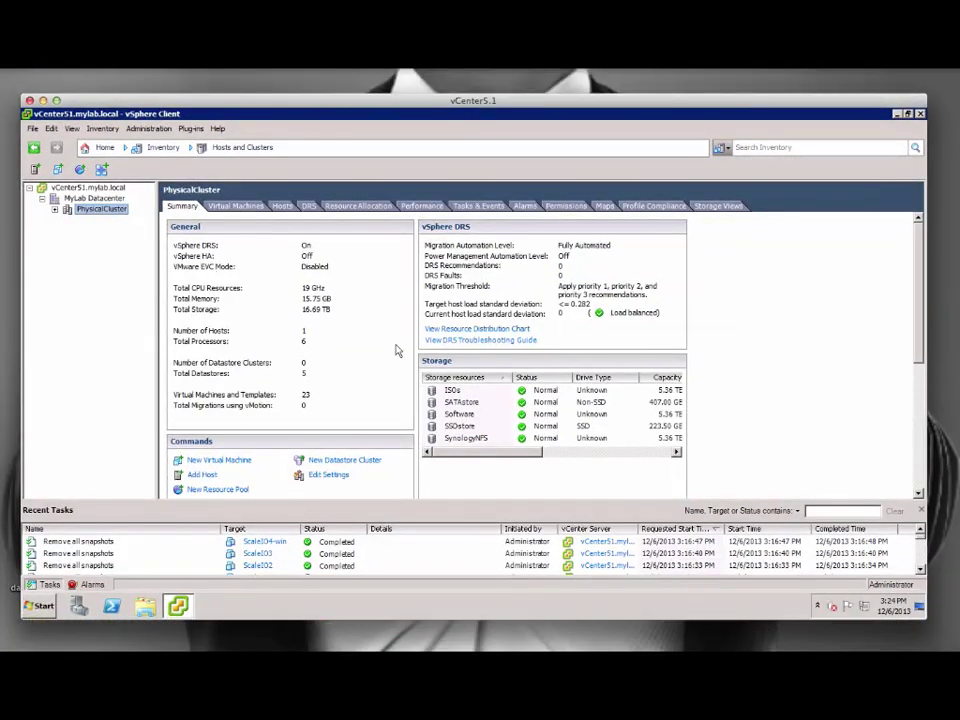
Browse the ScaleIO folder's VMs and open ScaleIO1's settings to inspect its 1 TB thin Hard disk 2.
{"action": "left_click", "coordinate": [55, 209]}
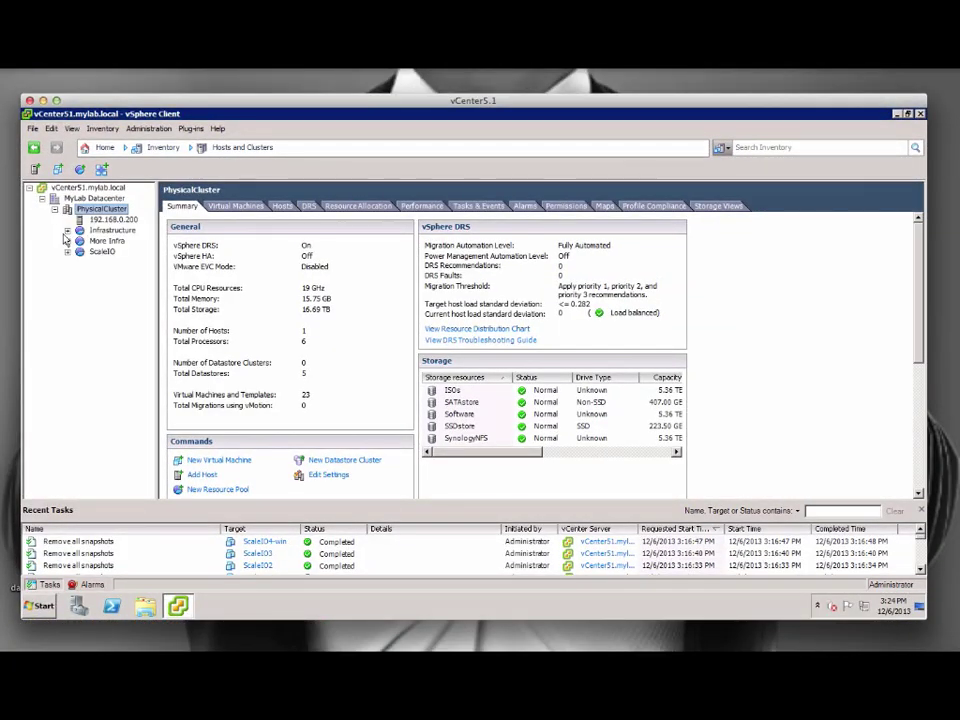
{"action": "left_click", "coordinate": [67, 251]}
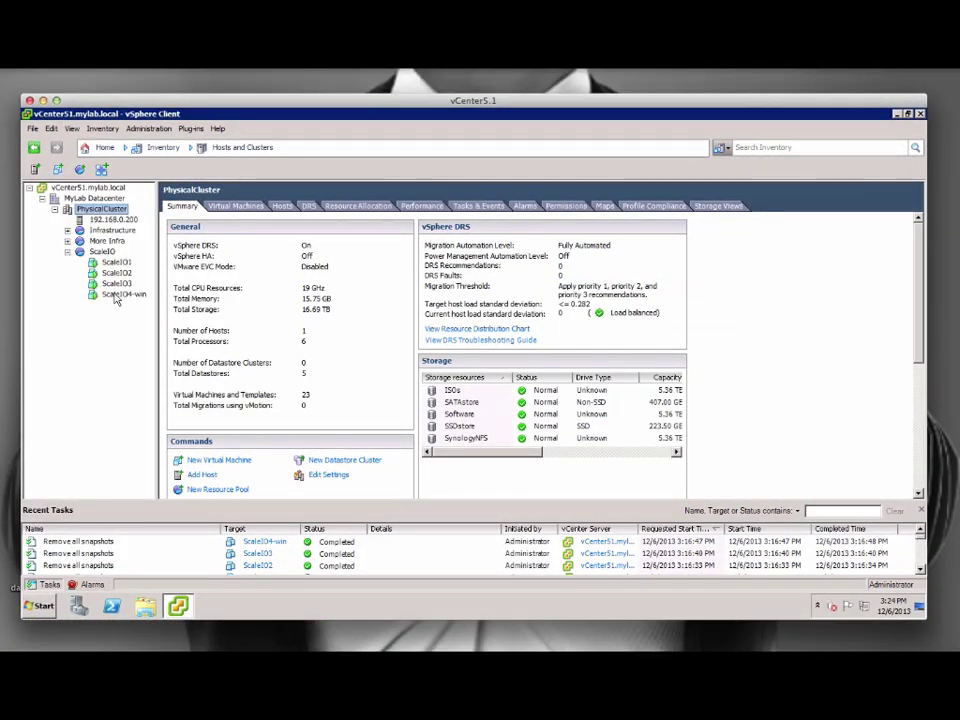
{"action": "left_click", "coordinate": [103, 252]}
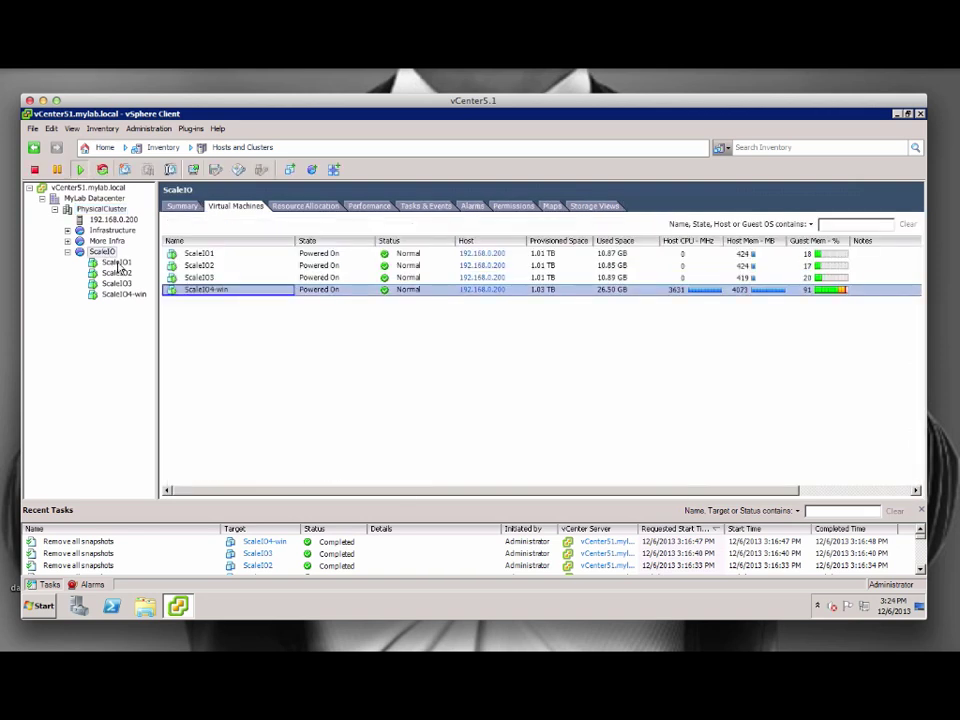
{"action": "left_click", "coordinate": [116, 263]}
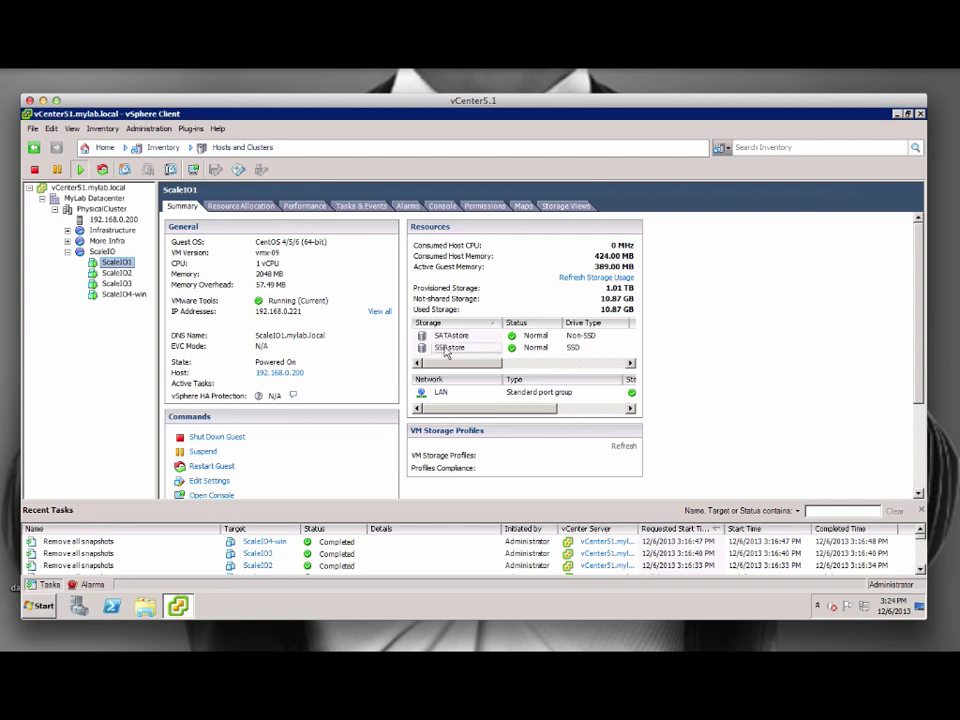
{"action": "left_click", "coordinate": [124, 294]}
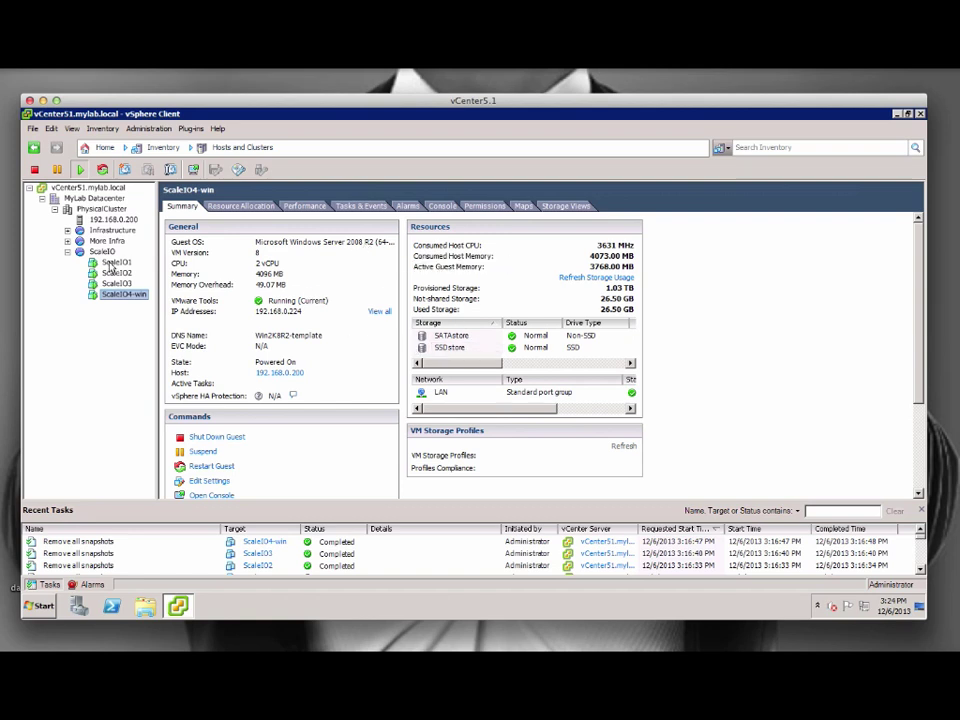
{"action": "left_click", "coordinate": [116, 262]}
{"action": "left_click", "coordinate": [208, 481]}
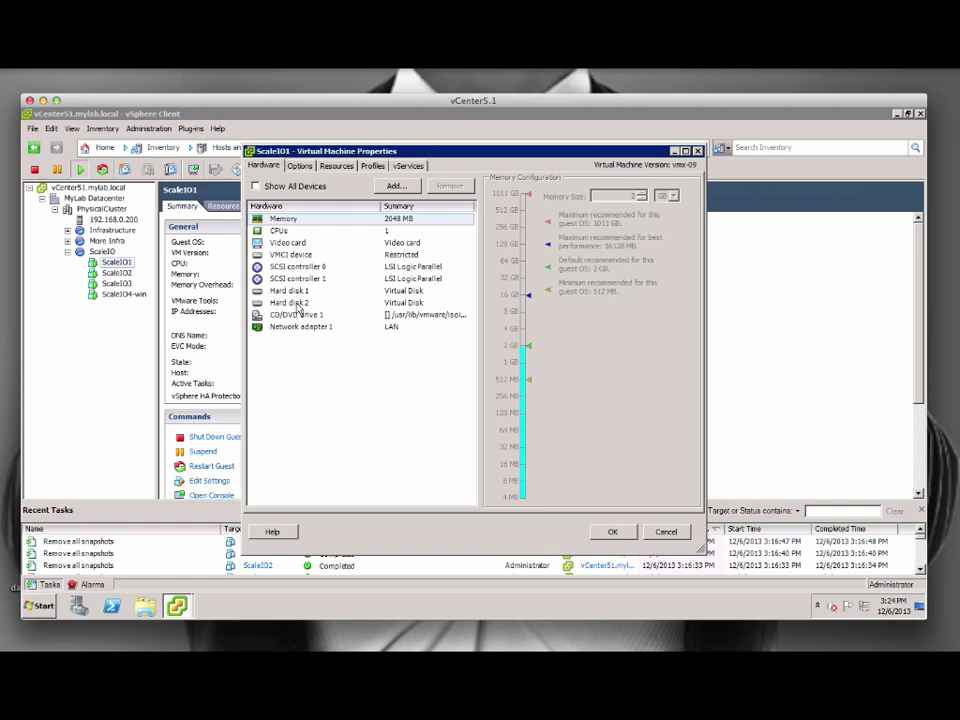
{"action": "left_click", "coordinate": [317, 302]}
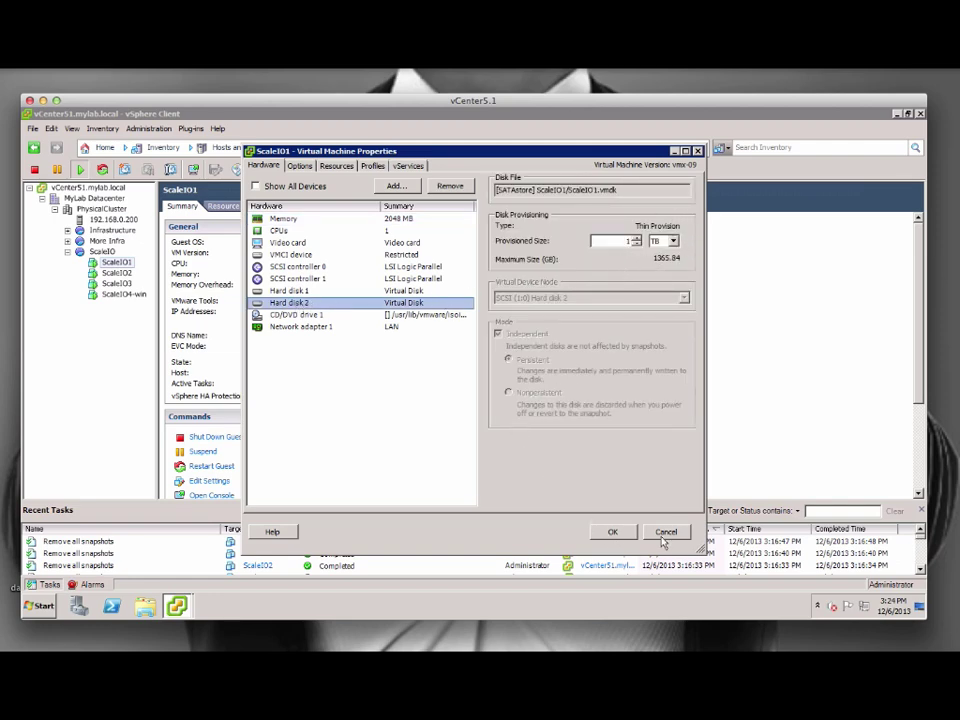
Close ScaleIO1's settings unchanged and list the contents of /opt/scaleio/siinstall in Terminal.
{"action": "left_click", "coordinate": [665, 531]}
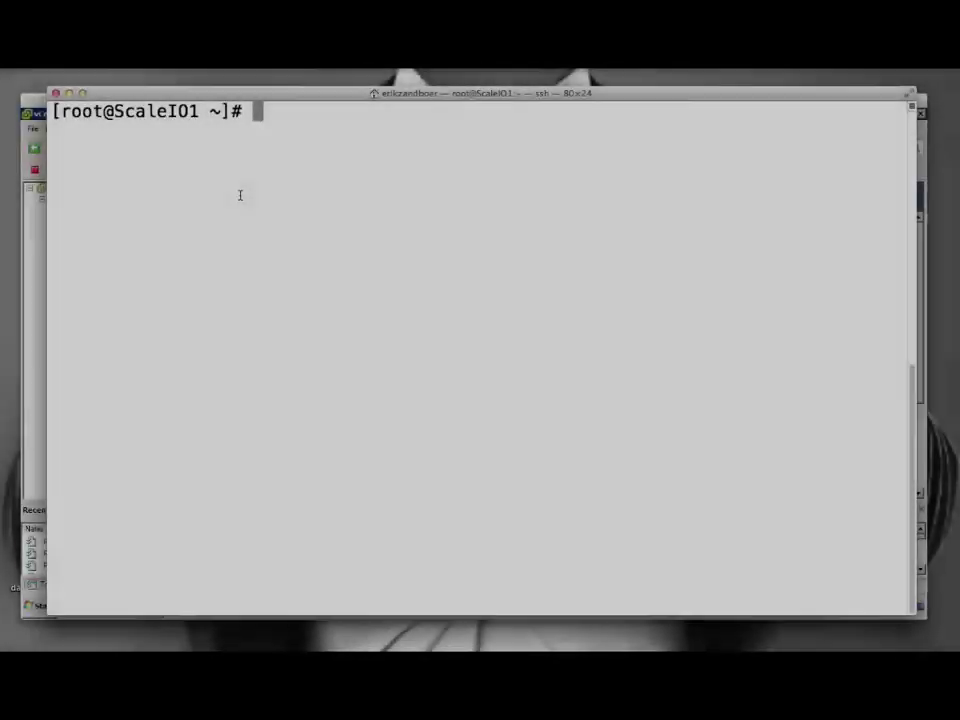
{"action": "type", "text": "cd /opt/"}
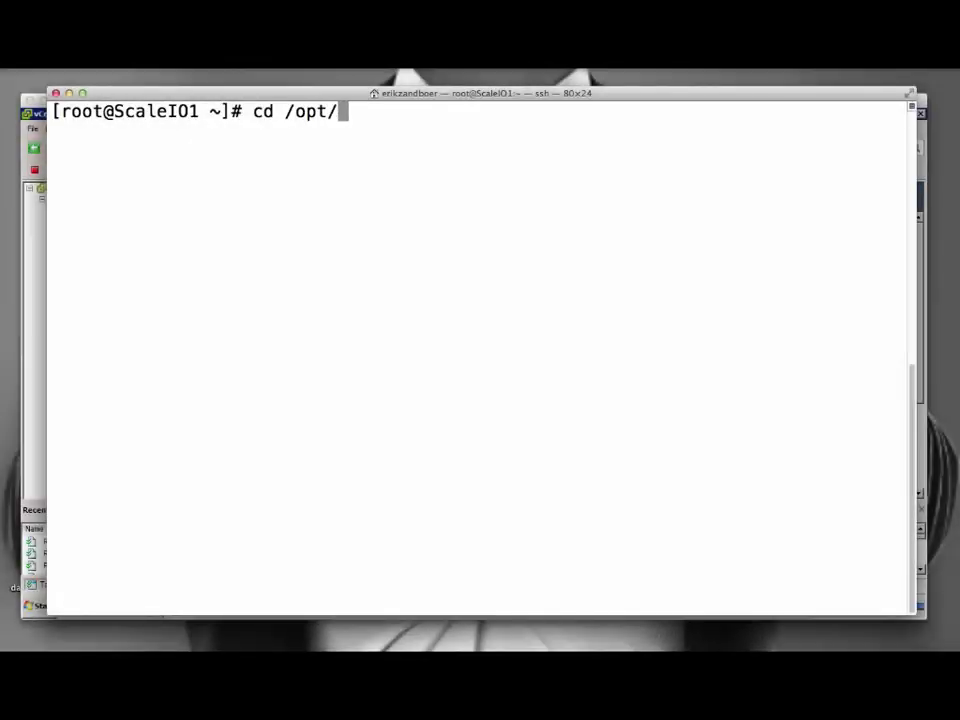
{"action": "type", "text": "scaleio/siinstall/"}
{"action": "key", "text": "Return"}
{"action": "type", "text": "ls"}
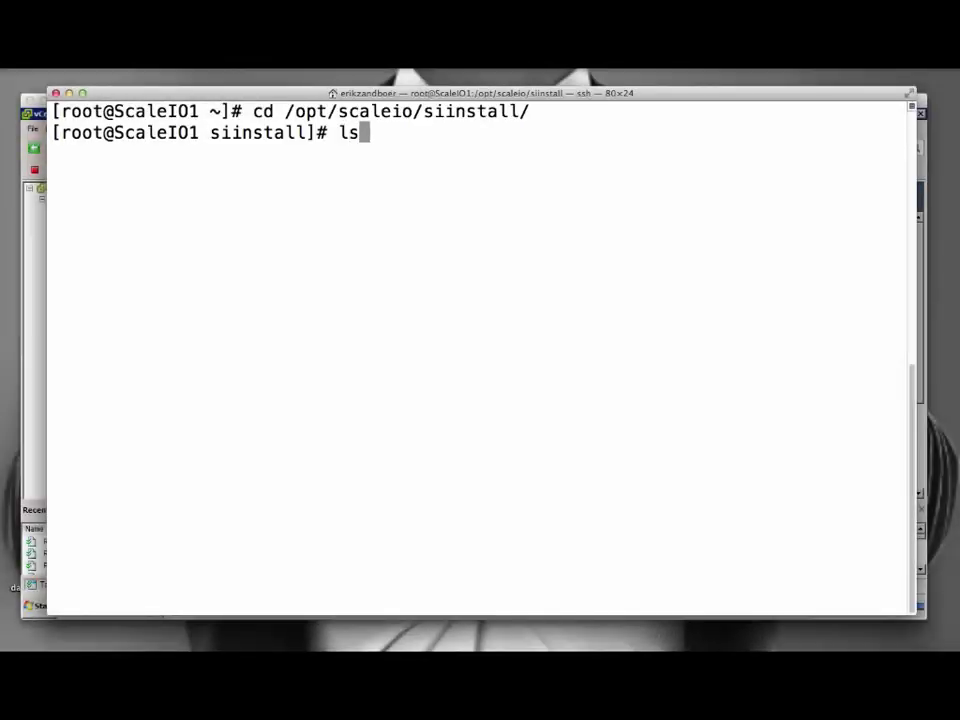
{"action": "key", "text": "Return"}
Make the ECS-1.20-0.357.el6 installer executable and run it with sh to extract ECS.
{"action": "type", "text": "chmod "}
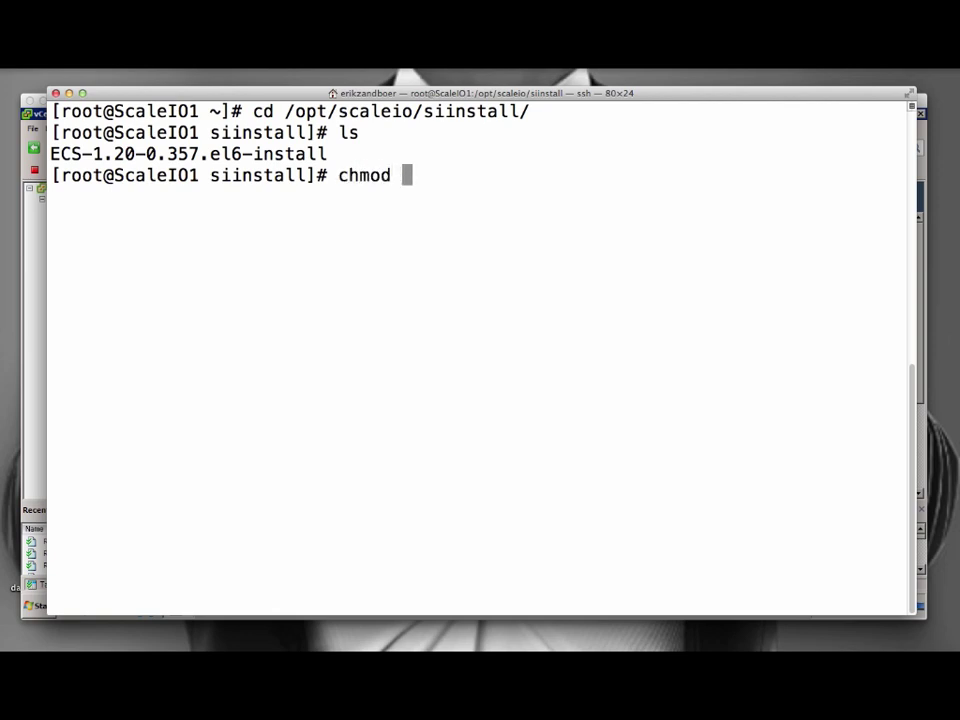
{"action": "type", "text": "+x EC"}
{"action": "key", "text": "Tab"}
{"action": "key", "text": "Return"}
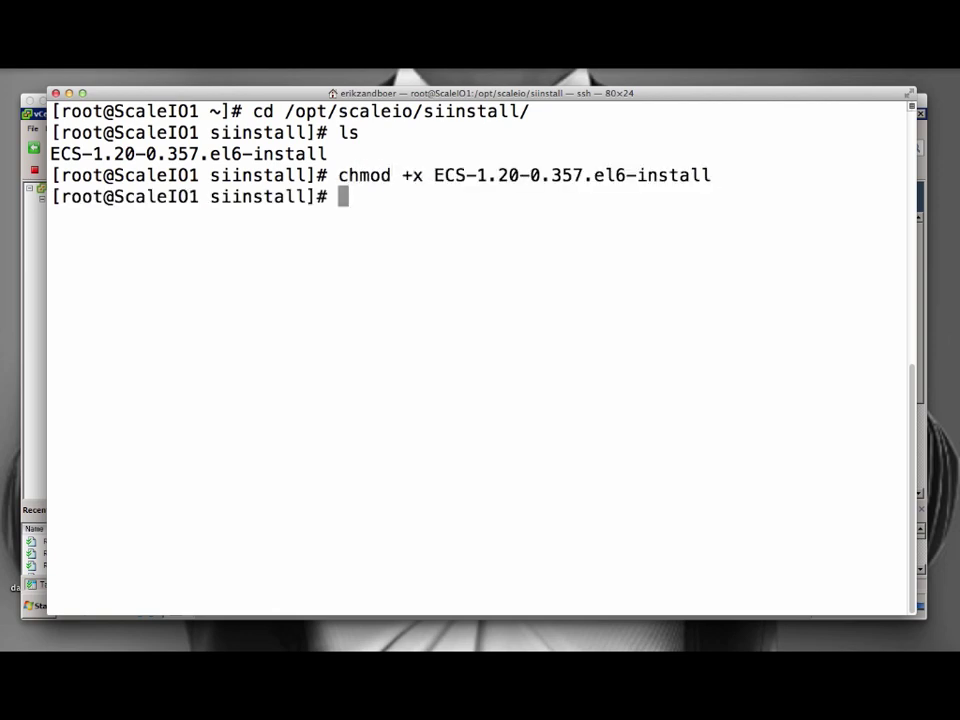
{"action": "type", "text": "ls"}
{"action": "key", "text": "Return"}
{"action": "type", "text": "sh EC"}
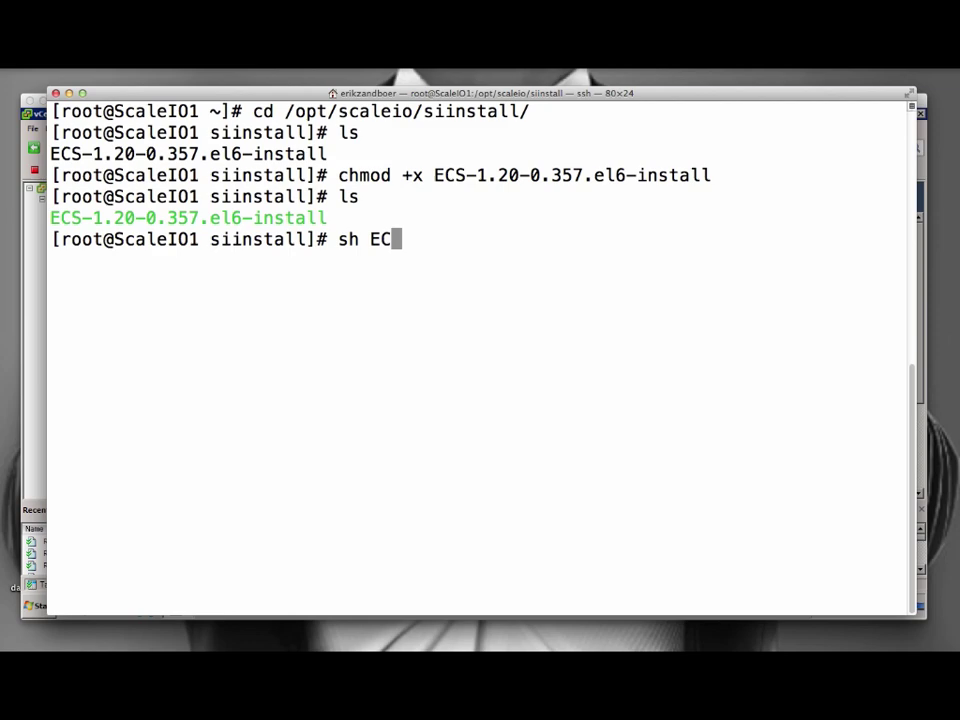
{"action": "key", "text": "Tab"}
{"action": "key", "text": "Return"}
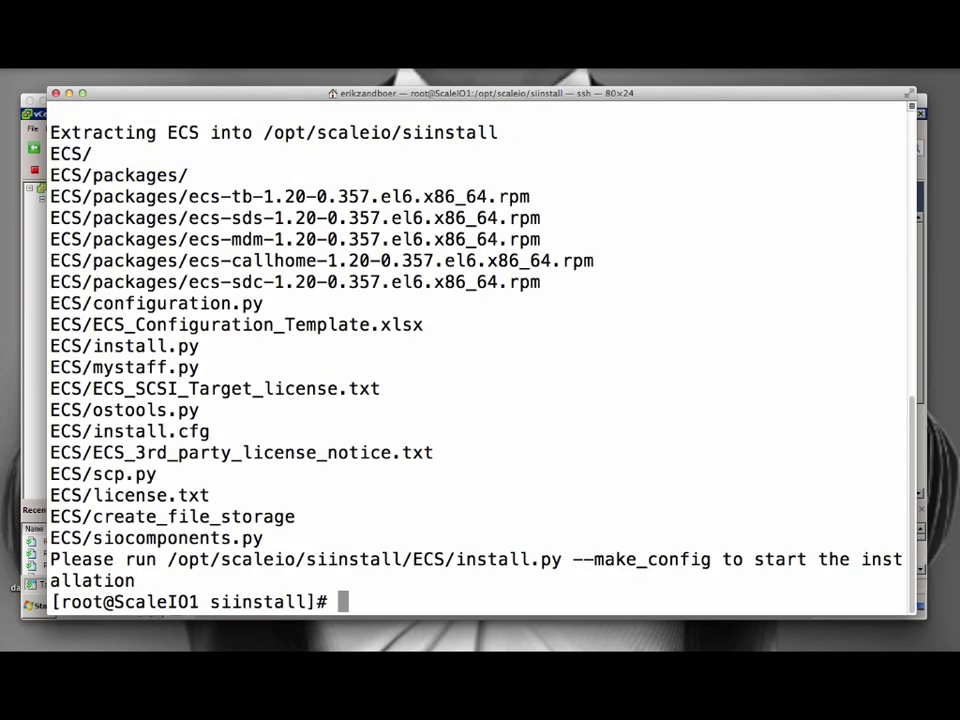
Move into the extracted ECS directory, list its files, clear the screen and begin the ./install.py command.
{"action": "type", "text": "cd ECS"}
{"action": "key", "text": "Return"}
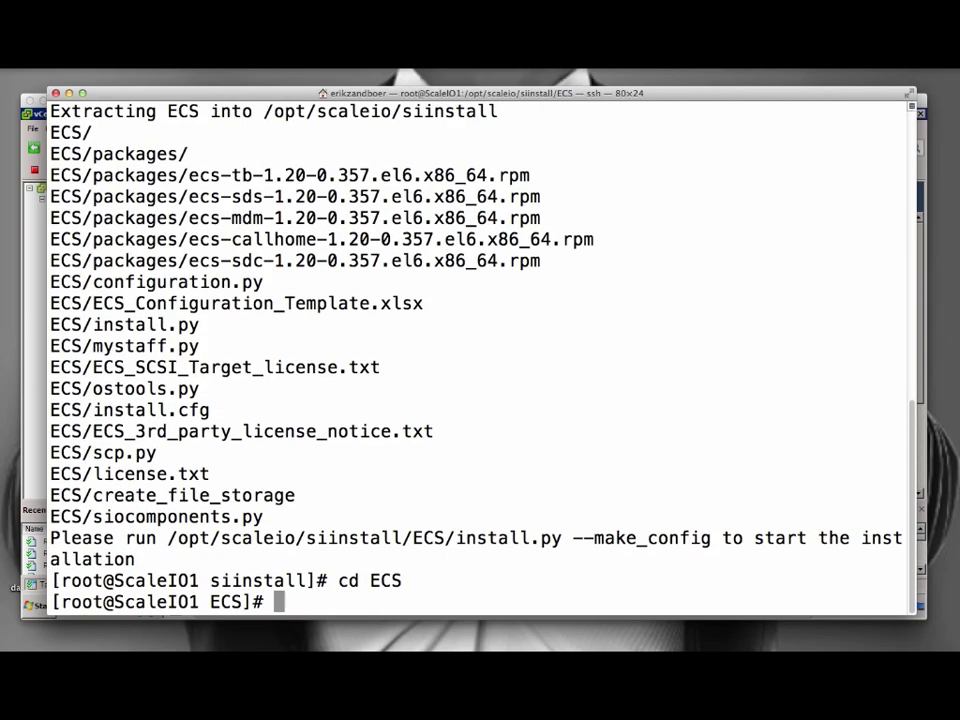
{"action": "type", "text": "ls"}
{"action": "key", "text": "Return"}
{"action": "key", "text": "ctrl+l"}
{"action": "type", "text": "./in"}
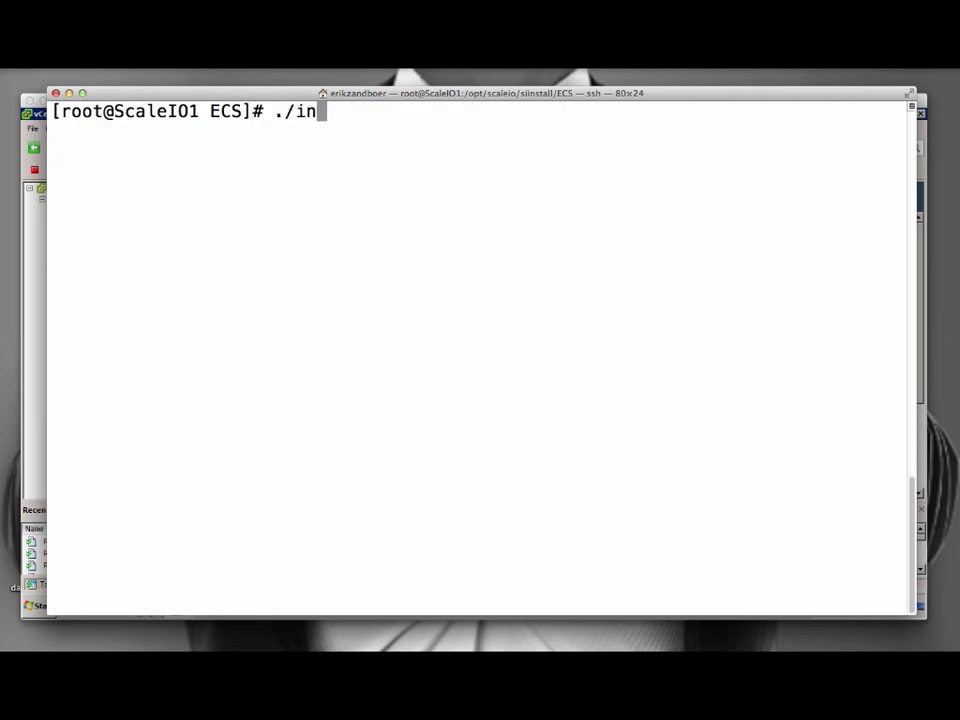
{"action": "key", "text": "Tab"}
Run ./install.py --make_config and agree to create site.cfg.
{"action": "type", "text": "--make_config"}
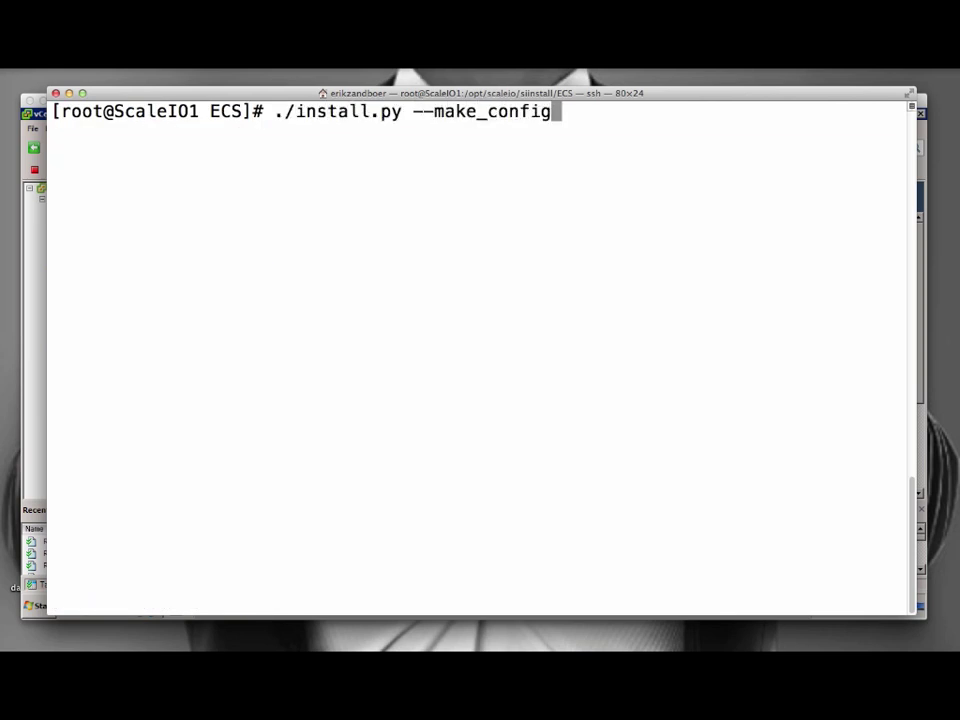
{"action": "key", "text": "Return"}
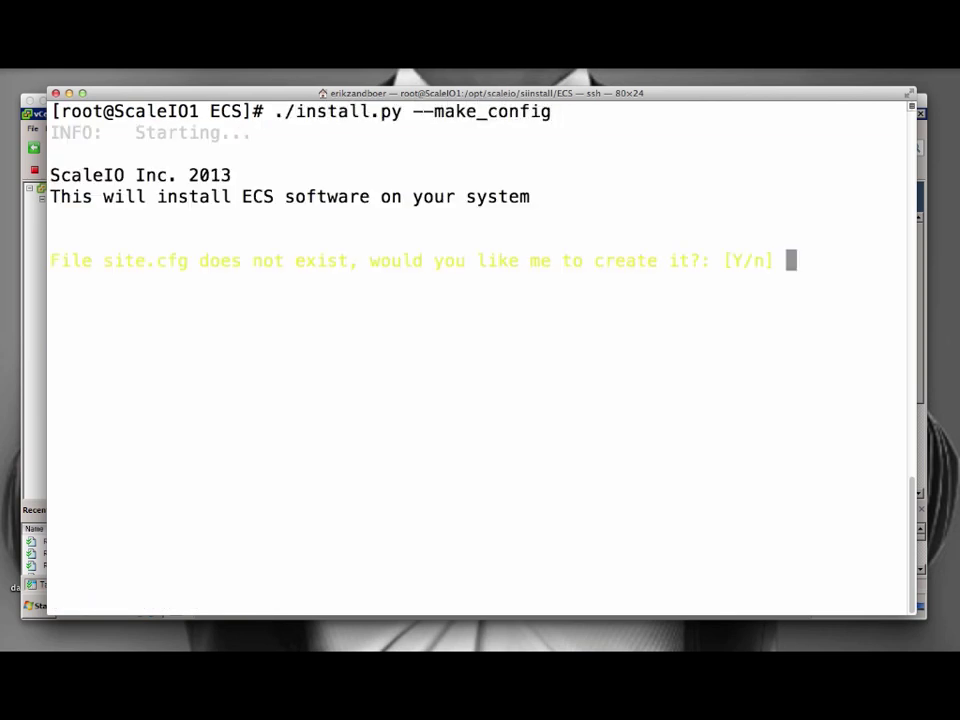
{"action": "type", "text": "y"}
{"action": "key", "text": "Return"}
{"action": "key", "text": "Return"}
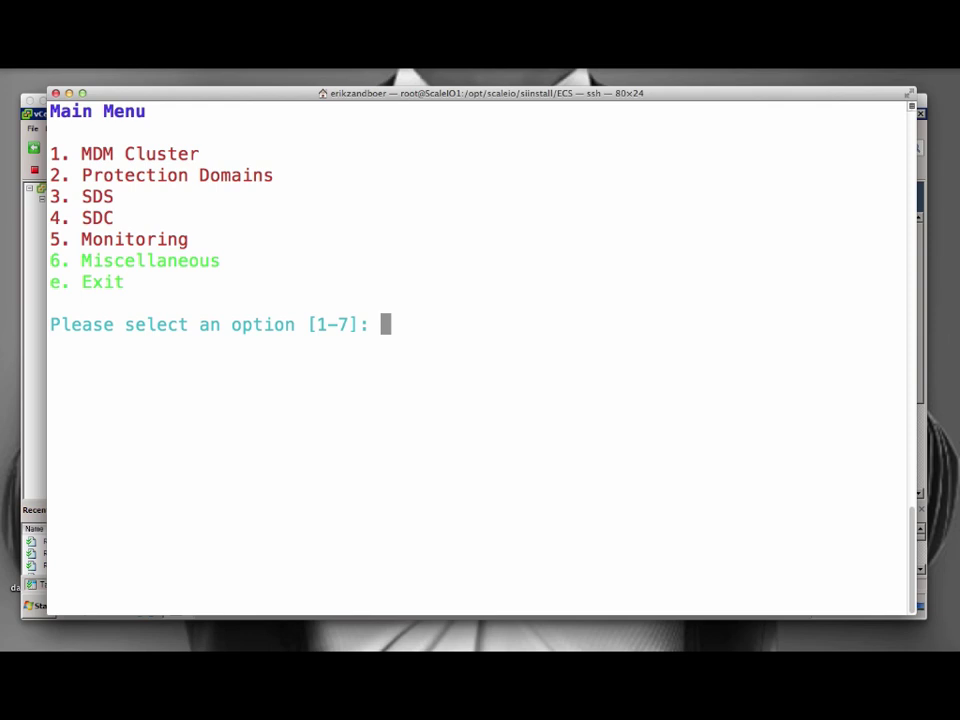
Configure the primary MDM at 192.168.0.221 with the default password, linux OS and NIC eth0.
{"action": "type", "text": "1"}
{"action": "key", "text": "Return"}
{"action": "type", "text": "1"}
{"action": "key", "text": "Return"}
{"action": "type", "text": "19"}
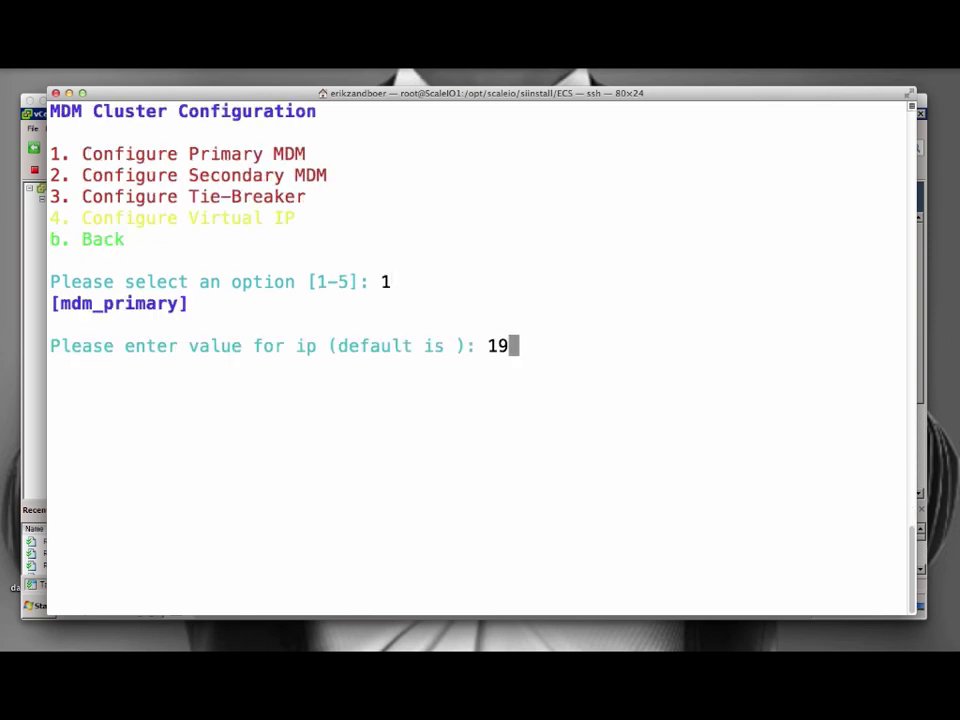
{"action": "type", "text": "2.168.0.22"}
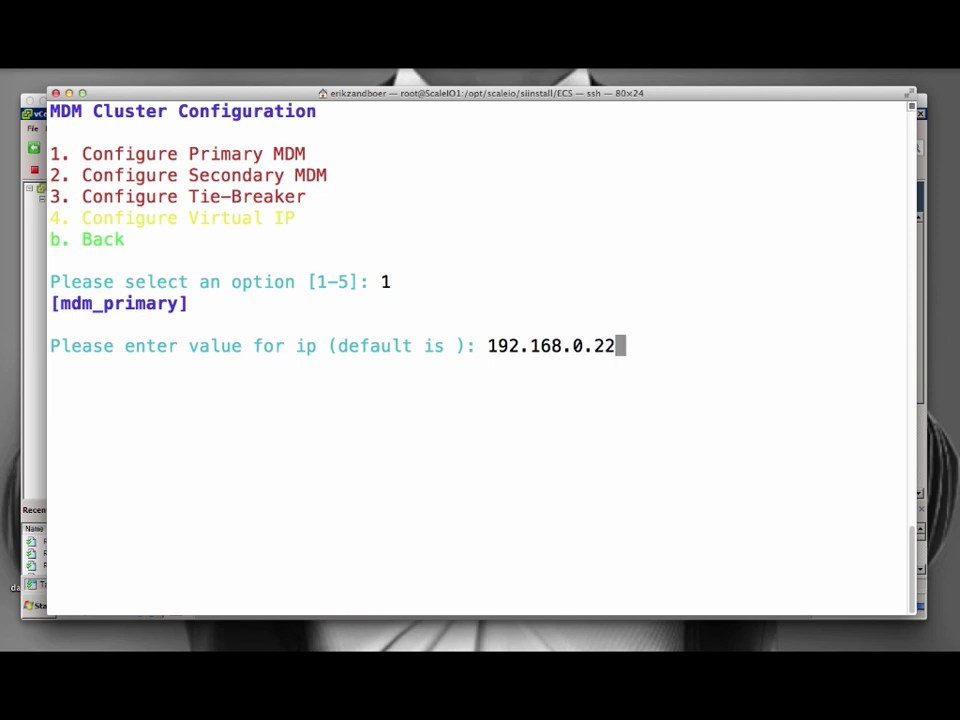
{"action": "type", "text": "1"}
{"action": "key", "text": "Return"}
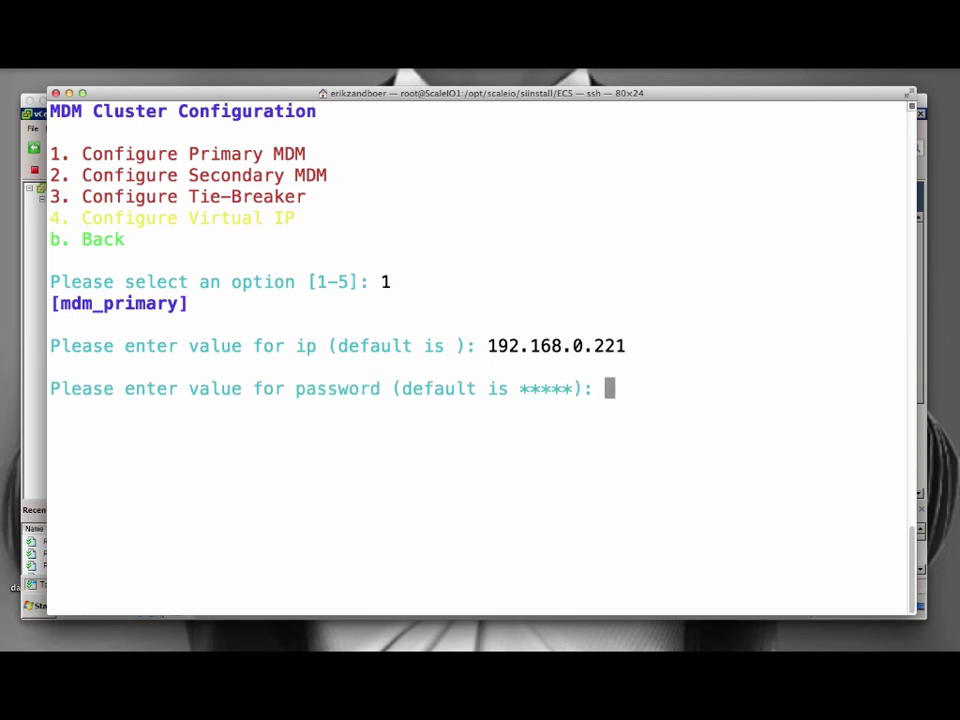
{"action": "key", "text": "Return"}
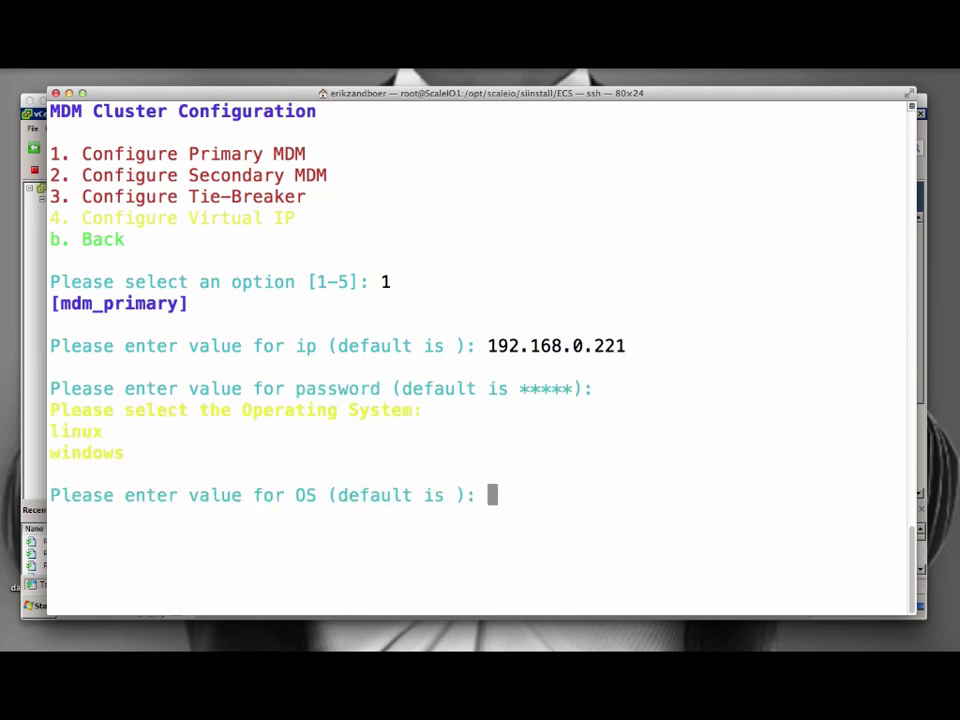
{"action": "type", "text": "linux"}
{"action": "key", "text": "Return"}
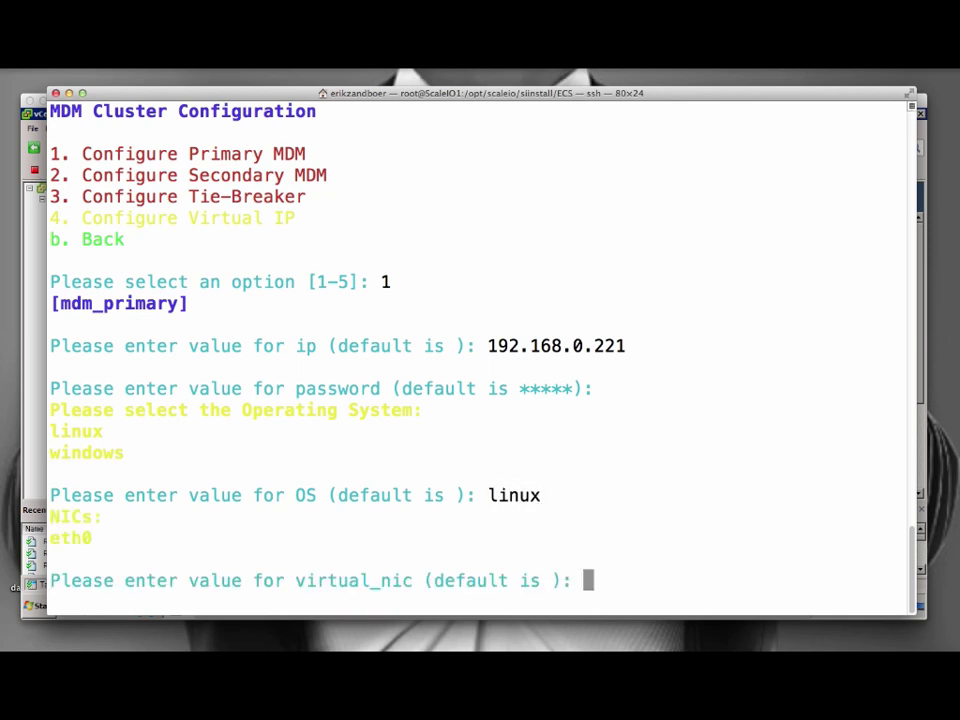
{"action": "type", "text": "eth0"}
{"action": "key", "text": "Return"}
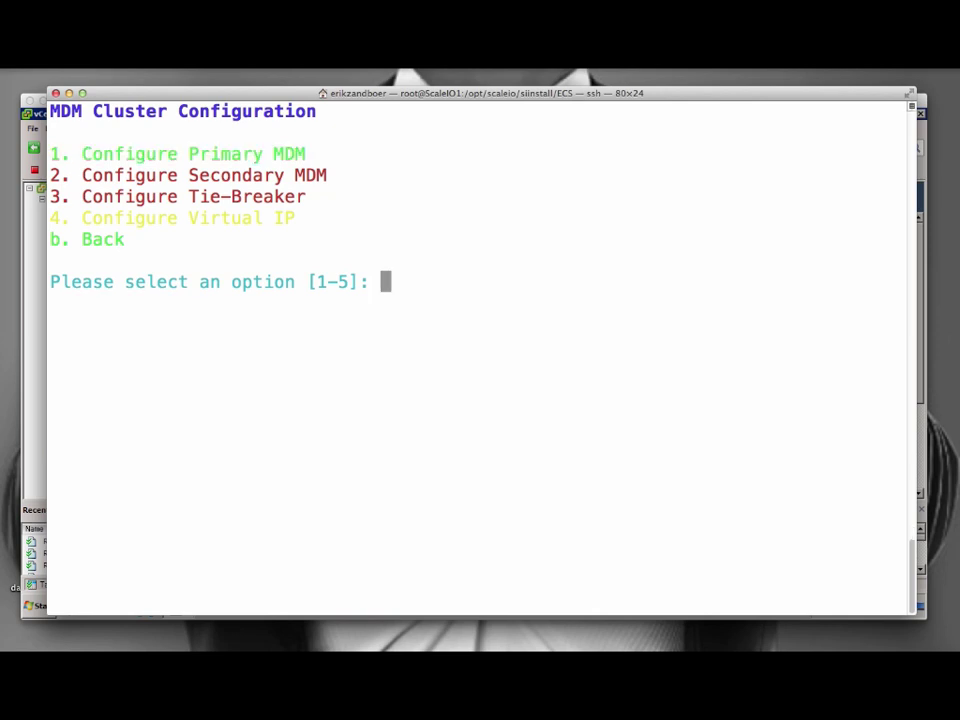
Configure the secondary MDM at 192.168.0.222 with the default password, linux OS and NIC eth0.
{"action": "type", "text": "2"}
{"action": "key", "text": "Return"}
{"action": "type", "text": "192.168.0.222"}
{"action": "key", "text": "Return"}
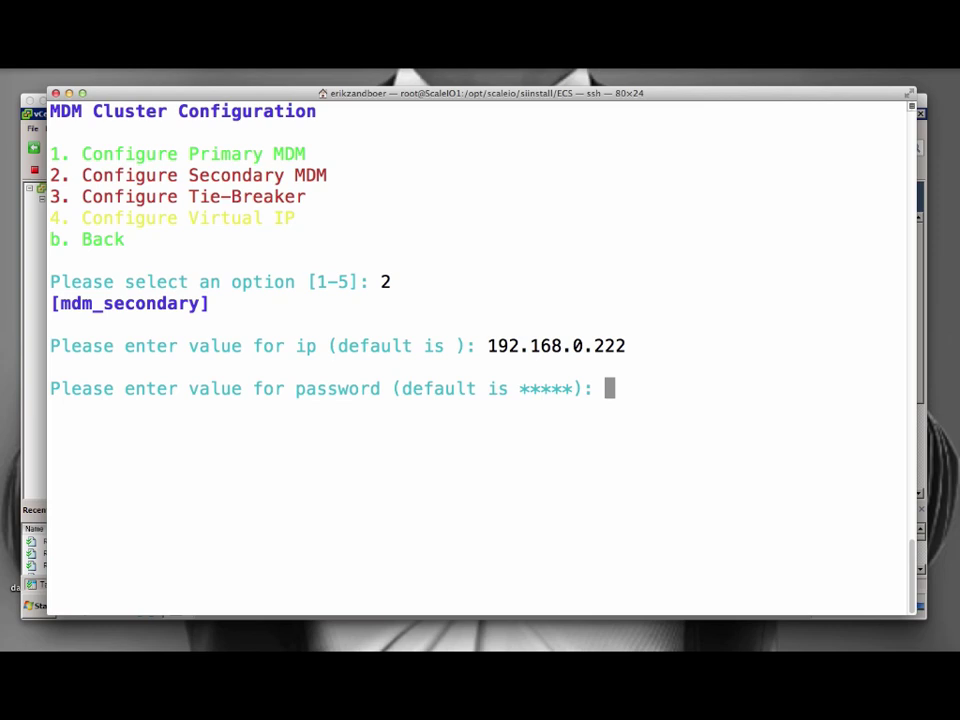
{"action": "key", "text": "Return"}
{"action": "type", "text": "linux"}
{"action": "key", "text": "Return"}
{"action": "type", "text": "eth0"}
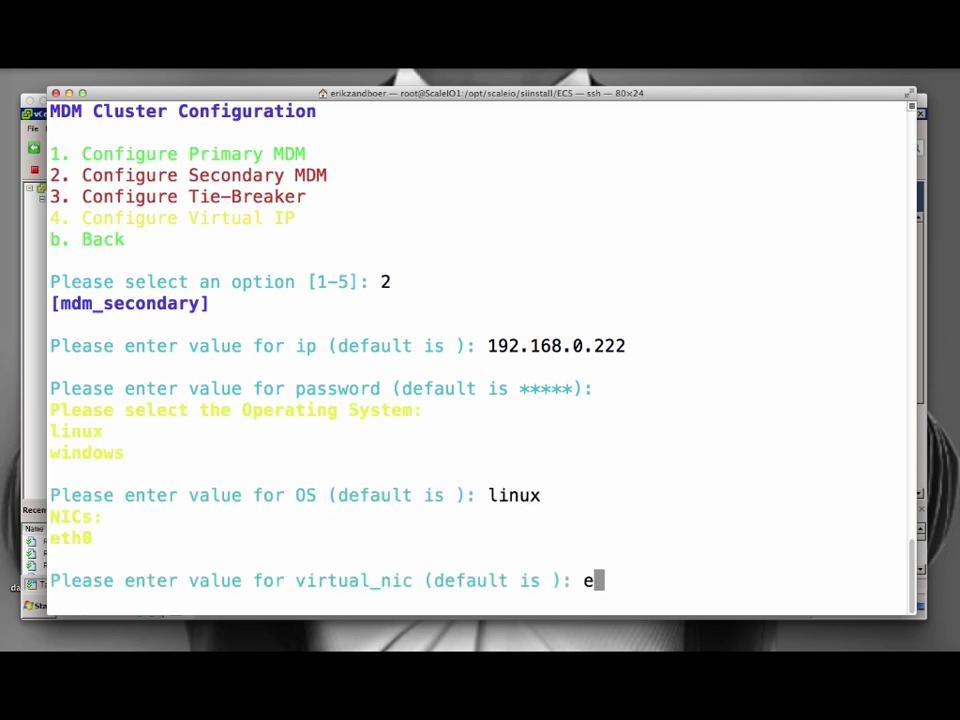
{"action": "key", "text": "Return"}
Configure the tie-breaker at 192.168.0.223 with the default password and linux OS.
{"action": "type", "text": "3"}
{"action": "key", "text": "Return"}
{"action": "type", "text": "192.168.0.223"}
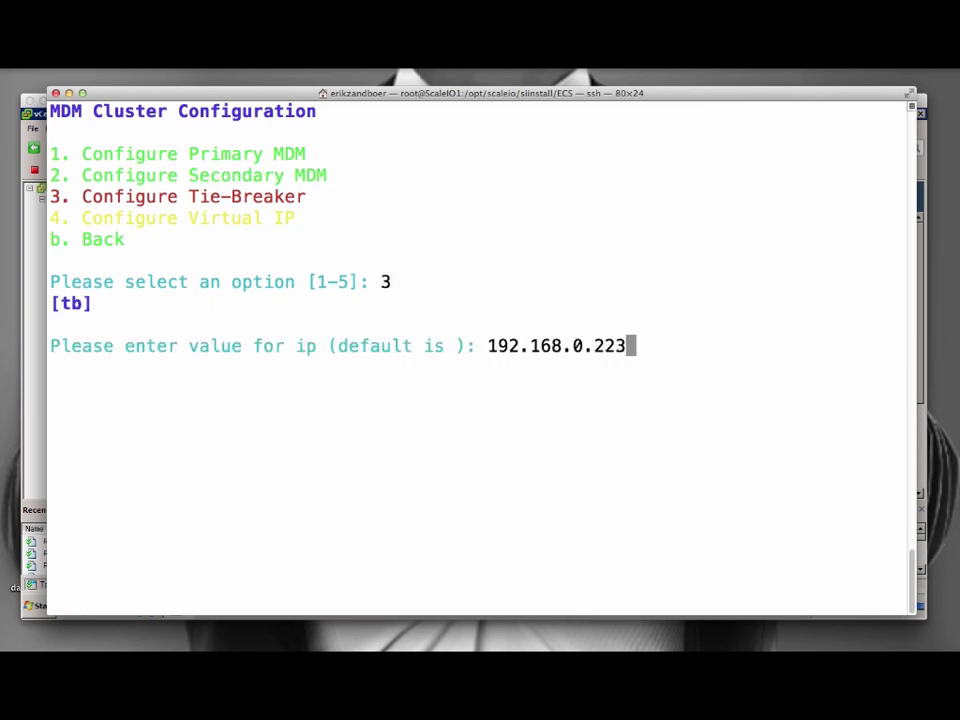
{"action": "key", "text": "Return"}
{"action": "key", "text": "Return"}
{"action": "type", "text": "linux"}
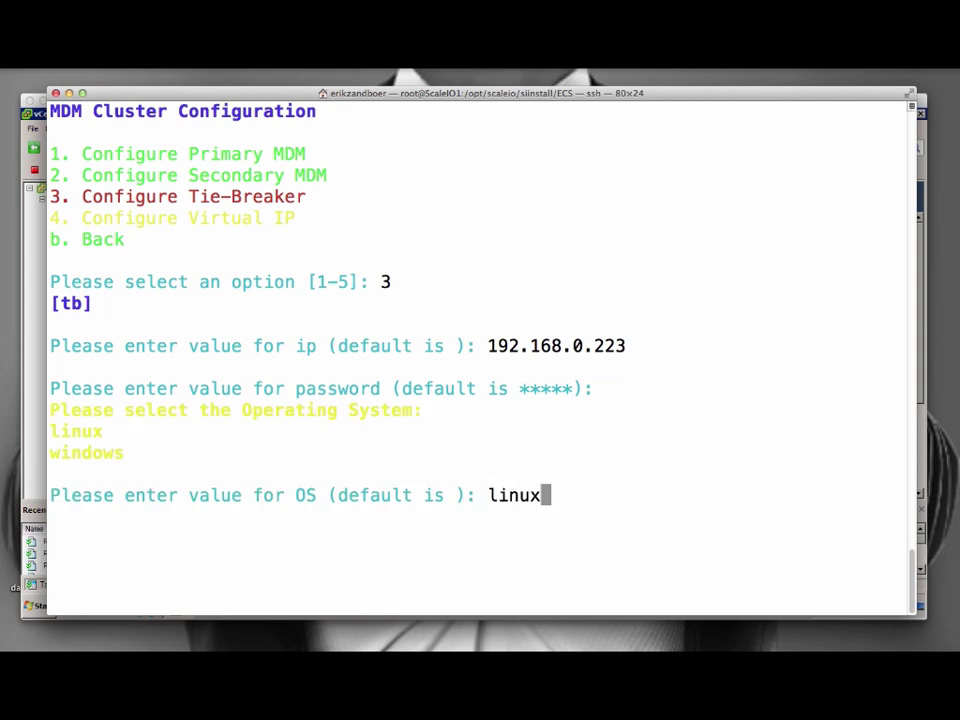
Set the cluster virtual IP to 192.168.0.220 and go back to the Main Menu.
{"action": "key", "text": "Return"}
{"action": "type", "text": "4"}
{"action": "key", "text": "Return"}
{"action": "type", "text": "192"}
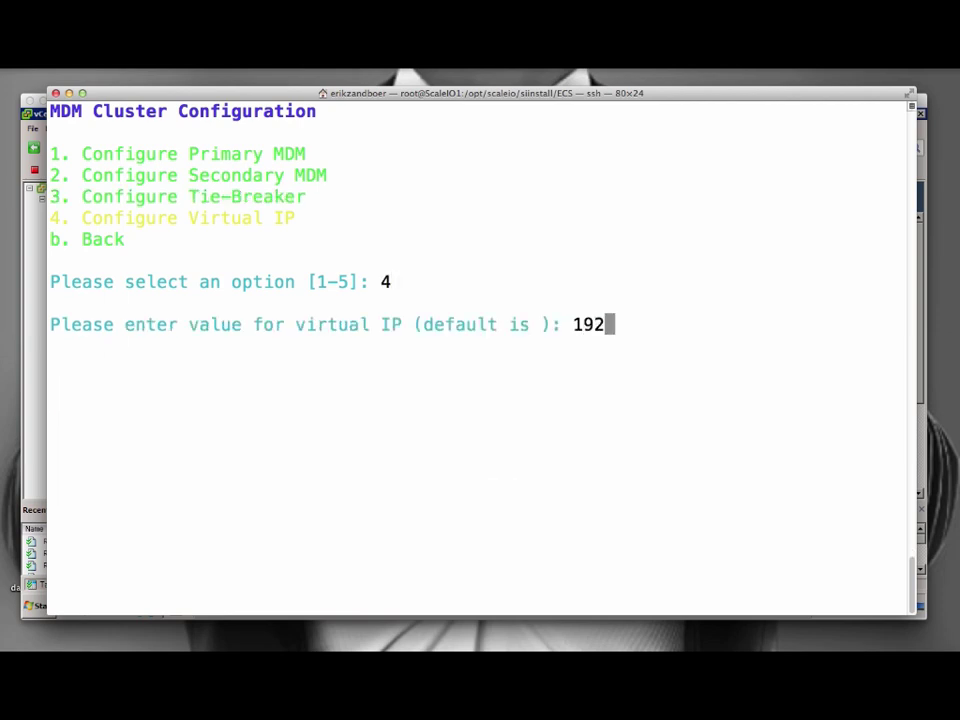
{"action": "type", "text": ".168.0.220"}
{"action": "key", "text": "Return"}
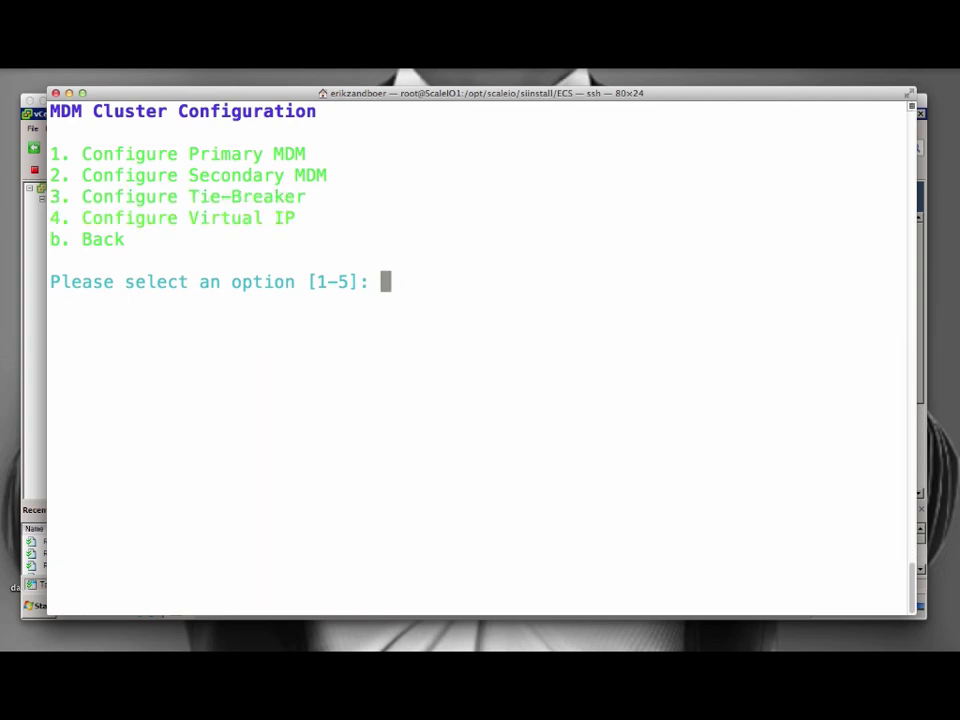
{"action": "type", "text": "b"}
Add the protection domain mydomain and return to the main menu.
{"action": "key", "text": "Return"}
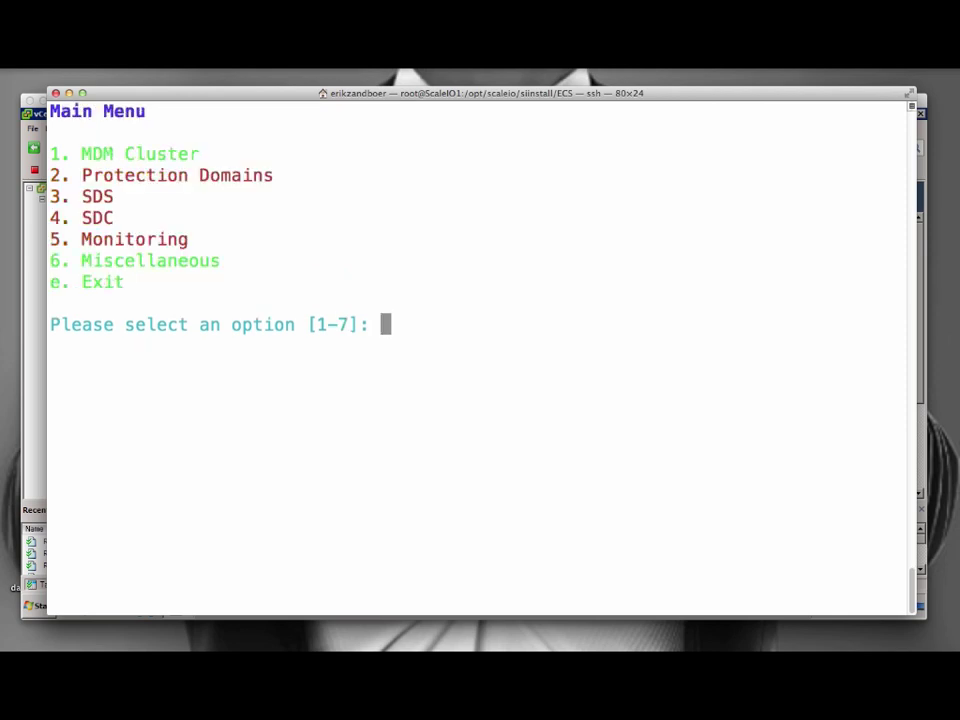
{"action": "type", "text": "2"}
{"action": "key", "text": "Return"}
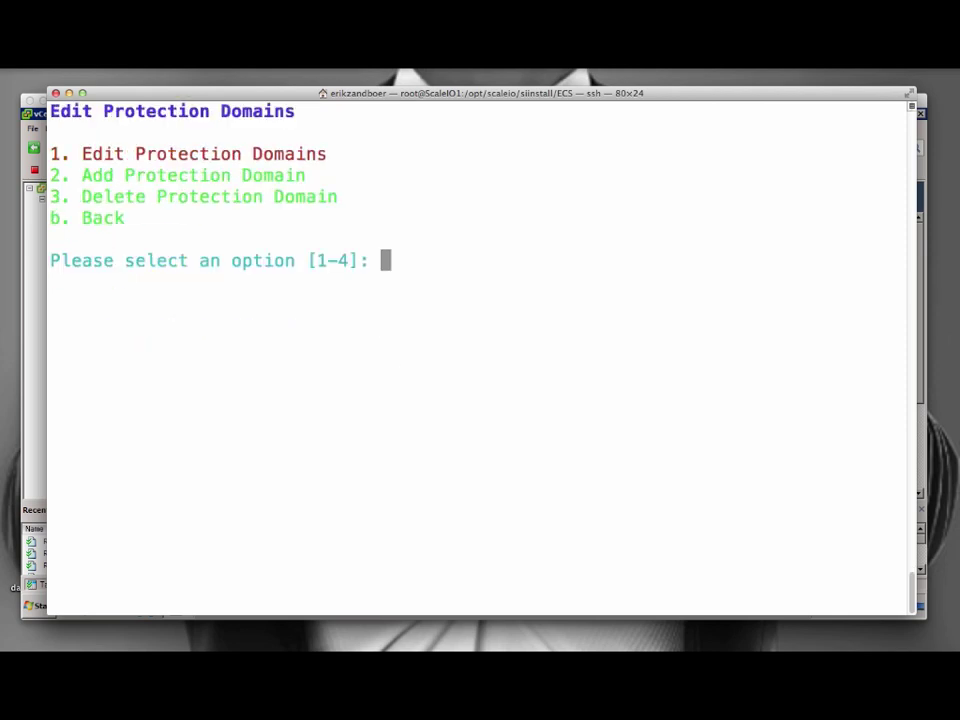
{"action": "type", "text": "2"}
{"action": "key", "text": "Return"}
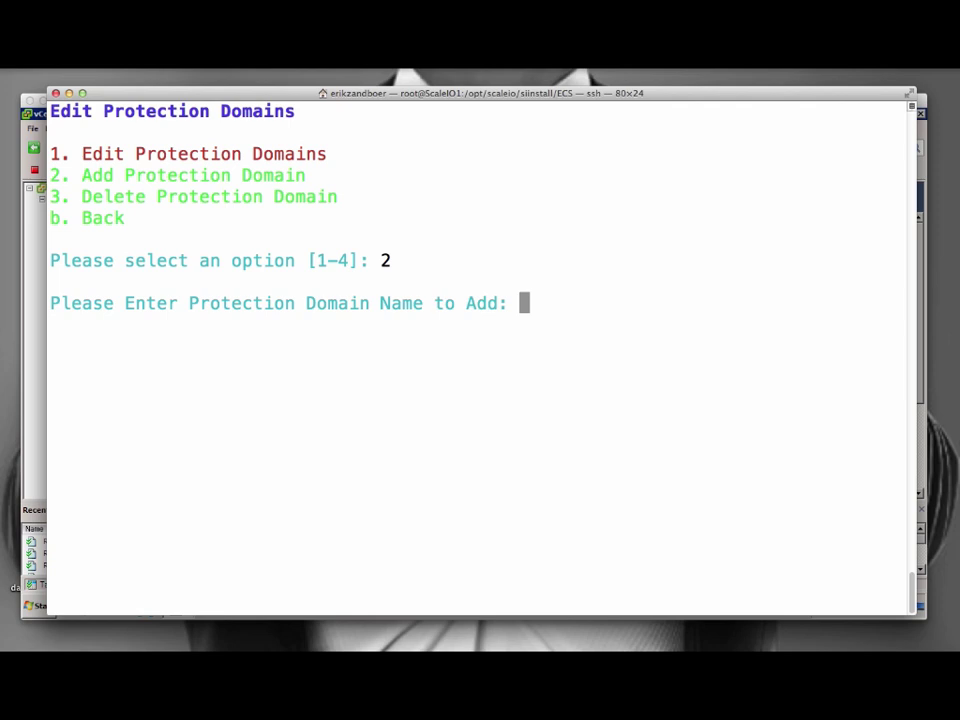
{"action": "type", "text": "mydomain"}
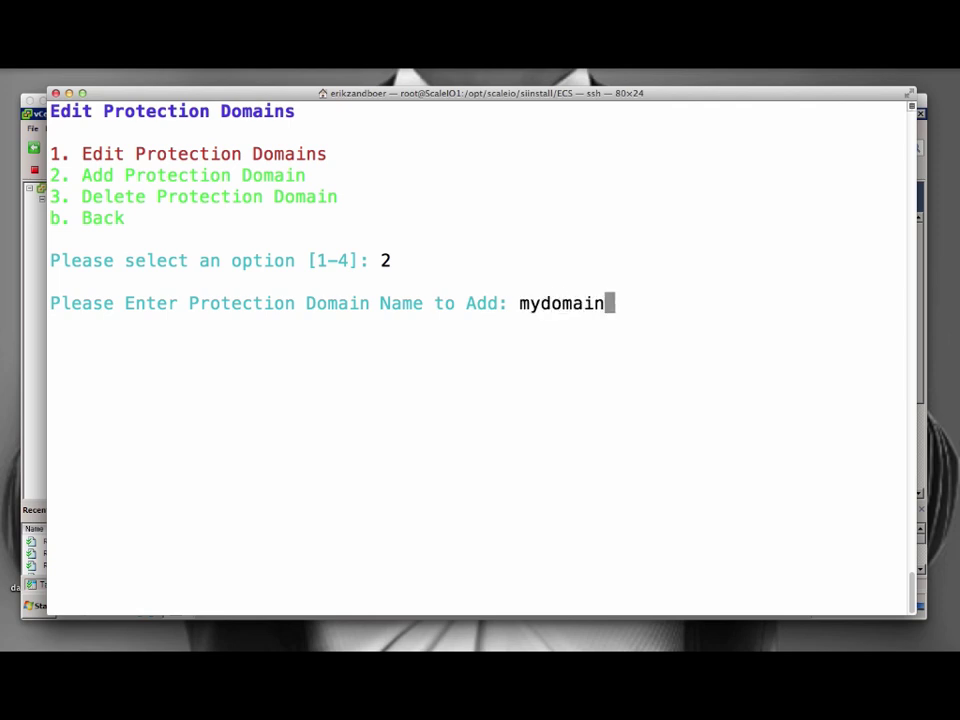
{"action": "key", "text": "Return"}
{"action": "type", "text": "b"}
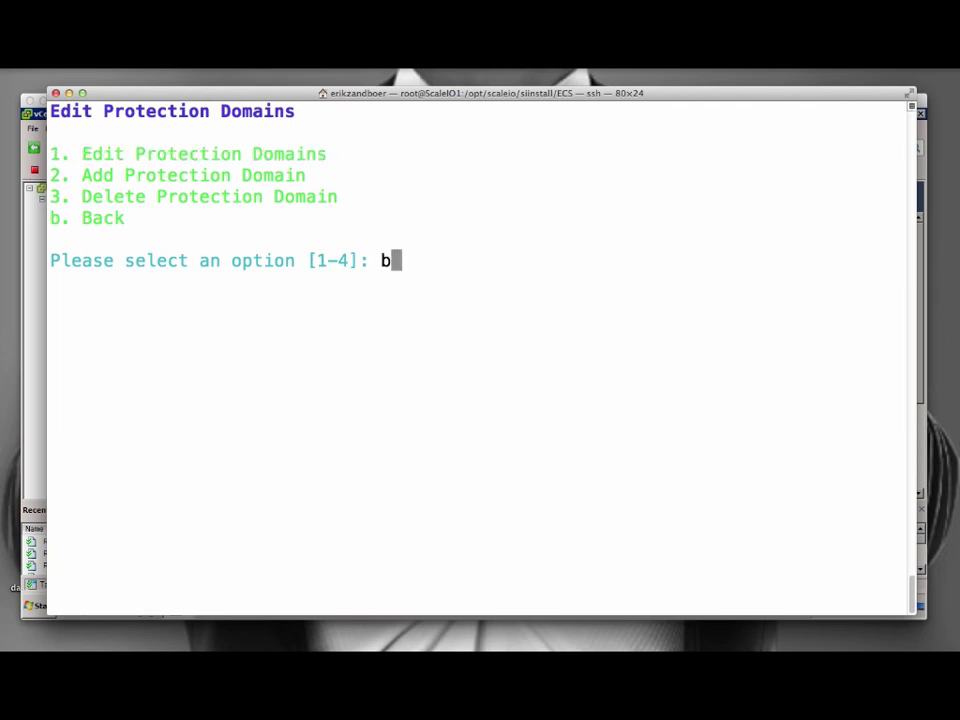
{"action": "key", "text": "Return"}
Add three SDS nodes named sds1, sds2 and sds3.
{"action": "type", "text": "3"}
{"action": "key", "text": "Return"}
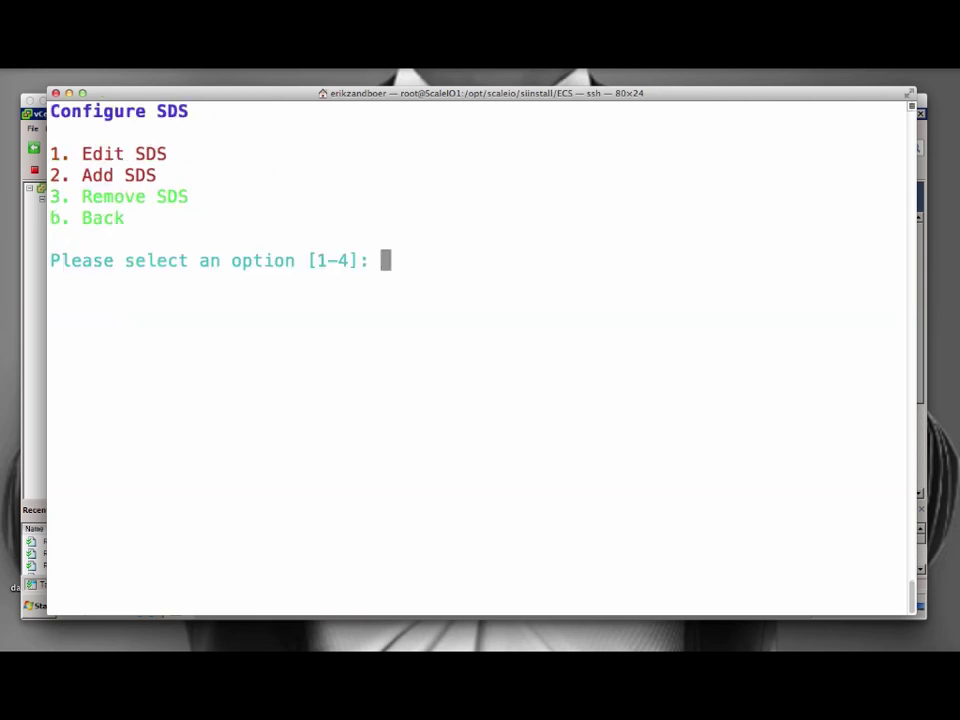
{"action": "type", "text": "2"}
{"action": "key", "text": "Return"}
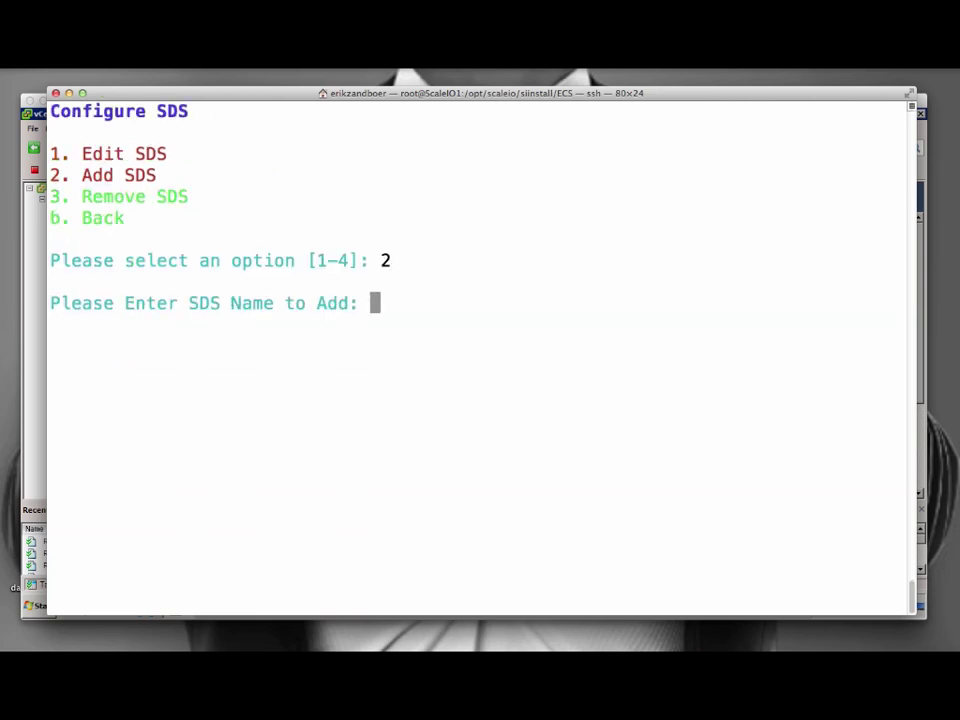
{"action": "type", "text": "sds1"}
{"action": "key", "text": "Return"}
{"action": "type", "text": "2"}
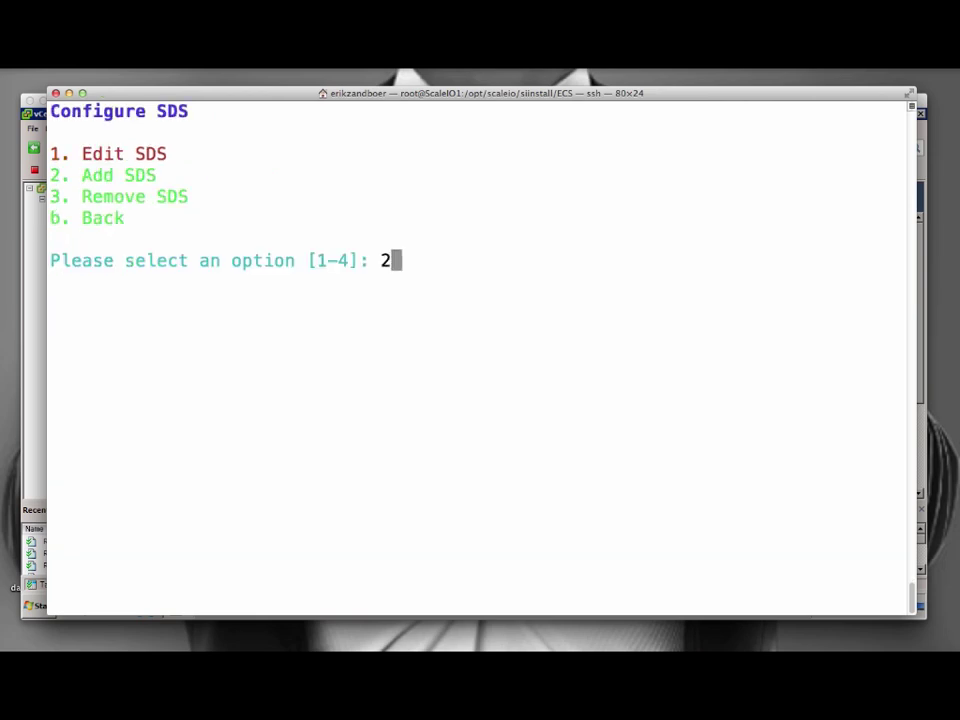
{"action": "key", "text": "Return"}
{"action": "type", "text": "sds2"}
{"action": "key", "text": "Return"}
{"action": "type", "text": "2"}
{"action": "key", "text": "Return"}
{"action": "type", "text": "sds3"}
{"action": "key", "text": "Return"}
Edit sds1: IP 192.168.0.221, linux, protection domain mydomain, device /dev/sdb, Default pool.
{"action": "type", "text": "1"}
{"action": "key", "text": "Return"}
{"action": "type", "text": "1"}
{"action": "key", "text": "Return"}
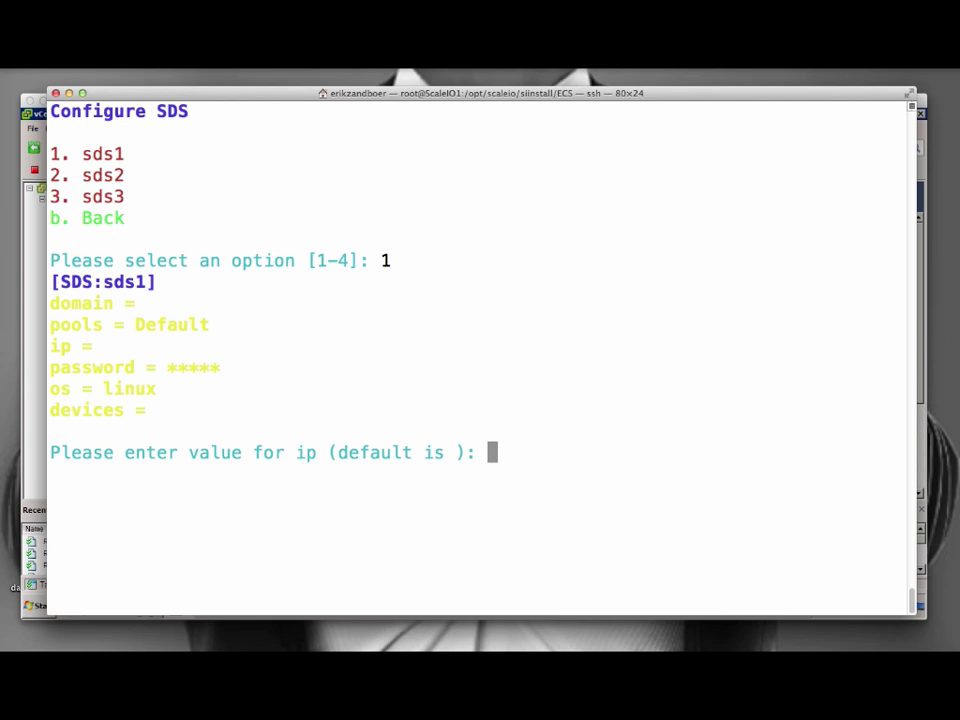
{"action": "type", "text": "192.168.0.221"}
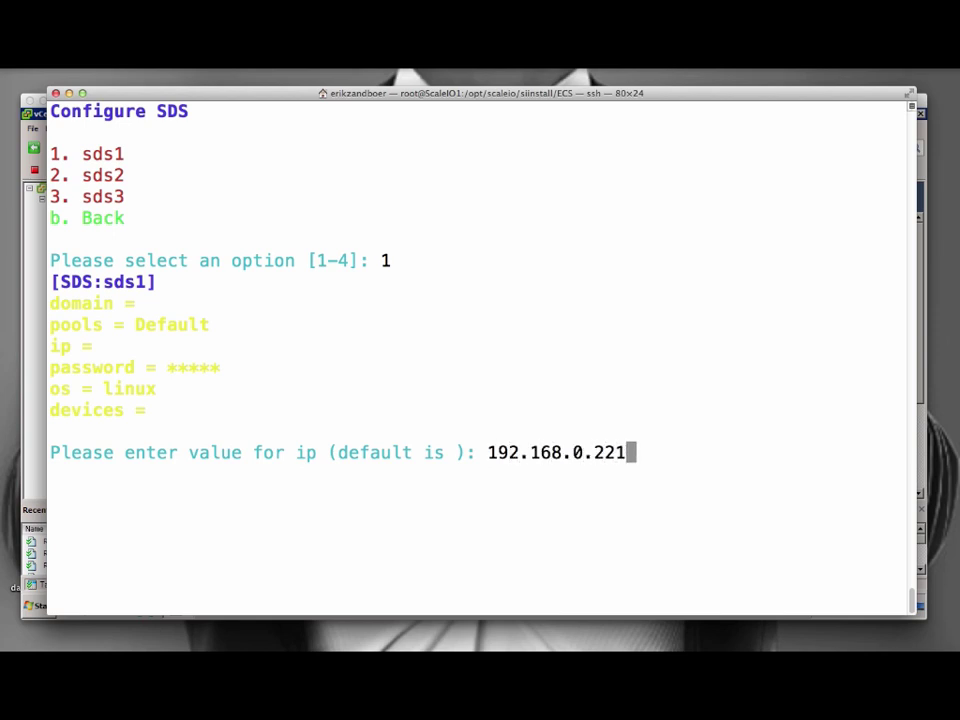
{"action": "key", "text": "Return"}
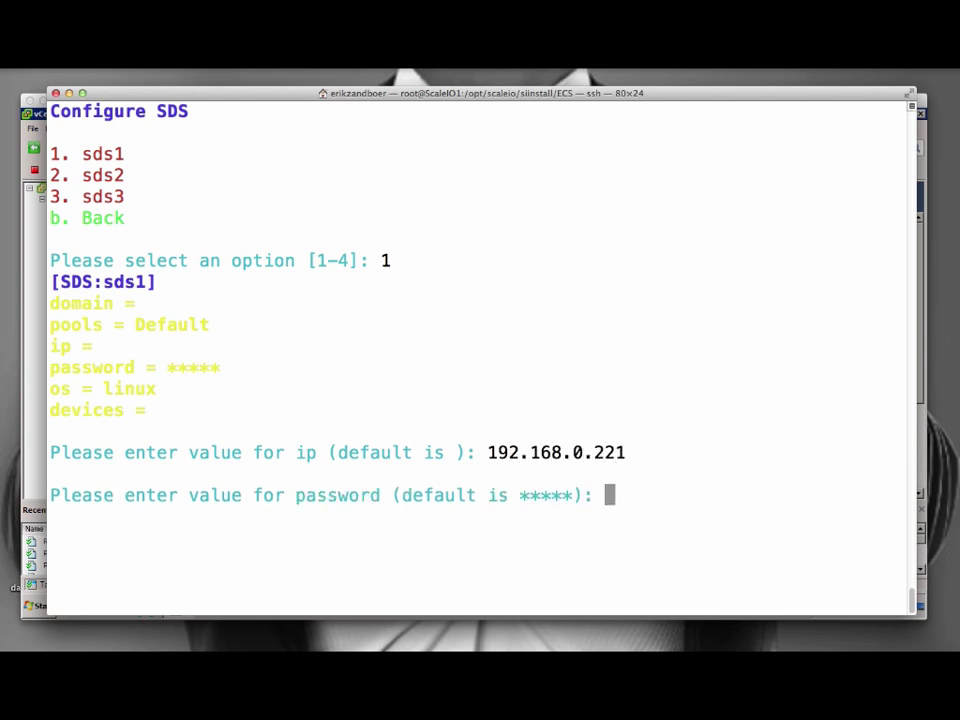
{"action": "key", "text": "Return"}
{"action": "type", "text": "linux"}
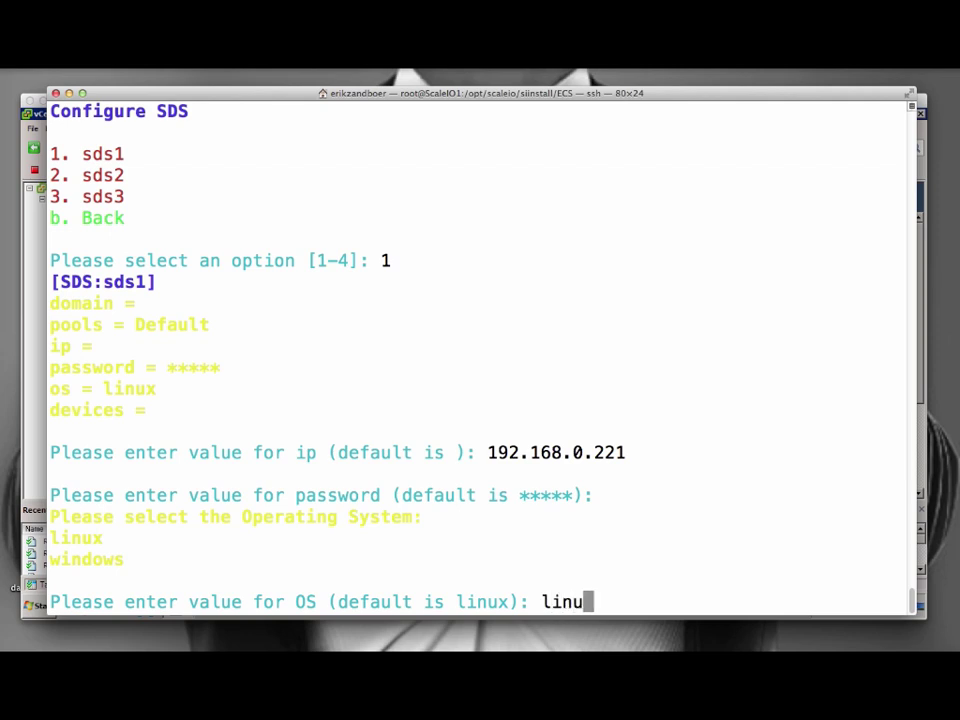
{"action": "key", "text": "Return"}
{"action": "type", "text": "mydomain"}
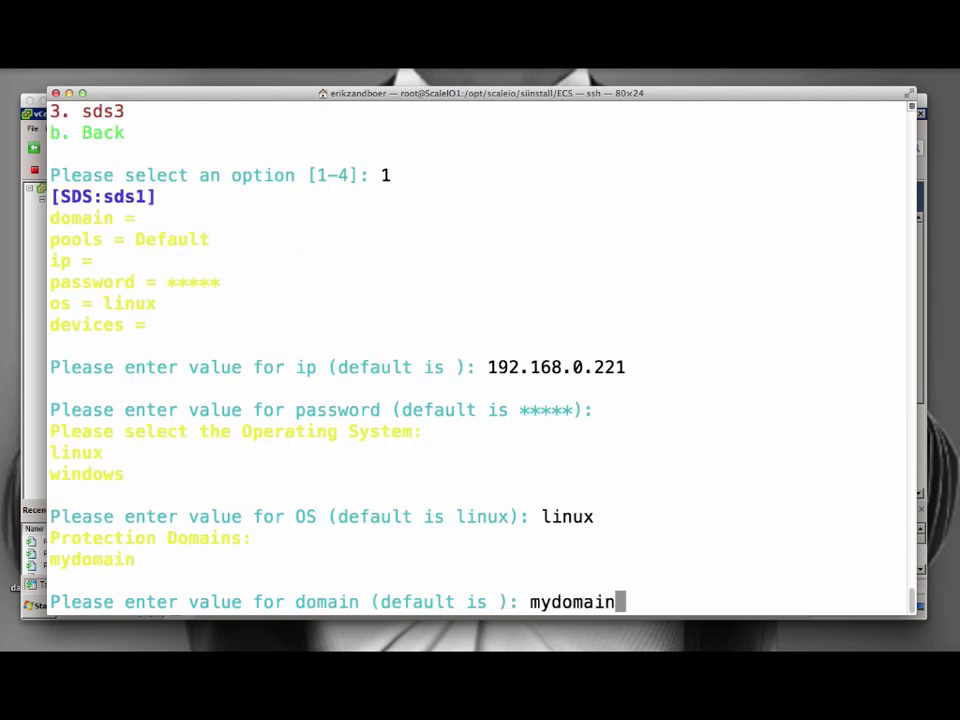
{"action": "key", "text": "Return"}
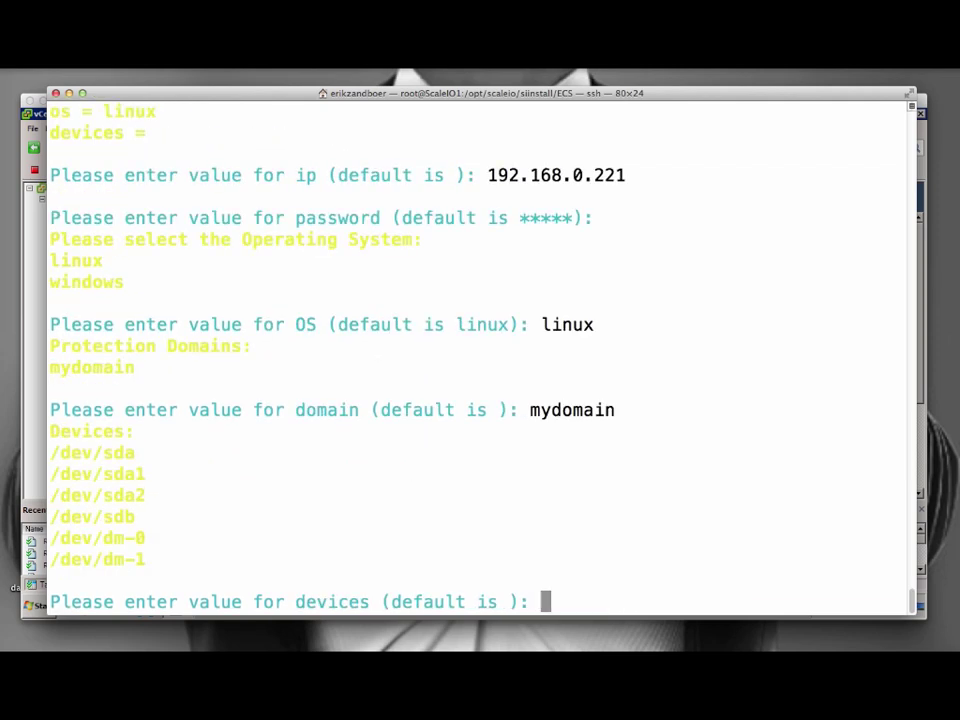
{"action": "type", "text": "/dev/sdb"}
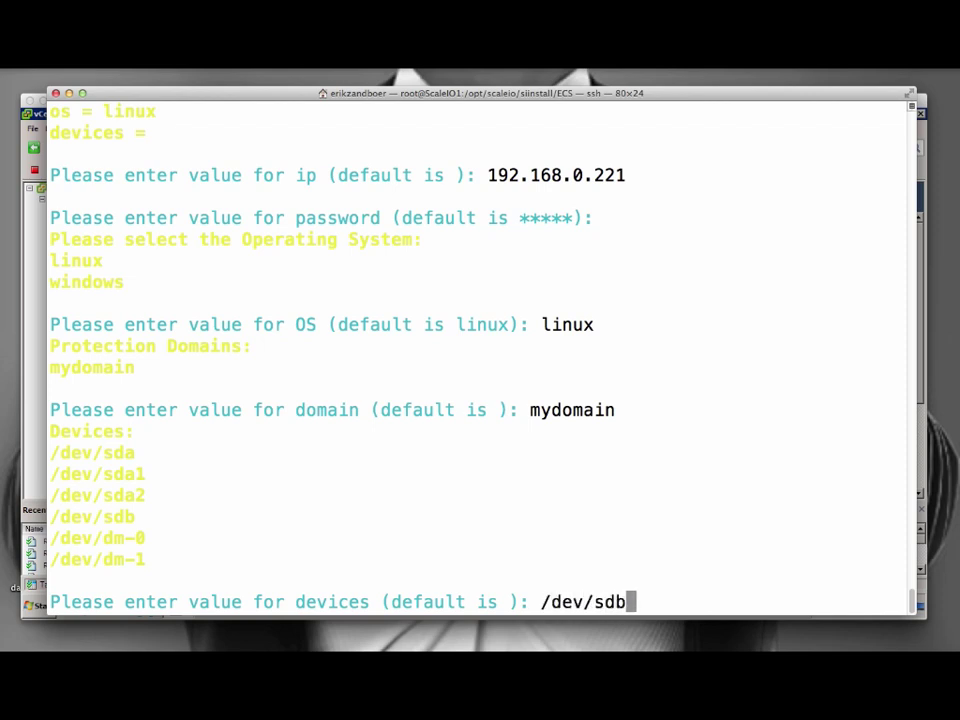
{"action": "key", "text": "Return"}
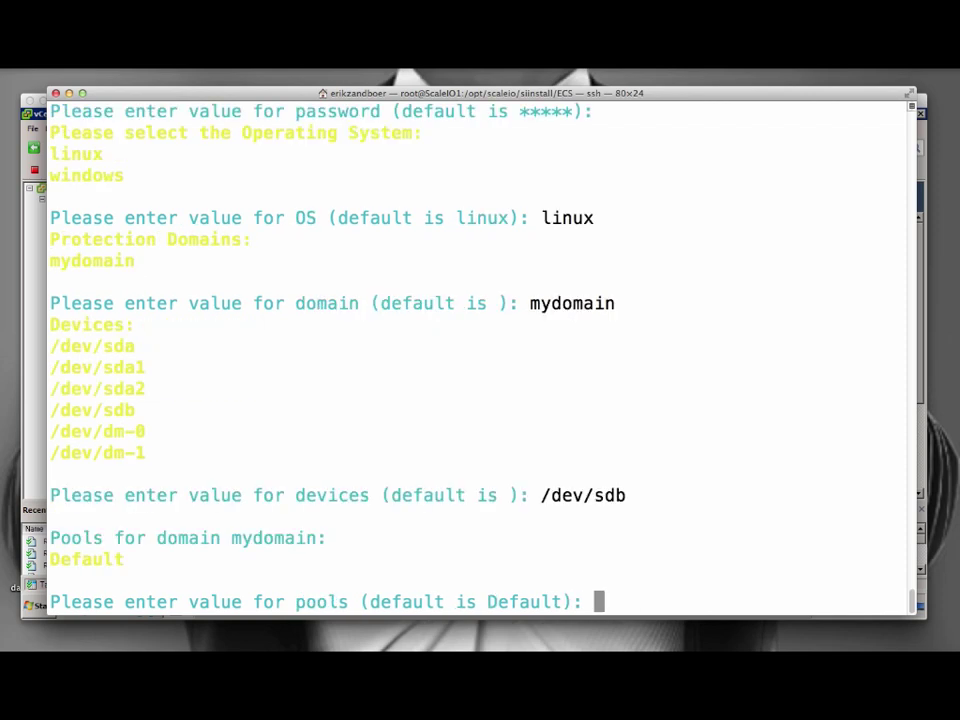
{"action": "type", "text": "mydomain"}
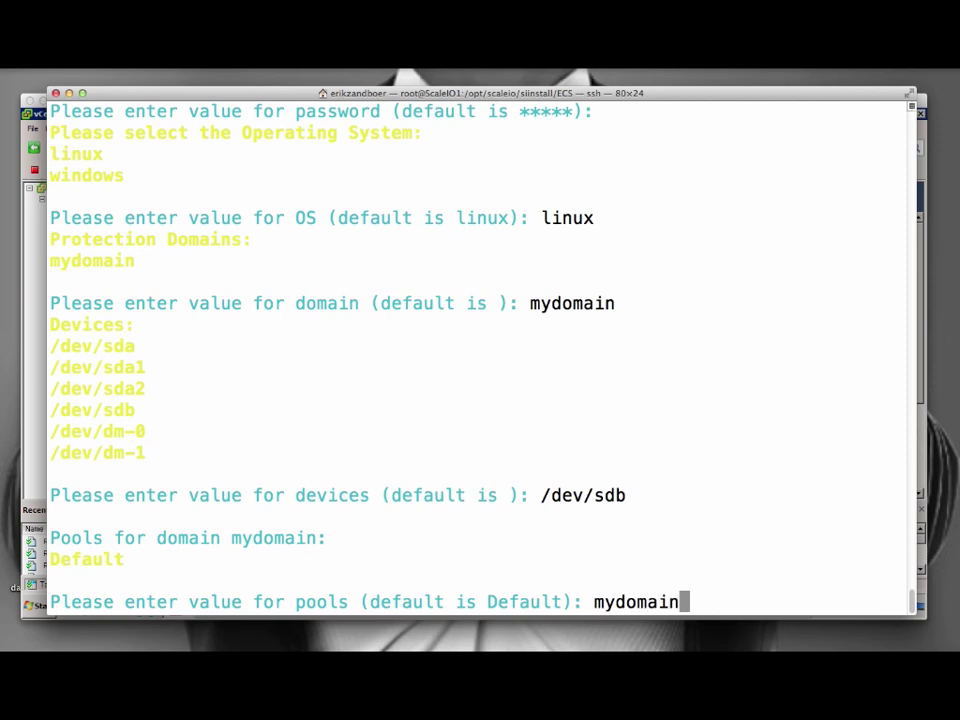
{"action": "key", "text": "Return"}
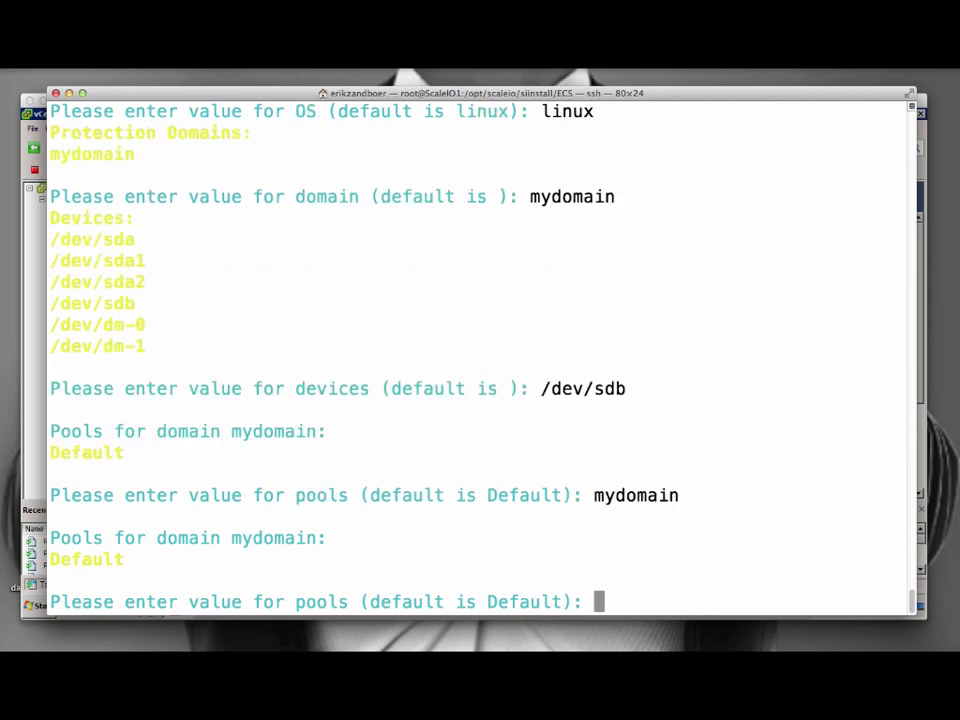
{"action": "key", "text": "Return"}
Edit sds2: IP 192.168.0.222, linux, mydomain, device /dev/sdb, Default pool.
{"action": "type", "text": "2"}
{"action": "key", "text": "Return"}
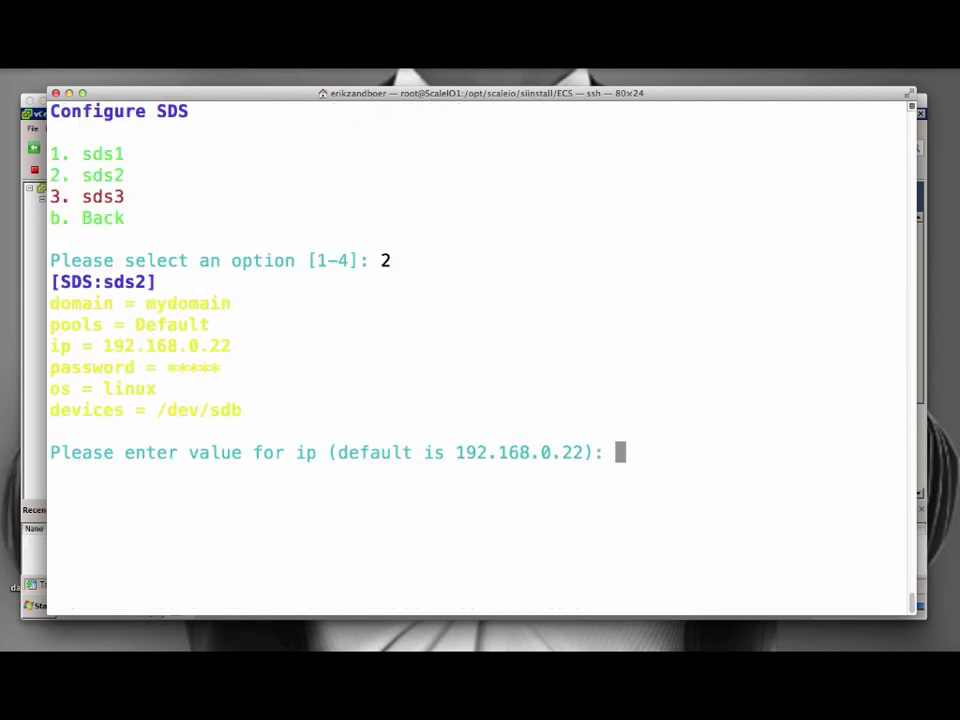
{"action": "type", "text": "192.168.0.222"}
{"action": "key", "text": "Return"}
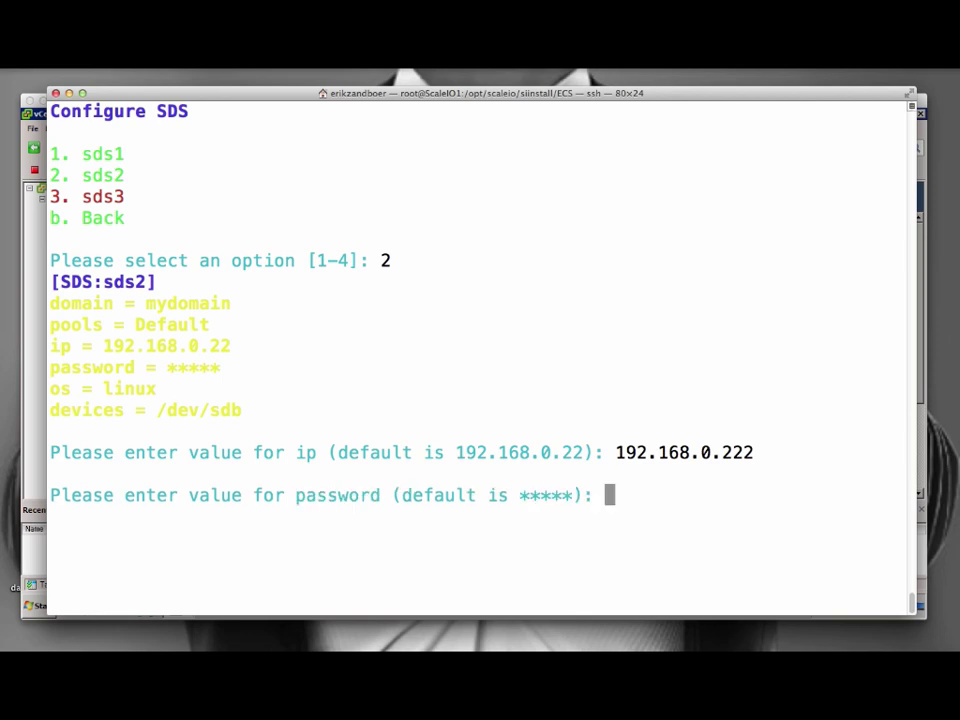
{"action": "key", "text": "Return"}
{"action": "type", "text": "linux"}
{"action": "key", "text": "Return"}
{"action": "key", "text": "Return"}
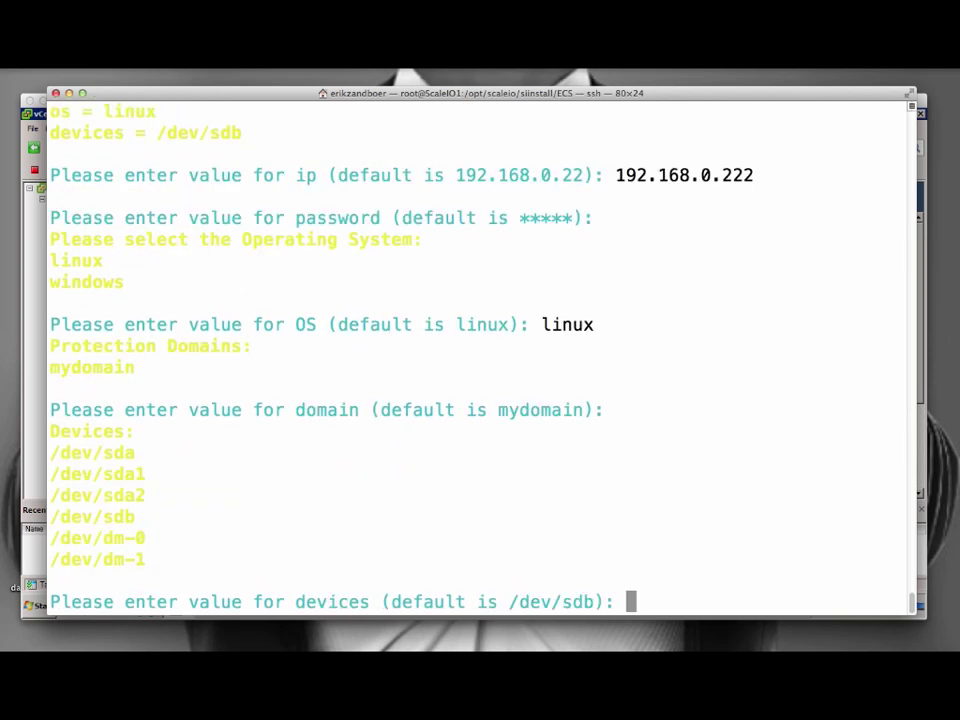
{"action": "type", "text": "/dev/sdb"}
{"action": "key", "text": "Return"}
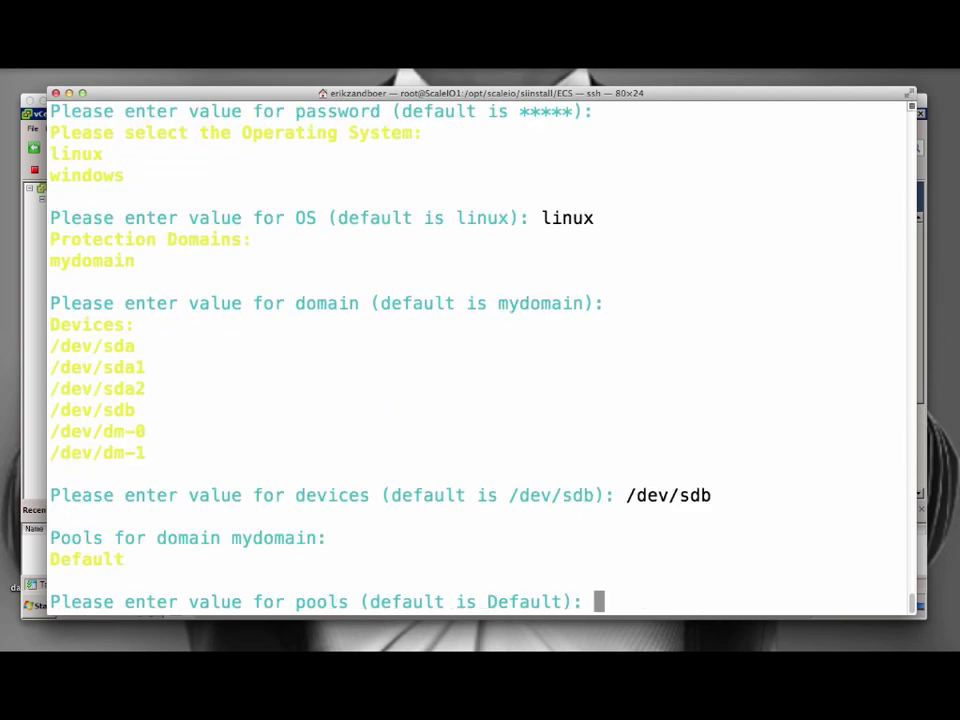
{"action": "key", "text": "Return"}
{"action": "type", "text": "3"}
Edit sds3: IP 192.168.0.223, linux, mydomain, device /dev/sdb, then return to the main menu.
{"action": "key", "text": "Return"}
{"action": "type", "text": "192.168.0.223"}
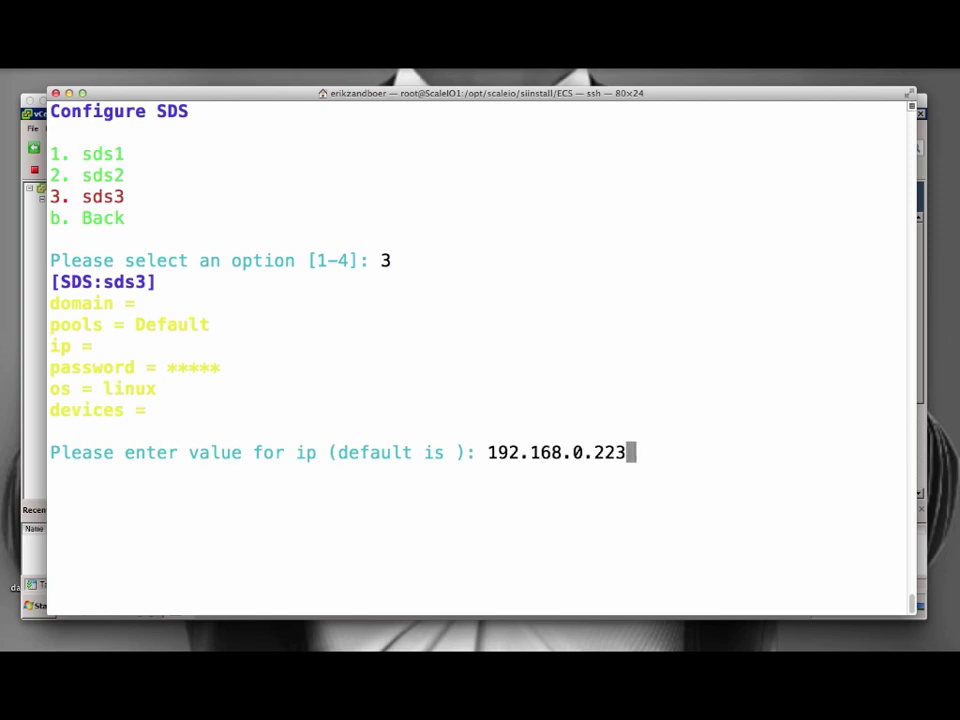
{"action": "key", "text": "Return"}
{"action": "key", "text": "Return"}
{"action": "type", "text": "linux"}
{"action": "key", "text": "Return"}
{"action": "type", "text": "m"}
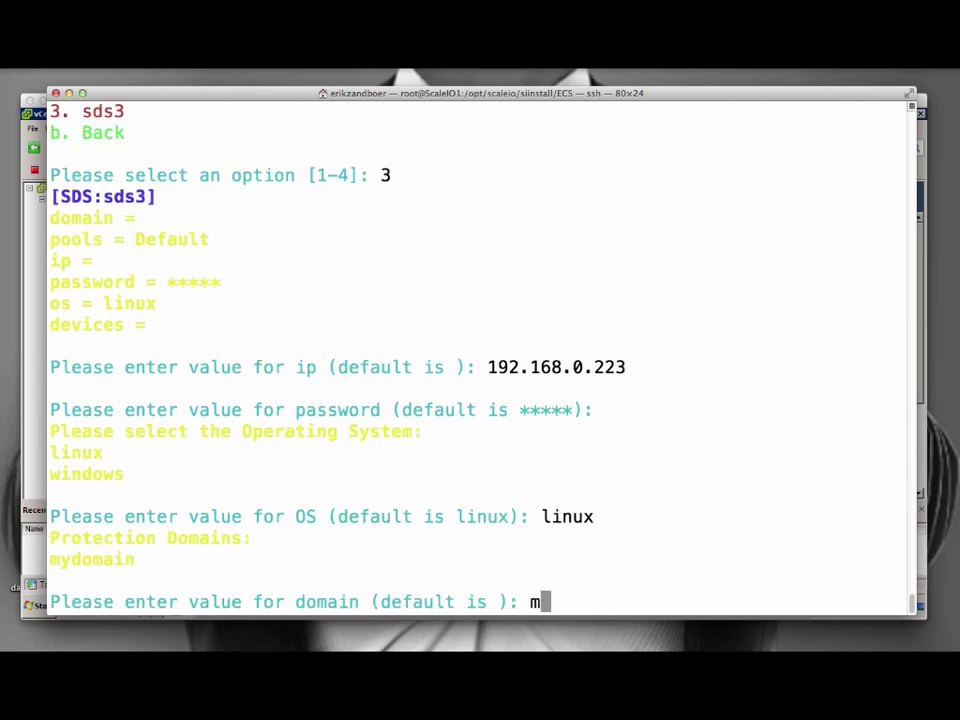
{"action": "type", "text": "ydomain"}
{"action": "key", "text": "Return"}
{"action": "type", "text": "/dev/sdb"}
{"action": "key", "text": "Return"}
{"action": "key", "text": "Return"}
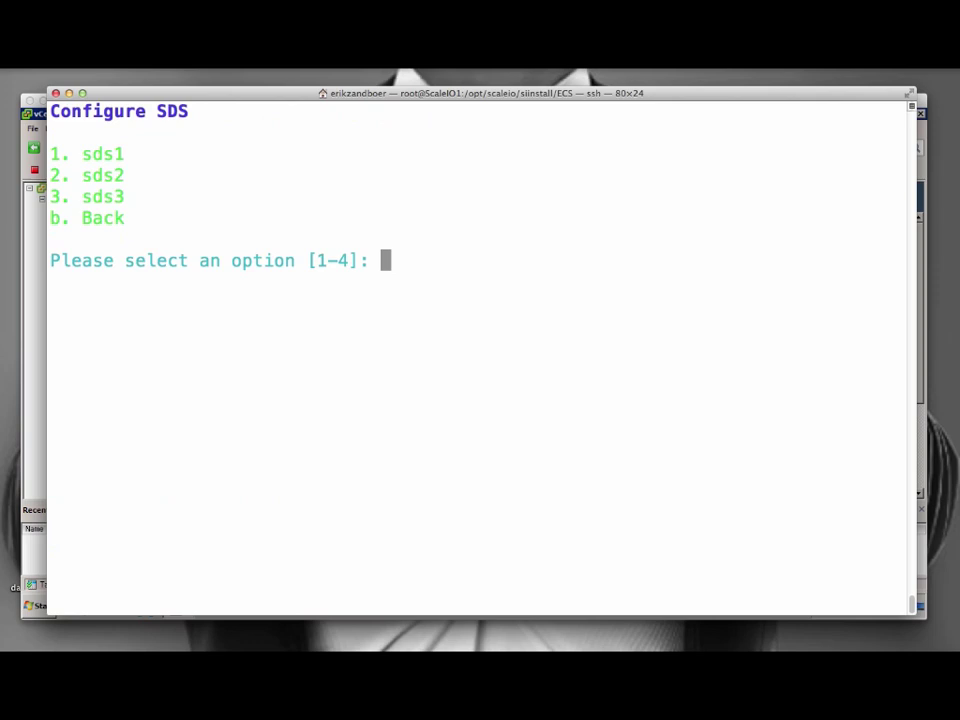
{"action": "type", "text": "b"}
{"action": "key", "text": "Return"}
Add SDC entries named sdc1, sdc2 and sdc3 in the SDC configuration.
{"action": "type", "text": "b"}
{"action": "key", "text": "Return"}
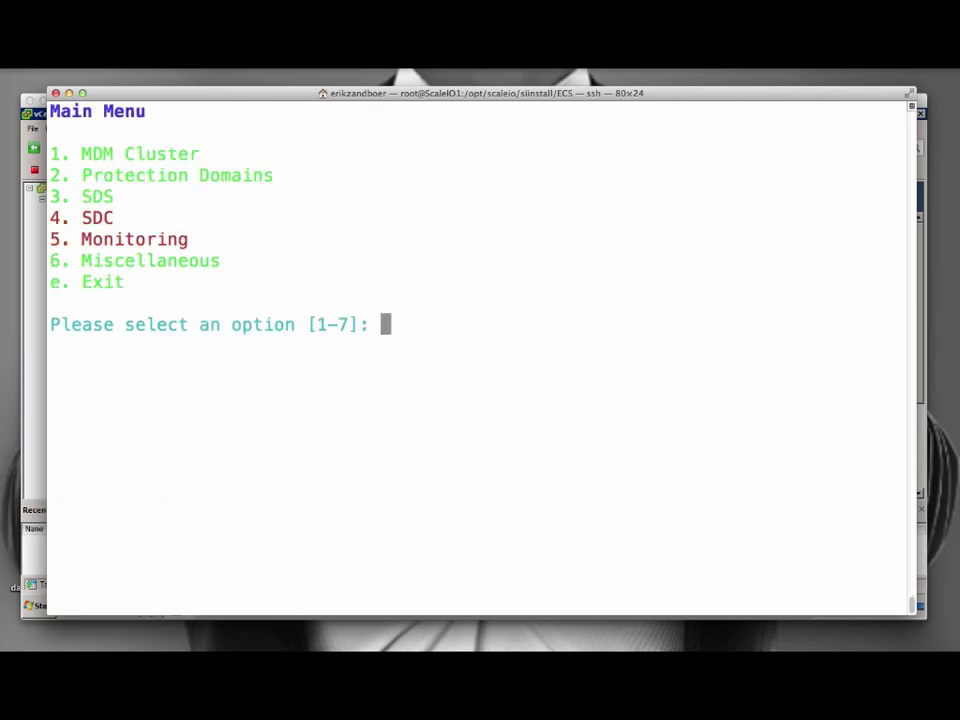
{"action": "type", "text": "4"}
{"action": "key", "text": "Return"}
{"action": "type", "text": "2"}
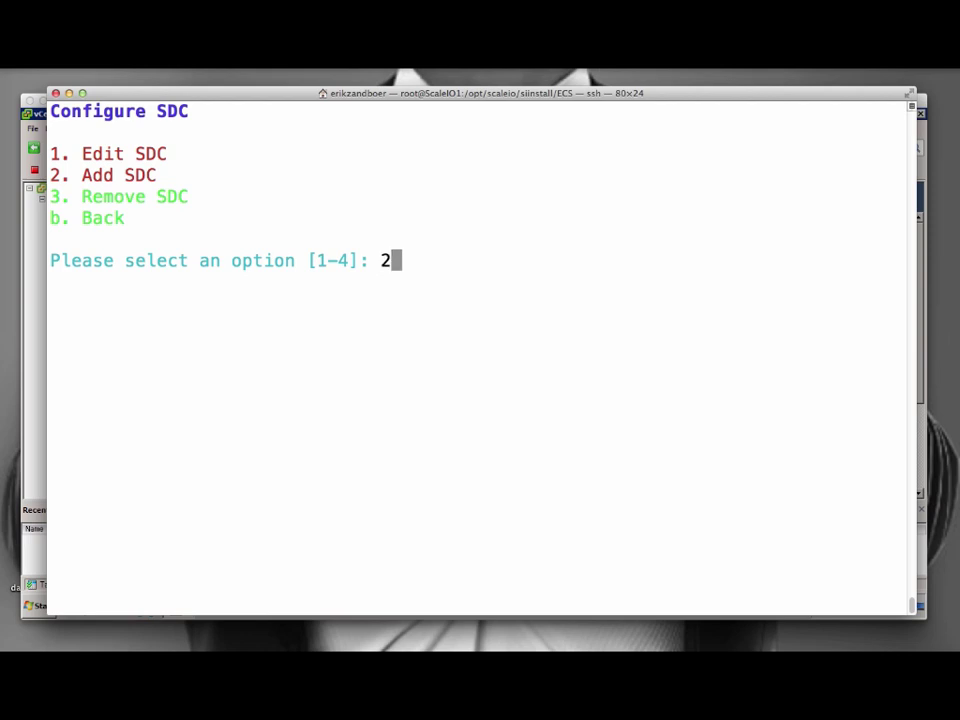
{"action": "key", "text": "Return"}
{"action": "type", "text": "sdc1"}
{"action": "key", "text": "Return"}
{"action": "type", "text": "2"}
{"action": "key", "text": "Return"}
{"action": "type", "text": "sdc2"}
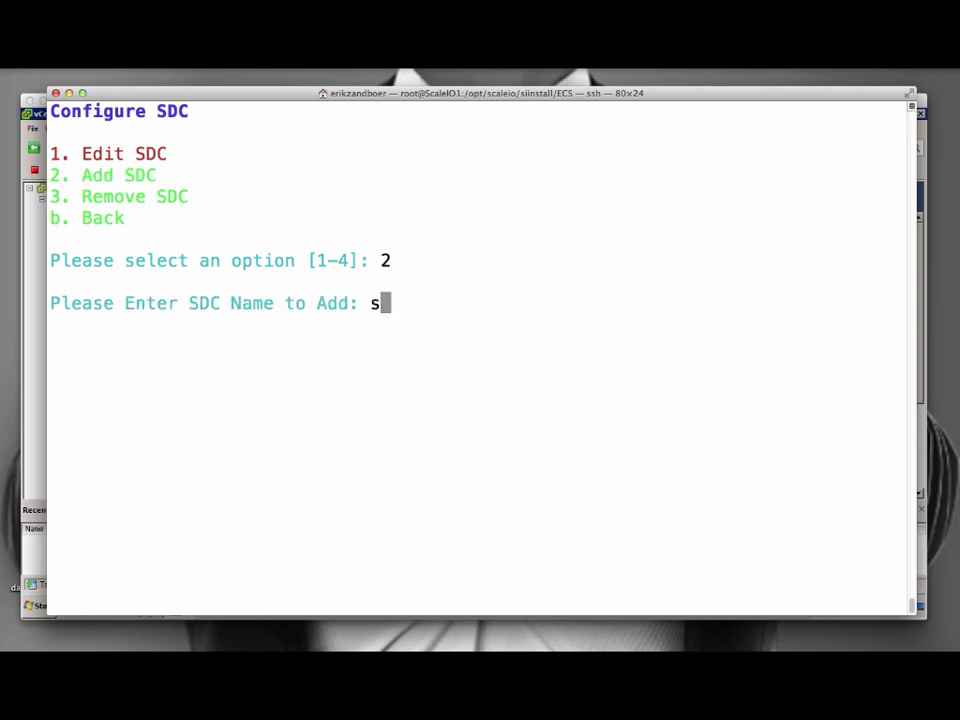
{"action": "key", "text": "Return"}
{"action": "type", "text": "2"}
{"action": "key", "text": "Return"}
{"action": "type", "text": "sdc3"}
{"action": "key", "text": "Return"}
{"action": "key", "text": "Return"}
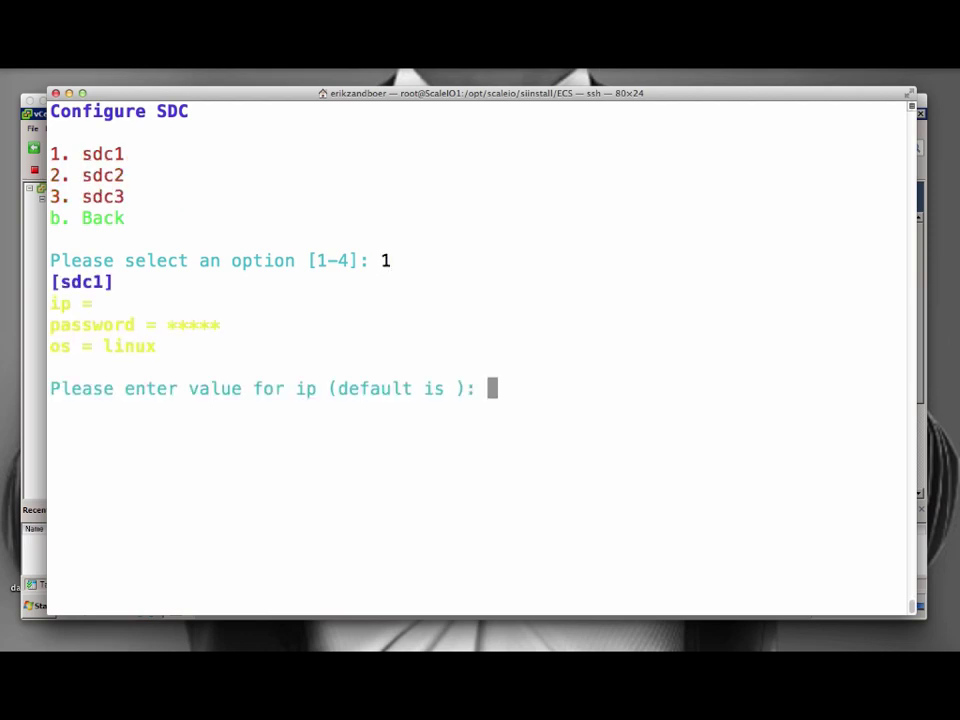
Give sdc1 IP 192.168.0.221, the default password, and linux as its OS.
{"action": "type", "text": "192.168.0.221"}
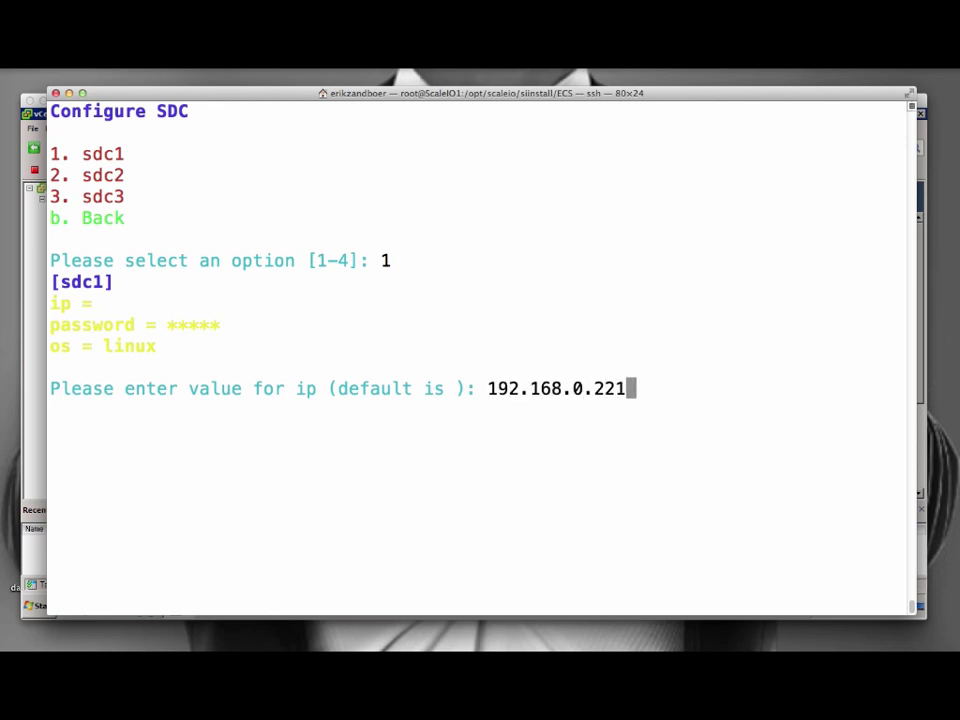
{"action": "key", "text": "Return"}
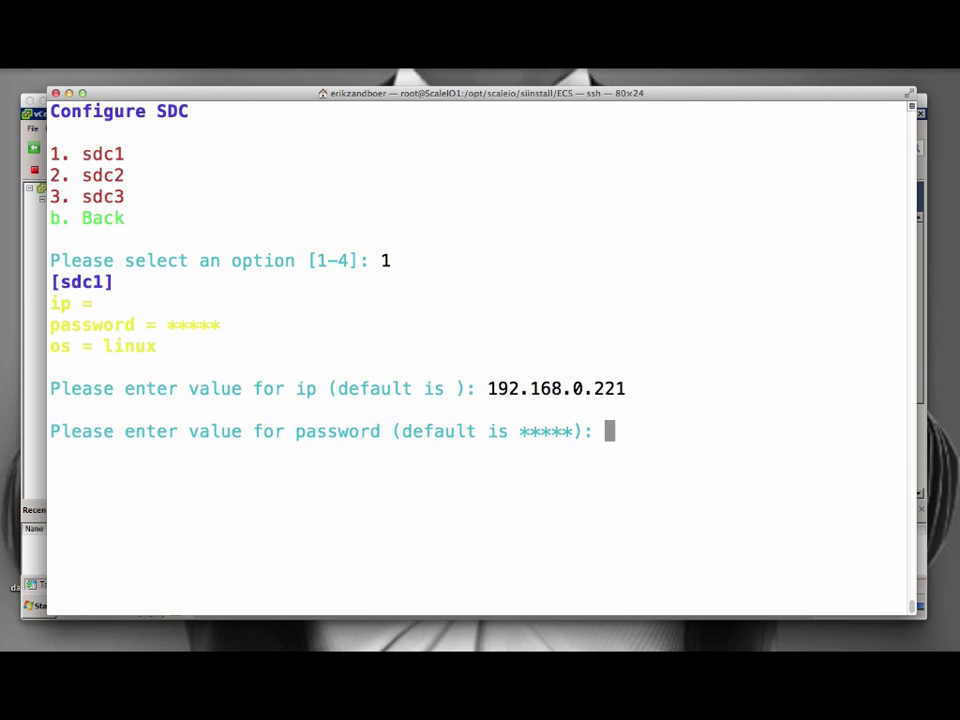
{"action": "key", "text": "Return"}
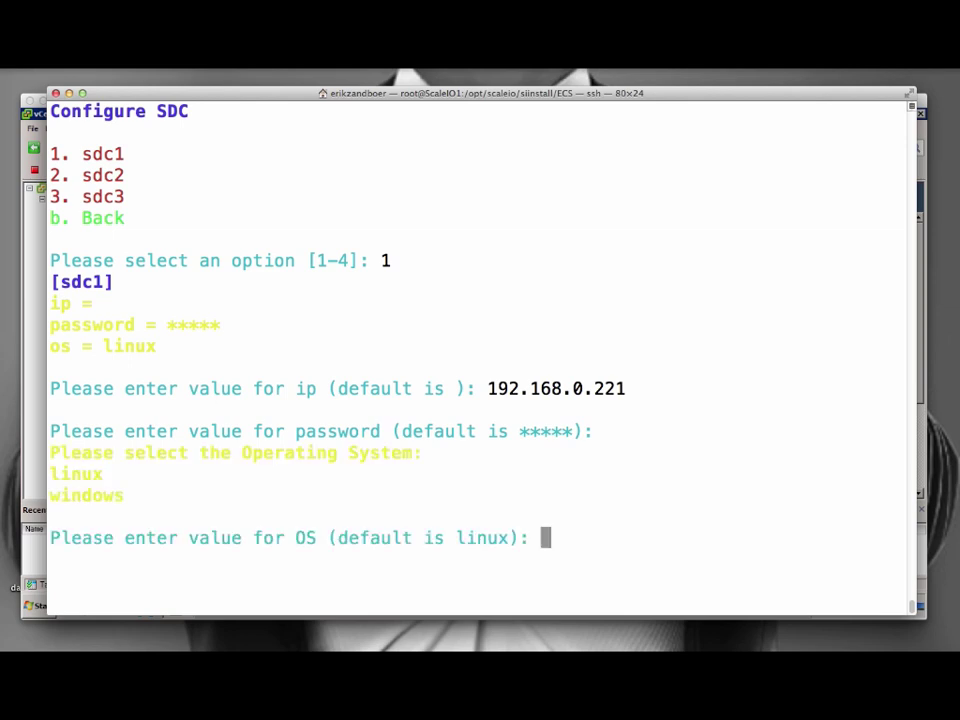
{"action": "type", "text": "linux"}
{"action": "key", "text": "Return"}
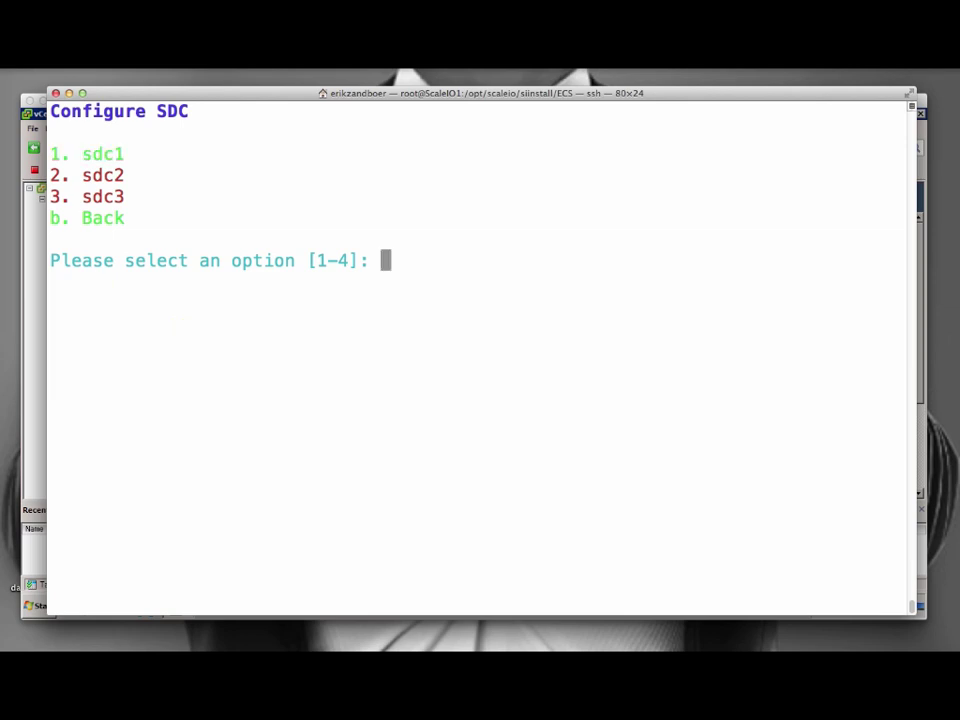
Give sdc2 IP 192.168.0.222, the default password, and linux as its OS.
{"action": "type", "text": "2"}
{"action": "key", "text": "Return"}
{"action": "type", "text": "192.168.0.222"}
{"action": "key", "text": "Return"}
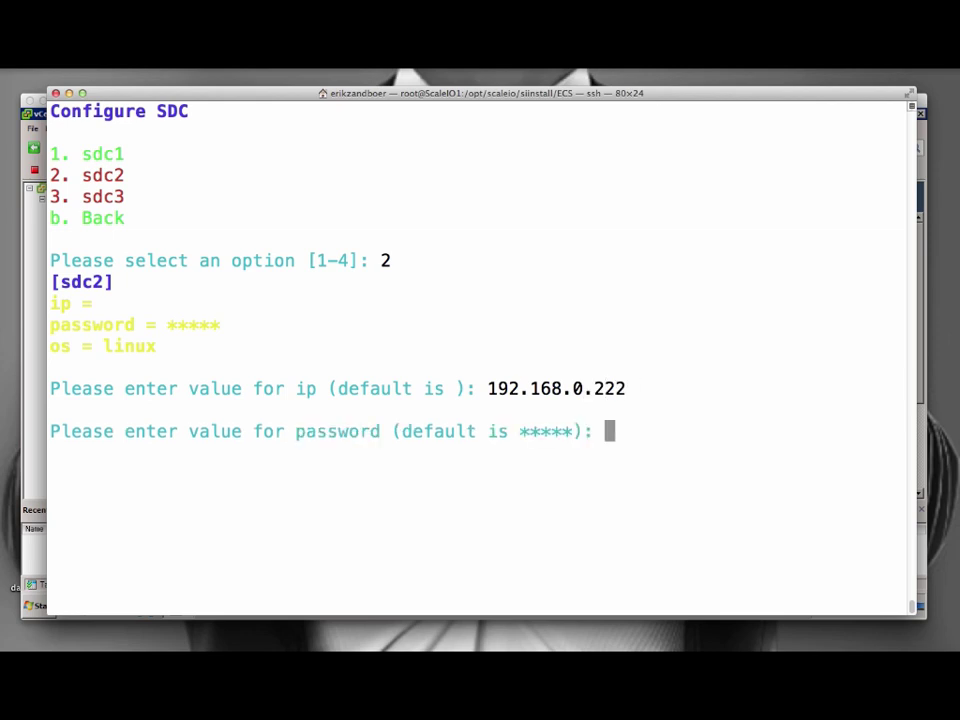
{"action": "key", "text": "Return"}
{"action": "type", "text": "linux"}
{"action": "key", "text": "Return"}
Give sdc3 IP 192.168.0.223, default password and linux OS, then leave the SDC list.
{"action": "type", "text": "3"}
{"action": "key", "text": "Return"}
{"action": "type", "text": "192."}
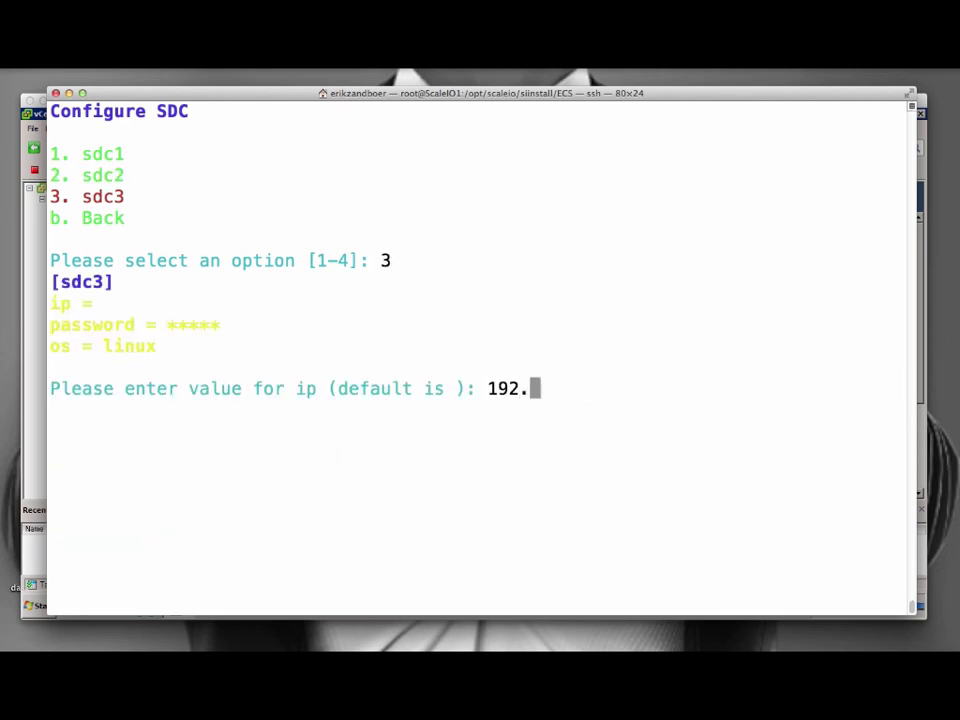
{"action": "type", "text": "168.0.223"}
{"action": "key", "text": "Return"}
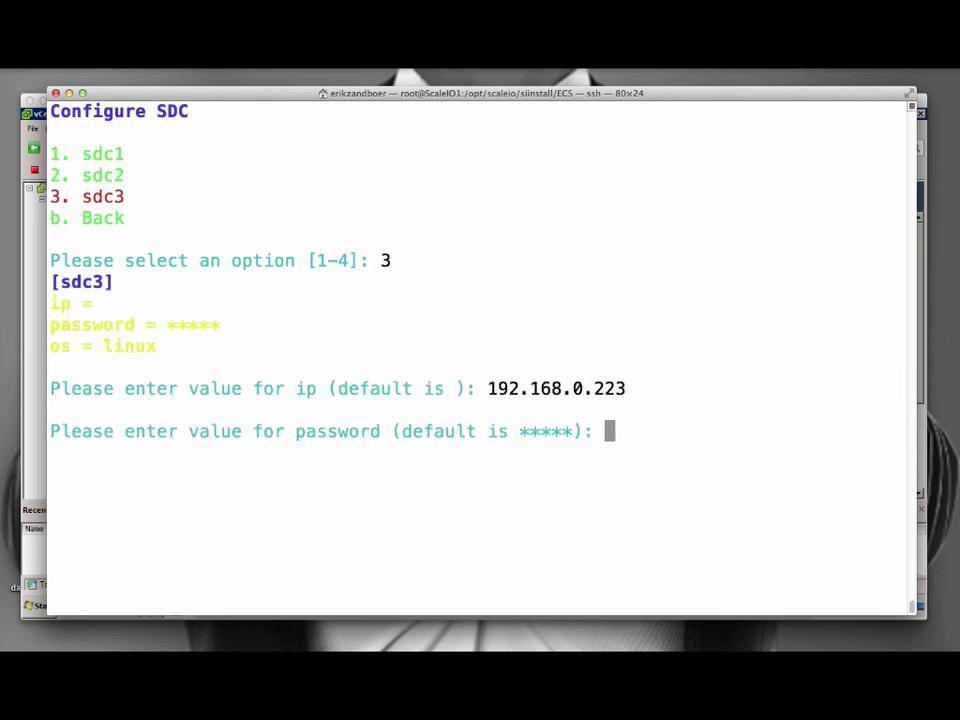
{"action": "key", "text": "Return"}
{"action": "type", "text": "linux"}
{"action": "key", "text": "Return"}
{"action": "type", "text": "b"}
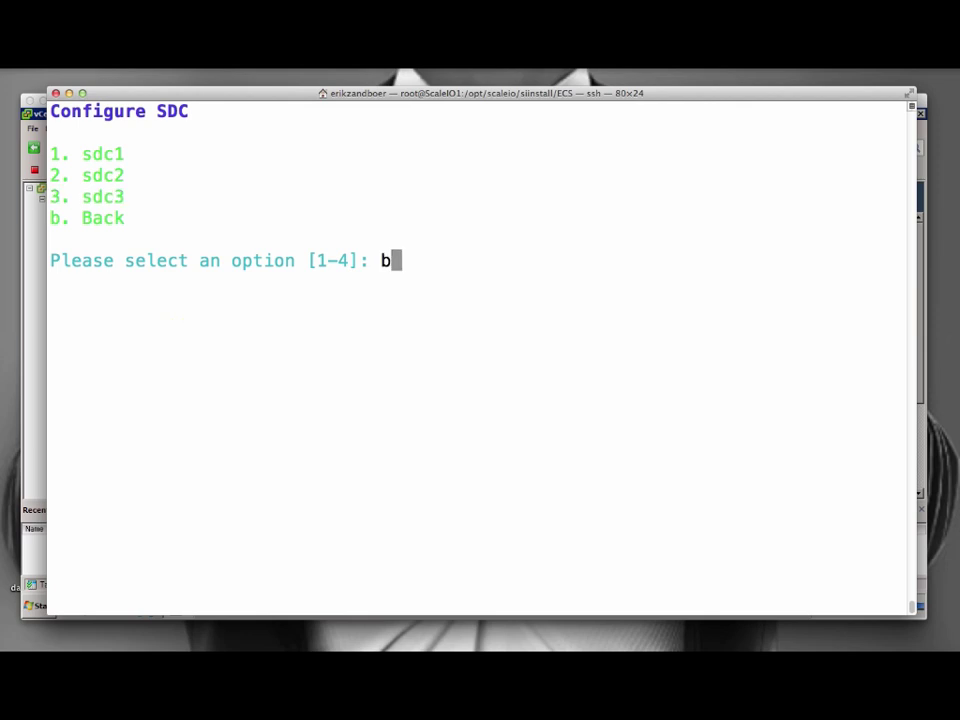
{"action": "key", "text": "Return"}
Set call-home SMTP to localhost port 25 without TLS, with a sender e-mail address and username ScaleIO.
{"action": "type", "text": "b"}
{"action": "key", "text": "Return"}
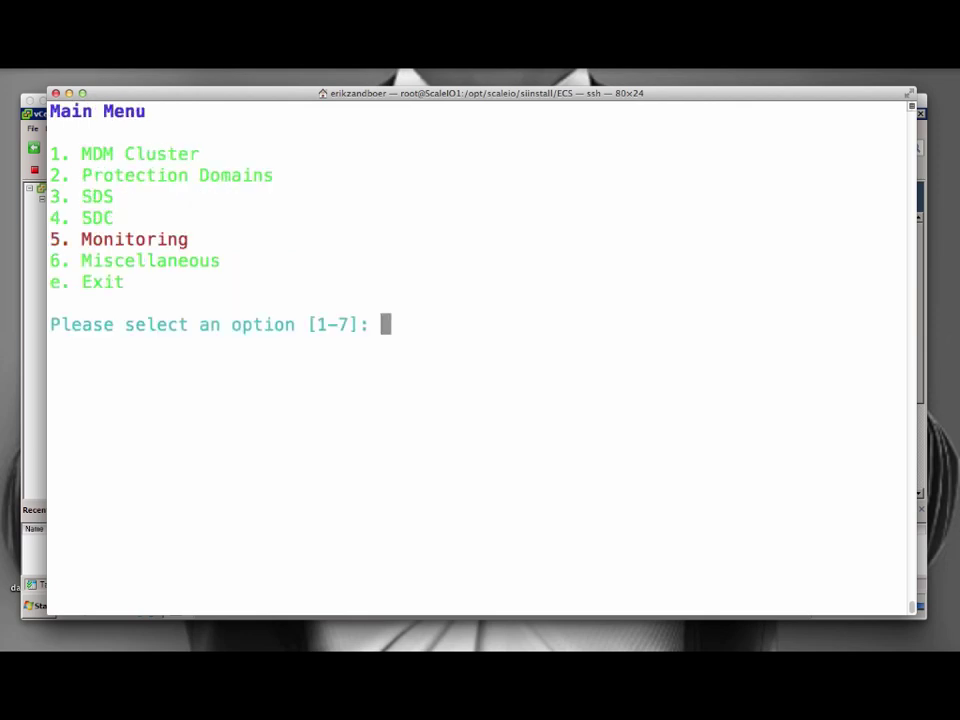
{"action": "type", "text": "5"}
{"action": "key", "text": "Return"}
{"action": "type", "text": "1"}
{"action": "key", "text": "Return"}
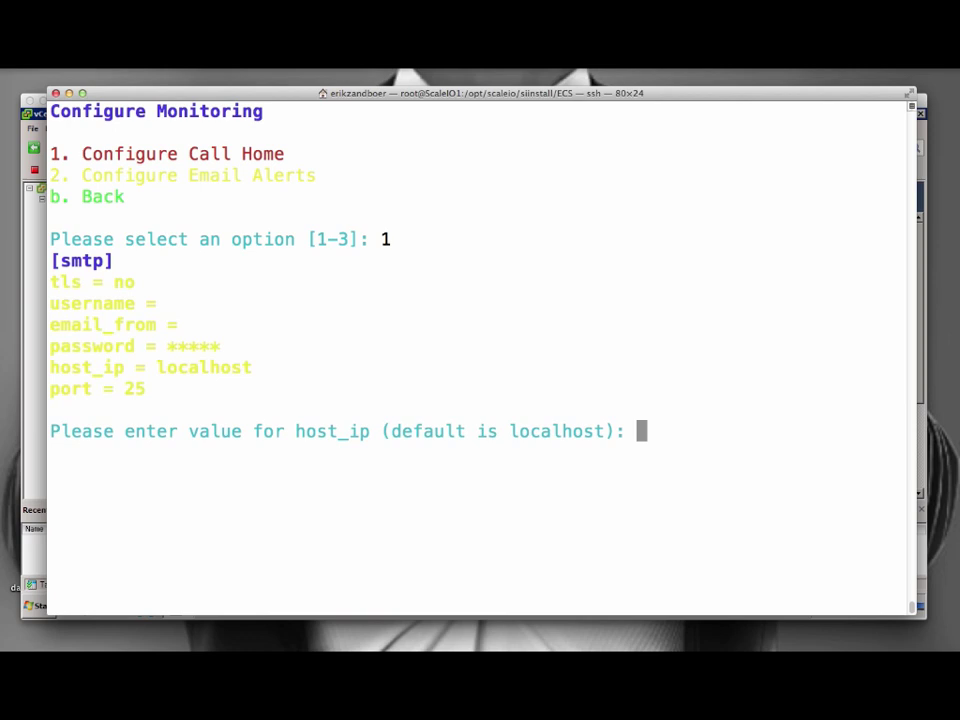
{"action": "key", "text": "Return"}
{"action": "key", "text": "Return"}
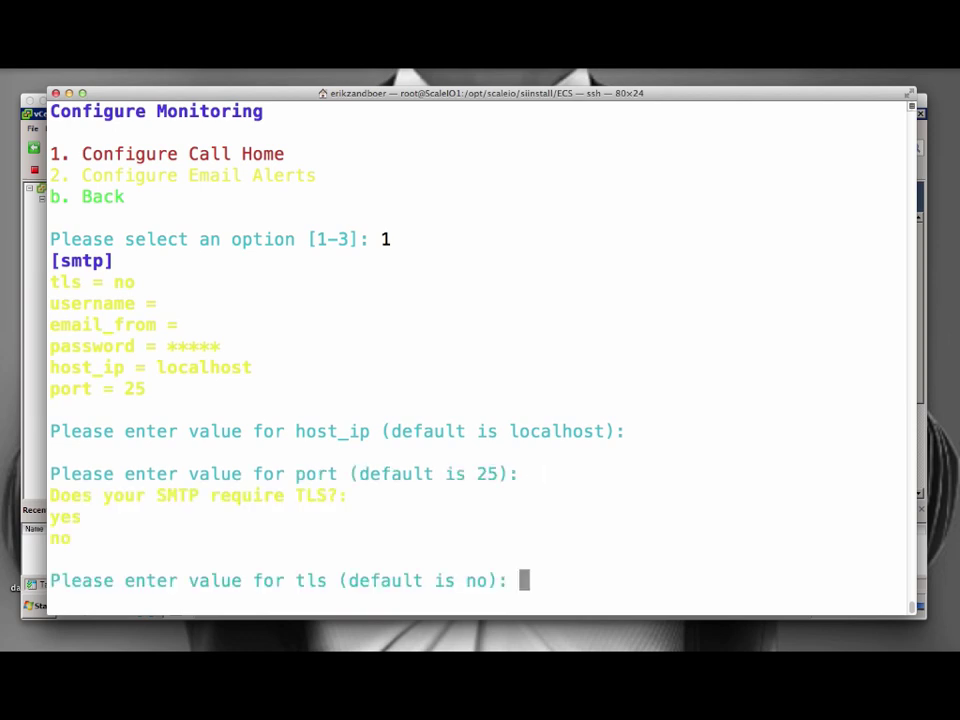
{"action": "key", "text": "Return"}
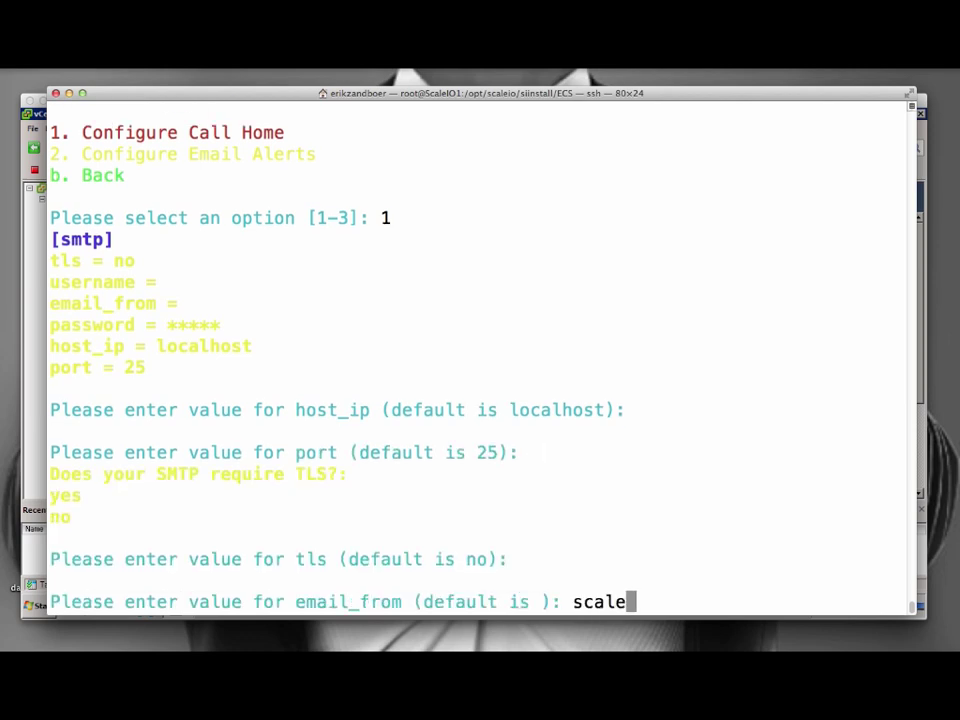
{"action": "key", "text": "Return"}
{"action": "type", "text": "ScaleIO"}
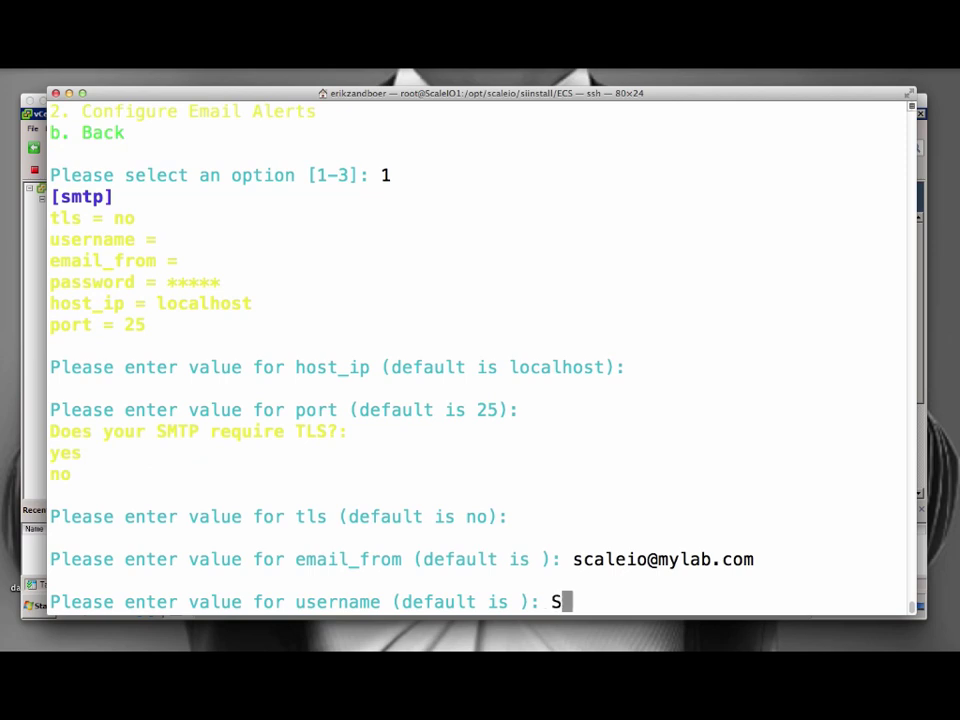
Set up error-level e-mail alerts to a recipient e-mail address, keeping the default password.
{"action": "key", "text": "Return"}
{"action": "key", "text": "Return"}
{"action": "type", "text": "2"}
{"action": "key", "text": "Return"}
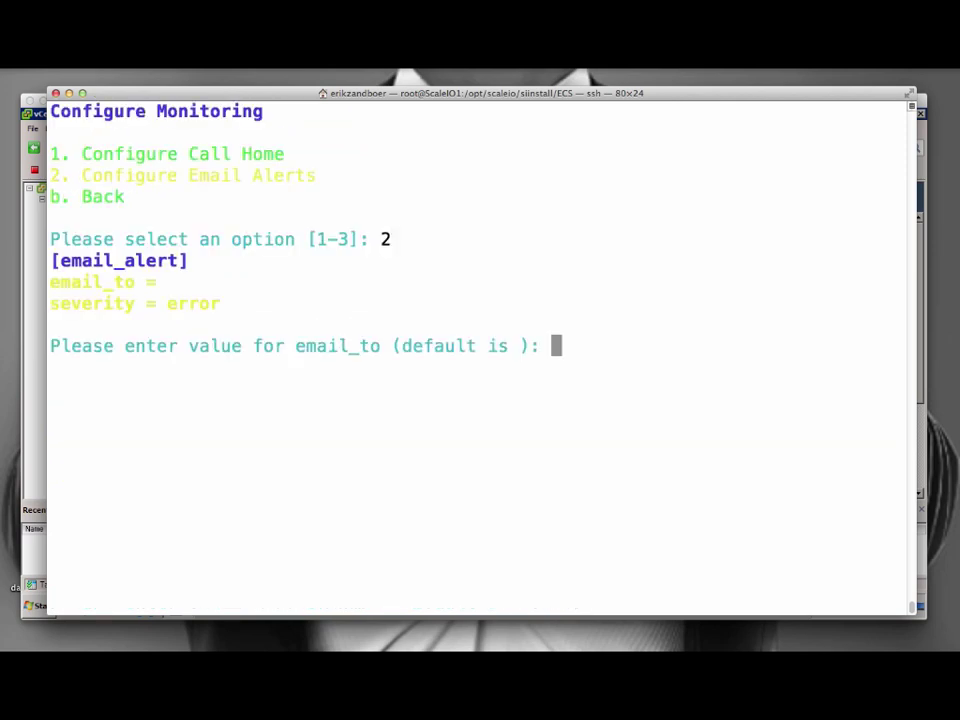
{"action": "key", "text": "Return"}
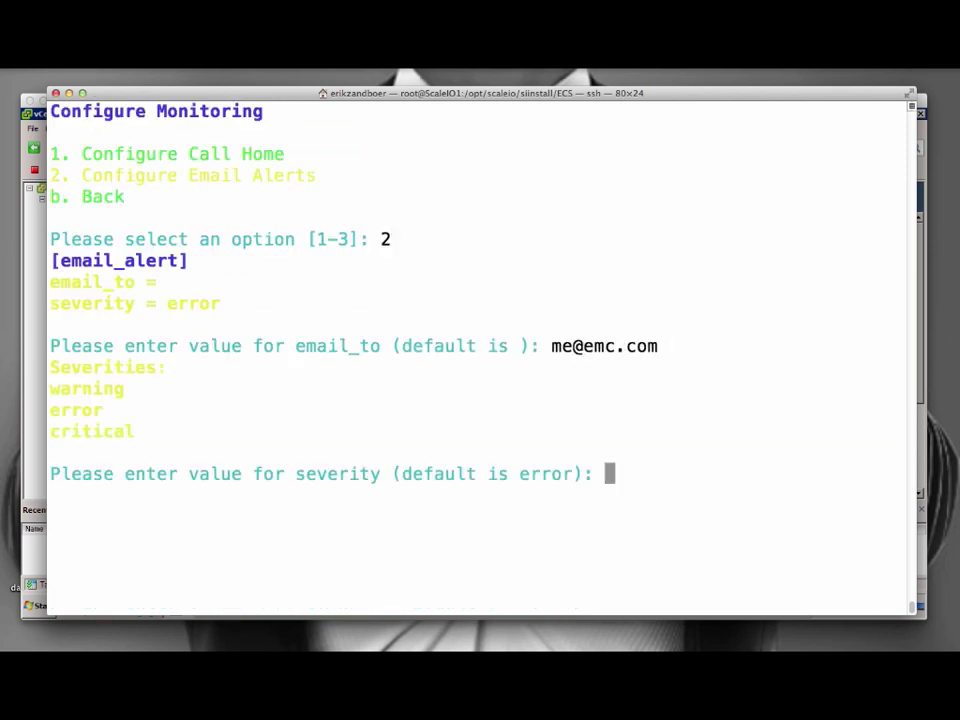
{"action": "key", "text": "Return"}
{"action": "type", "text": "b"}
Under miscellaneous settings, answer no to encryption and leave the master password empty.
{"action": "key", "text": "Return"}
{"action": "type", "text": "6"}
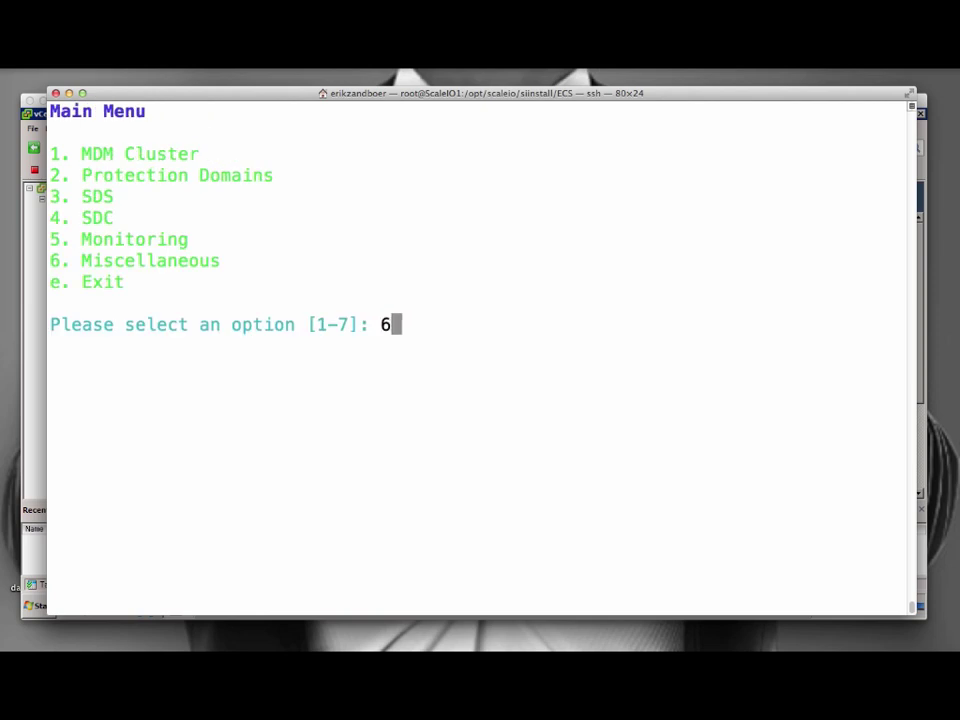
{"action": "key", "text": "Return"}
{"action": "type", "text": "no"}
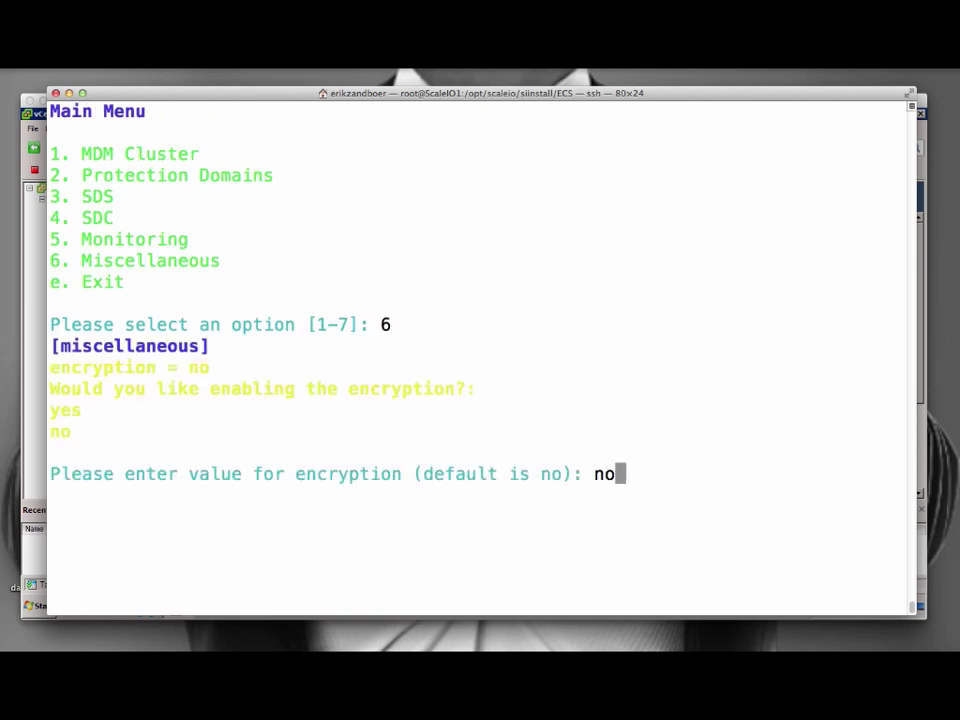
{"action": "key", "text": "Return"}
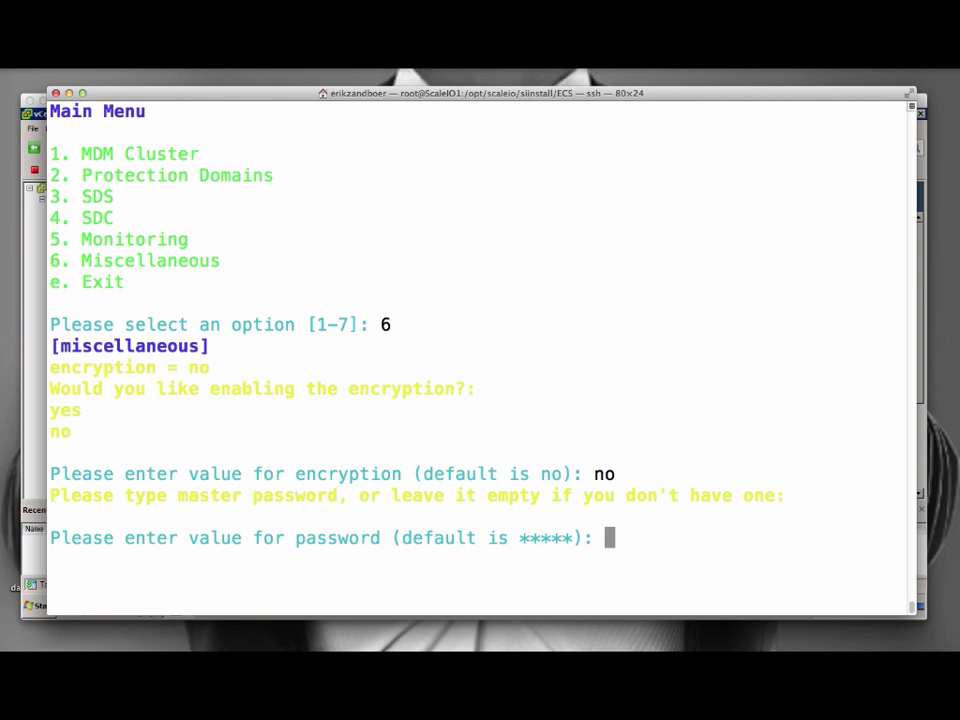
{"action": "key", "text": "Return"}
Exit the installer menus, save the configuration changes, and list the ECS folder with ls.
{"action": "type", "text": "e"}
{"action": "key", "text": "Return"}
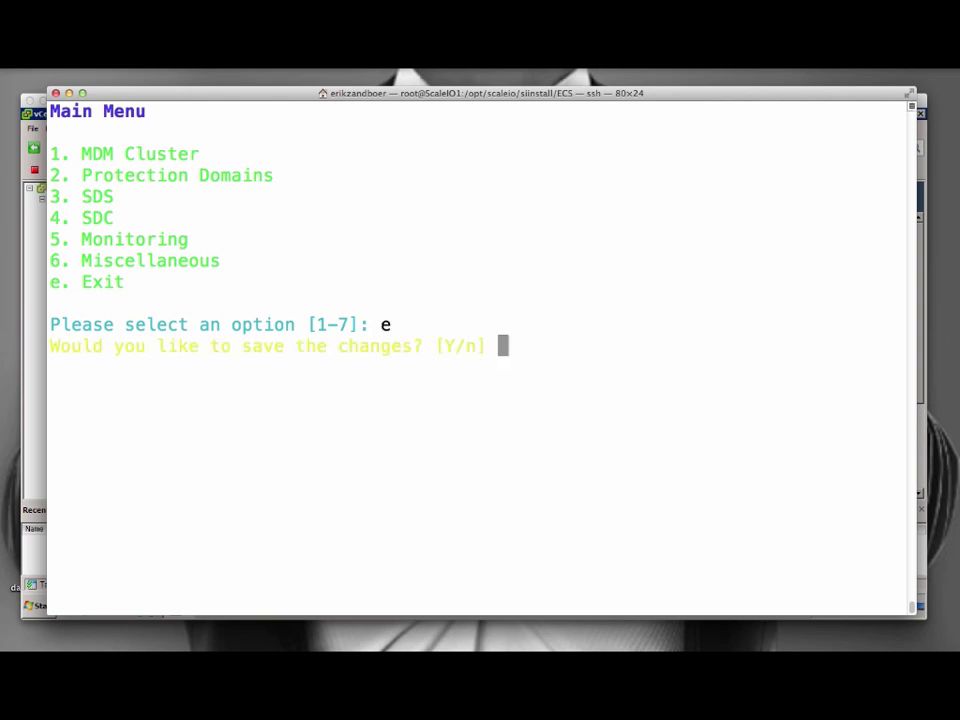
{"action": "type", "text": "y"}
{"action": "key", "text": "Return"}
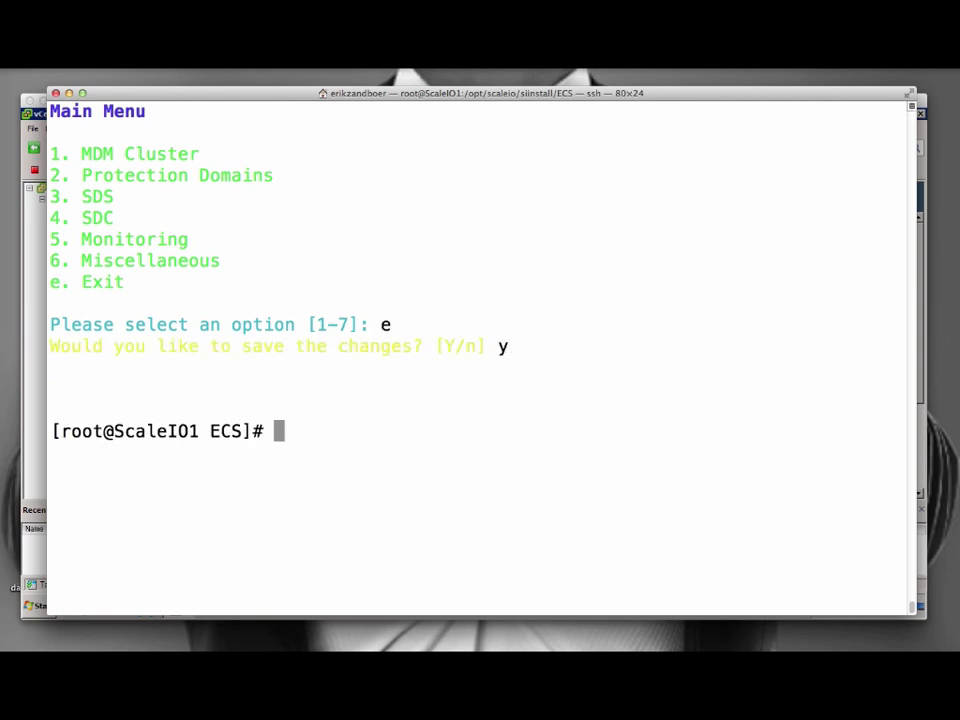
{"action": "key", "text": "ctrl+l"}
{"action": "type", "text": "ls"}
{"action": "key", "text": "Return"}
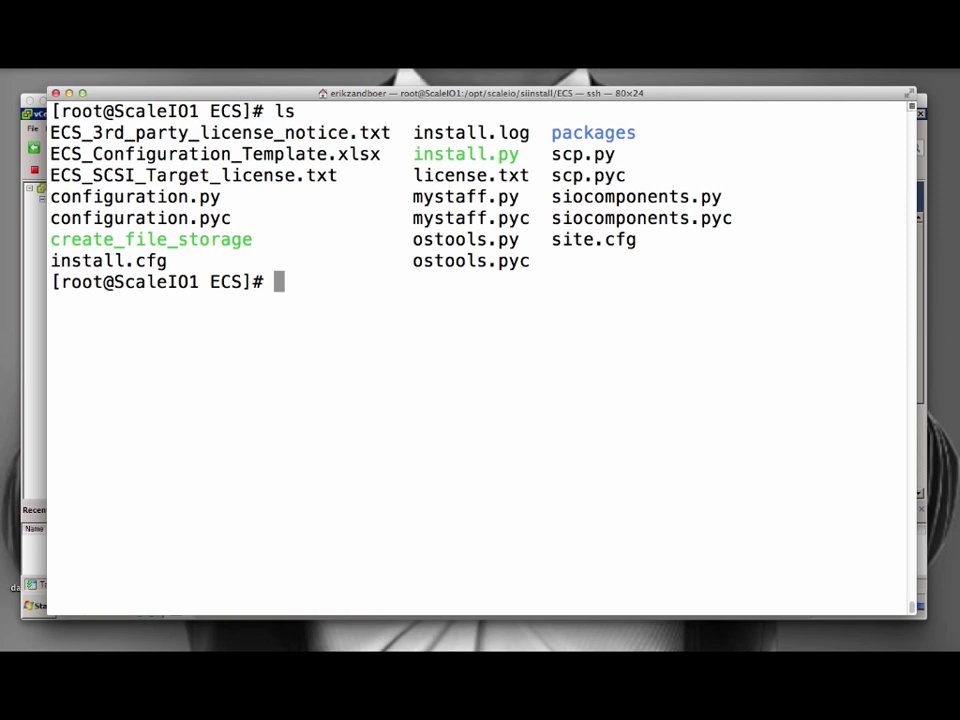
Review site.cfg in vi and quit with :q.
{"action": "type", "text": "vi s"}
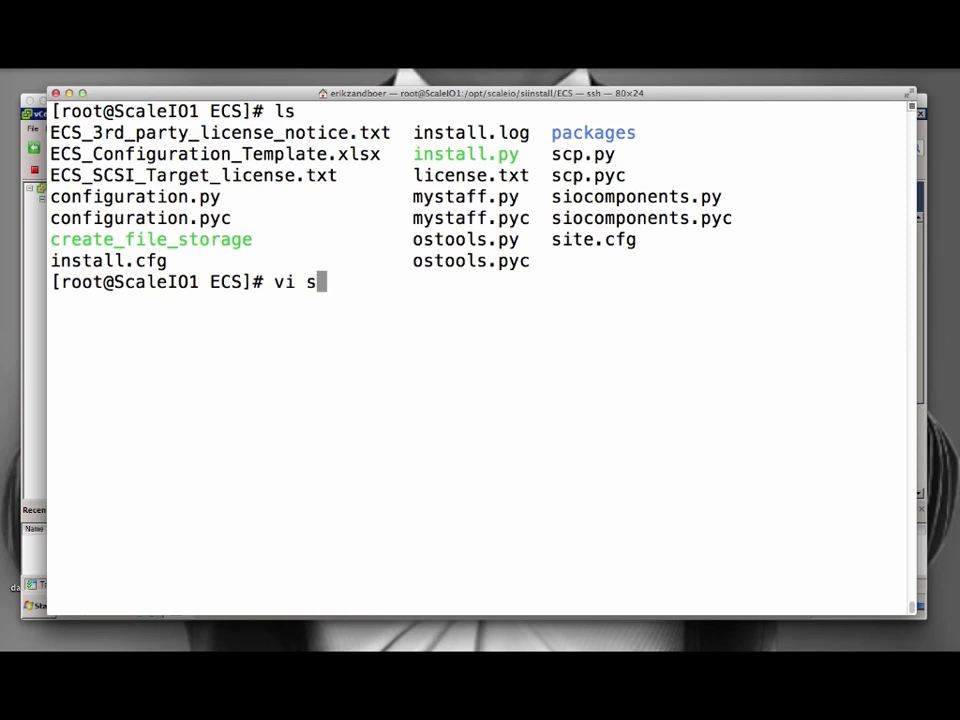
{"action": "type", "text": "ite.cfg"}
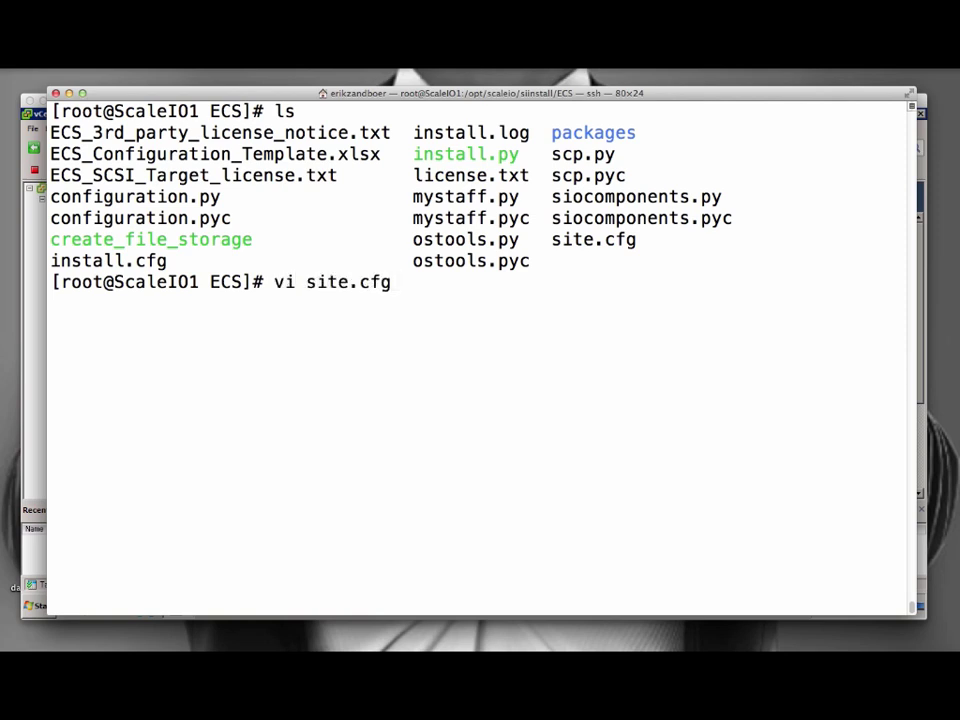
{"action": "key", "text": "Return"}
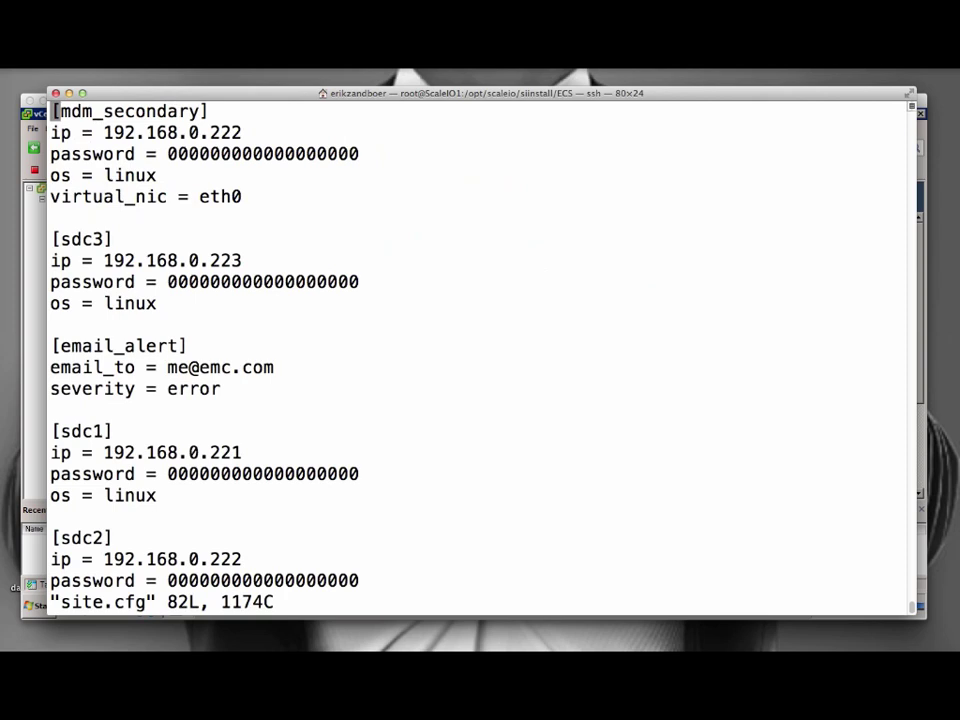
{"action": "type", "text": ":q"}
{"action": "key", "text": "Return"}
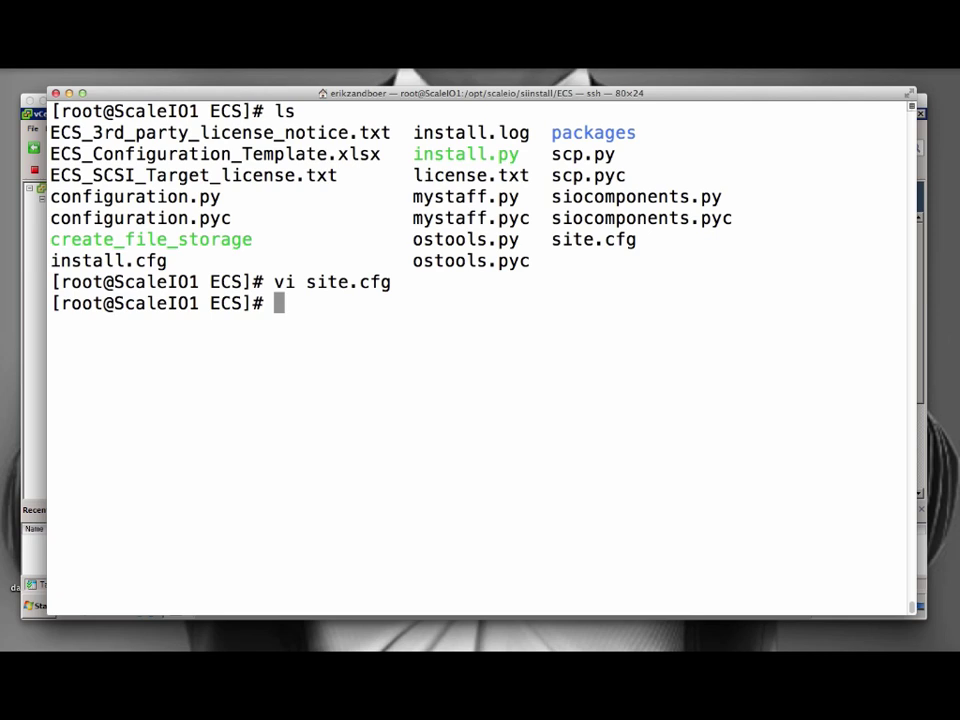
Rerun ./install.py --make_config and configure the primary MDM with its default IP.
{"action": "type", "text": "./install.py --make_config"}
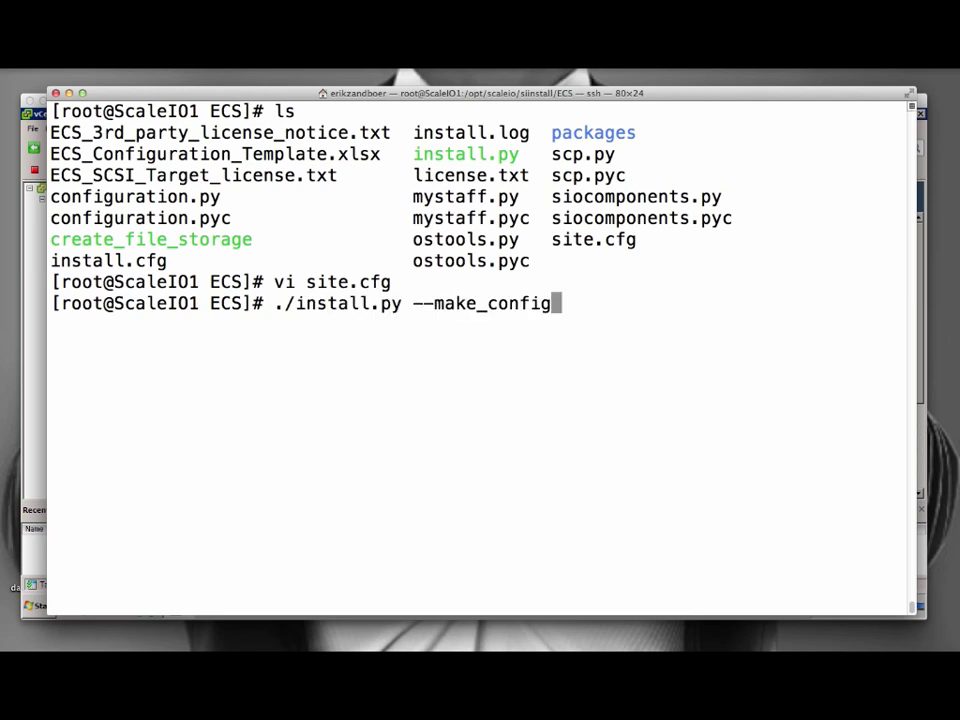
{"action": "key", "text": "Return"}
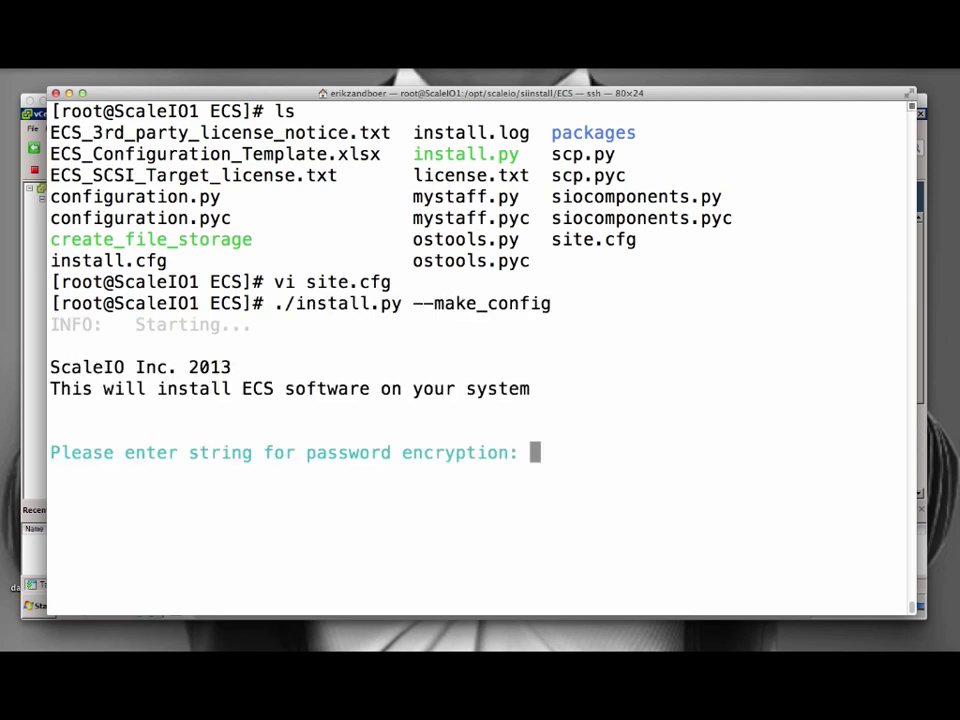
{"action": "key", "text": "Return"}
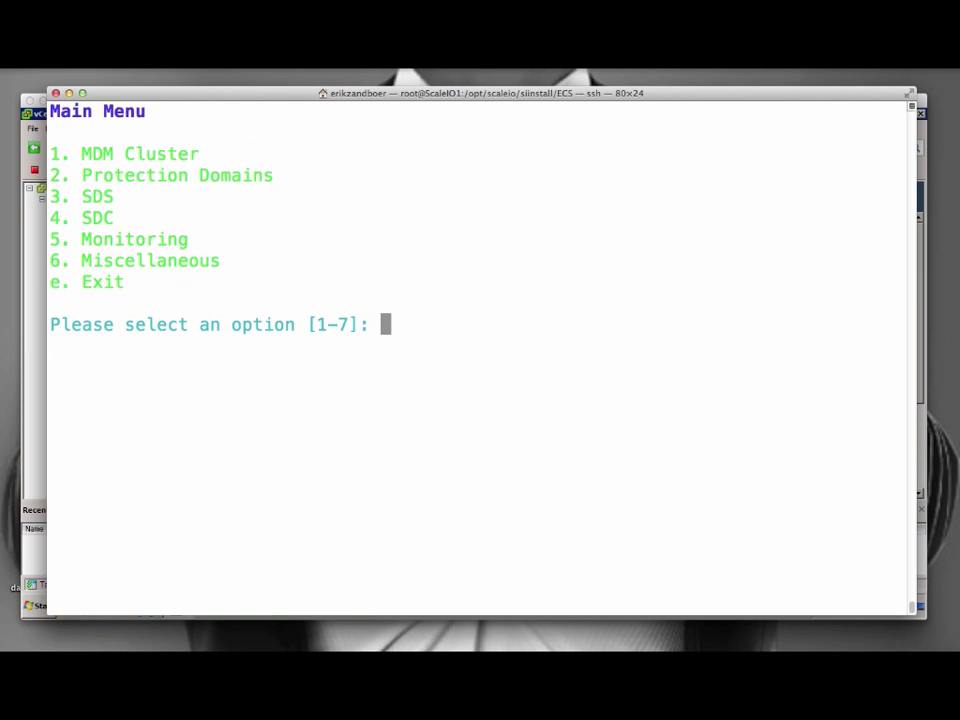
{"action": "type", "text": "1"}
{"action": "key", "text": "Return"}
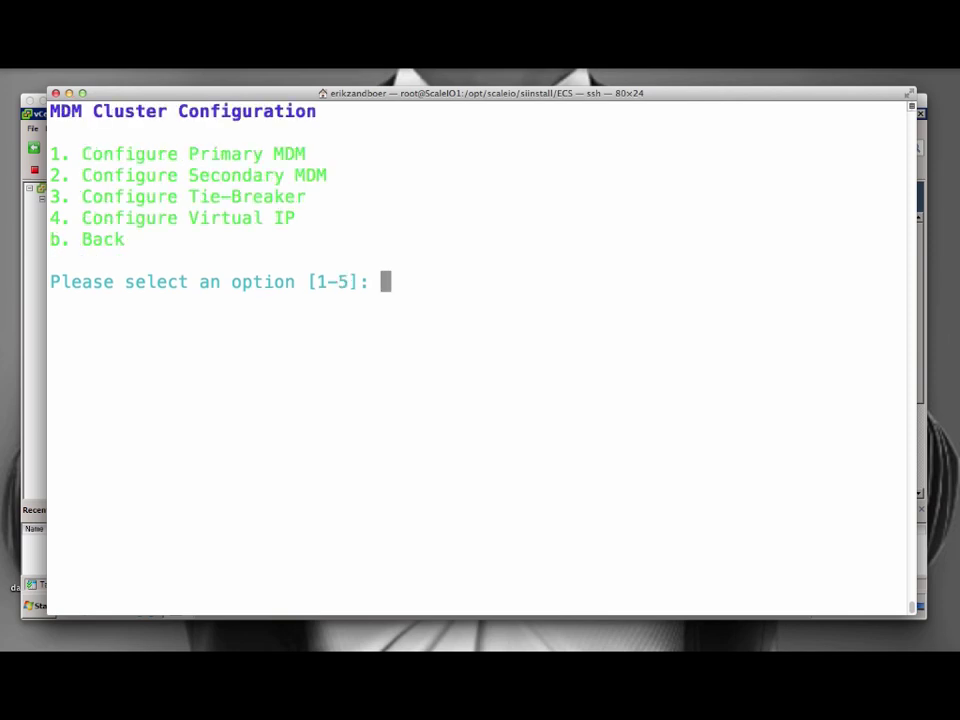
{"action": "type", "text": "1"}
{"action": "key", "text": "Return"}
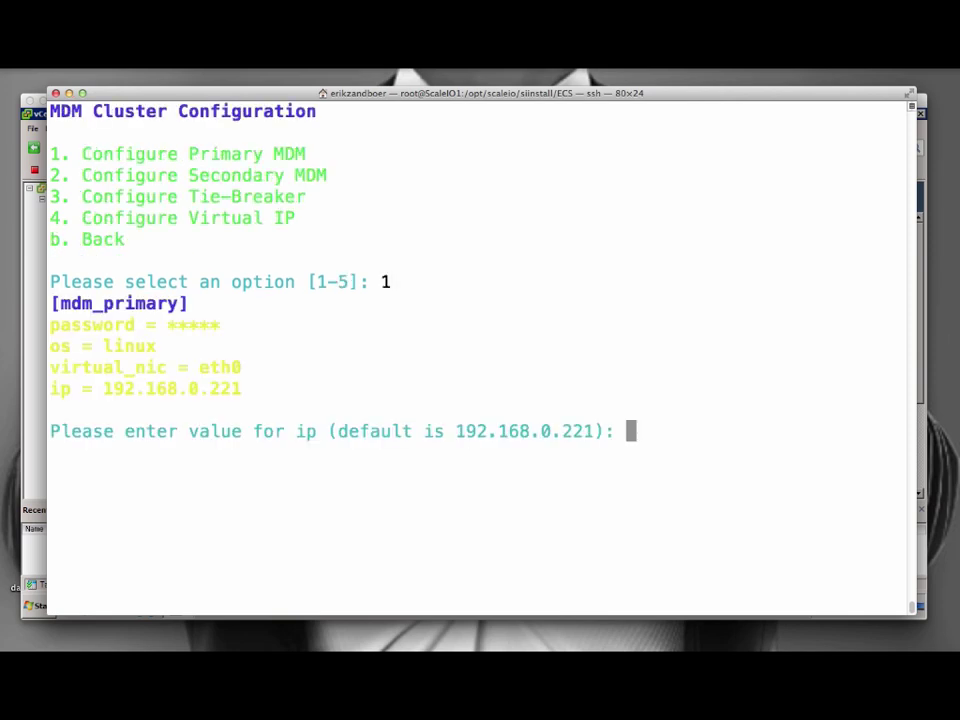
{"action": "key", "text": "Return"}
{"action": "key", "text": "Return"}
Accept the remaining MDM defaults and exit the installer to the shell prompt.
{"action": "key", "text": "Return"}
{"action": "key", "text": "Return"}
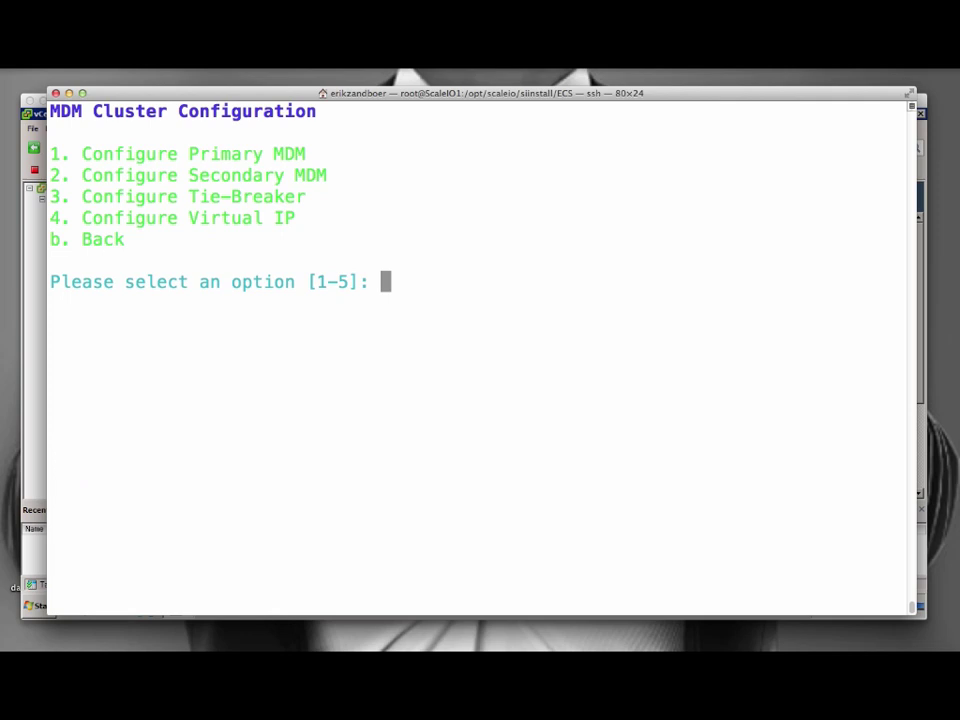
{"action": "type", "text": "b"}
{"action": "key", "text": "Return"}
{"action": "type", "text": "e"}
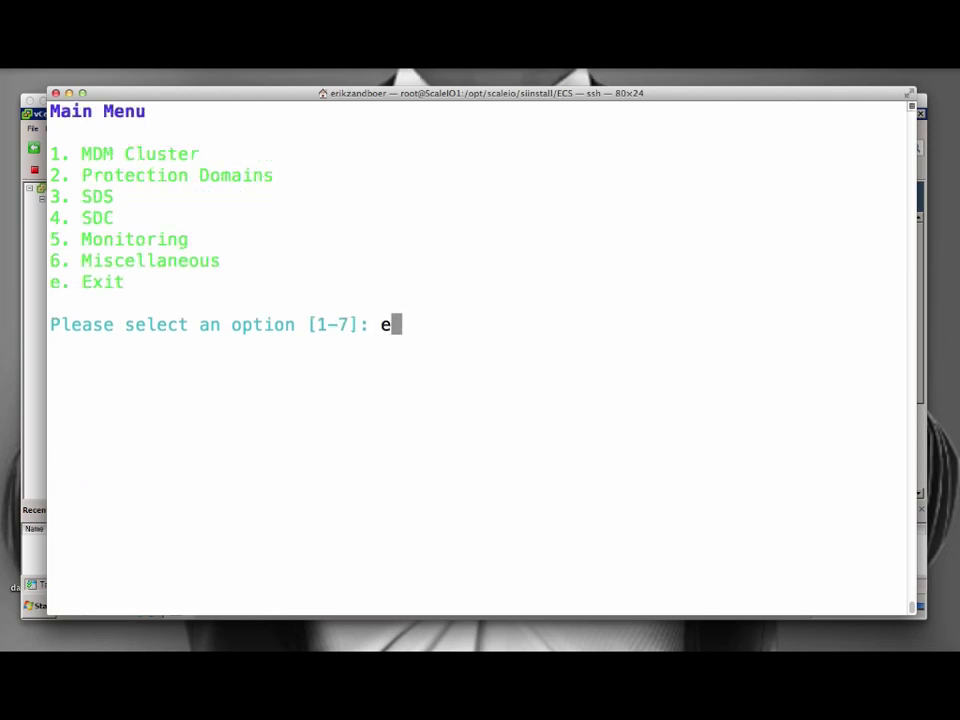
{"action": "key", "text": "Return"}
{"action": "key", "text": "ctrl+l"}
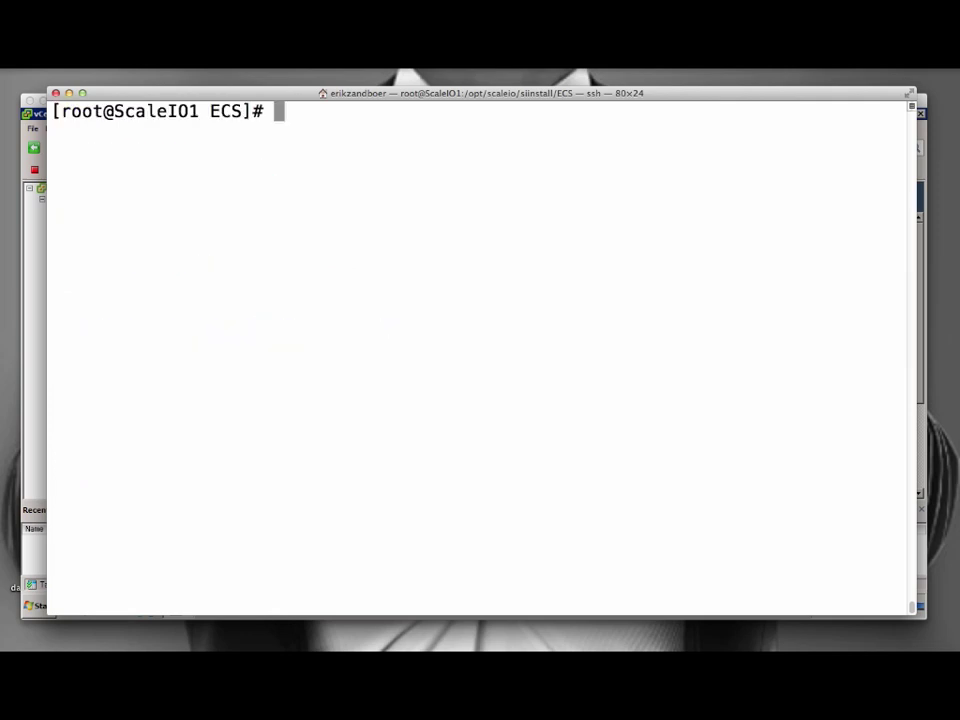
Launch ./install.py --all with the pasted licence key, give the encryption string, and accept the licence.
{"action": "type", "text": "./insta"}
{"action": "key", "text": "Tab"}
{"action": "type", "text": "--all --license"}
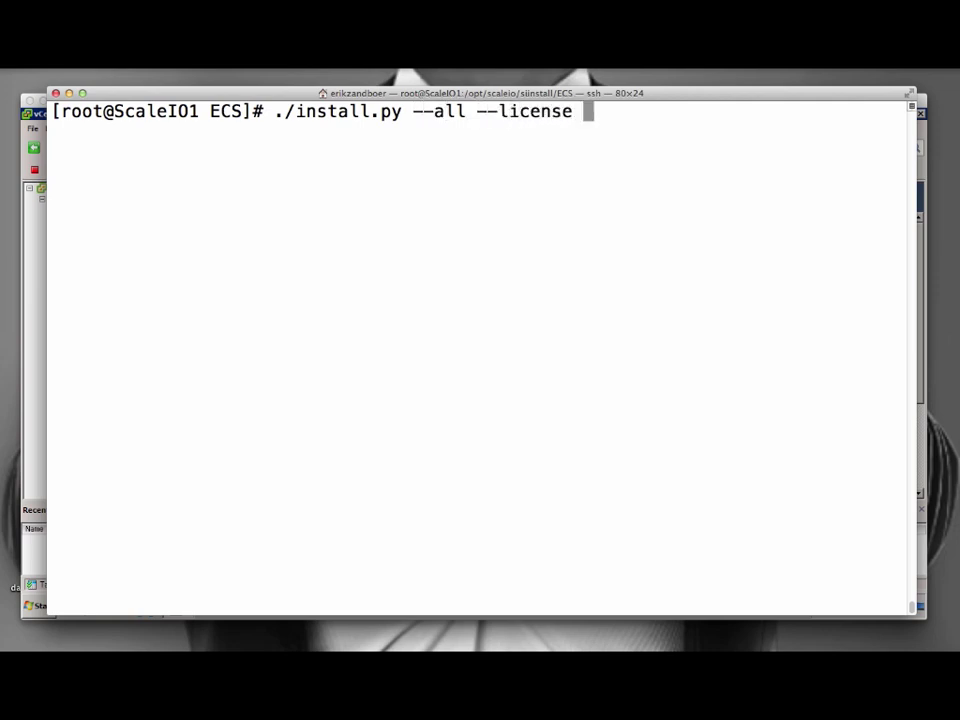
{"action": "key", "text": "super+v"}
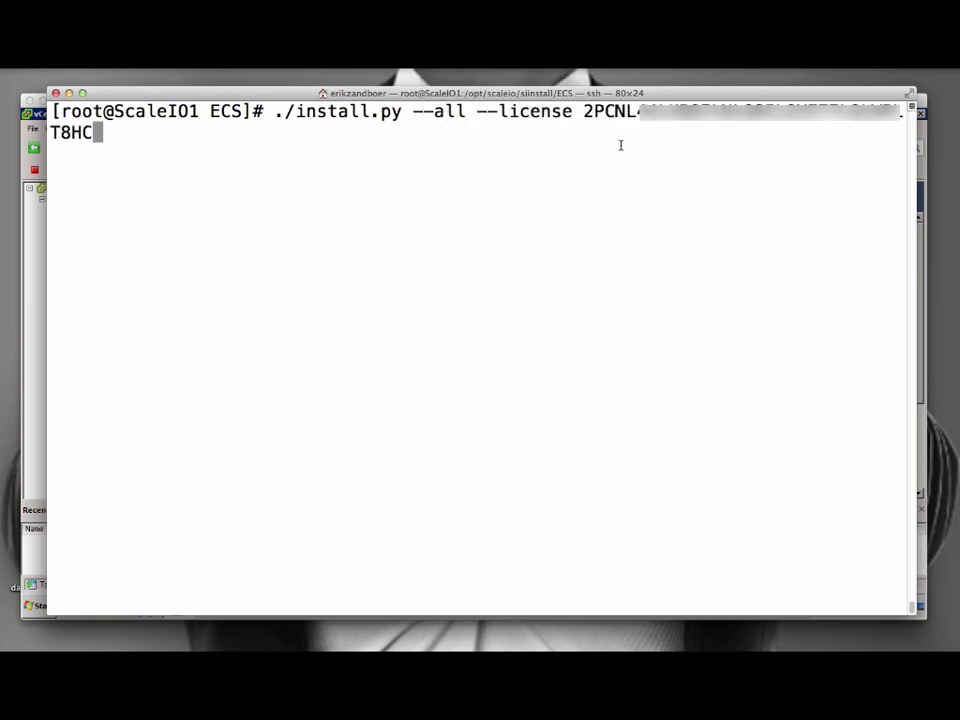
{"action": "key", "text": "Return"}
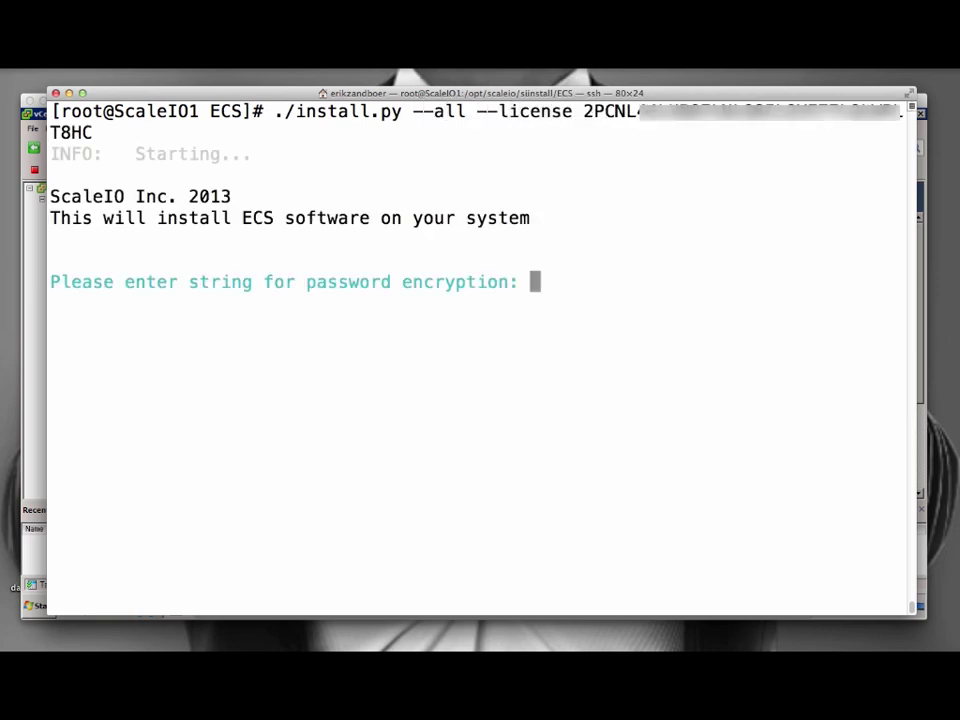
{"action": "key", "text": "Return"}
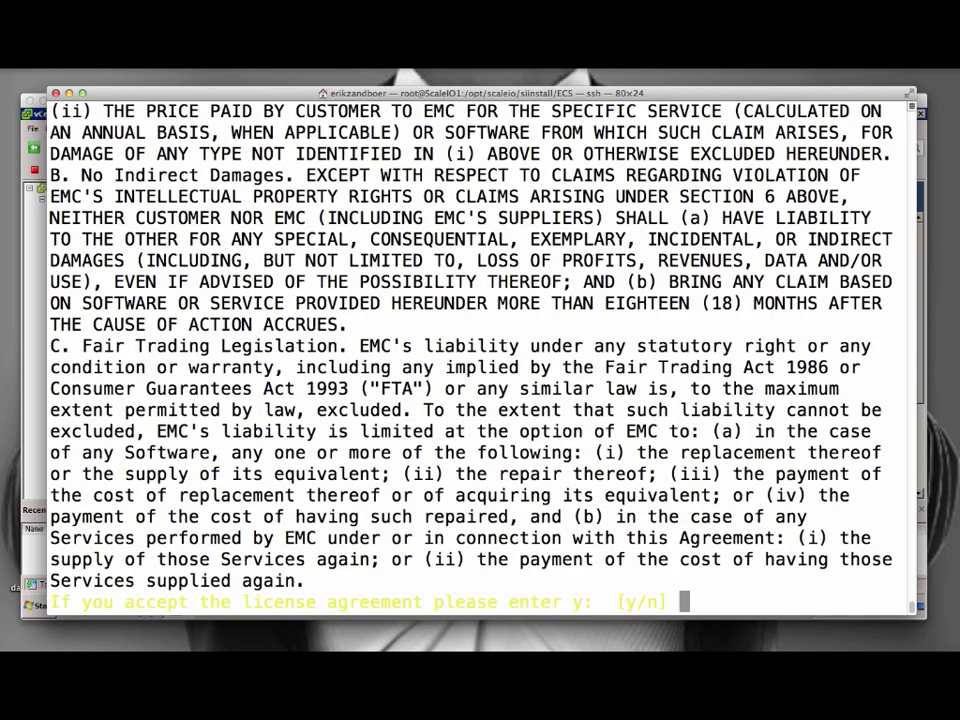
{"action": "type", "text": "y"}
{"action": "key", "text": "Return"}
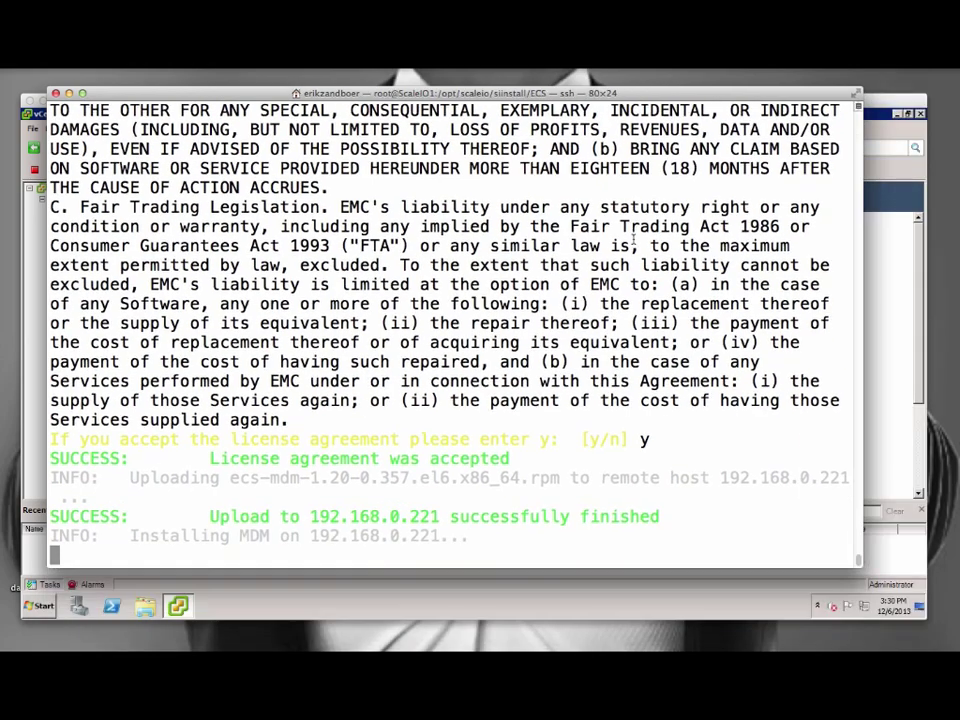
Show ScaleIO Dashboard and shift the terminal aside to see capacity, clients and servers counts.
{"action": "key", "text": "super+minus"}
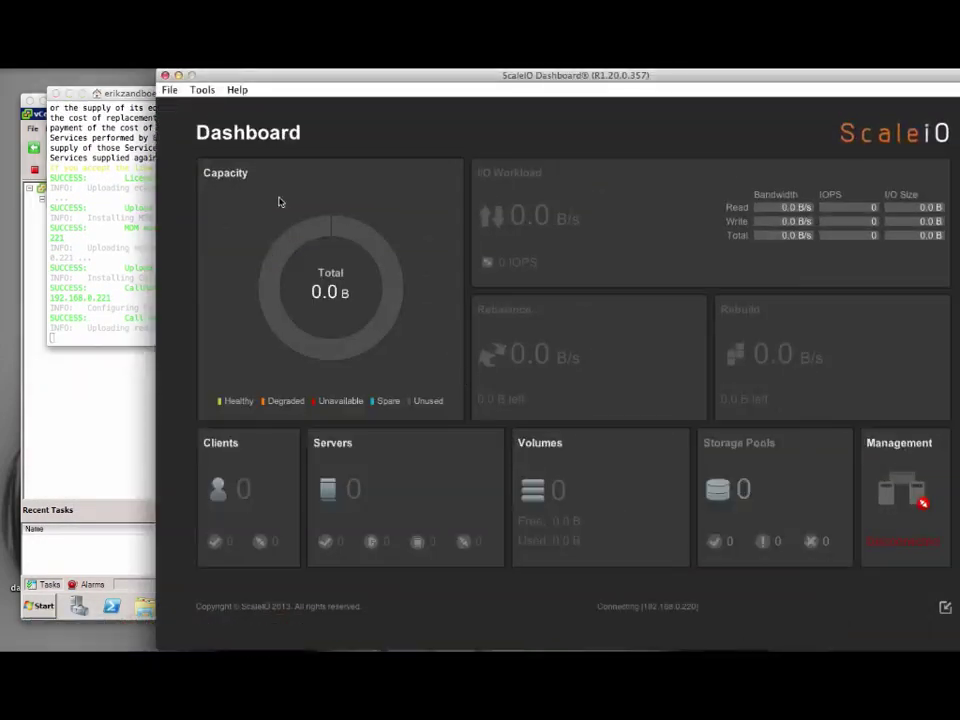
{"action": "left_click", "coordinate": [896, 668]}
{"action": "left_click_drag", "start_coordinate": [108, 94], "coordinate": [83, 112]}
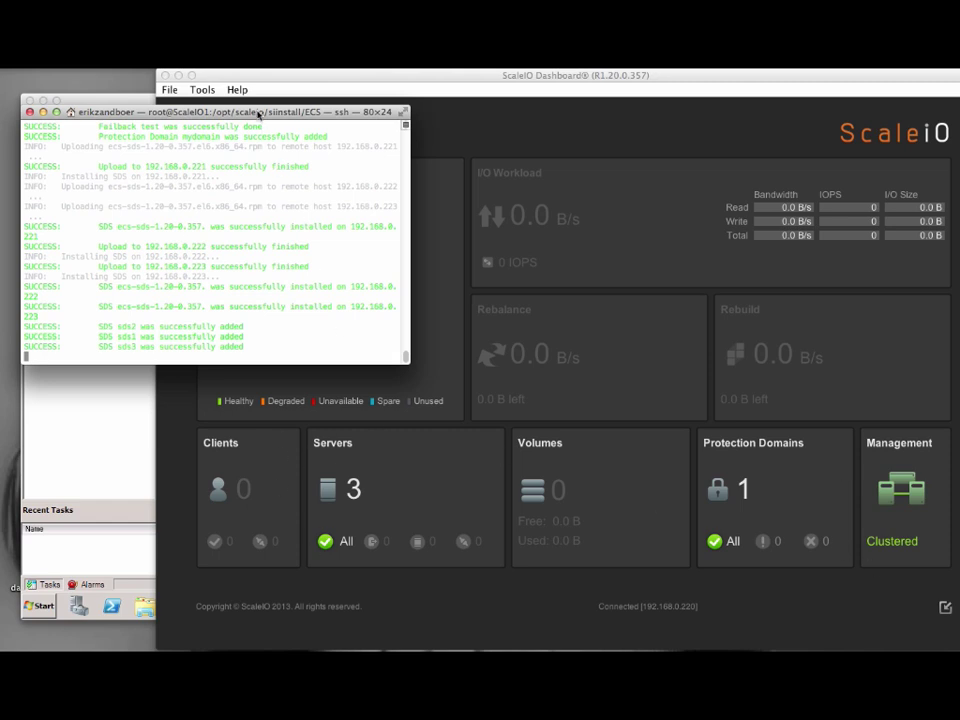
{"action": "left_click_drag", "start_coordinate": [258, 114], "coordinate": [264, 388]}
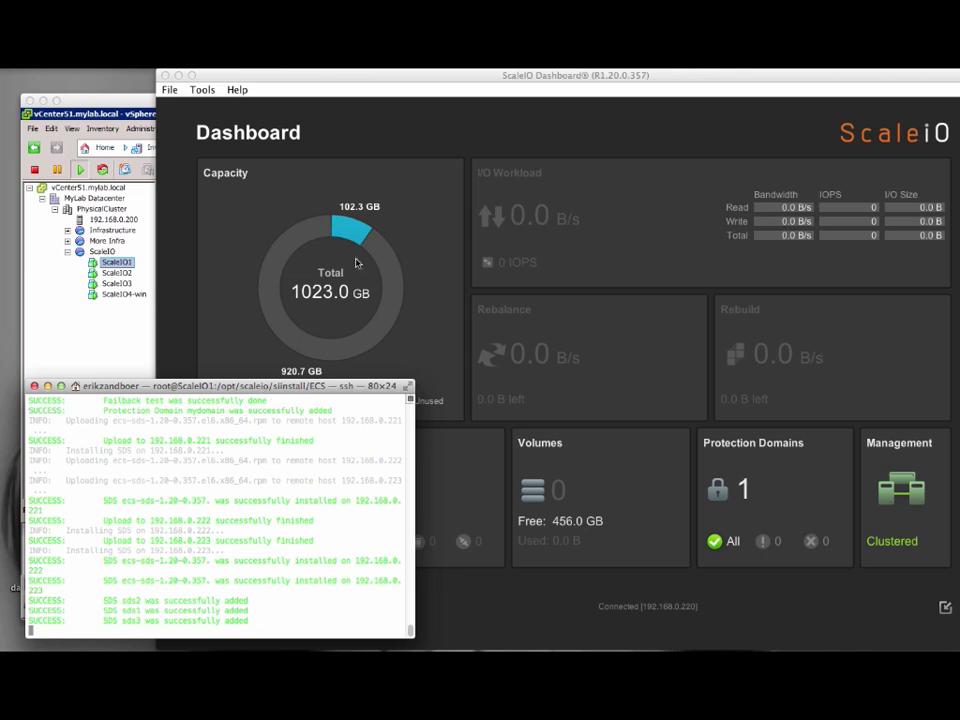
{"action": "left_click_drag", "start_coordinate": [268, 388], "coordinate": [713, 143]}
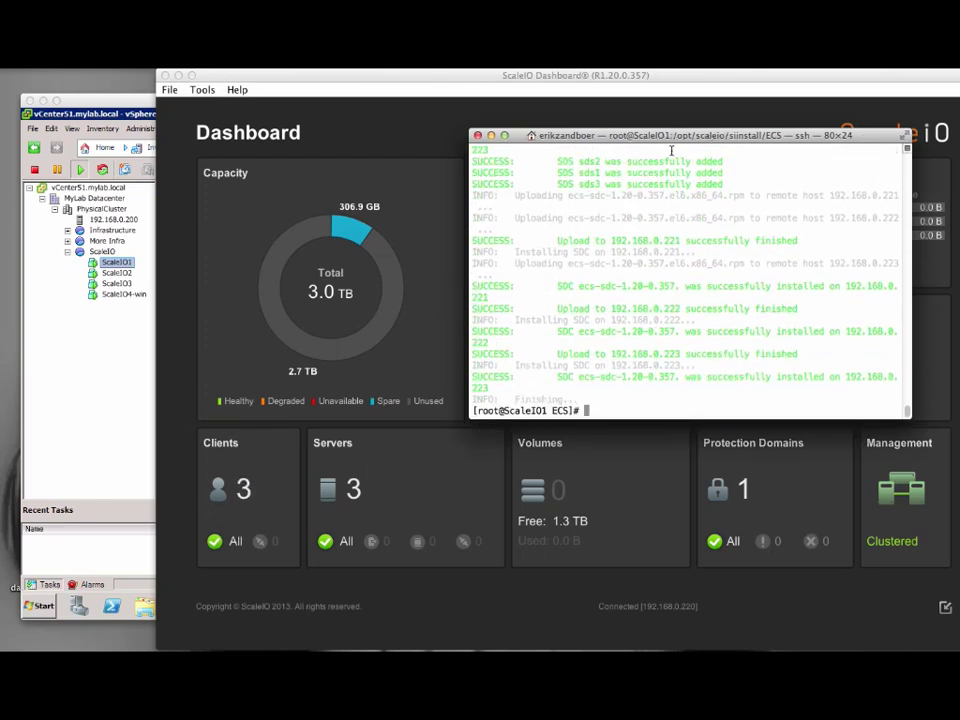
{"action": "left_click_drag", "start_coordinate": [675, 138], "coordinate": [315, 93]}
Check the cluster with scli --query_cluster and create 100 GB volume vol1 in mydomain.
{"action": "key", "text": "super+plus"}
{"action": "key", "text": "super+plus"}
{"action": "key", "text": "super+plus"}
{"action": "key", "text": "super+plus"}
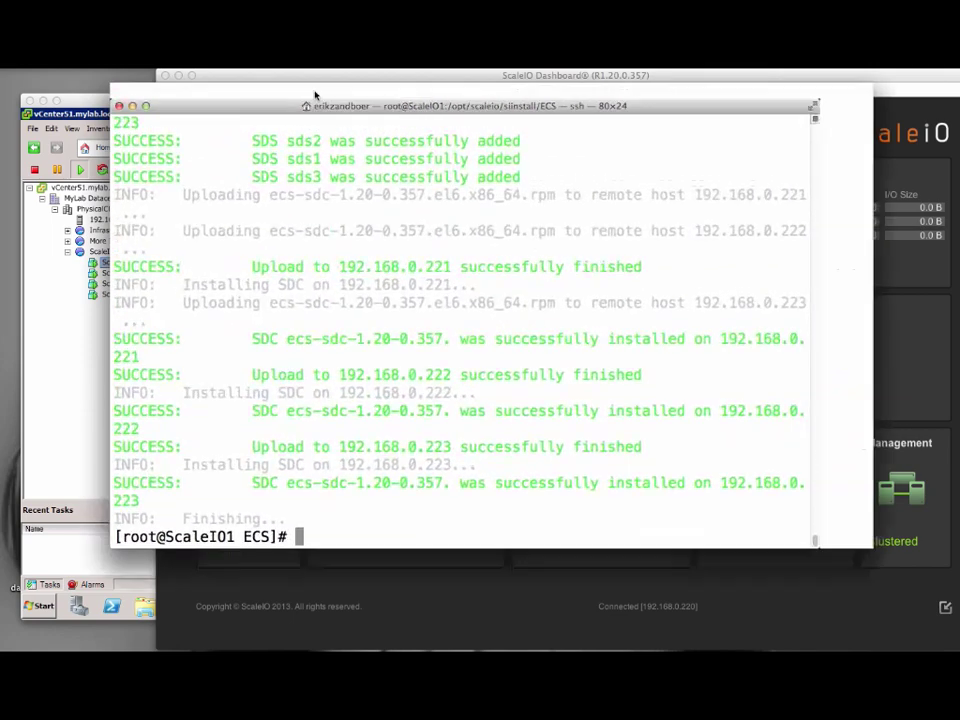
{"action": "type", "text": "scli "}
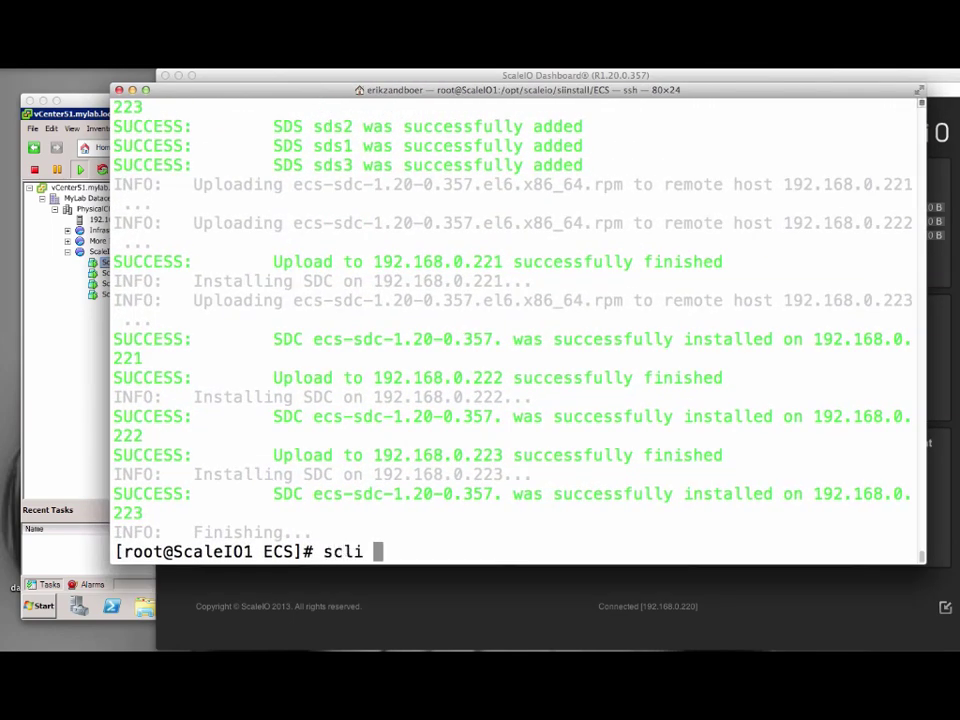
{"action": "type", "text": "--query_cluster"}
{"action": "key", "text": "Return"}
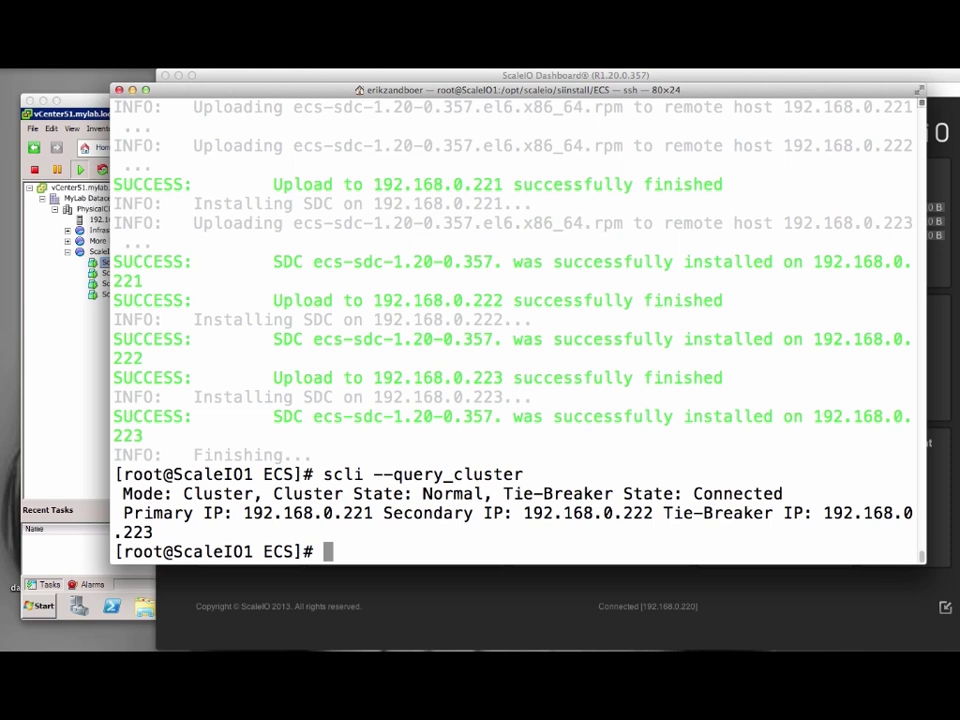
{"action": "type", "text": "scli "}
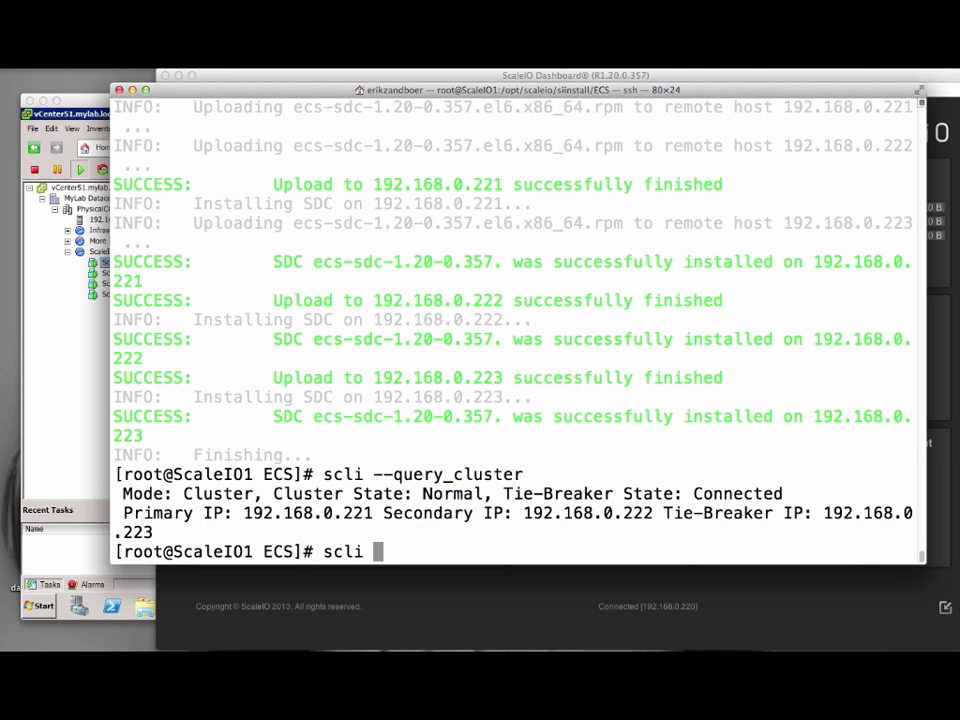
{"action": "type", "text": "--add_volume "}
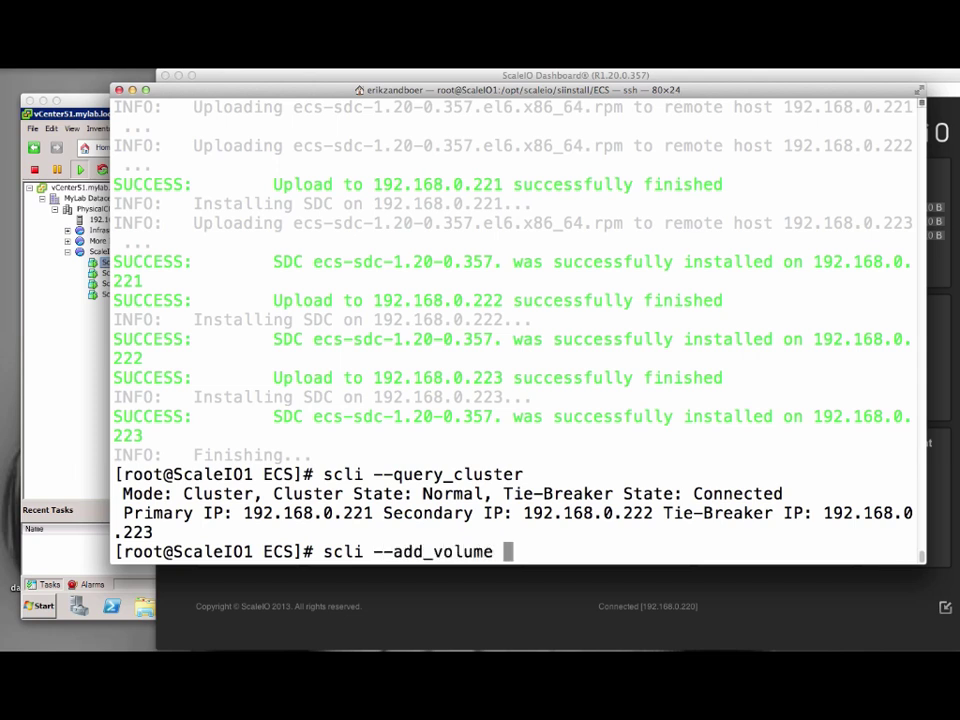
{"action": "type", "text": "--size_gb 100 --vol"}
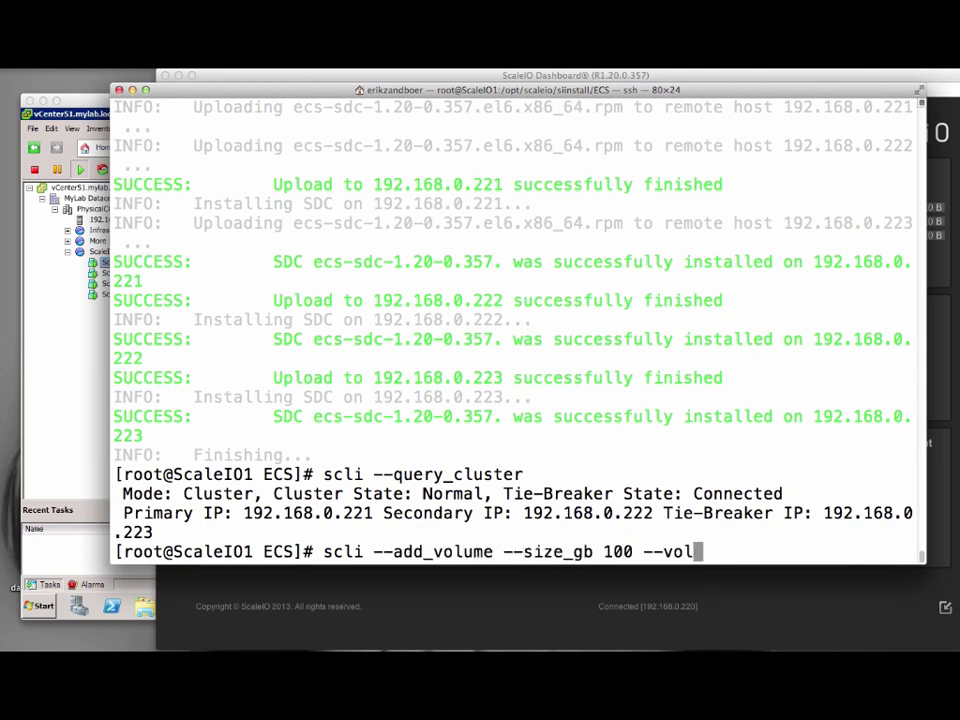
{"action": "type", "text": "ume_name vol1 "}
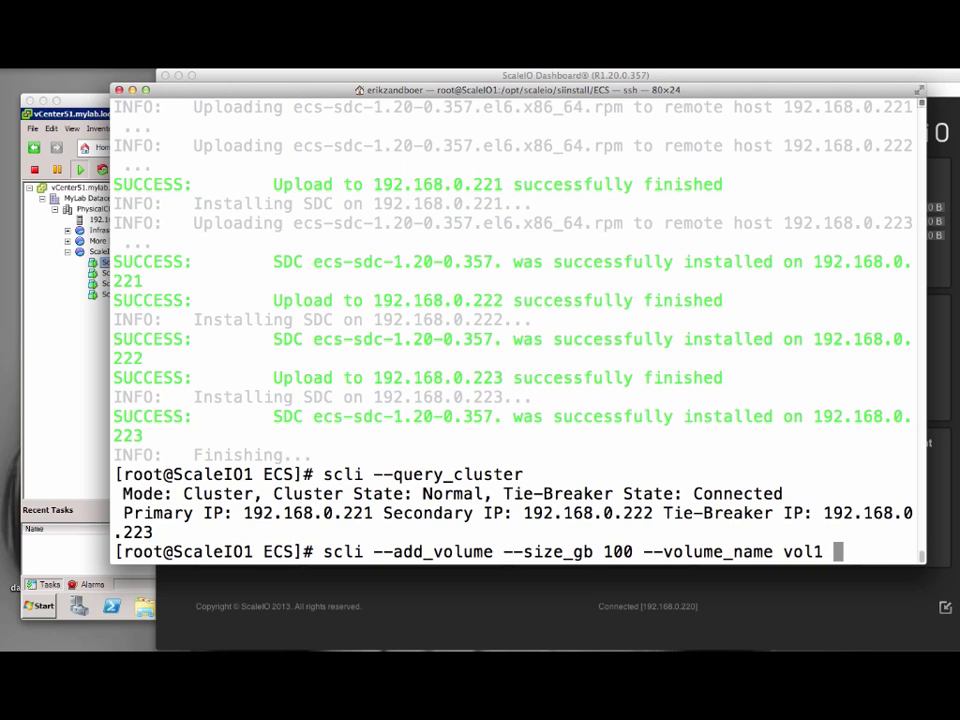
{"action": "type", "text": "--protection_domain_name m"}
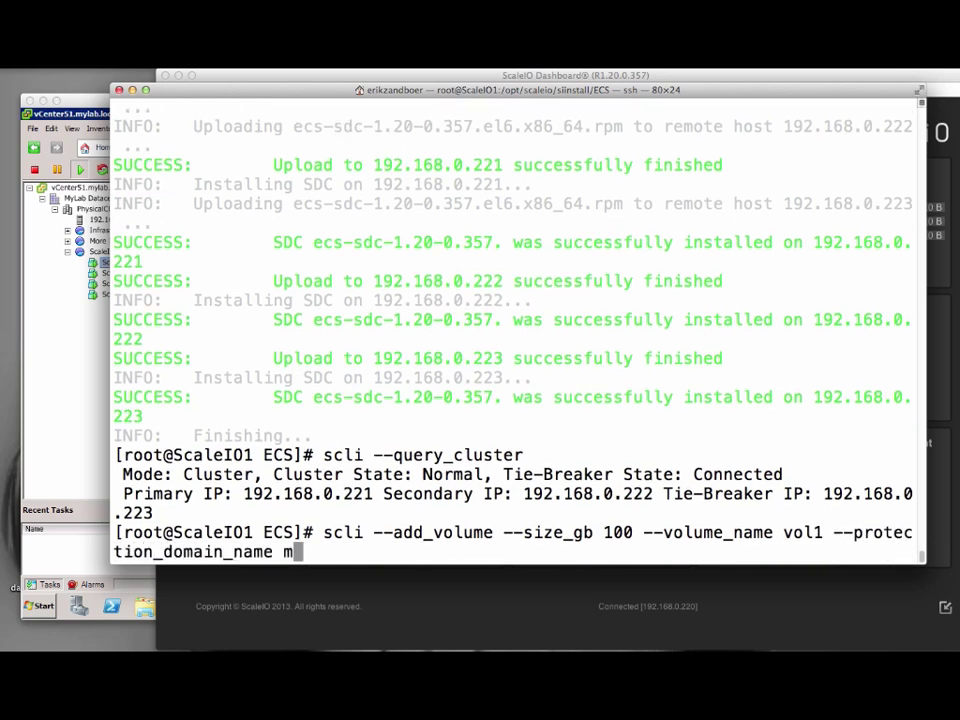
{"action": "type", "text": "ydomain"}
{"action": "key", "text": "Return"}
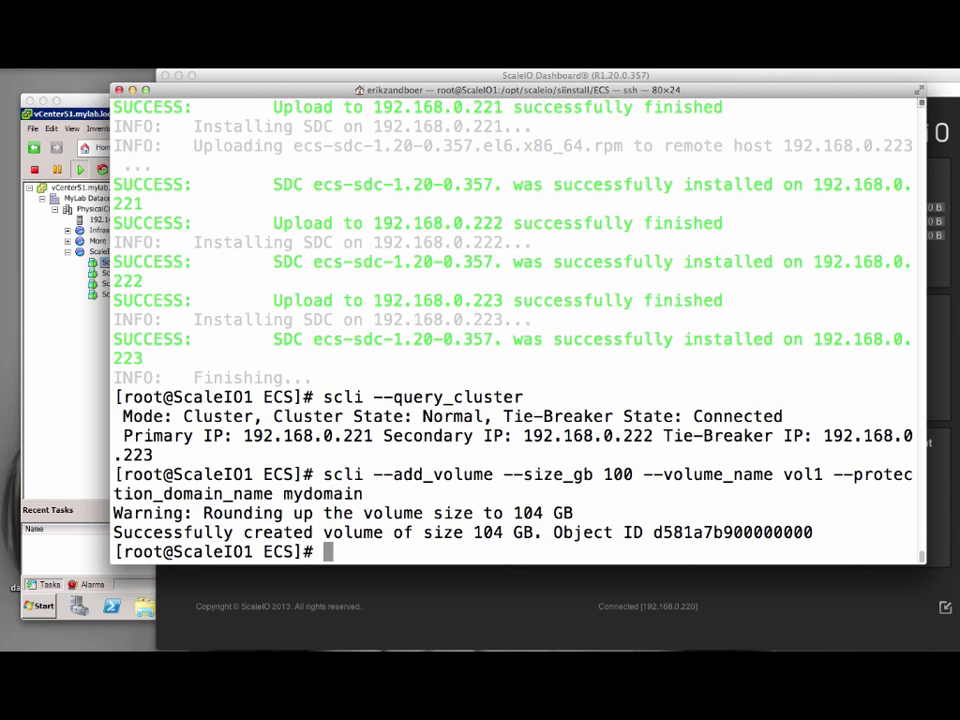
Edit the recalled command to create 50 GB volume vol2 in mydomain, then view the Dashboard.
{"action": "key", "text": "Up"}
{"action": "key", "text": "Left"}
{"action": "key", "text": "Left"}
{"action": "key", "text": "Left"}
{"action": "key", "text": "Left"}
{"action": "key", "text": "Left"}
{"action": "key", "text": "Left"}
{"action": "key", "text": "Left"}
{"action": "key", "text": "Left"}
{"action": "key", "text": "Left"}
{"action": "key", "text": "Left"}
{"action": "key", "text": "Left"}
{"action": "key", "text": "Left"}
{"action": "key", "text": "Left"}
{"action": "key", "text": "Left"}
{"action": "key", "text": "Left"}
{"action": "key", "text": "Left"}
{"action": "key", "text": "Left"}
{"action": "key", "text": "Left"}
{"action": "key", "text": "Left"}
{"action": "key", "text": "Left"}
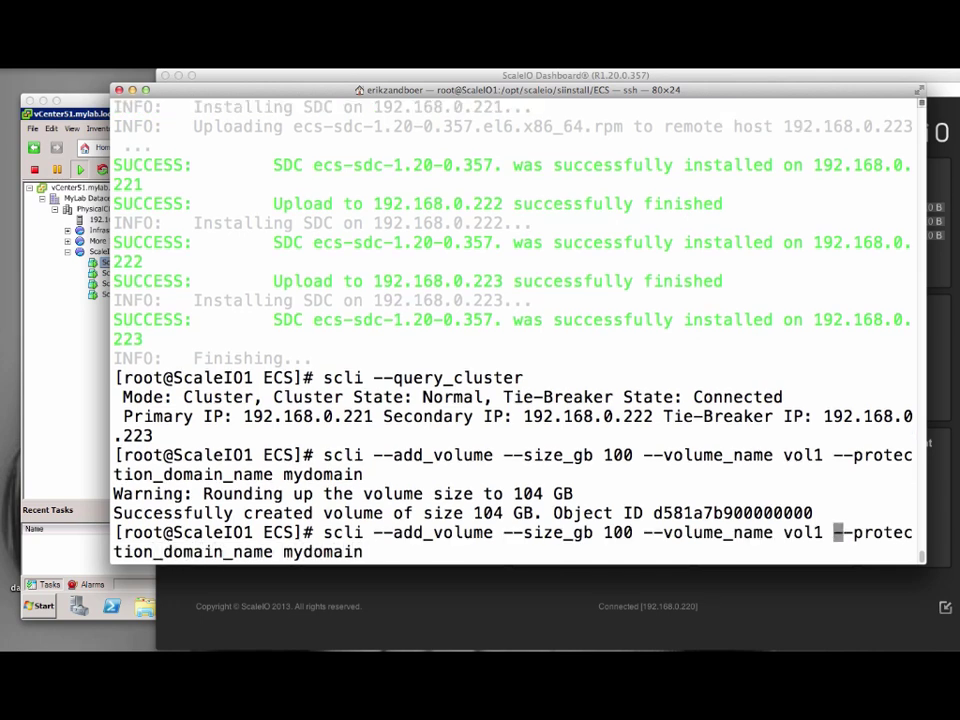
{"action": "key", "text": "Left"}
{"action": "key", "text": "BackSpace"}
{"action": "type", "text": "2"}
{"action": "key", "text": "Left"}
{"action": "key", "text": "Left"}
{"action": "key", "text": "Left"}
{"action": "key", "text": "Left"}
{"action": "key", "text": "Left"}
{"action": "key", "text": "Left"}
{"action": "key", "text": "Left"}
{"action": "key", "text": "Left"}
{"action": "key", "text": "Left"}
{"action": "key", "text": "Left"}
{"action": "key", "text": "Left"}
{"action": "key", "text": "Left"}
{"action": "key", "text": "Left"}
{"action": "key", "text": "Left"}
{"action": "key", "text": "Left"}
{"action": "key", "text": "Left"}
{"action": "key", "text": "Left"}
{"action": "key", "text": "Left"}
{"action": "key", "text": "Left"}
{"action": "key", "text": "Left"}
{"action": "key", "text": "BackSpace"}
{"action": "key", "text": "BackSpace"}
{"action": "type", "text": "5"}
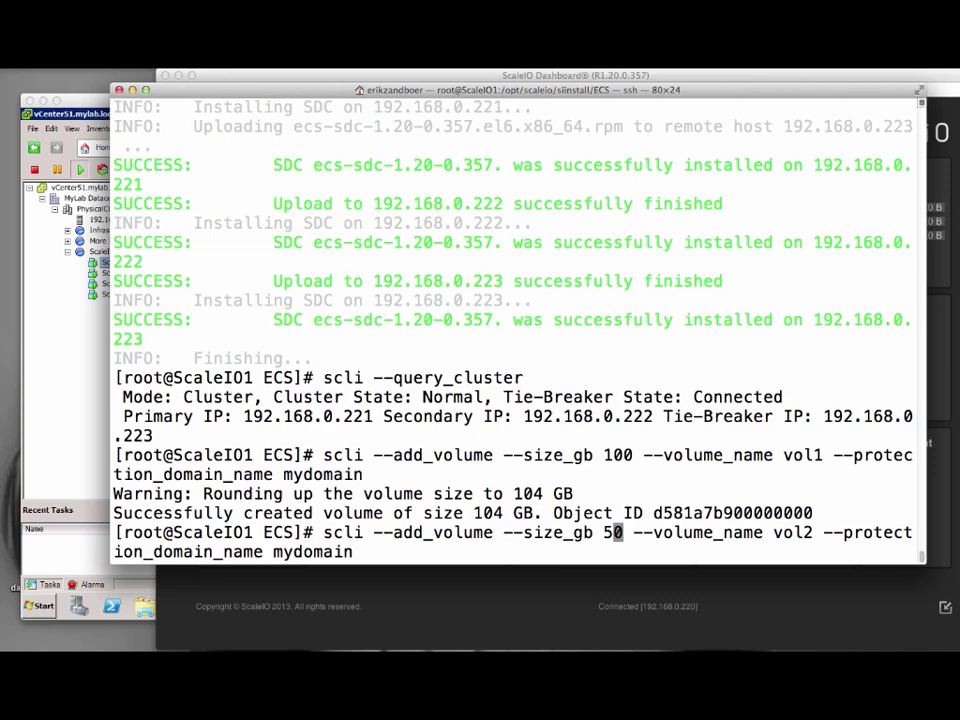
{"action": "key", "text": "Return"}
{"action": "key", "text": "super+Tab"}
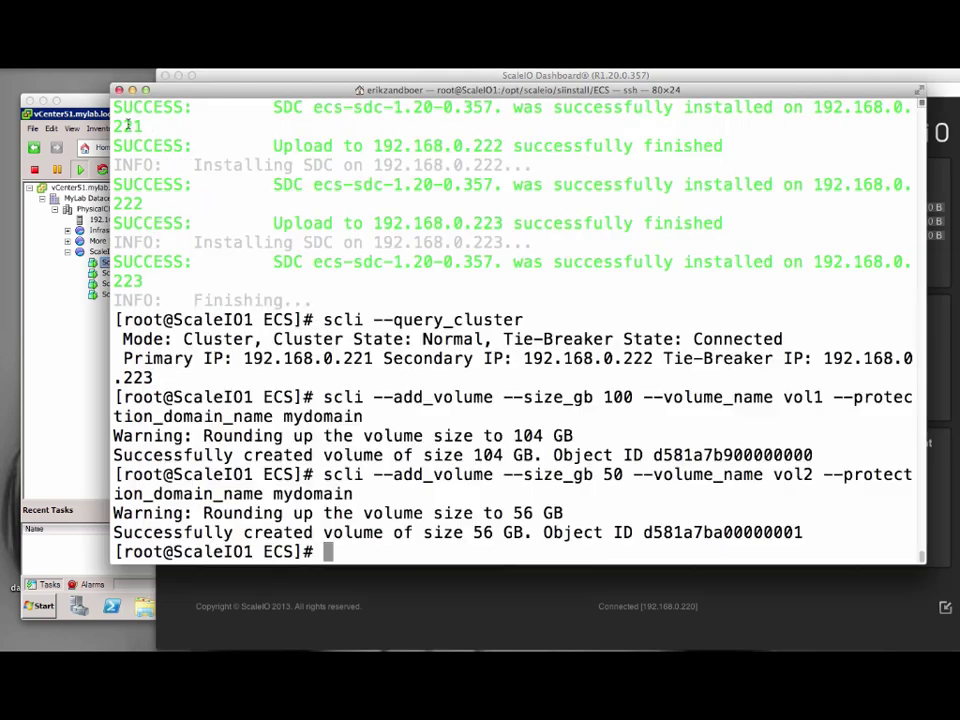
Map vol1 to the SDC at 192.168.0.220 with scli --map_volume_to_sdc.
{"action": "left_click", "coordinate": [128, 122]}
{"action": "type", "text": "scli --map_volume"}
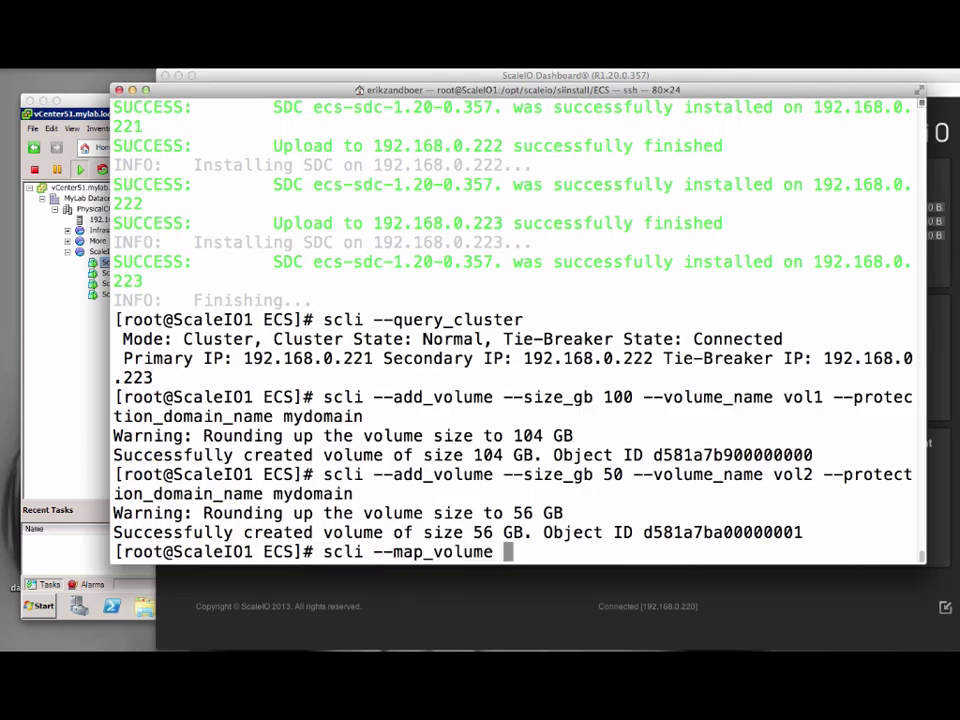
{"action": "key", "text": "BackSpace"}
{"action": "type", "text": "_to_sdc"}
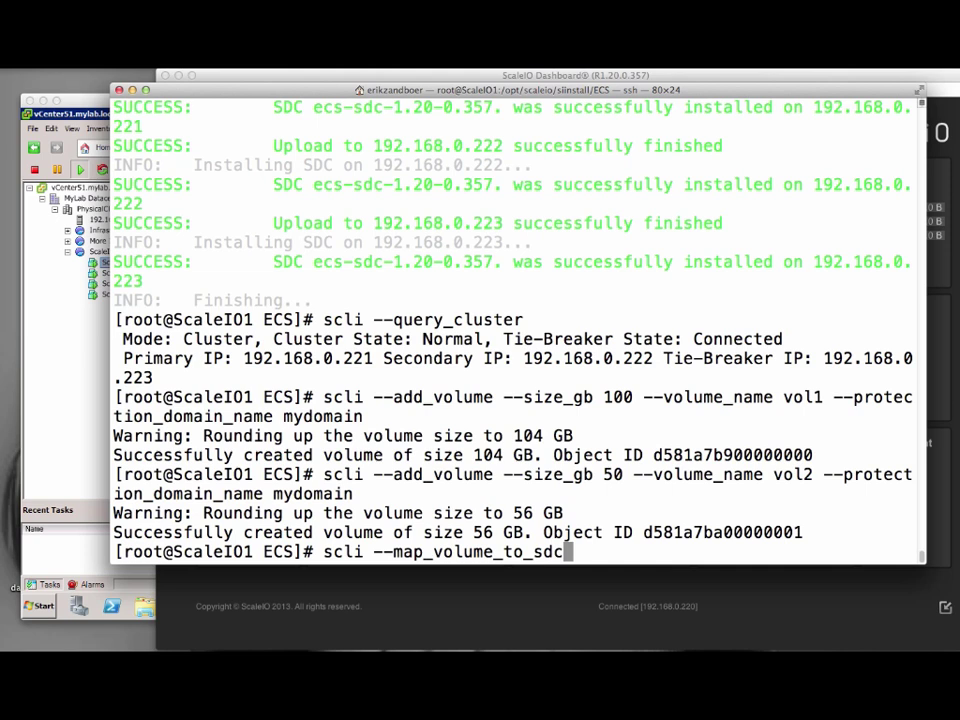
{"action": "type", "text": " --volume_name "}
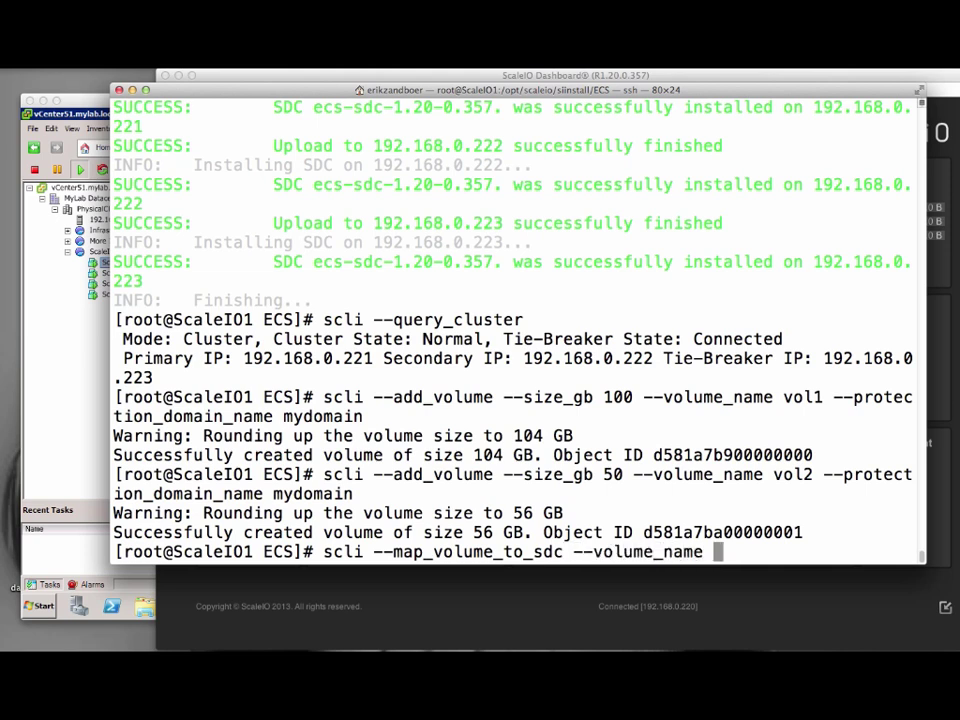
{"action": "type", "text": "vol1 --sdc_ip 192.168.0.220"}
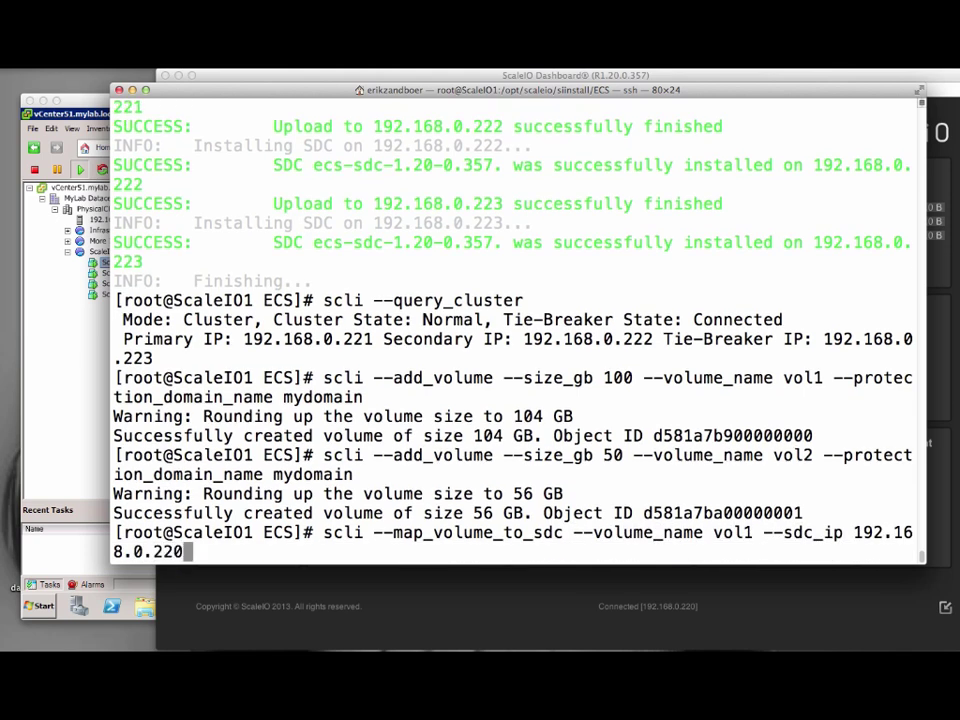
{"action": "key", "text": "Return"}
Map vol1 to SDCs 192.168.0.222 and 192.168.0.223 by editing the recalled command.
{"action": "key", "text": "Up"}
{"action": "key", "text": "BackSpace"}
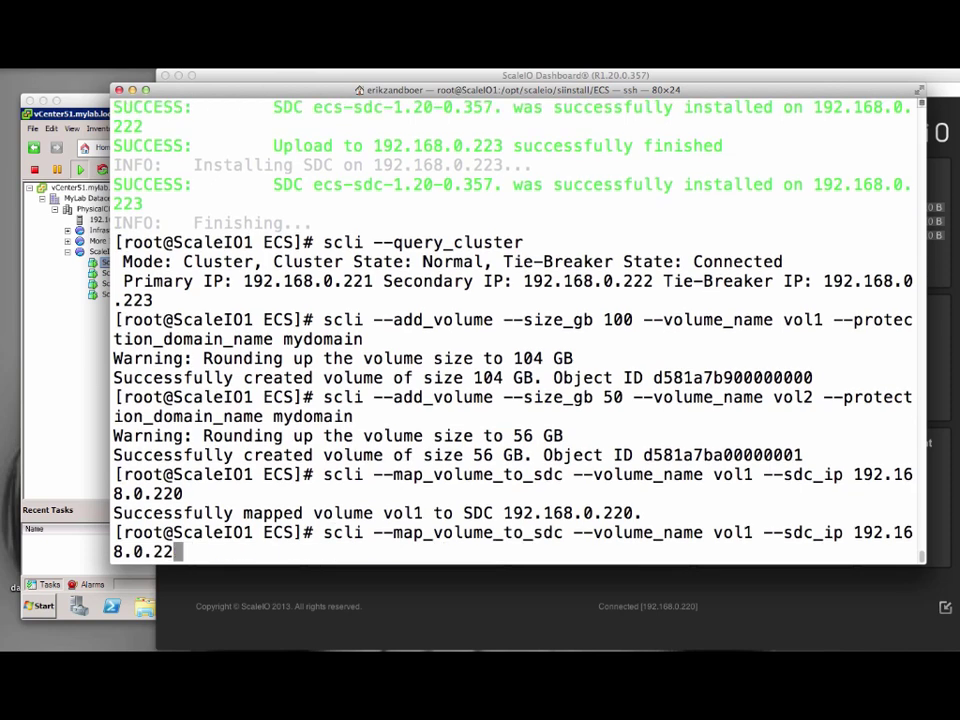
{"action": "type", "text": "2"}
{"action": "key", "text": "Return"}
{"action": "key", "text": "Up"}
{"action": "key", "text": "BackSpace"}
{"action": "type", "text": "3"}
{"action": "key", "text": "Return"}
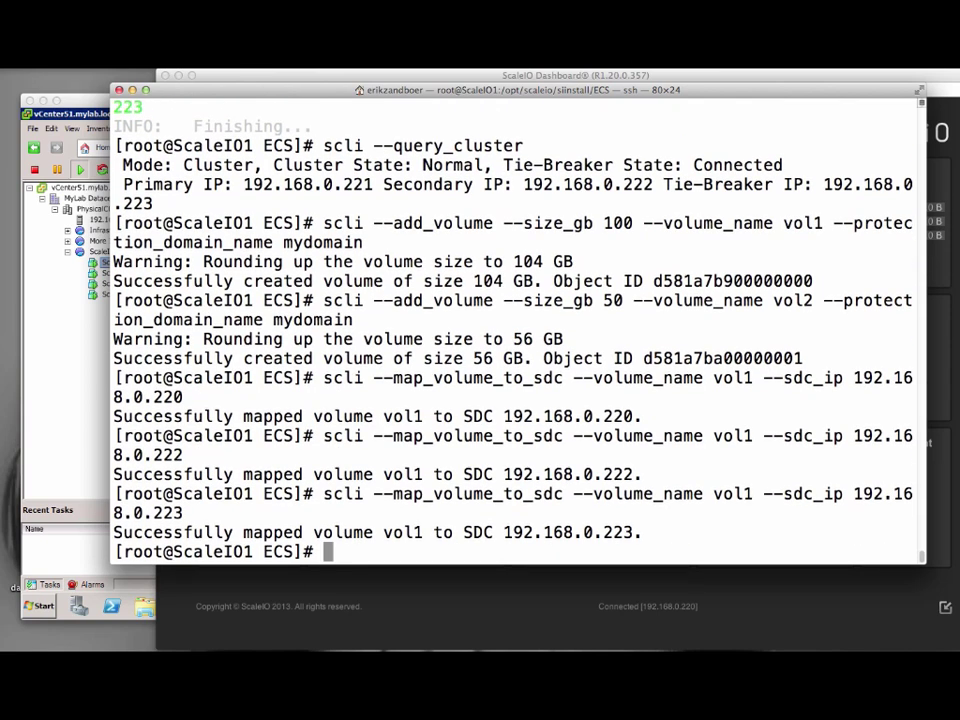
Run scli --query_all_volumes and highlight vol1's mapped SDCs and vol2's unmapped status.
{"action": "type", "text": "scli --query_all"}
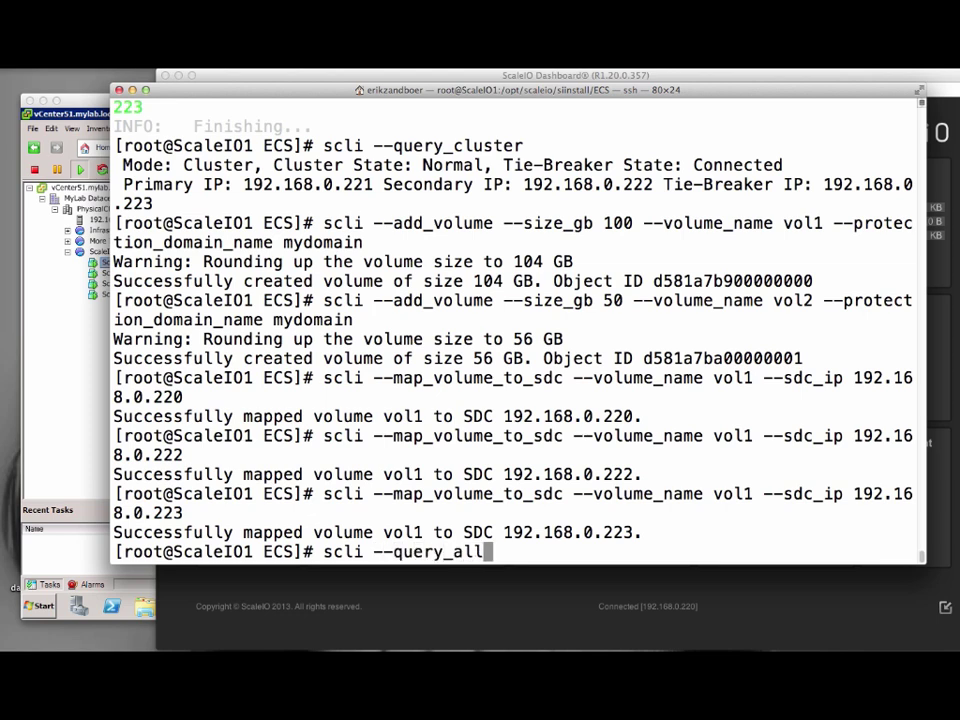
{"action": "type", "text": "_volumes"}
{"action": "key", "text": "Return"}
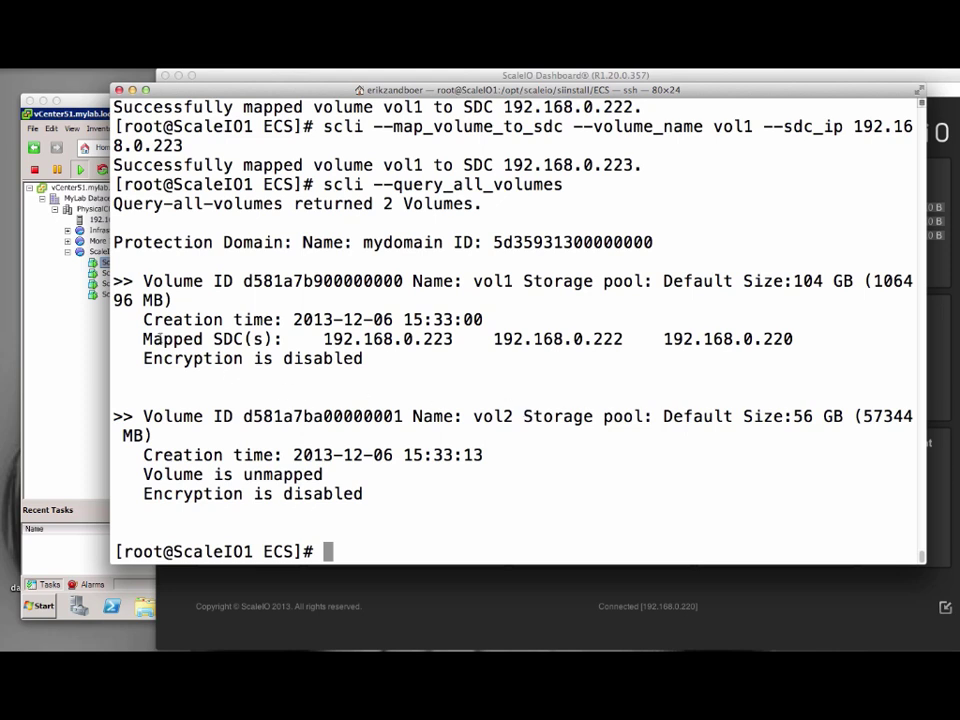
{"action": "left_click_drag", "start_coordinate": [145, 339], "coordinate": [800, 333]}
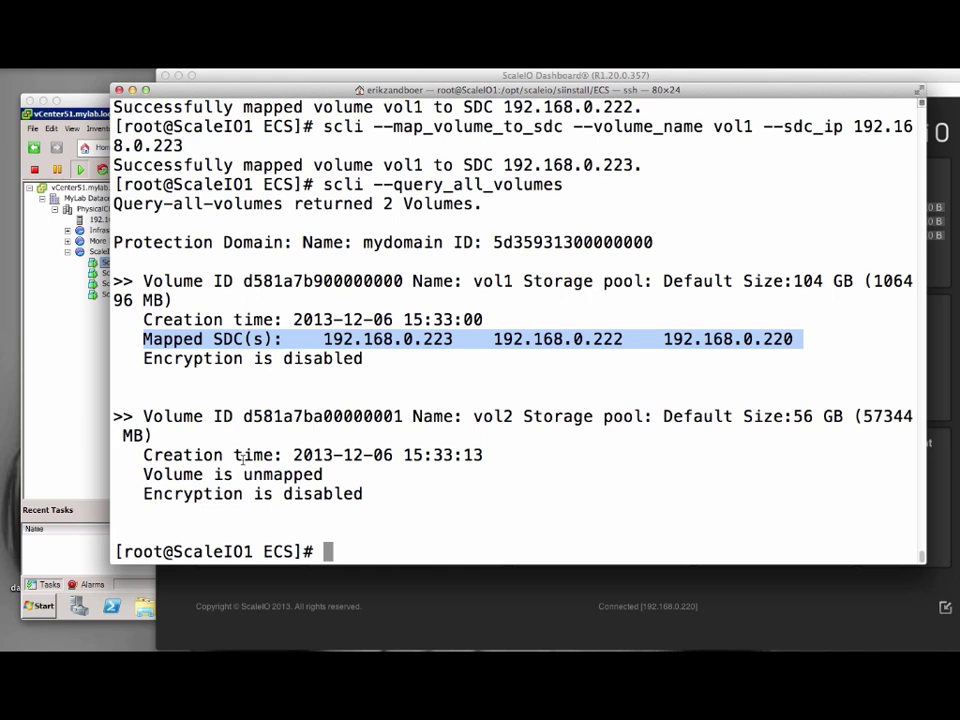
{"action": "left_click_drag", "start_coordinate": [145, 474], "coordinate": [329, 474]}
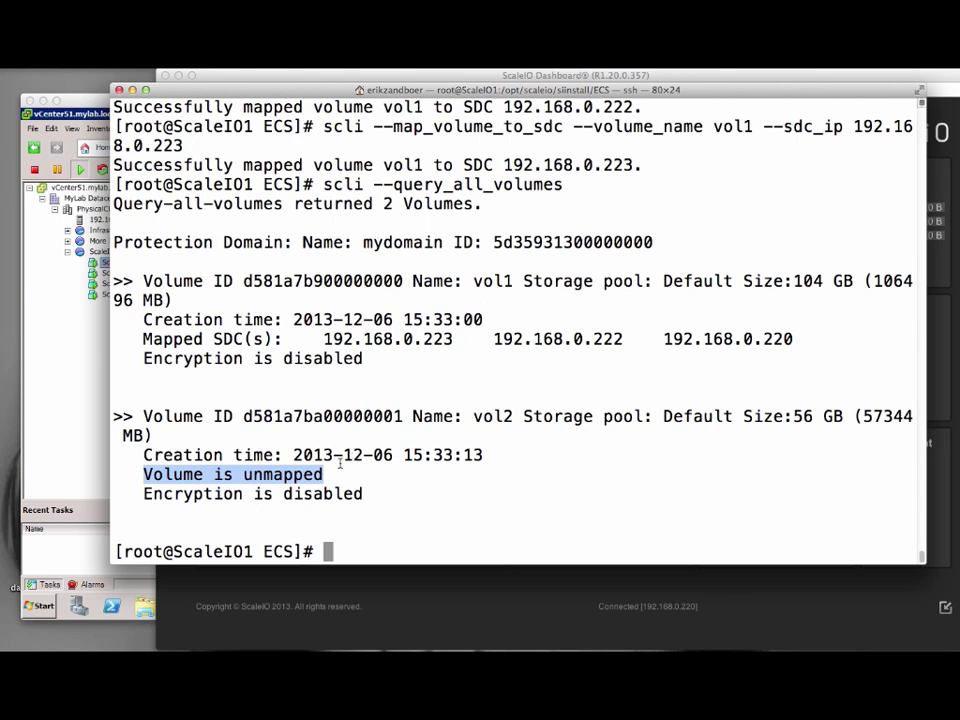
{"action": "left_click", "coordinate": [326, 530]}
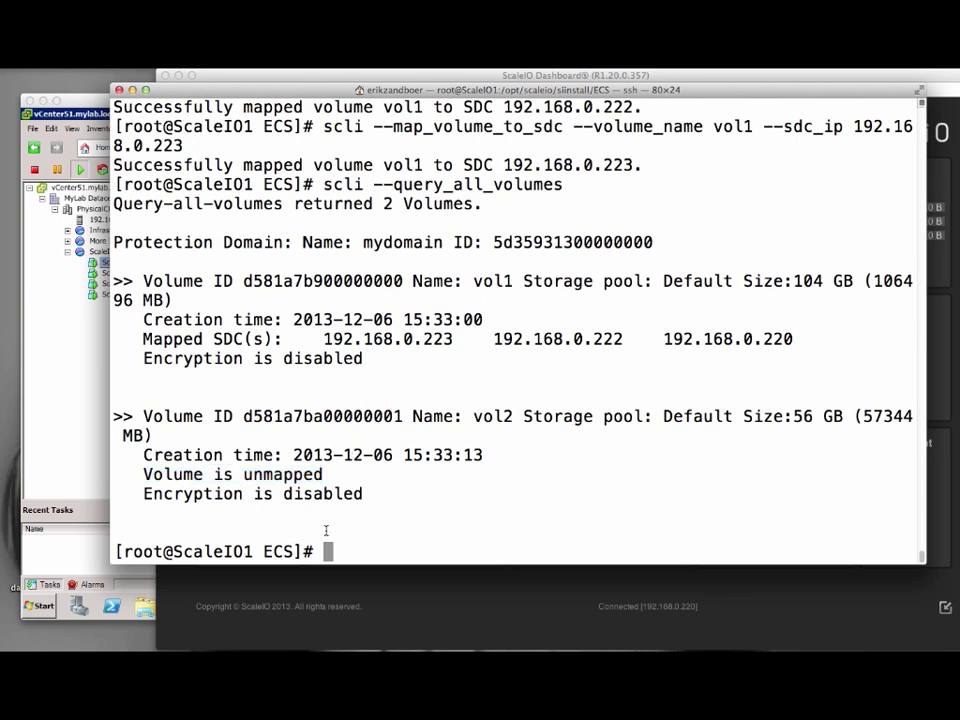
Snapshot vol1 as snap1 with scli --snapshot_volume and view the Dashboard's volume count.
{"action": "type", "text": "scli --snapshot"}
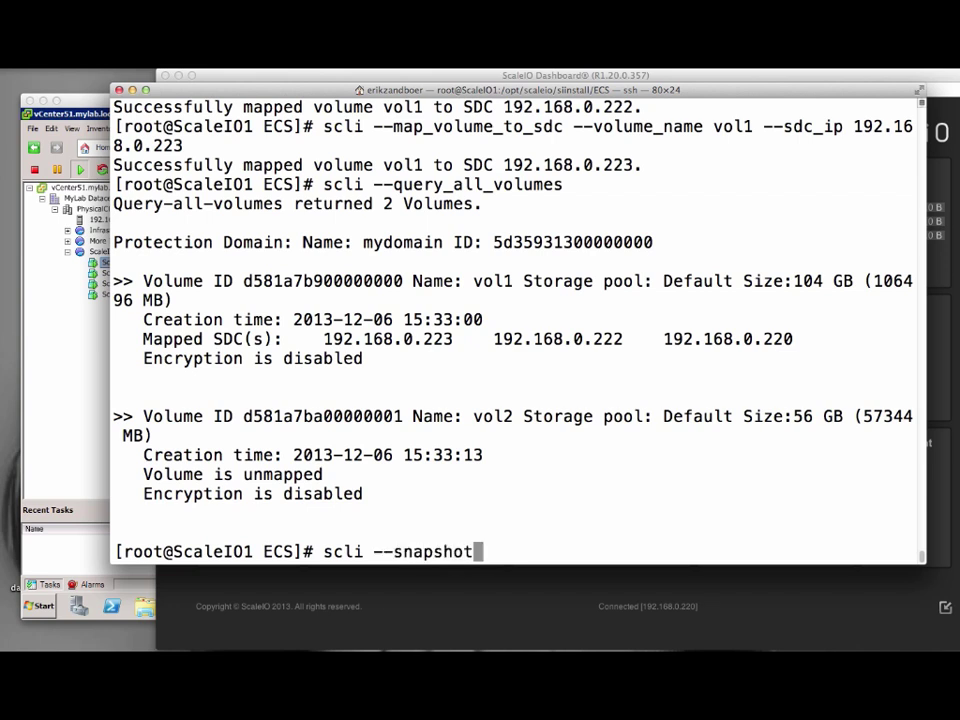
{"action": "type", "text": "_volume"}
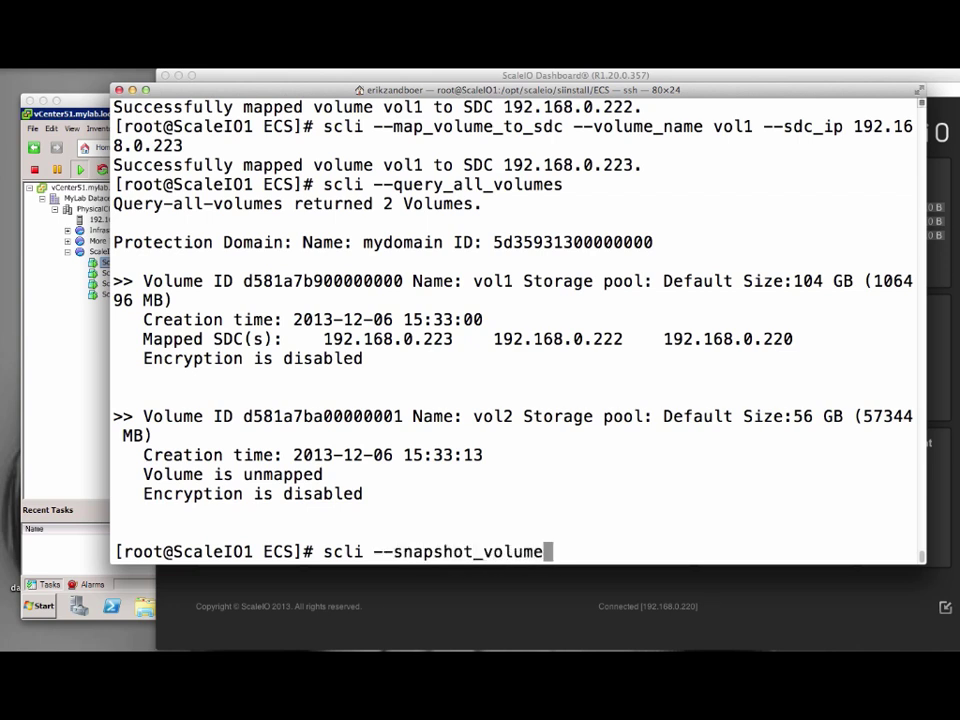
{"action": "type", "text": " --volume_name vol1 "}
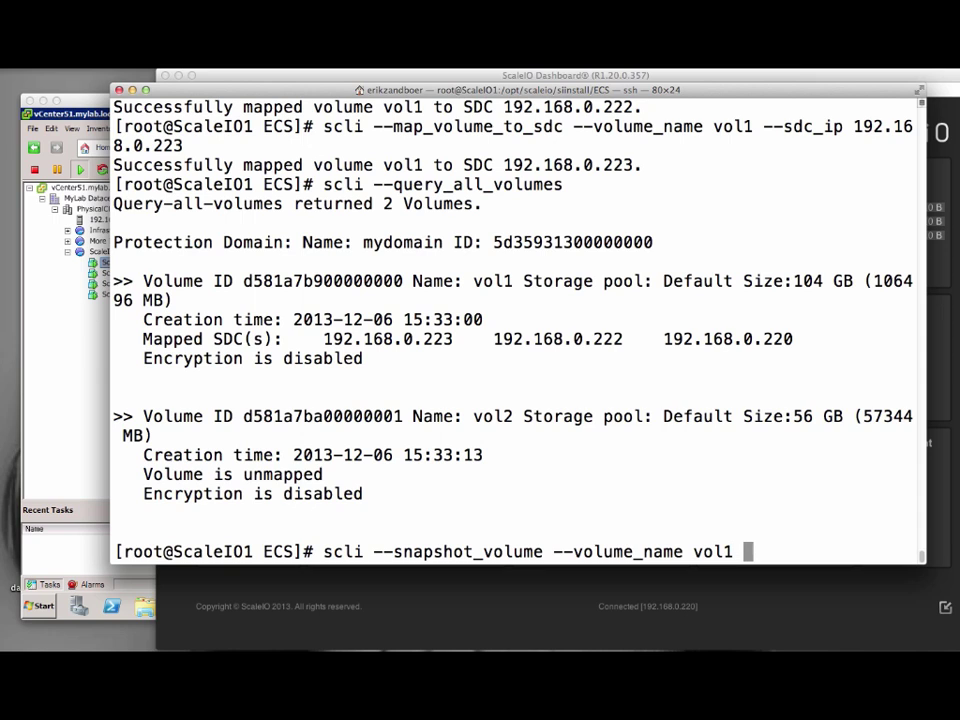
{"action": "type", "text": "--snapshot_"}
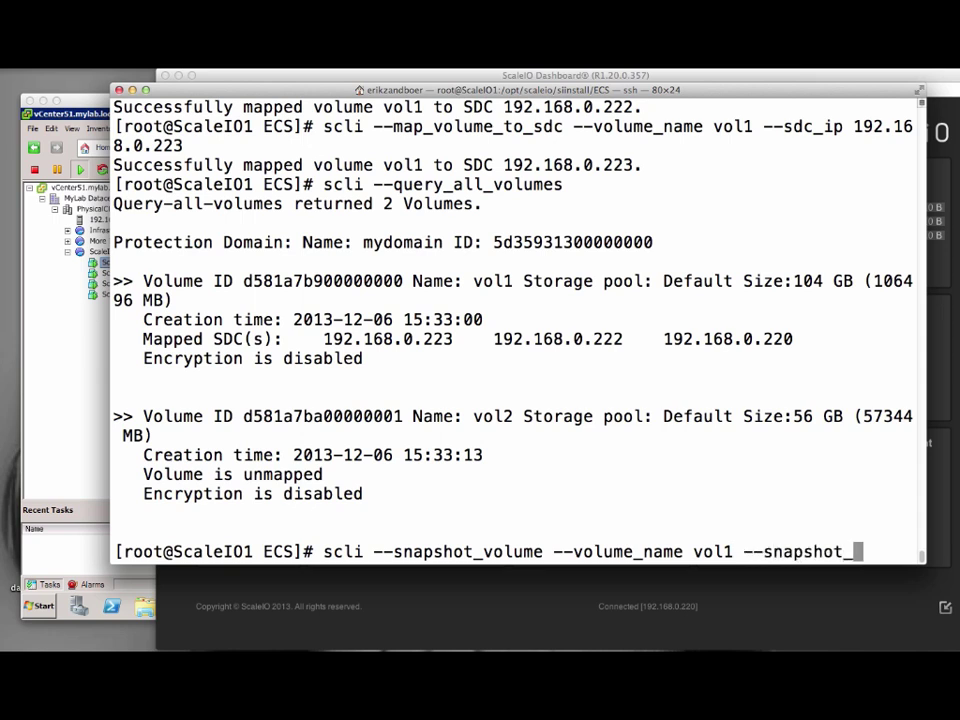
{"action": "type", "text": "name snap1"}
{"action": "key", "text": "Return"}
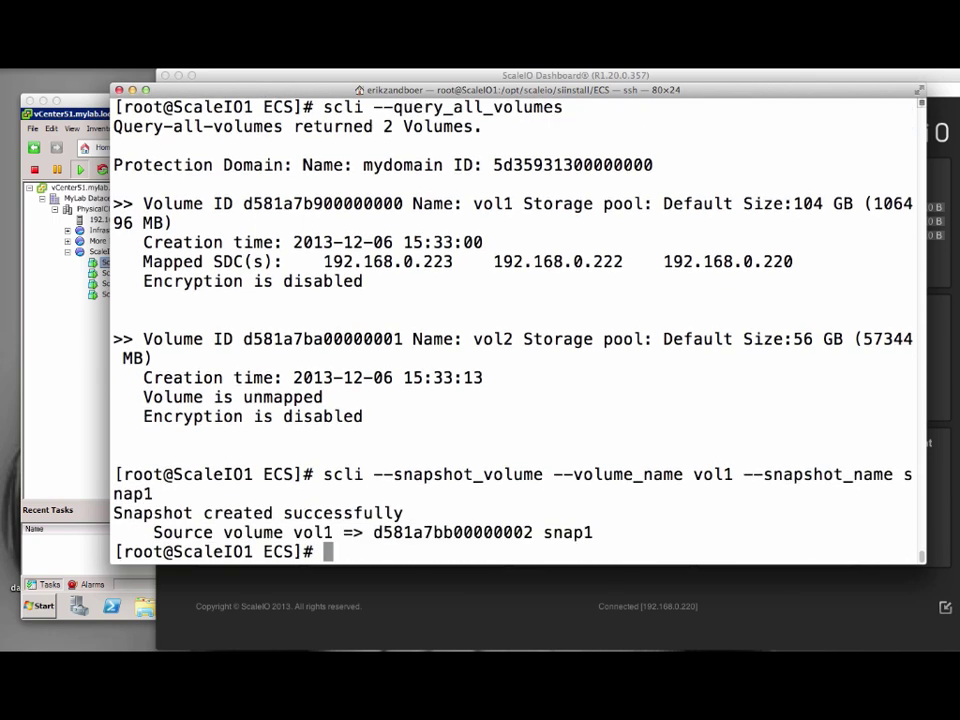
{"action": "left_click", "coordinate": [592, 78]}
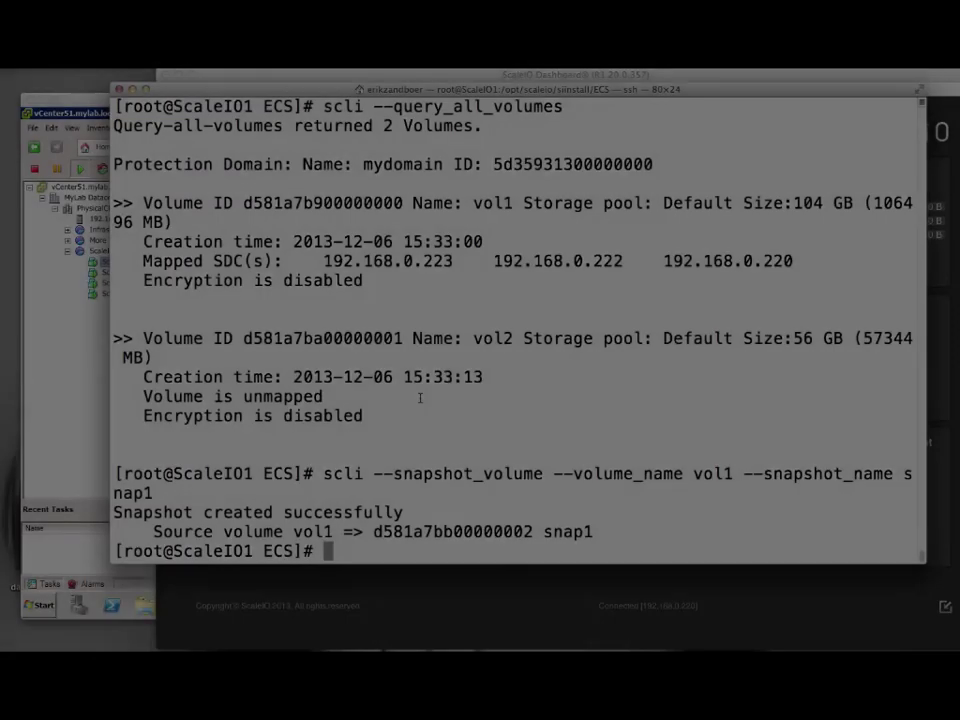
List the devices in /dev and open /dev/scinia in fdisk.
{"action": "type", "text": "cd /"}
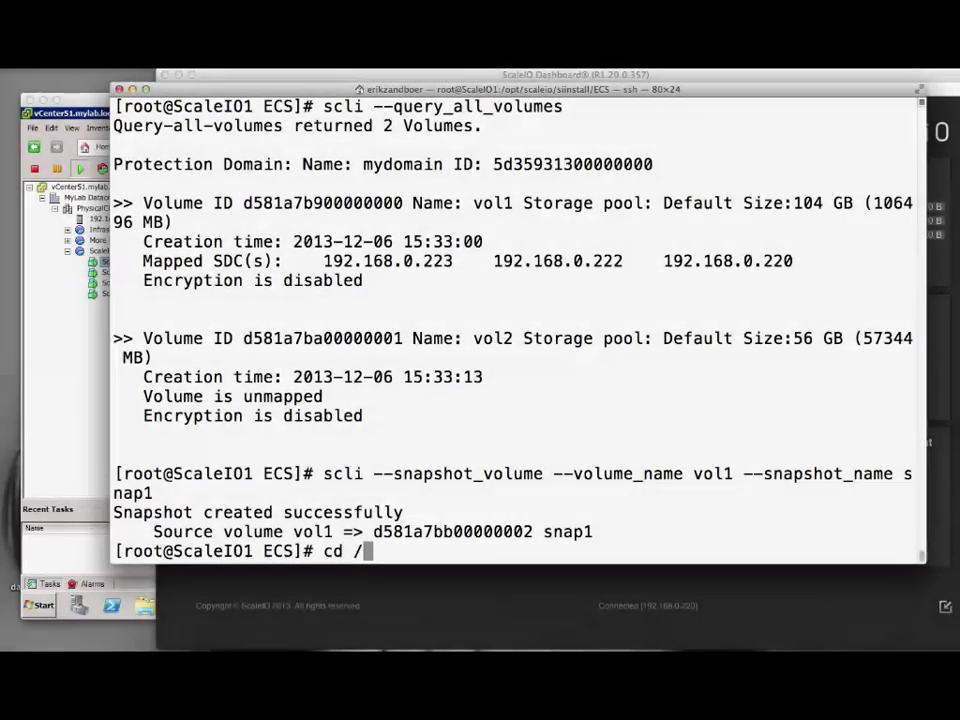
{"action": "type", "text": "dev"}
{"action": "key", "text": "Return"}
{"action": "type", "text": "ls"}
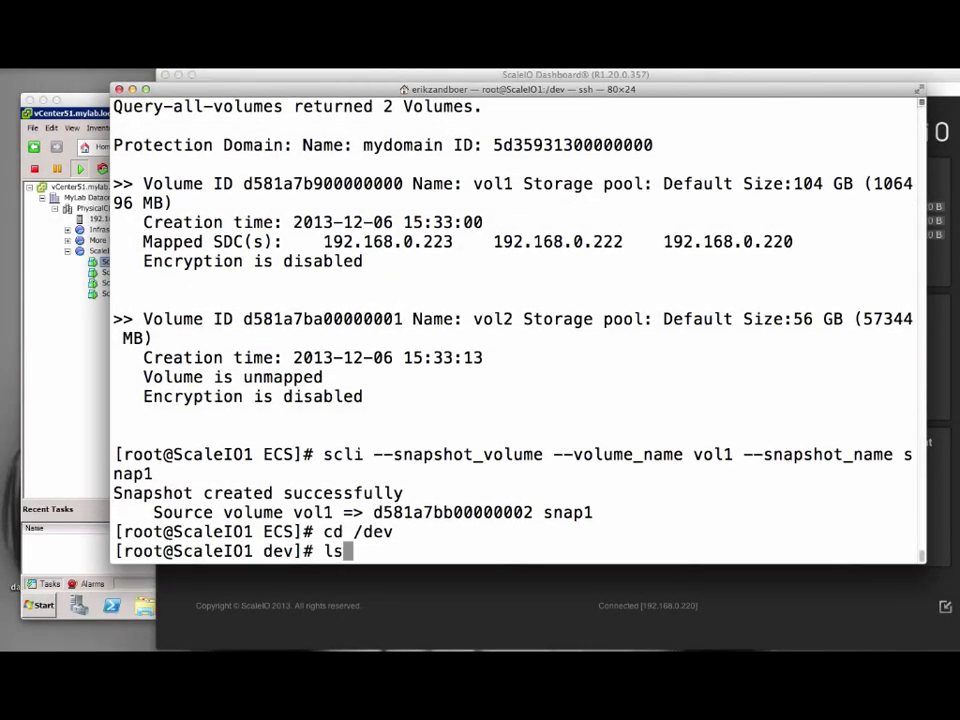
{"action": "key", "text": "Return"}
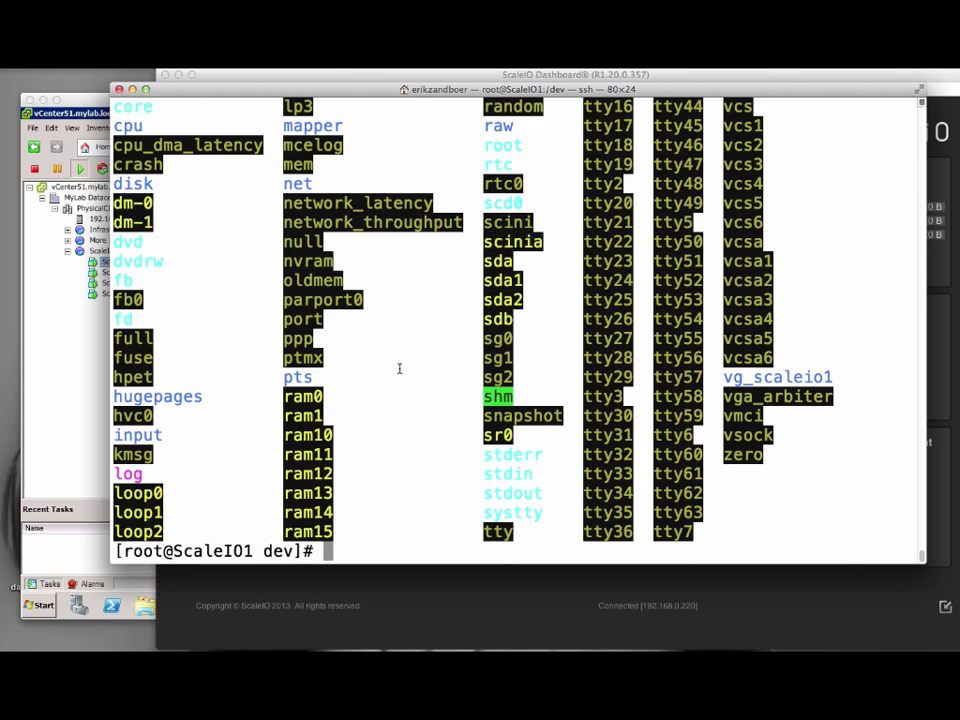
{"action": "type", "text": "fdisk /dev"}
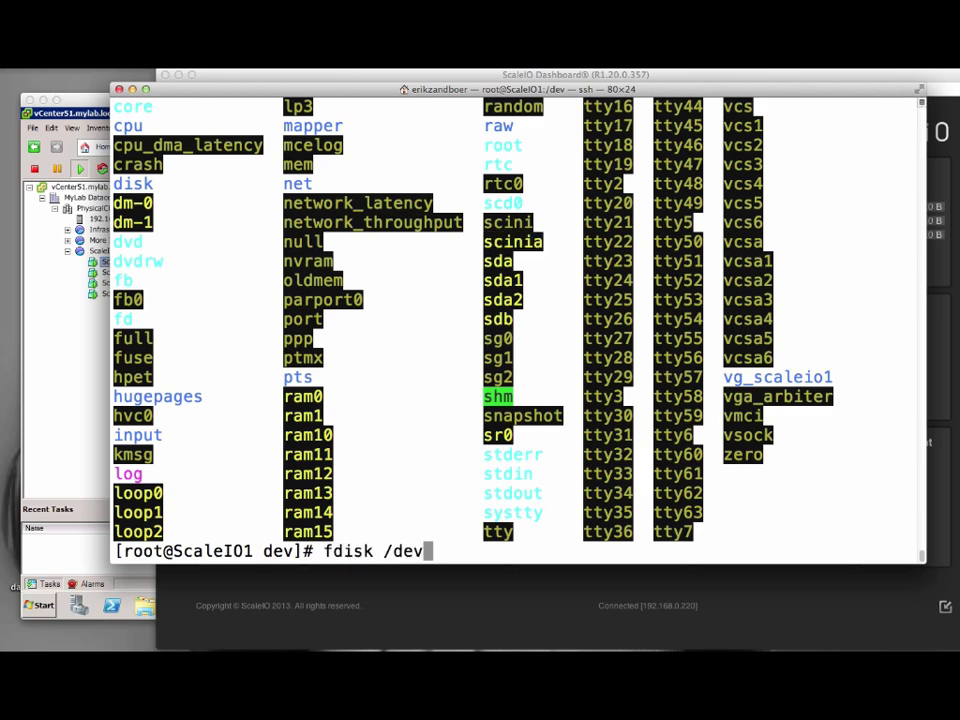
{"action": "type", "text": "/scinia"}
{"action": "key", "text": "Return"}
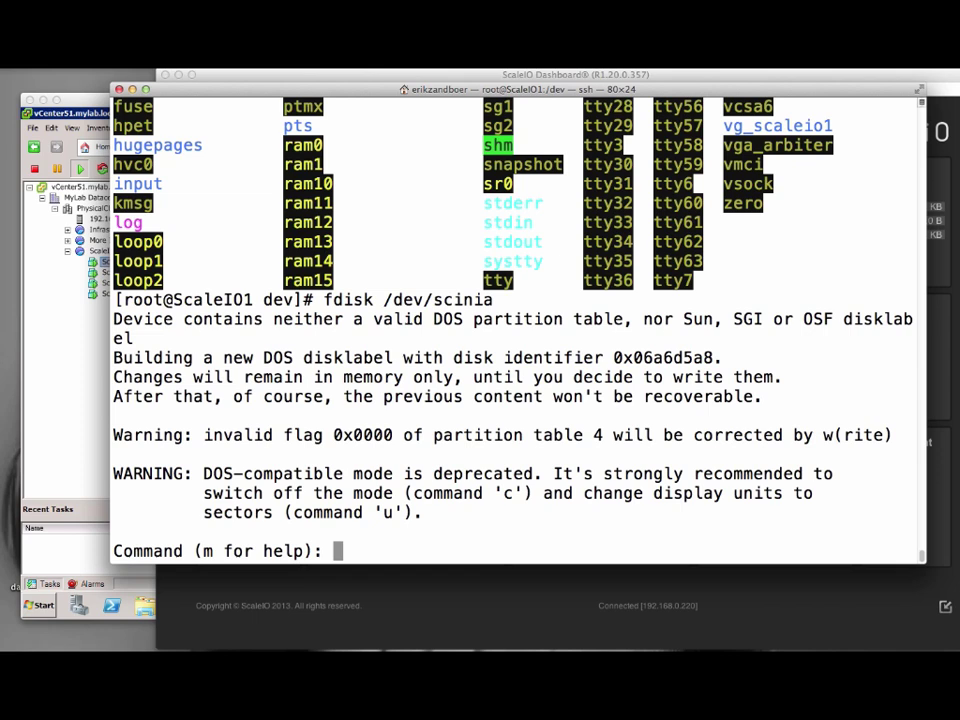
Create primary partition 1 spanning the whole device with default first and last cylinders.
{"action": "type", "text": "n"}
{"action": "key", "text": "Return"}
{"action": "type", "text": "p"}
{"action": "key", "text": "Return"}
{"action": "type", "text": "1"}
{"action": "key", "text": "Return"}
{"action": "key", "text": "Return"}
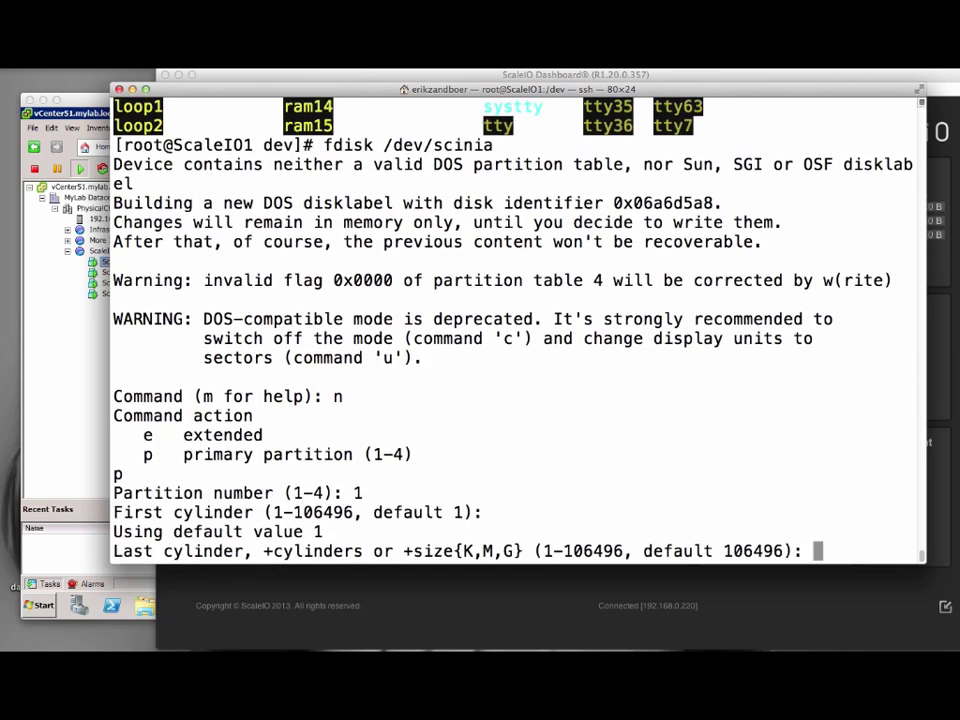
{"action": "key", "text": "Return"}
{"action": "type", "text": "t"}
Set the partition type to Linux (83) and write the partition table.
{"action": "key", "text": "Return"}
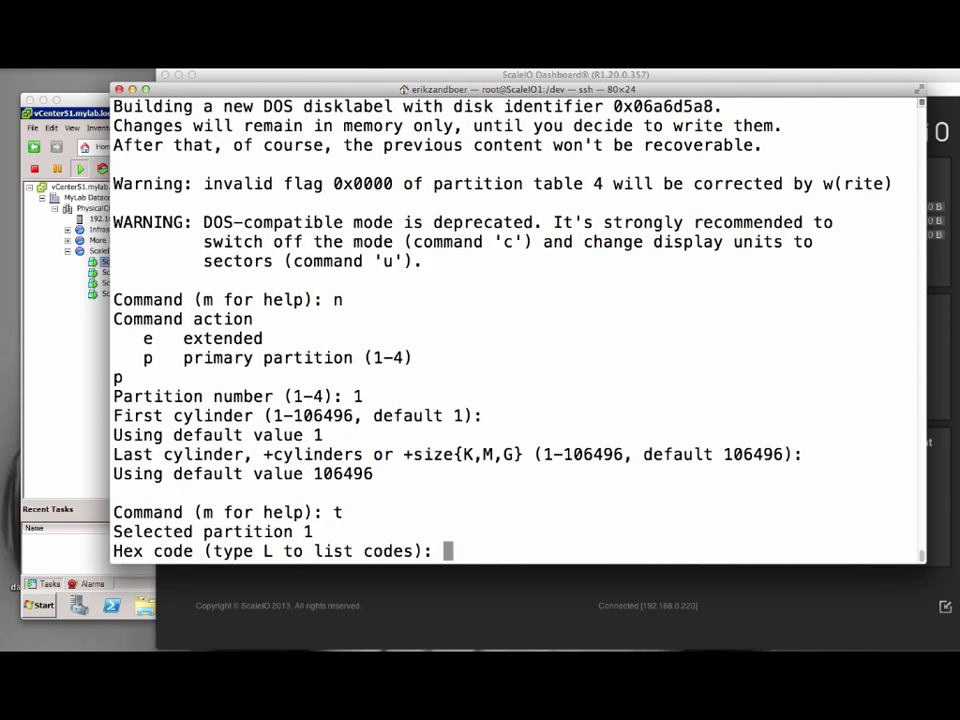
{"action": "type", "text": "L"}
{"action": "key", "text": "Return"}
{"action": "type", "text": "83"}
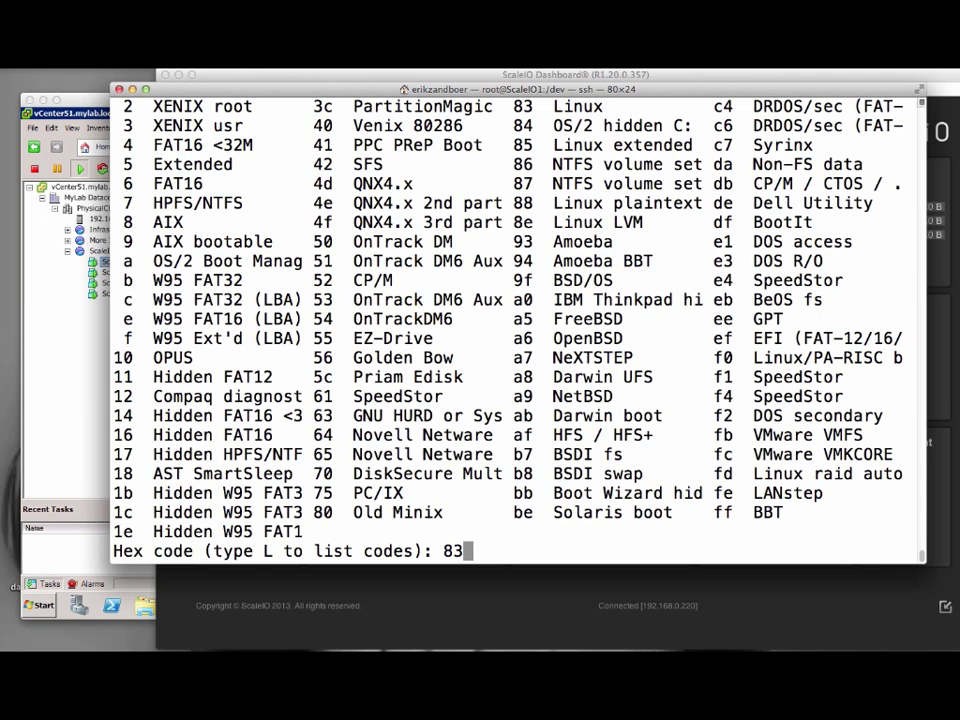
{"action": "key", "text": "Return"}
{"action": "type", "text": "w"}
{"action": "key", "text": "Return"}
Format /dev/scinia as ext3 with mkfs.ext3 and create the /vol1 directory.
{"action": "type", "text": "m"}
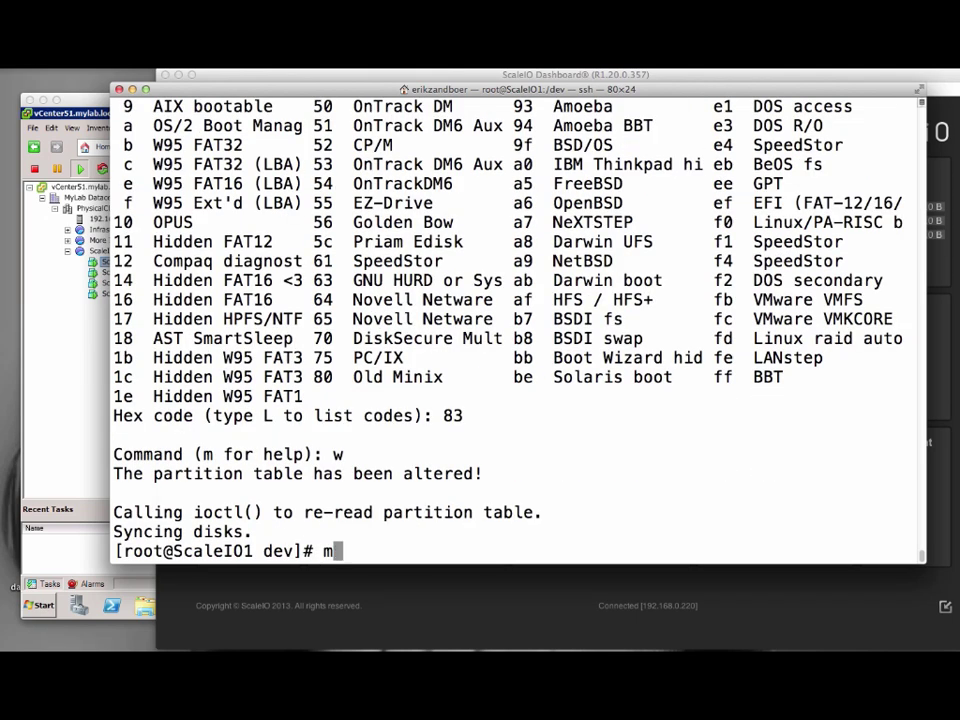
{"action": "type", "text": "kfs.ext3 /dev/scinia"}
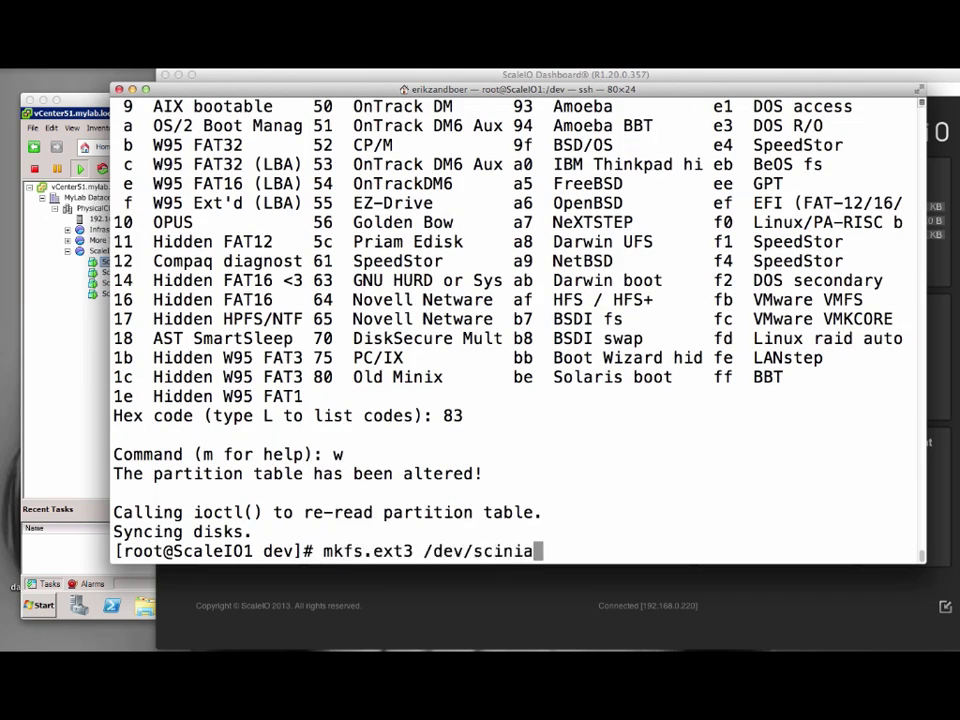
{"action": "key", "text": "Return"}
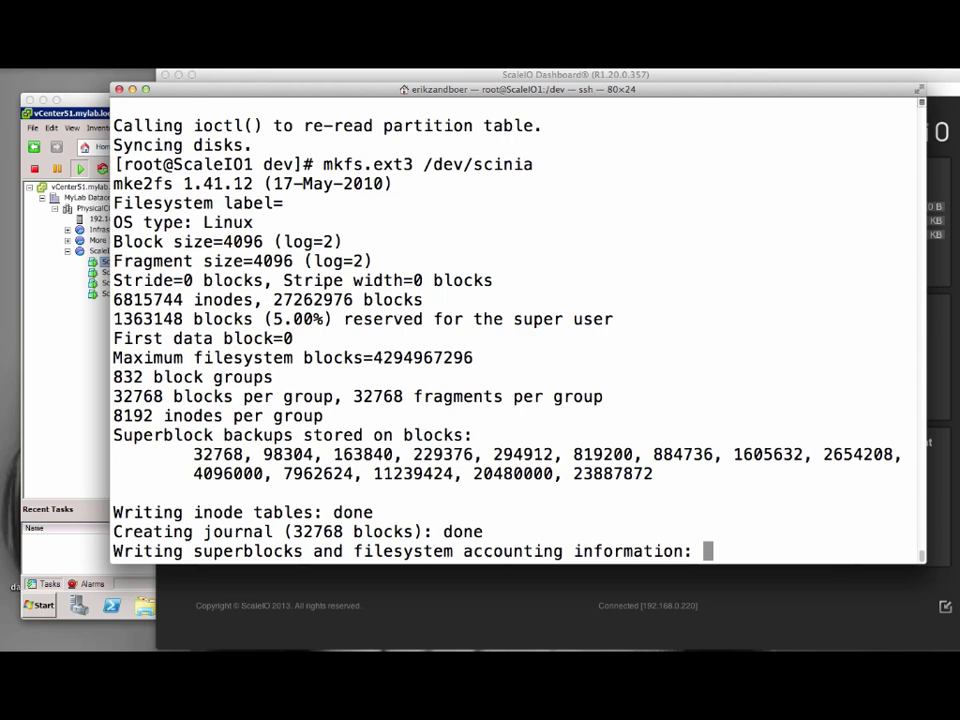
{"action": "type", "text": "mkdir /vol1"}
{"action": "key", "text": "Return"}
Mount /dev/scinia at /vol1 and confirm the 103G filesystem with df -h.
{"action": "type", "text": "m"}
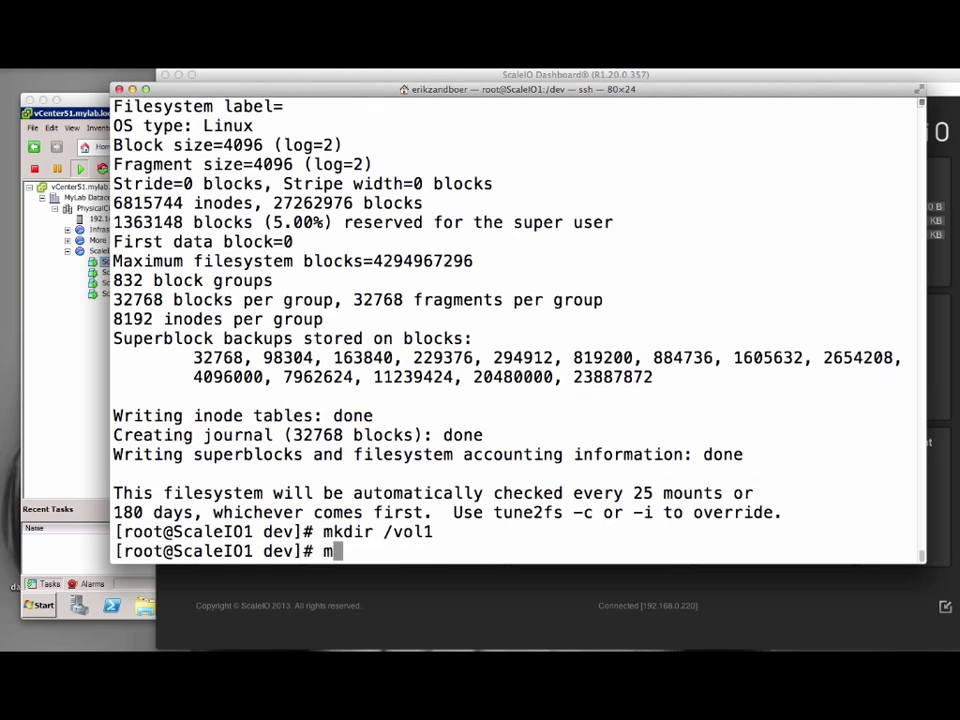
{"action": "type", "text": "ount /dev/scinia /vol1"}
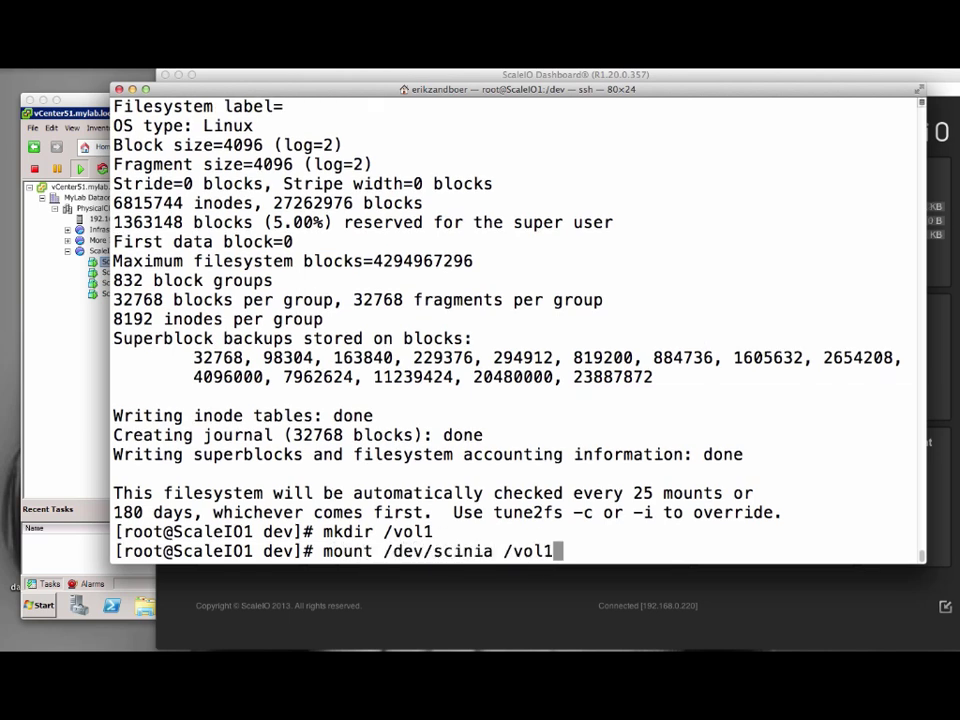
{"action": "key", "text": "Return"}
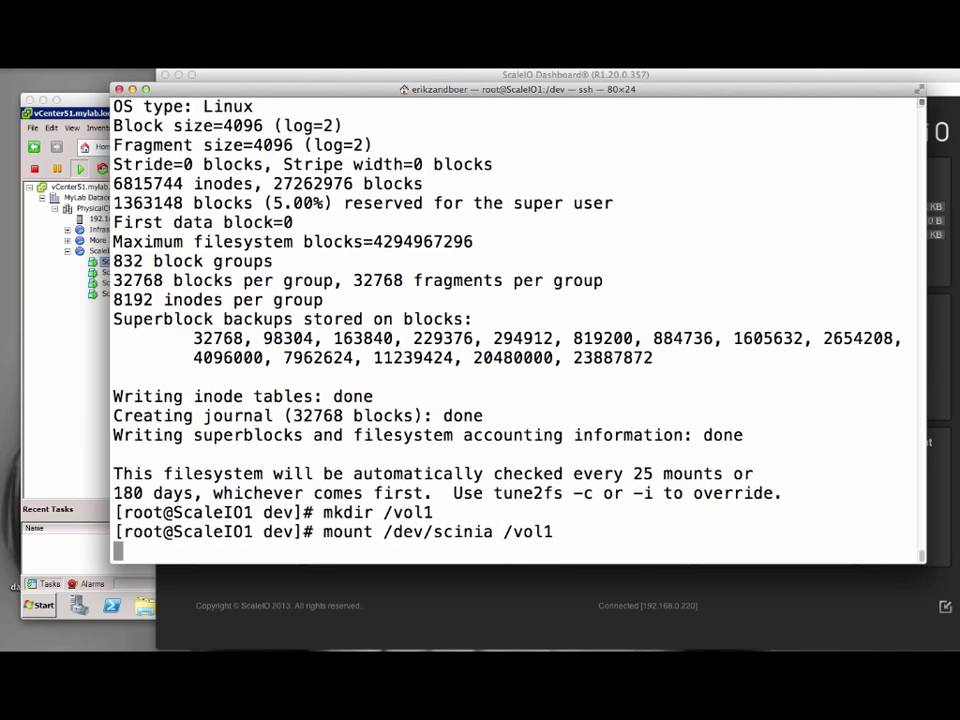
{"action": "type", "text": "df -h"}
{"action": "key", "text": "Return"}
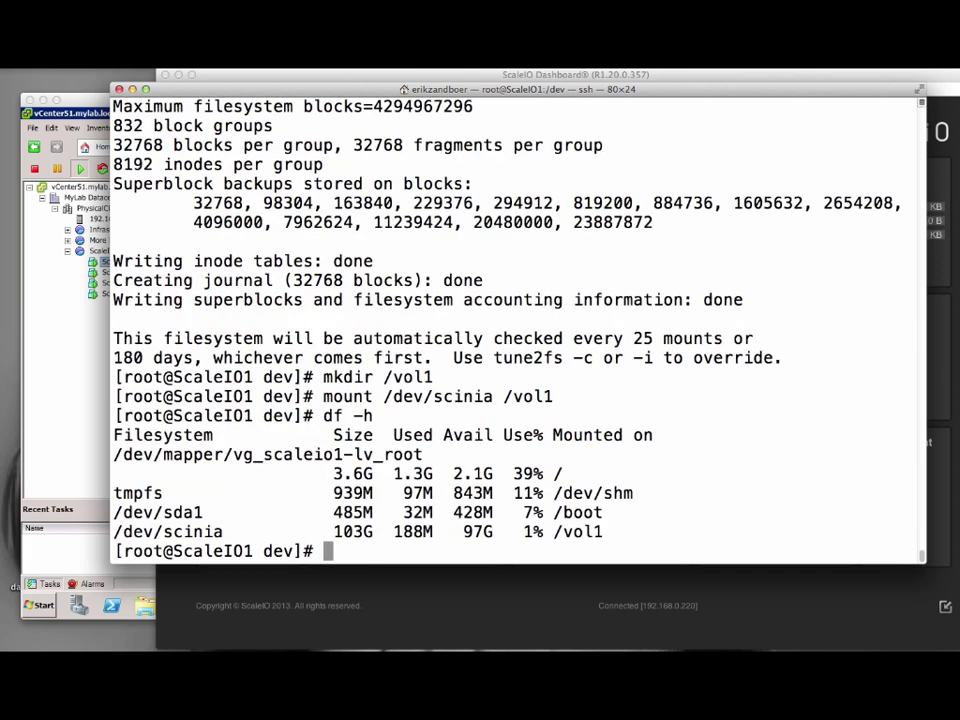
Map snap1 to SDC 192.168.0.220 with scli and locate the new scinib device in /dev.
{"action": "type", "text": "scli --map_"}
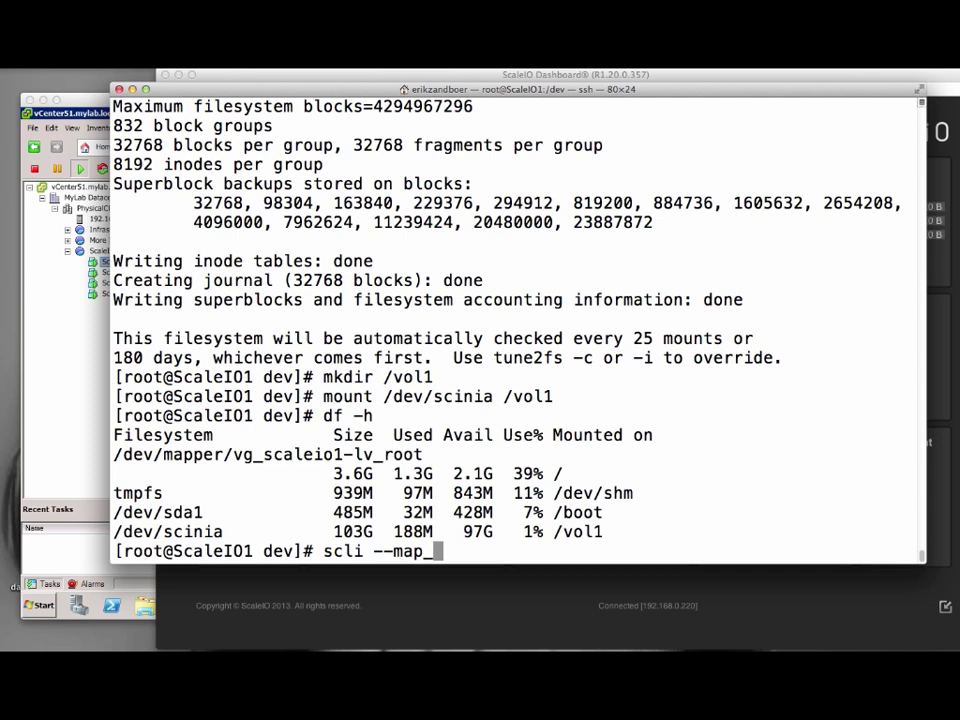
{"action": "type", "text": "volume_to_sdc"}
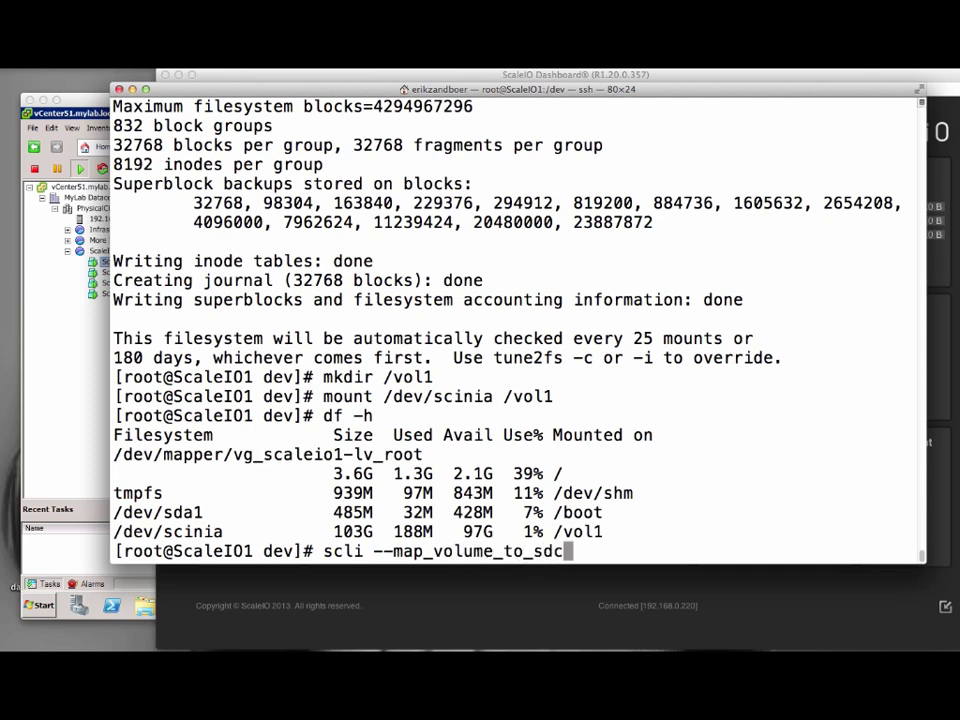
{"action": "type", "text": " --volume_name snap1 "}
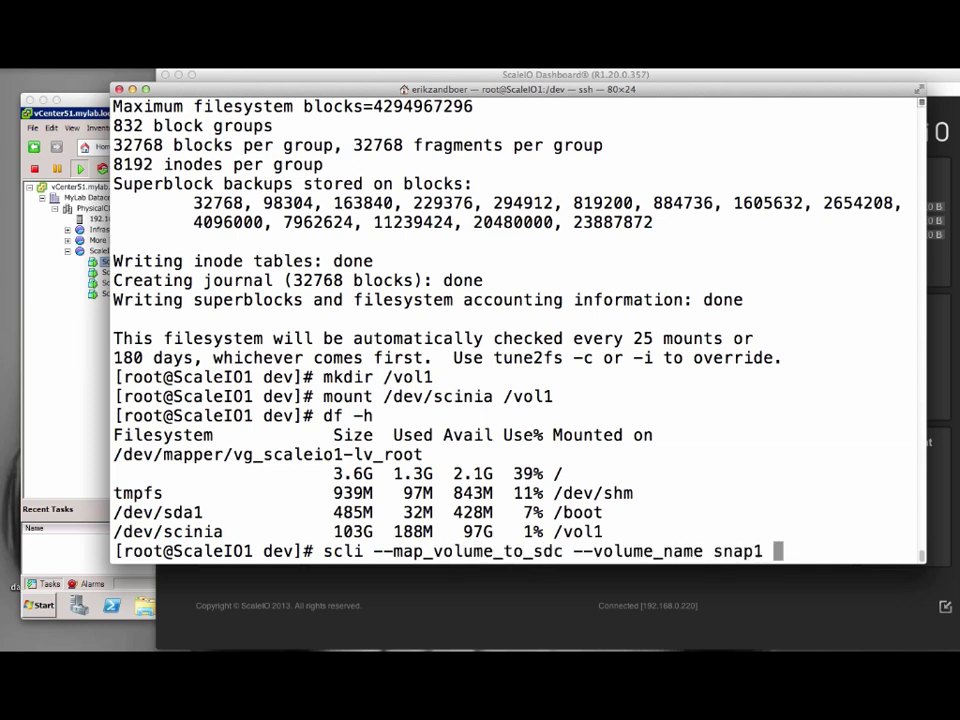
{"action": "type", "text": "--sdc_"}
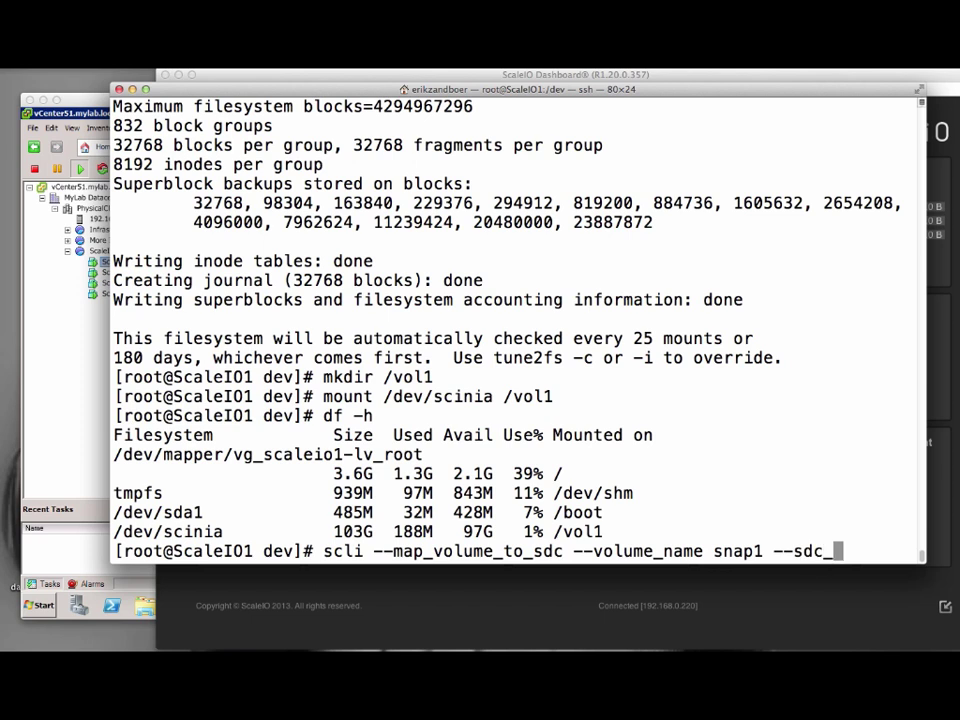
{"action": "type", "text": "ip 192.168.0.220"}
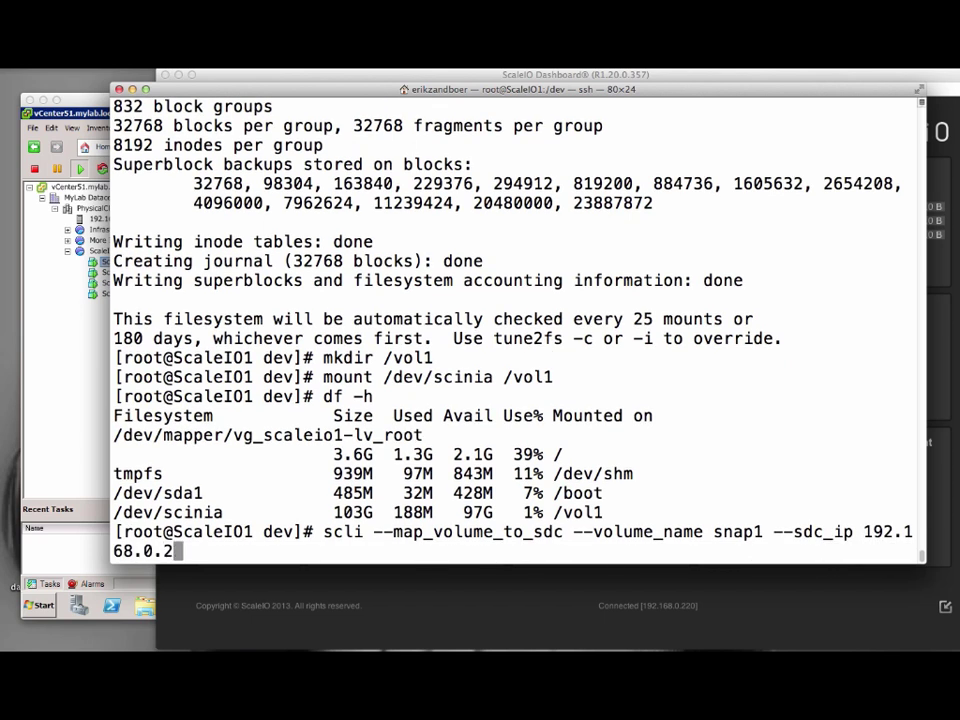
{"action": "key", "text": "Return"}
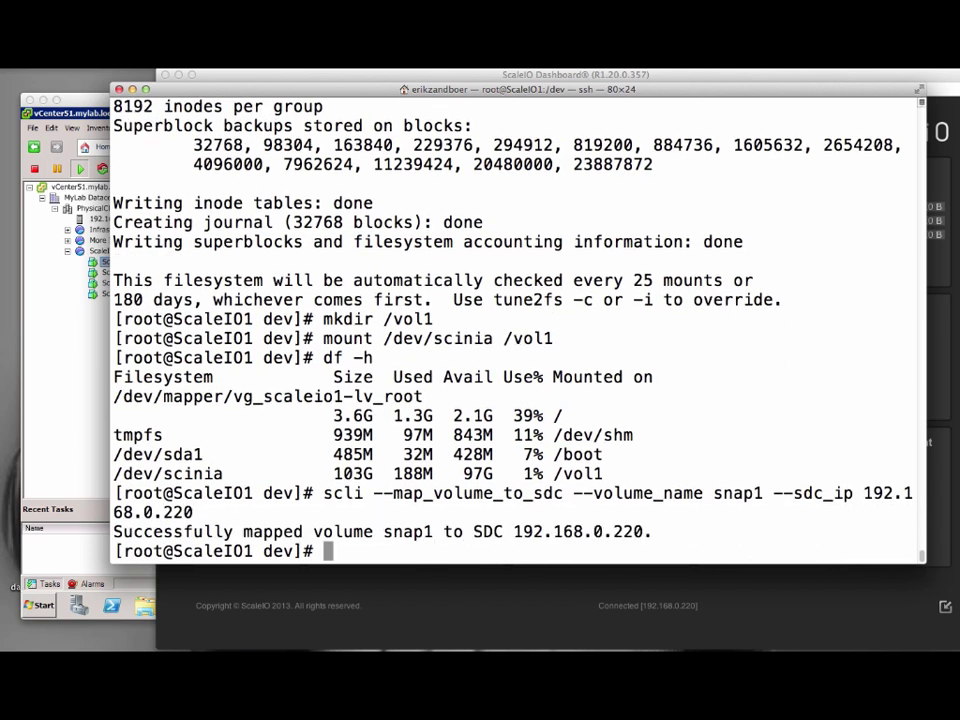
{"action": "type", "text": "ls"}
{"action": "key", "text": "Return"}
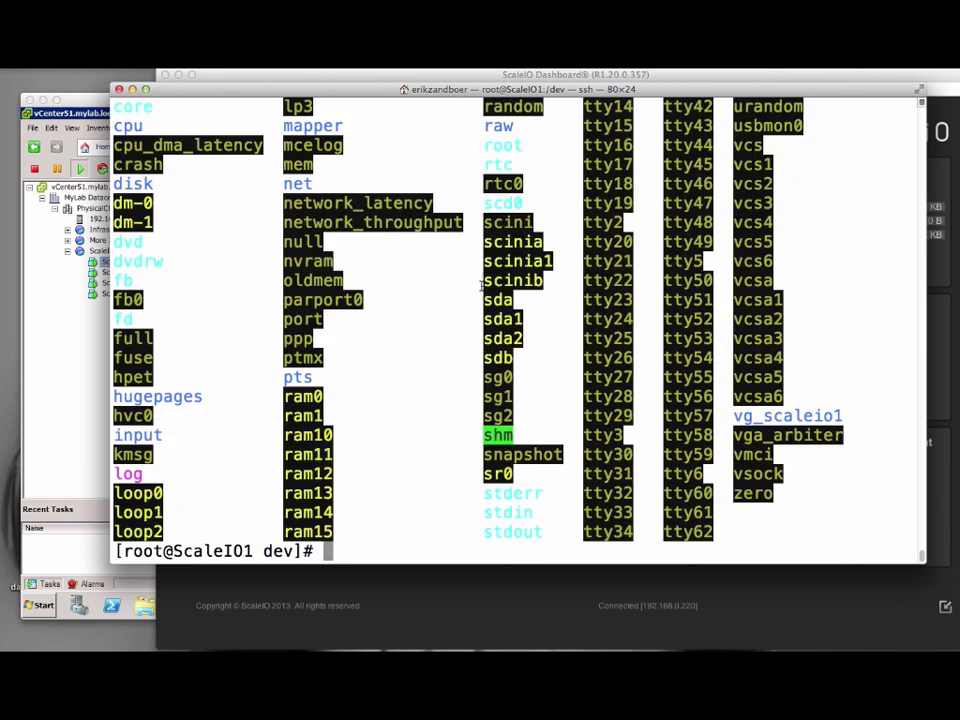
{"action": "left_click_drag", "start_coordinate": [483, 282], "coordinate": [541, 283]}
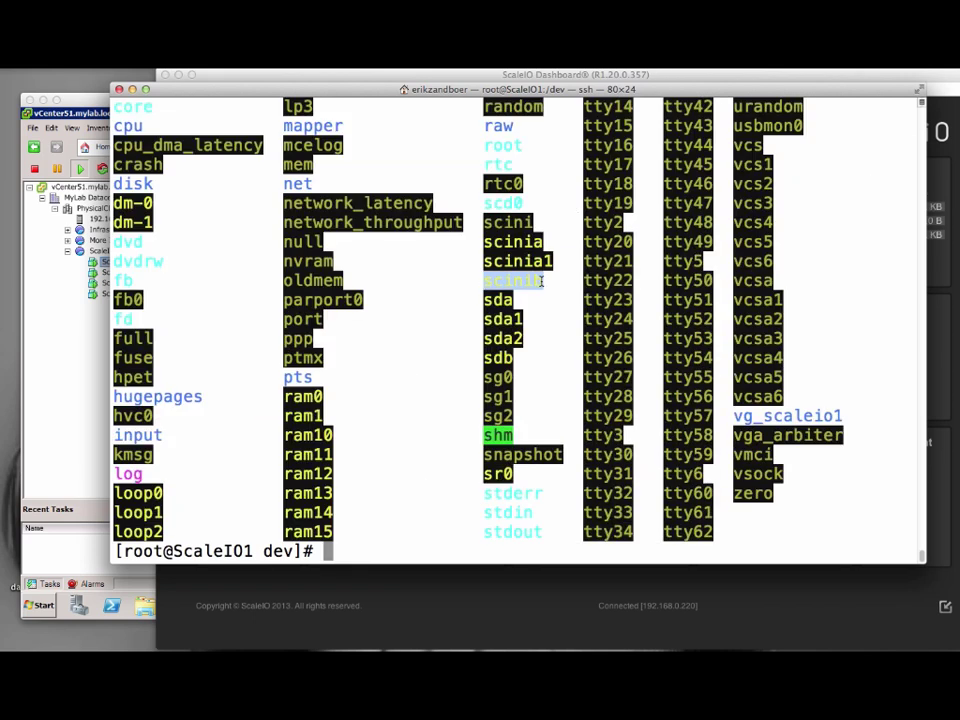
{"action": "left_click", "coordinate": [431, 320]}
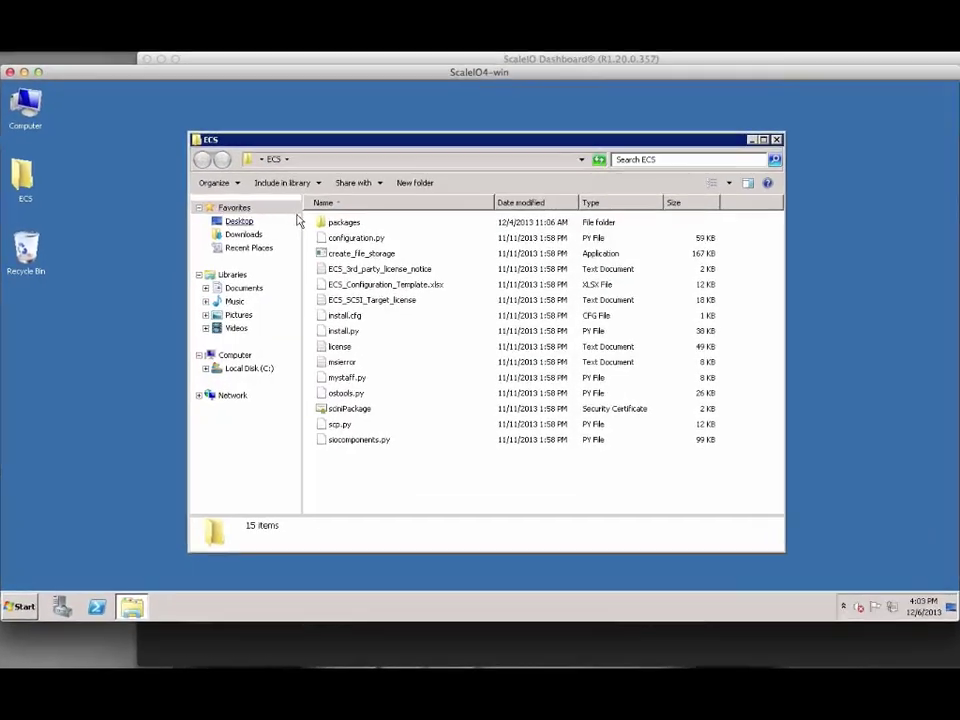
Run ECS-Installer from ECS\packages, accept the license, always trust Scaleio, and install the storage controller driver.
{"action": "double_click", "coordinate": [330, 218]}
{"action": "double_click", "coordinate": [318, 184]}
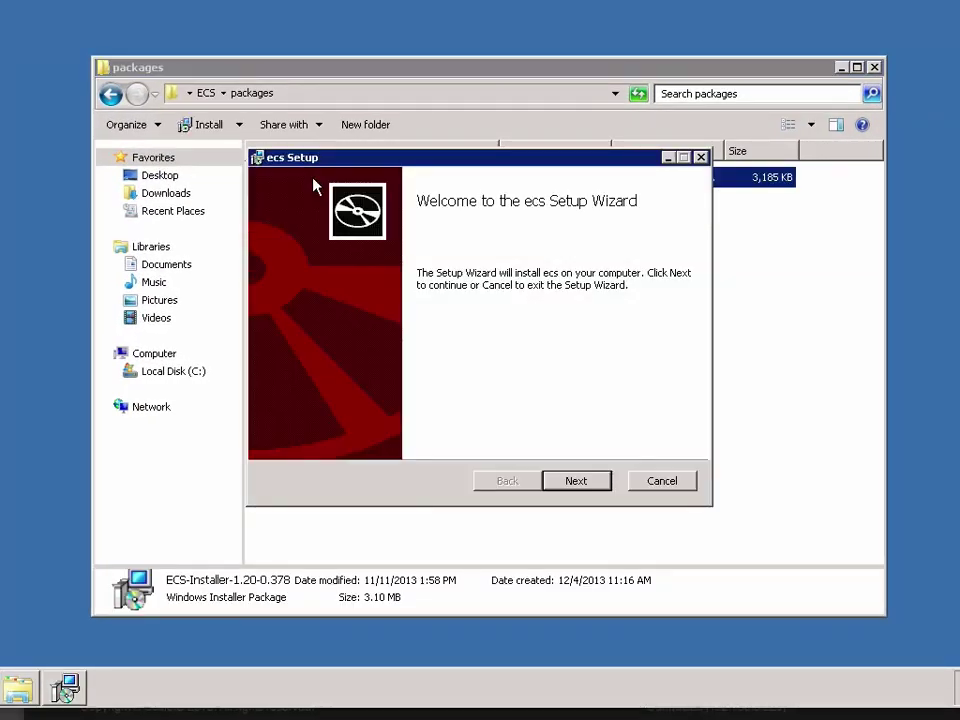
{"action": "left_click", "coordinate": [576, 481]}
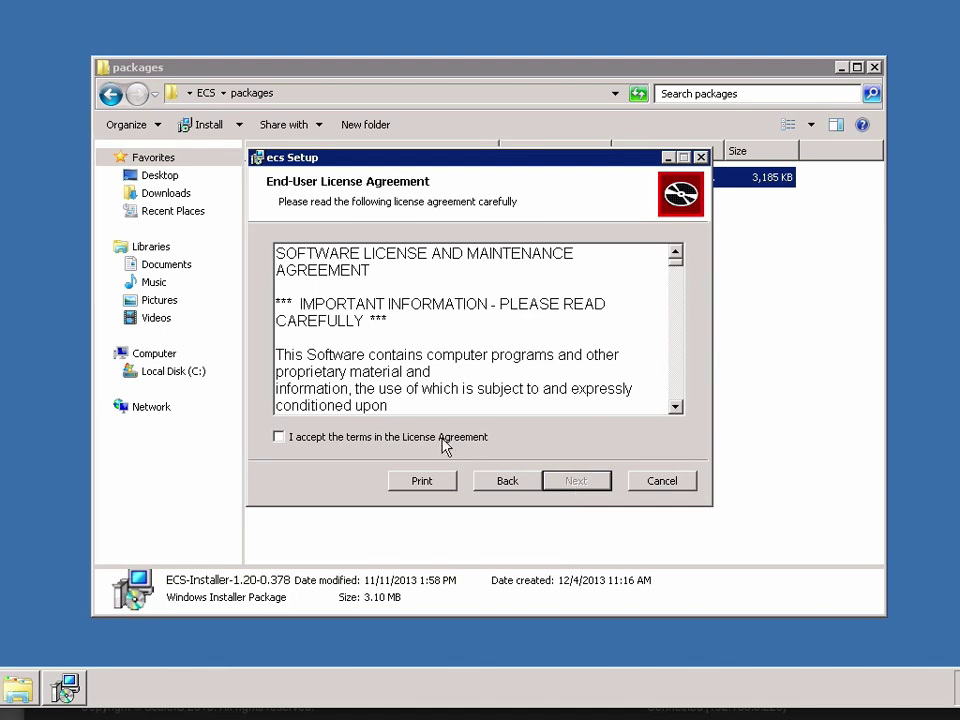
{"action": "left_click", "coordinate": [442, 438]}
{"action": "left_click", "coordinate": [589, 481]}
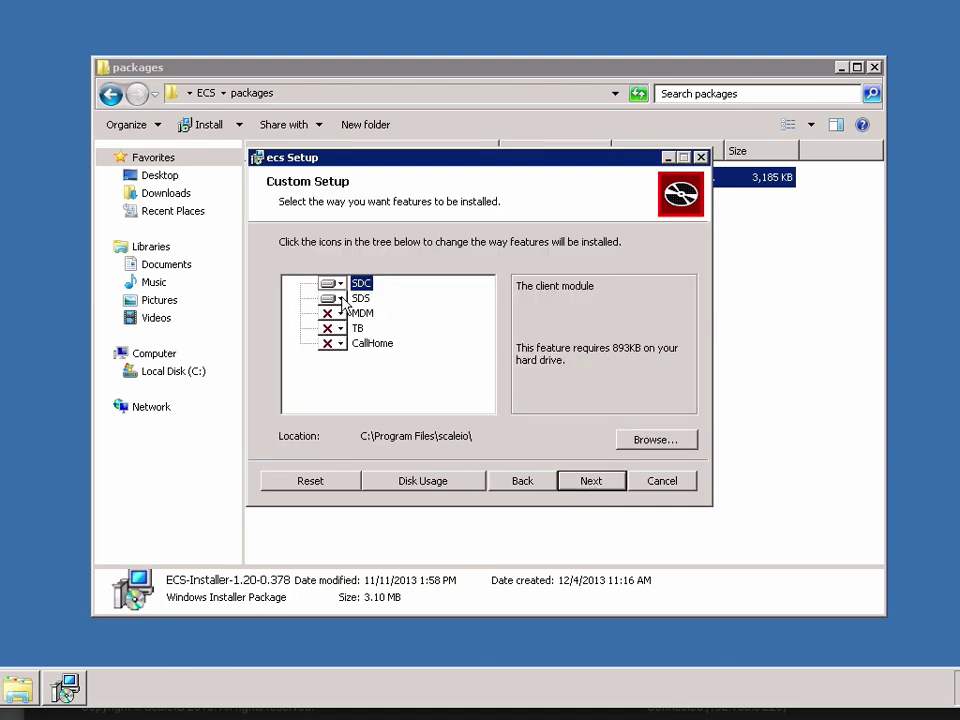
{"action": "left_click", "coordinate": [594, 483]}
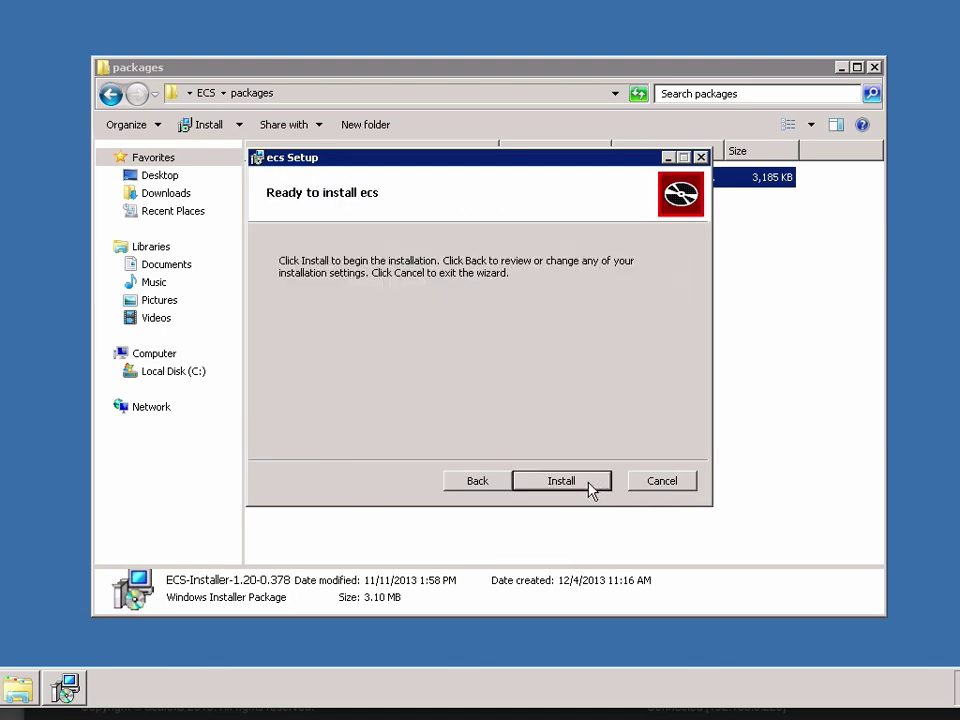
{"action": "left_click", "coordinate": [589, 484]}
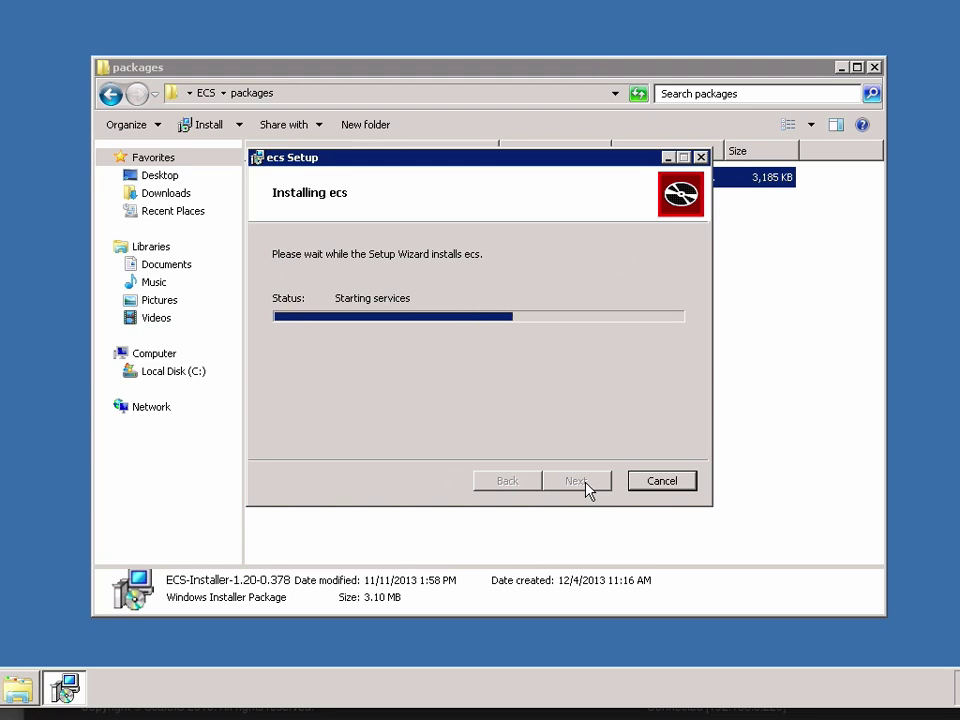
{"action": "left_click", "coordinate": [470, 350]}
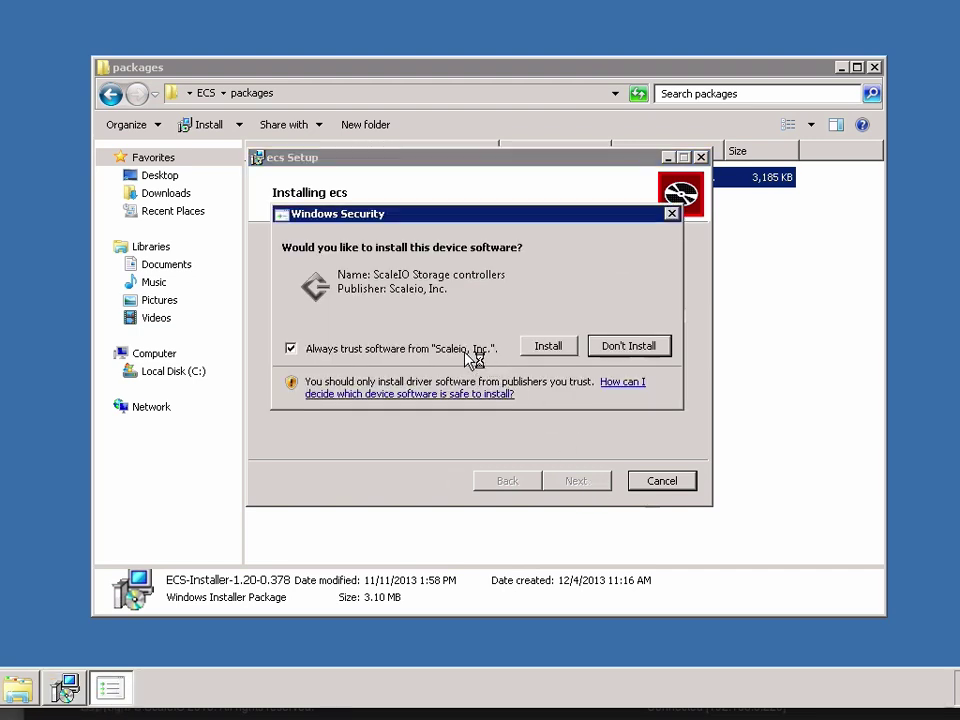
{"action": "left_click", "coordinate": [537, 352]}
{"action": "left_click", "coordinate": [581, 481]}
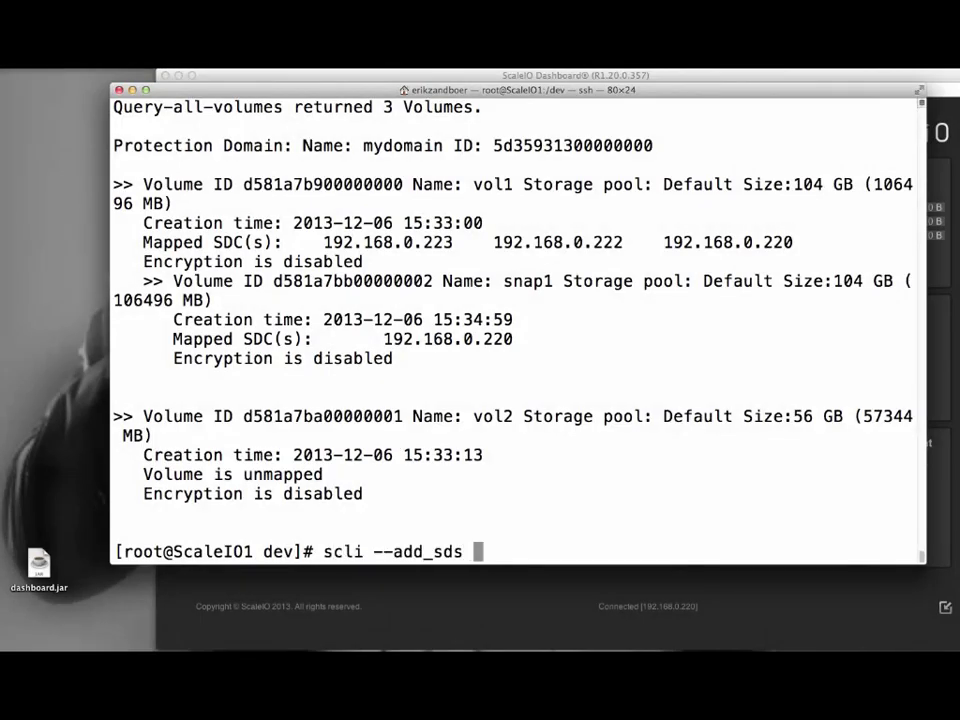
Type the scli --add_sds command for 192.168.0.224 in protection domain mydomain, up to --device_name.
{"action": "type", "text": "-protection_domain_name "}
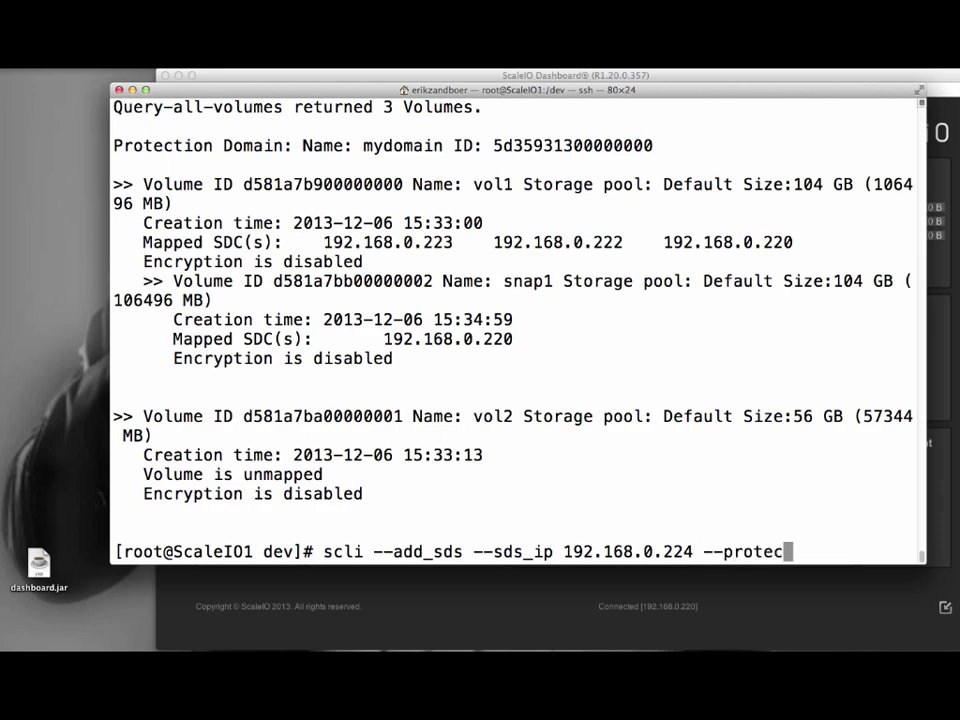
{"action": "type", "text": "mydomain --device_name"}
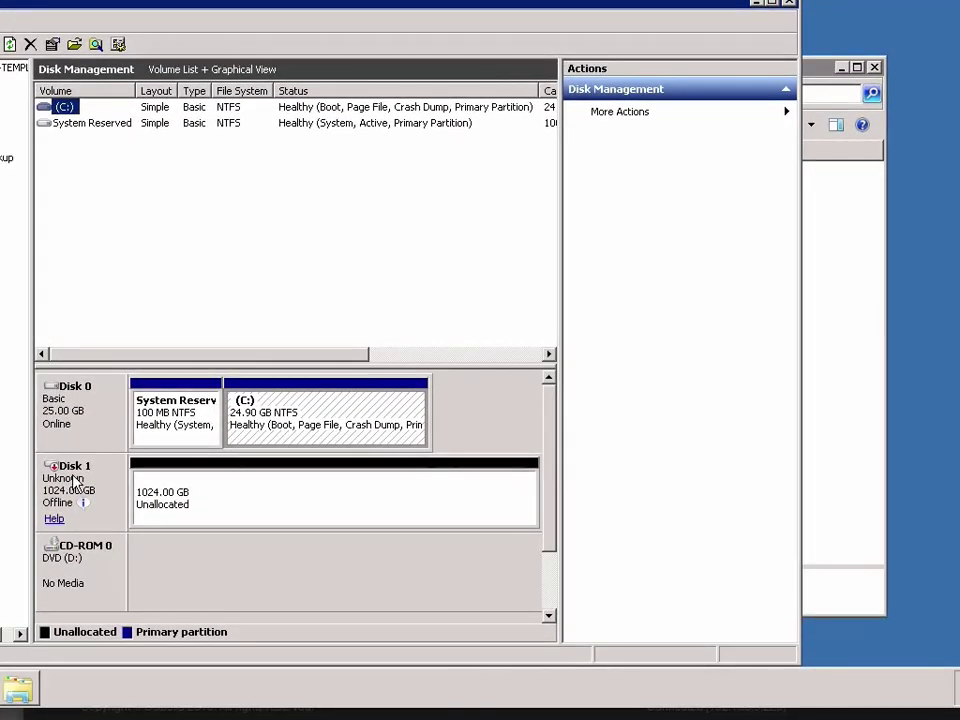
Bring Disk 1 online and initialize it with MBR.
{"action": "right_click", "coordinate": [191, 444]}
{"action": "left_click", "coordinate": [78, 484]}
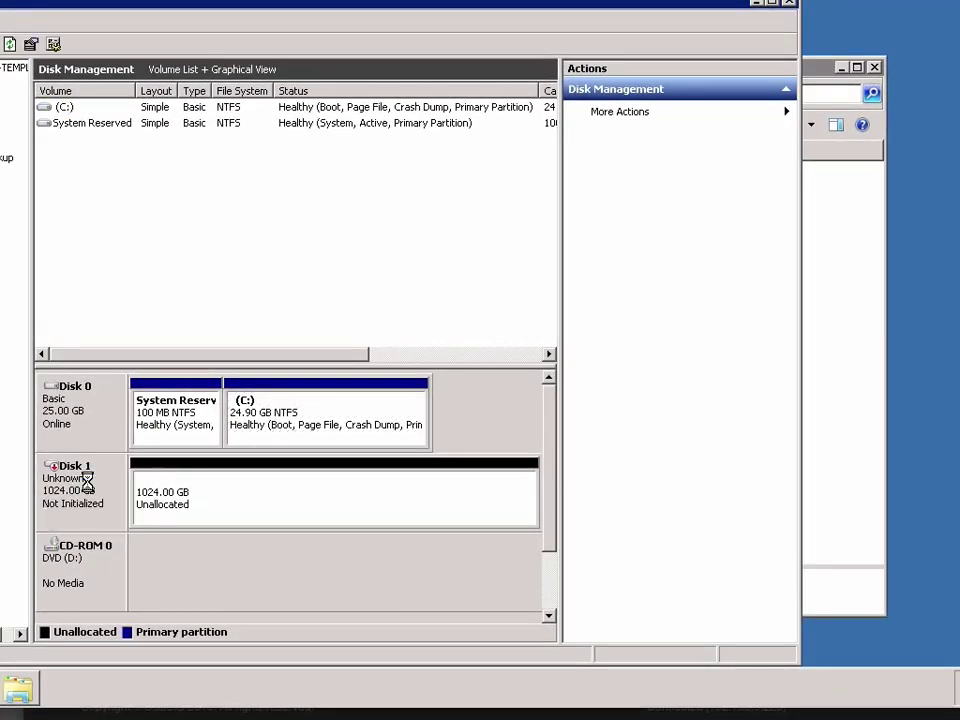
{"action": "right_click", "coordinate": [89, 490]}
{"action": "left_click", "coordinate": [92, 498]}
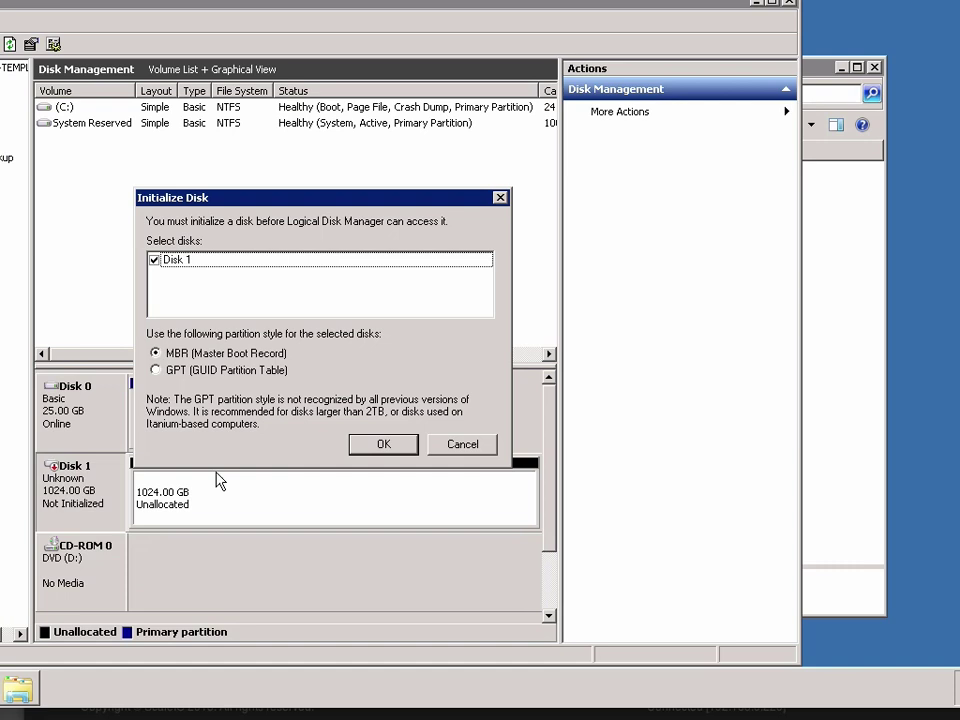
{"action": "left_click", "coordinate": [383, 445]}
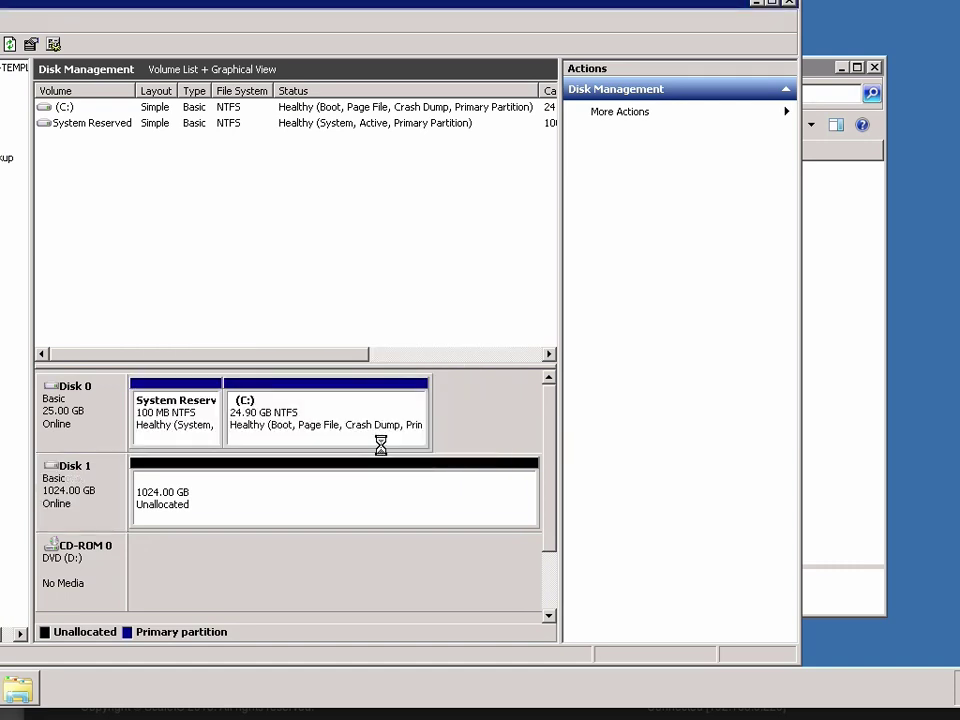
Create an unformatted full-size 1048573 MB simple volume E: and decline formatting it.
{"action": "right_click", "coordinate": [200, 504]}
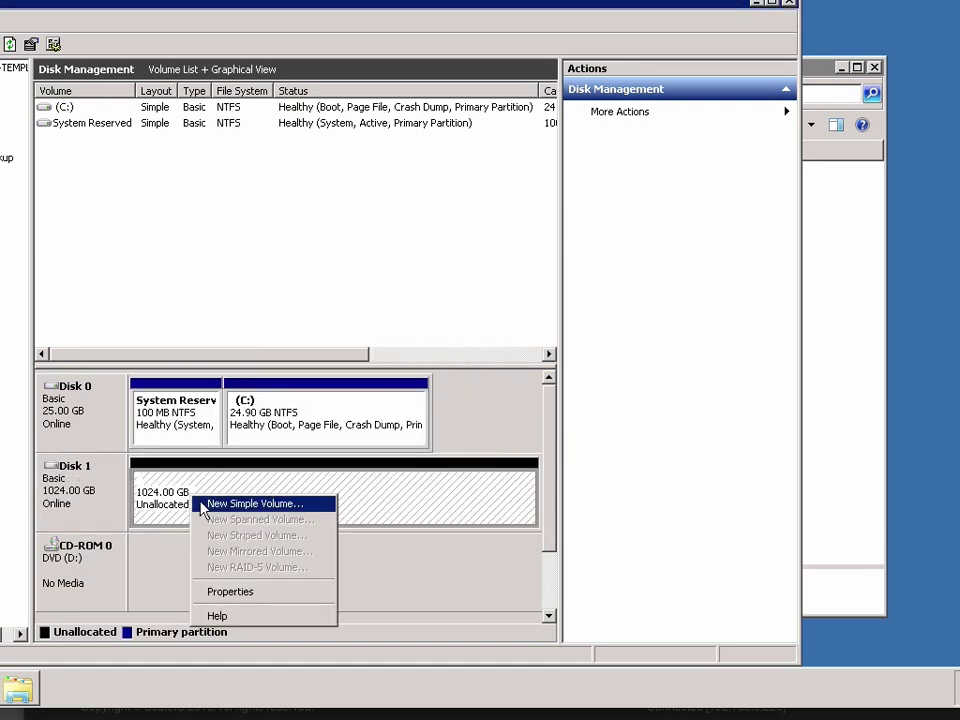
{"action": "left_click", "coordinate": [203, 506]}
{"action": "left_click", "coordinate": [381, 441]}
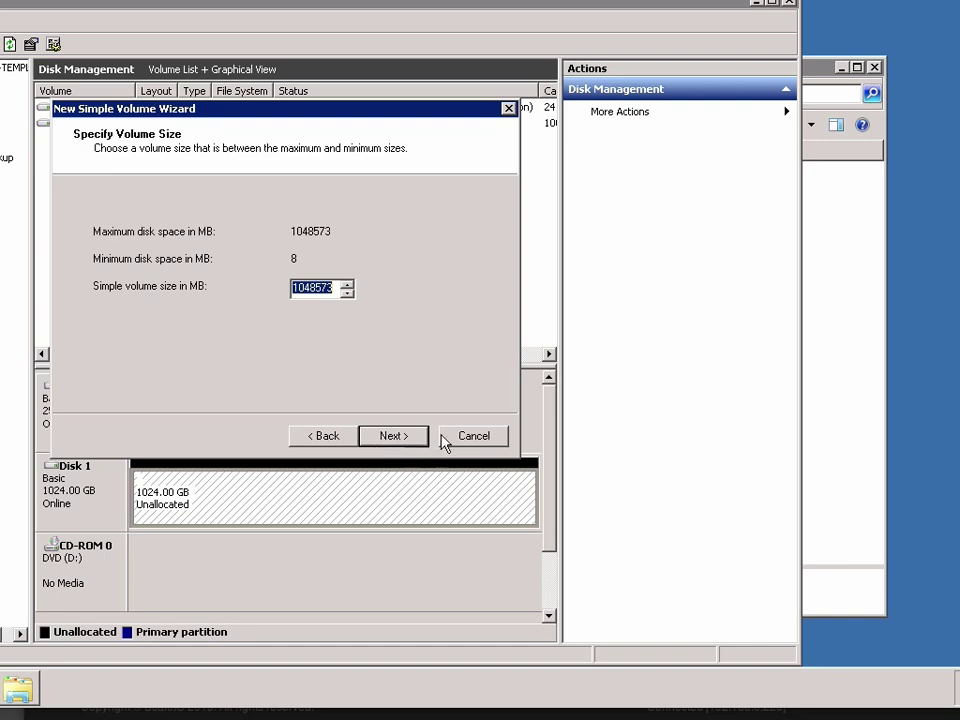
{"action": "left_click", "coordinate": [400, 442]}
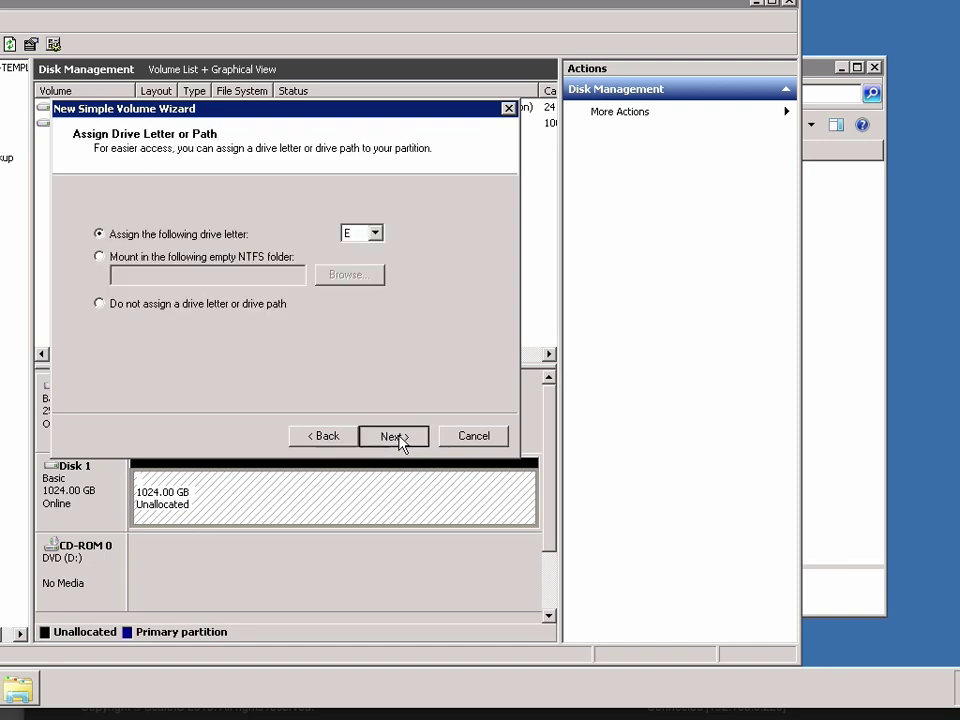
{"action": "left_click", "coordinate": [399, 437]}
{"action": "left_click", "coordinate": [115, 228]}
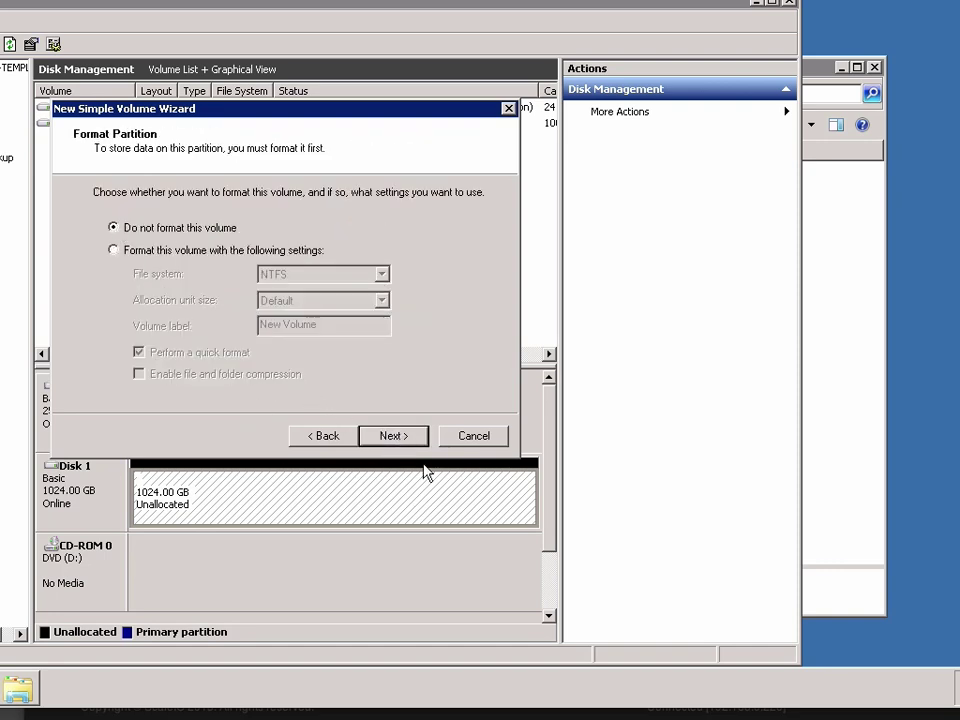
{"action": "left_click", "coordinate": [393, 436]}
{"action": "left_click", "coordinate": [395, 437]}
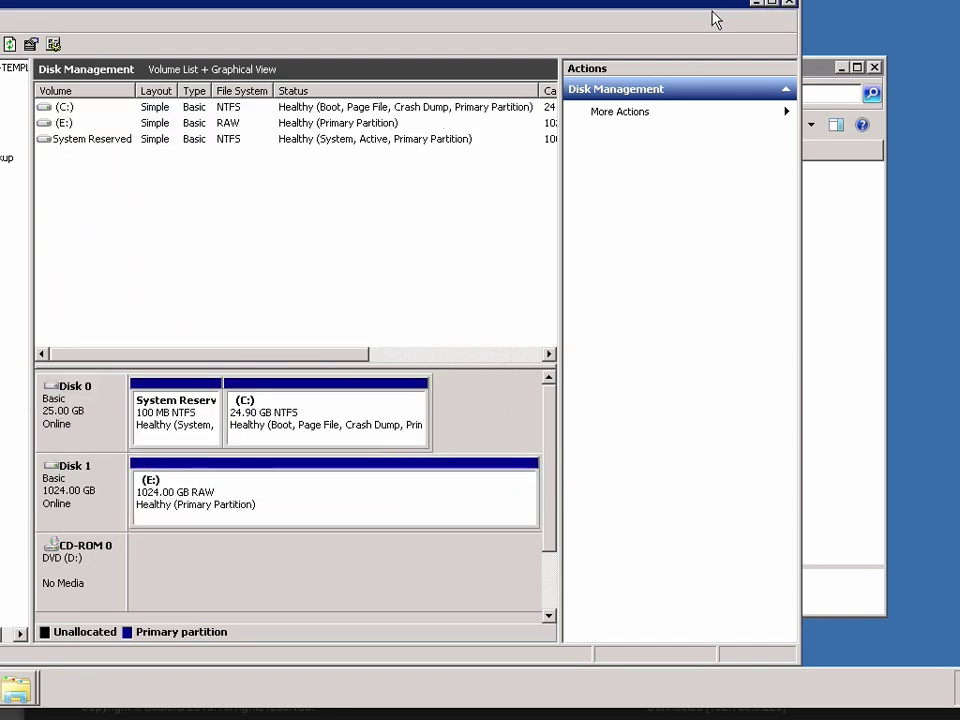
{"action": "left_click", "coordinate": [760, 3]}
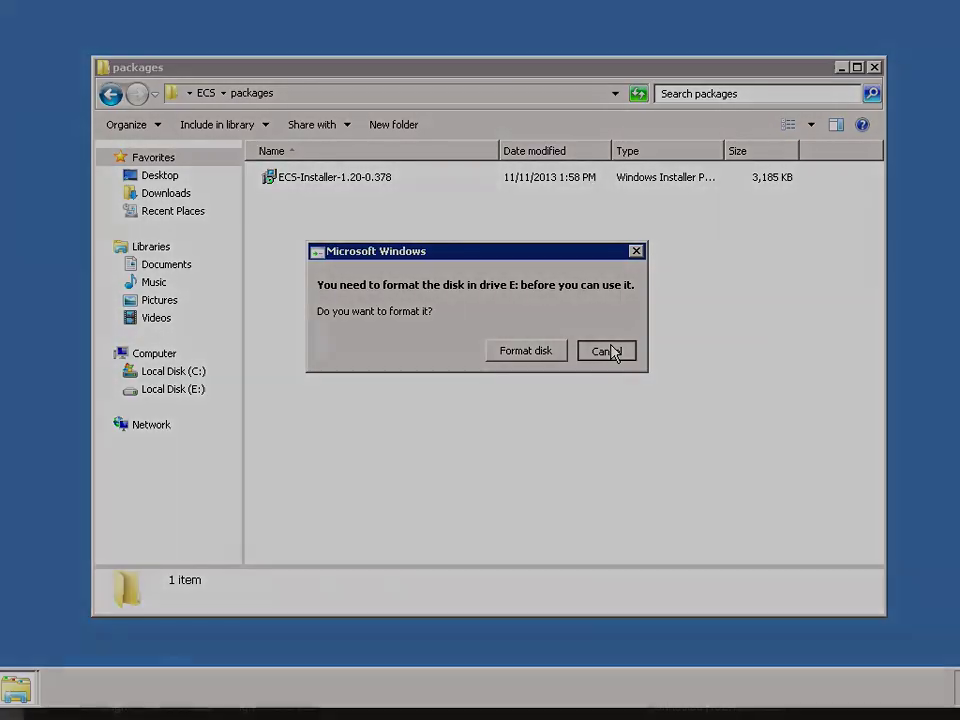
{"action": "left_click", "coordinate": [608, 351]}
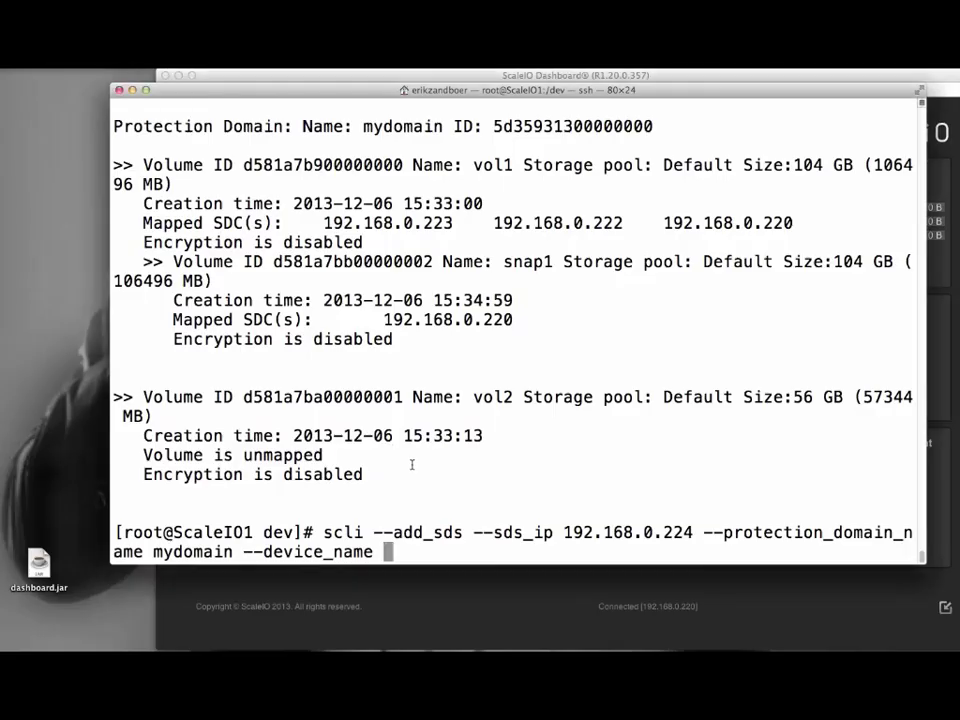
Complete add_sds with device E, pool Default and name sds4, then check the dashboard.
{"action": "type", "text": "E --storage_"}
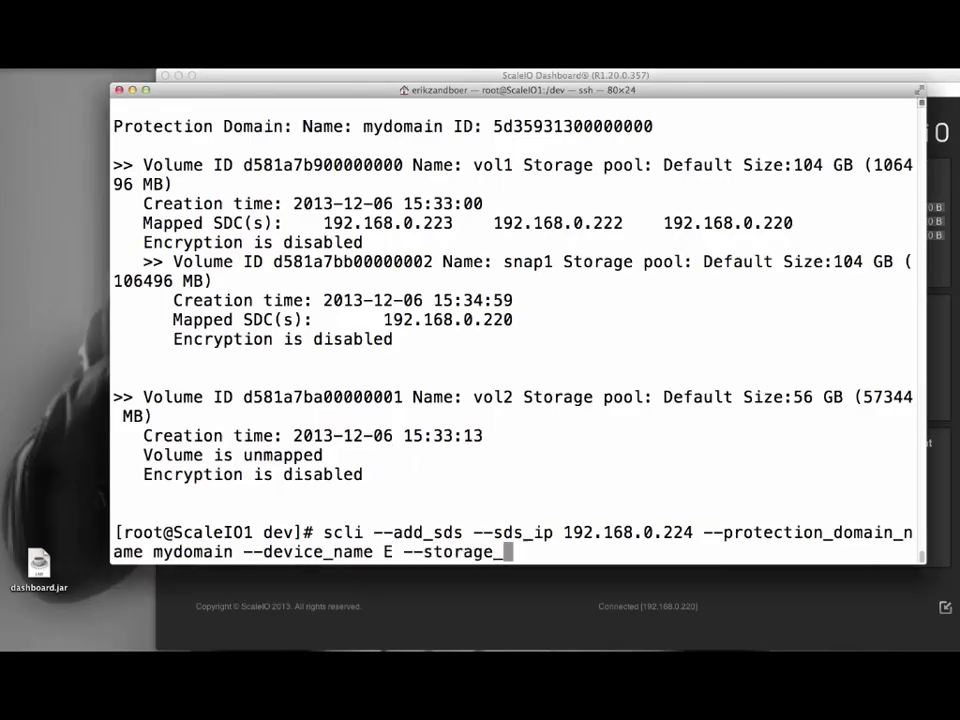
{"action": "type", "text": "pool_name Default "}
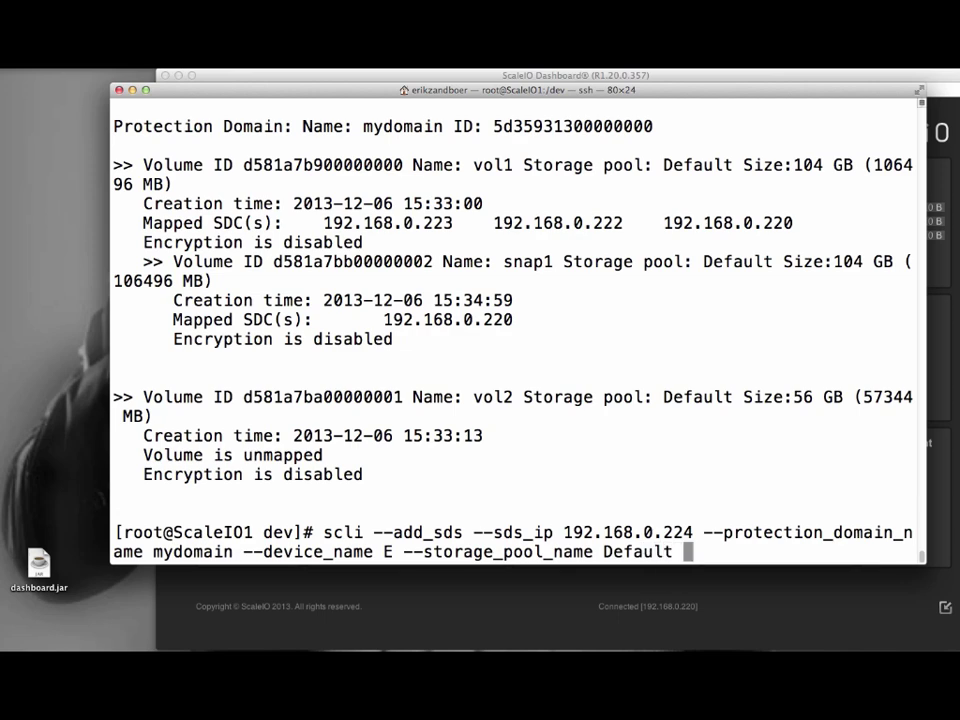
{"action": "type", "text": "--sds_name sds4"}
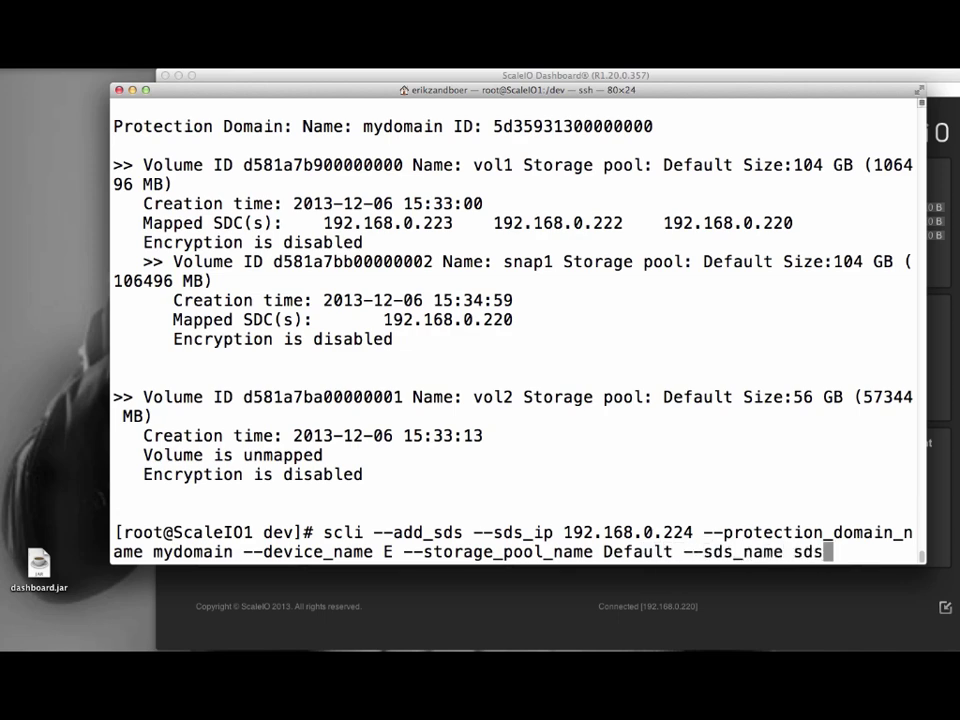
{"action": "key", "text": "Return"}
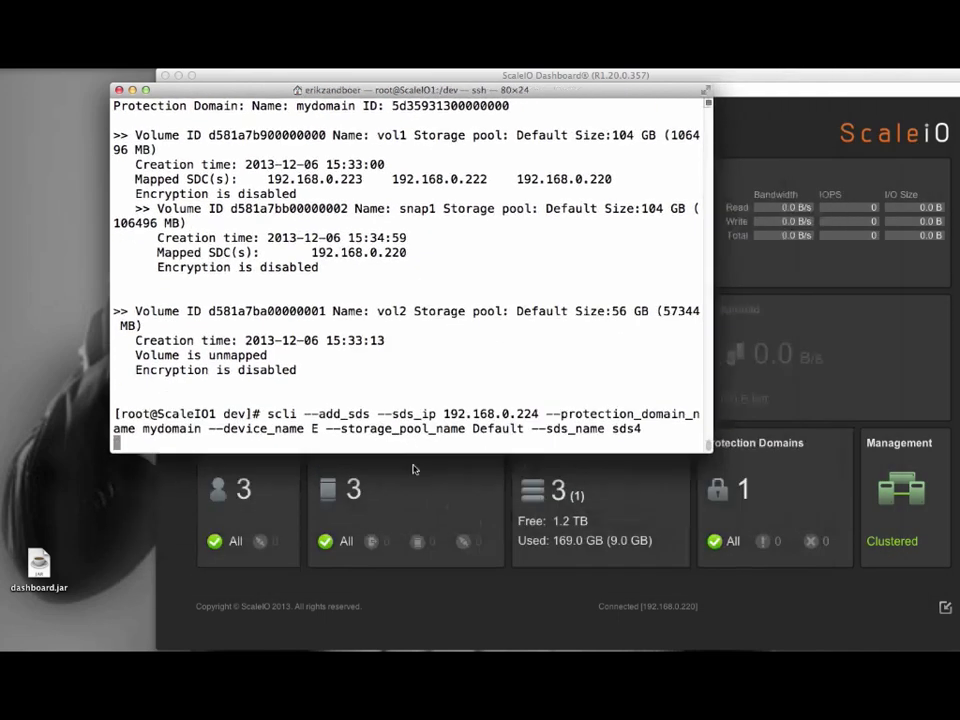
{"action": "left_click_drag", "start_coordinate": [273, 97], "coordinate": [211, 371]}
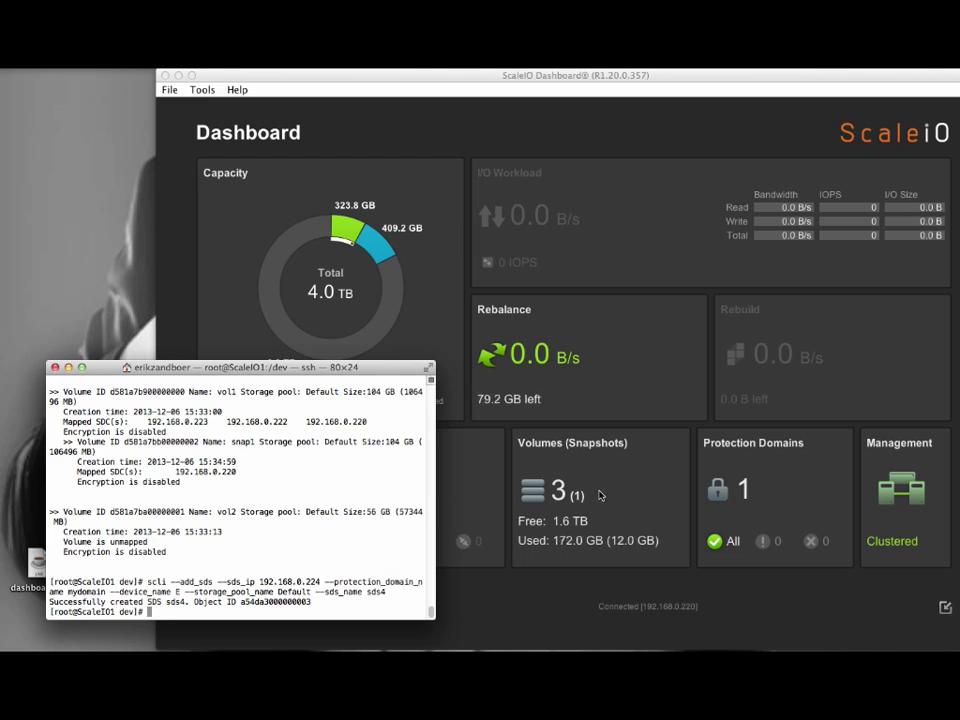
Power off the ScaleIO3 VM in vSphere Client, then minimize the client to view the dashboard.
{"action": "mouse_move", "coordinate": [866, 612]}
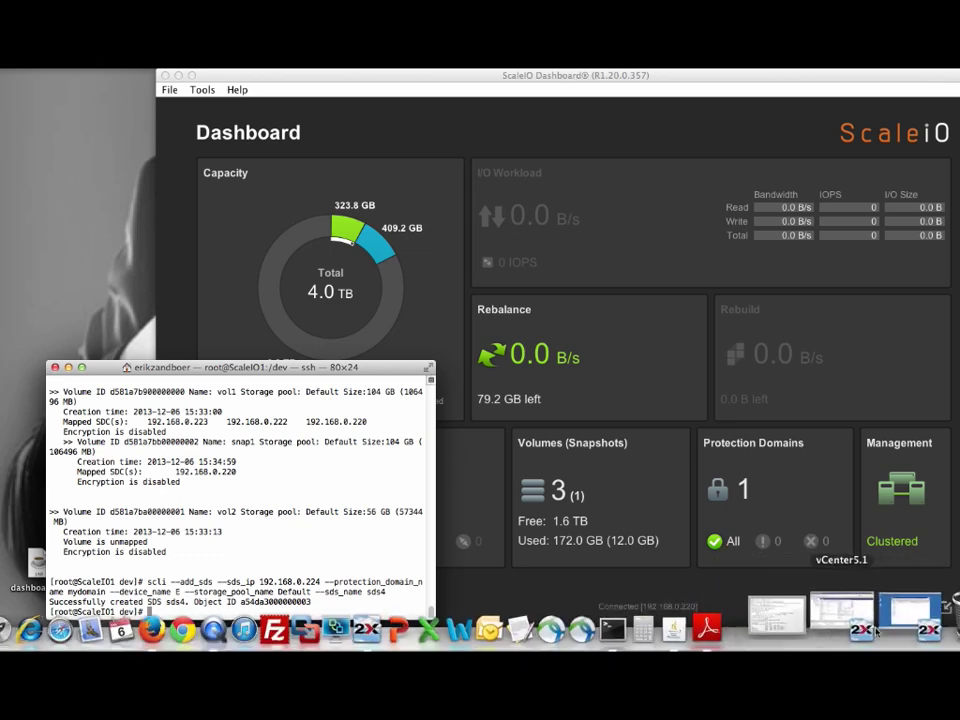
{"action": "left_click", "coordinate": [866, 612]}
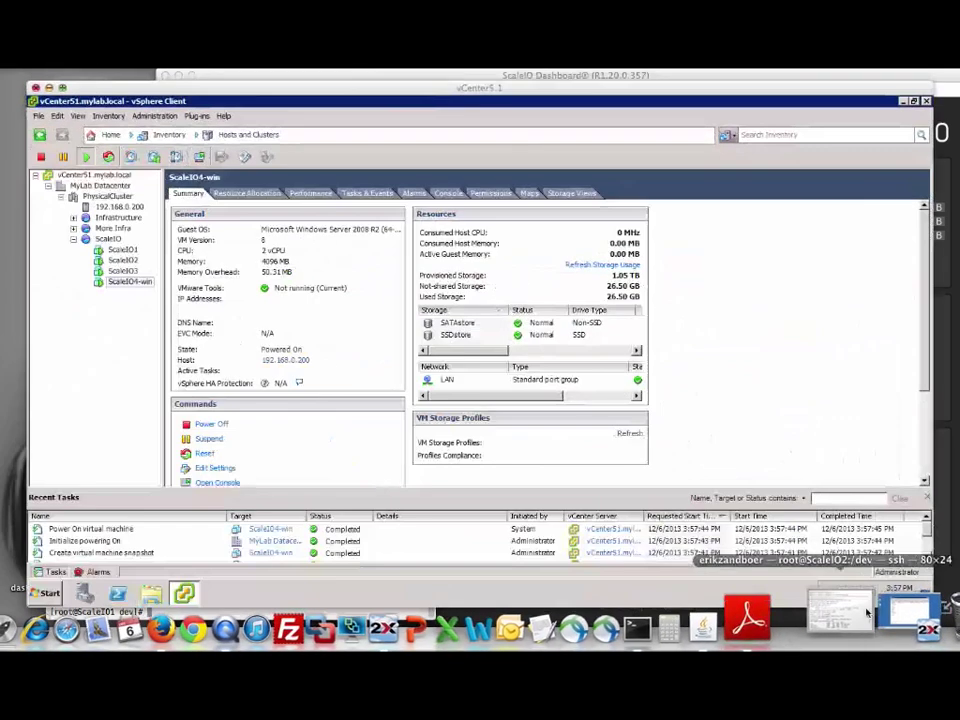
{"action": "left_click", "coordinate": [124, 270]}
{"action": "right_click", "coordinate": [124, 270]}
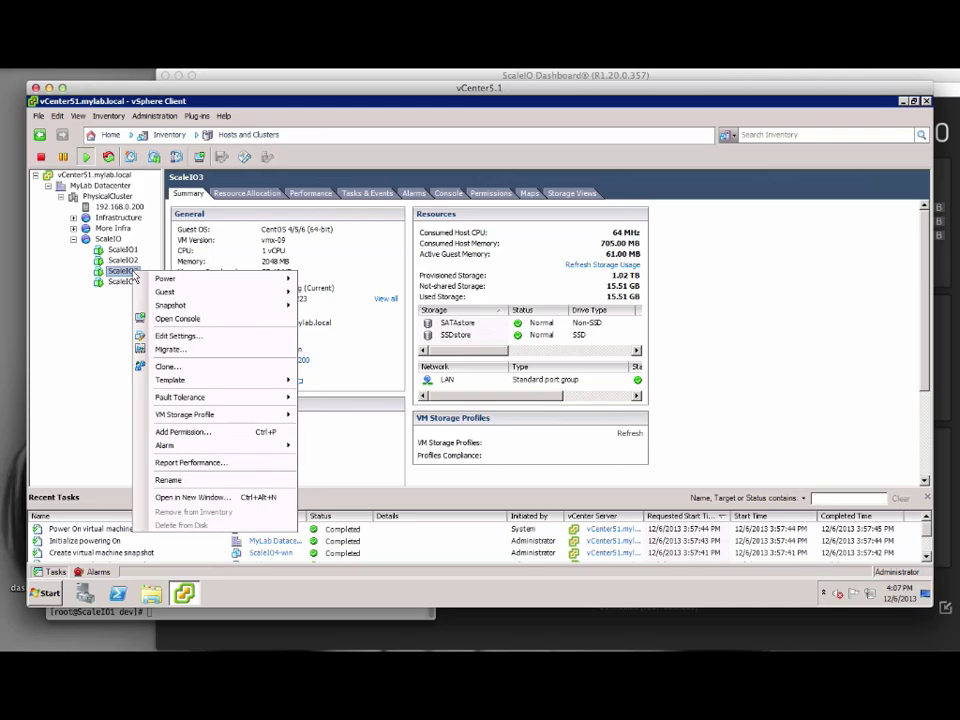
{"action": "mouse_move", "coordinate": [165, 277]}
{"action": "left_click", "coordinate": [333, 292]}
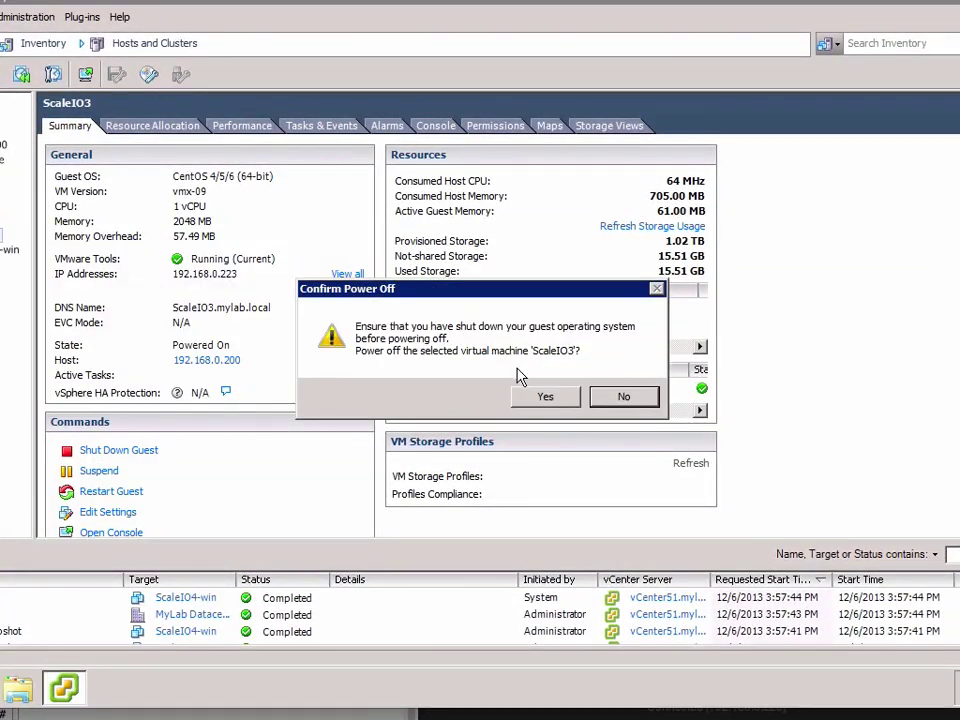
{"action": "left_click", "coordinate": [543, 397]}
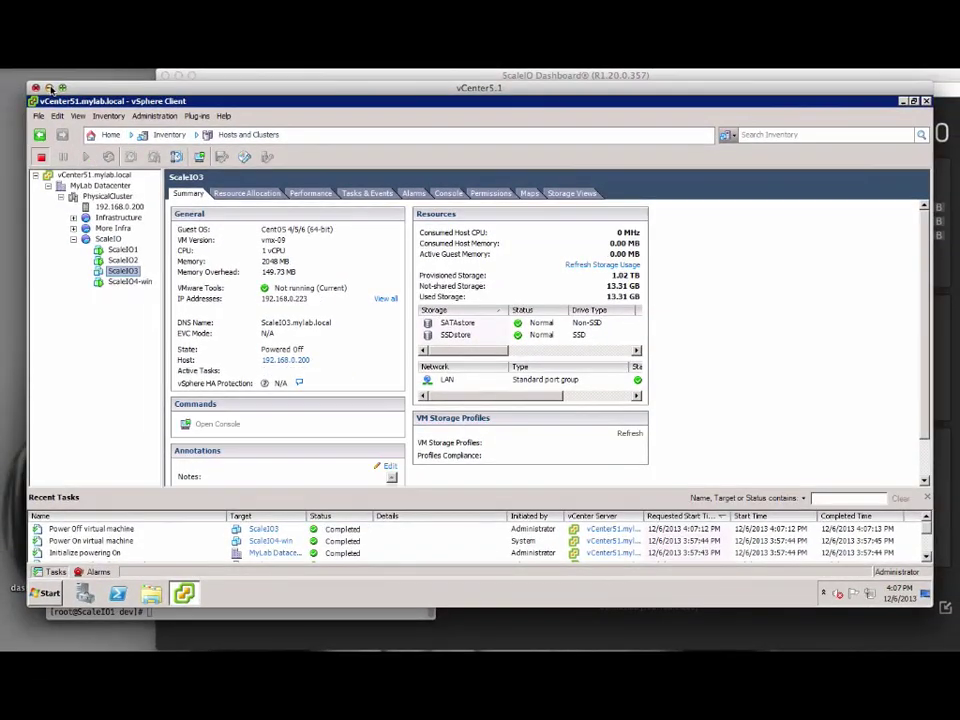
{"action": "left_click", "coordinate": [30, 76]}
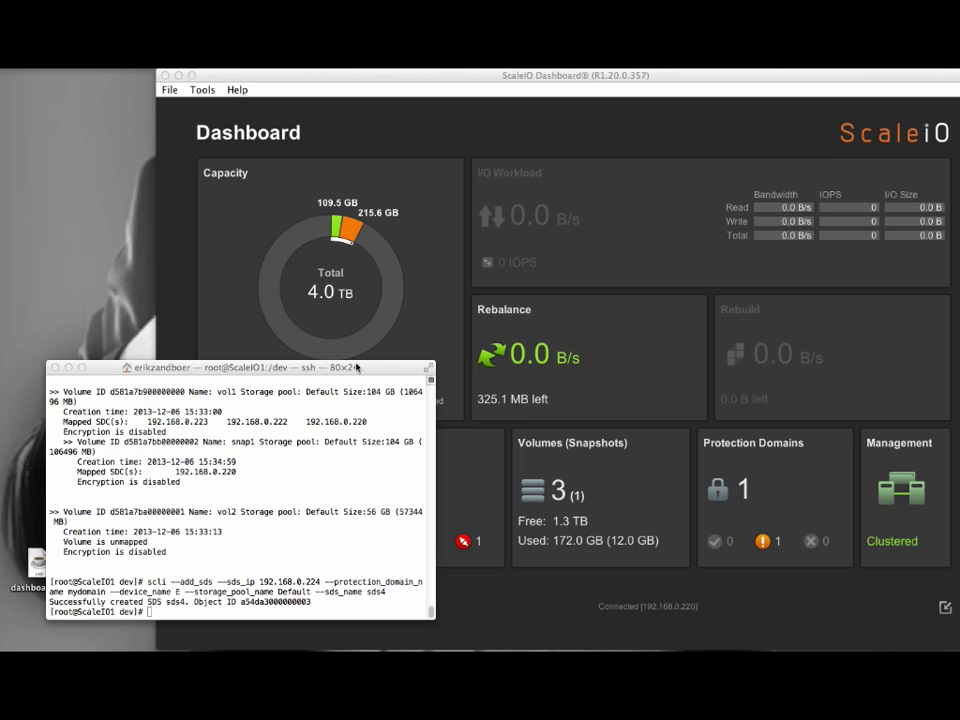
Move the terminal aside to watch the dashboard's Servers, Rebuild and Capacity panels.
{"action": "left_click_drag", "start_coordinate": [254, 368], "coordinate": [221, 131]}
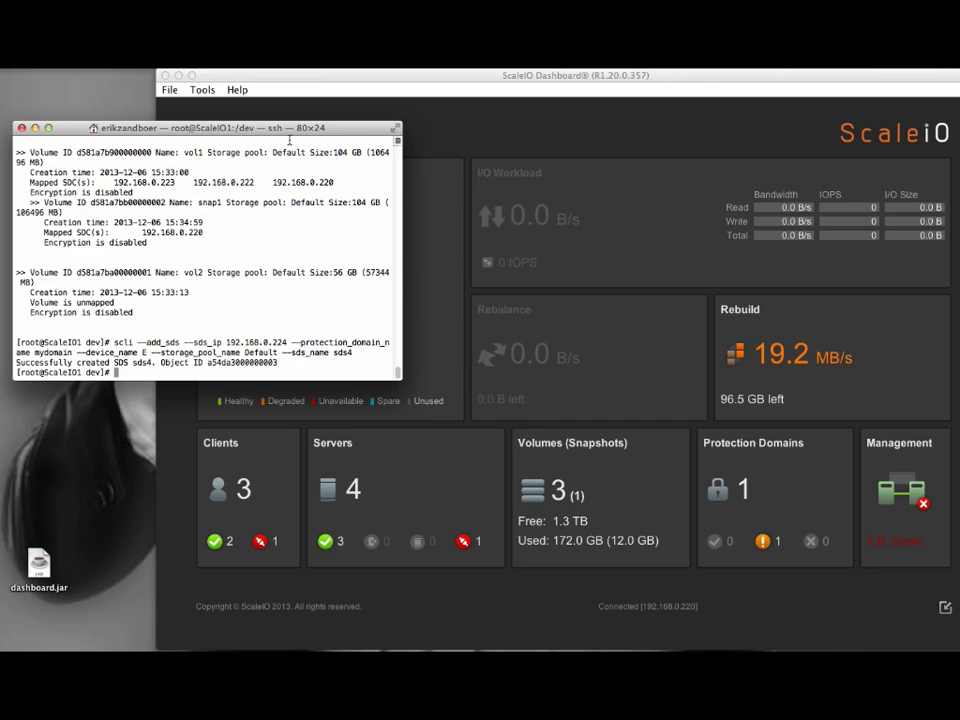
{"action": "left_click_drag", "start_coordinate": [367, 128], "coordinate": [381, 398]}
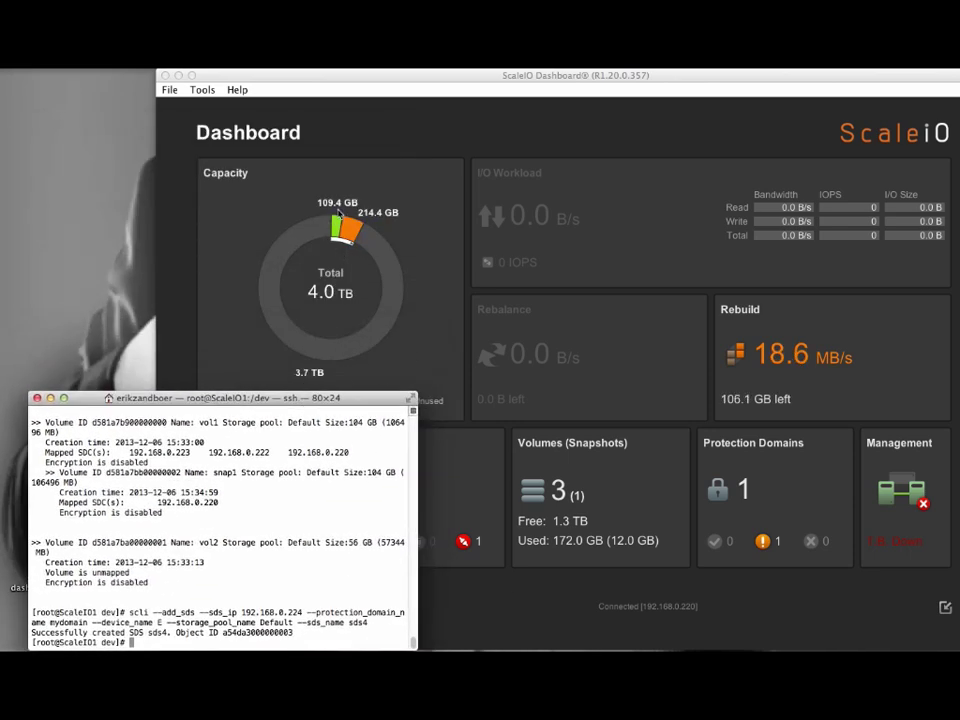
Power ScaleIO3 back on from the vSphere Commands panel and minimize the client.
{"action": "mouse_move", "coordinate": [775, 640]}
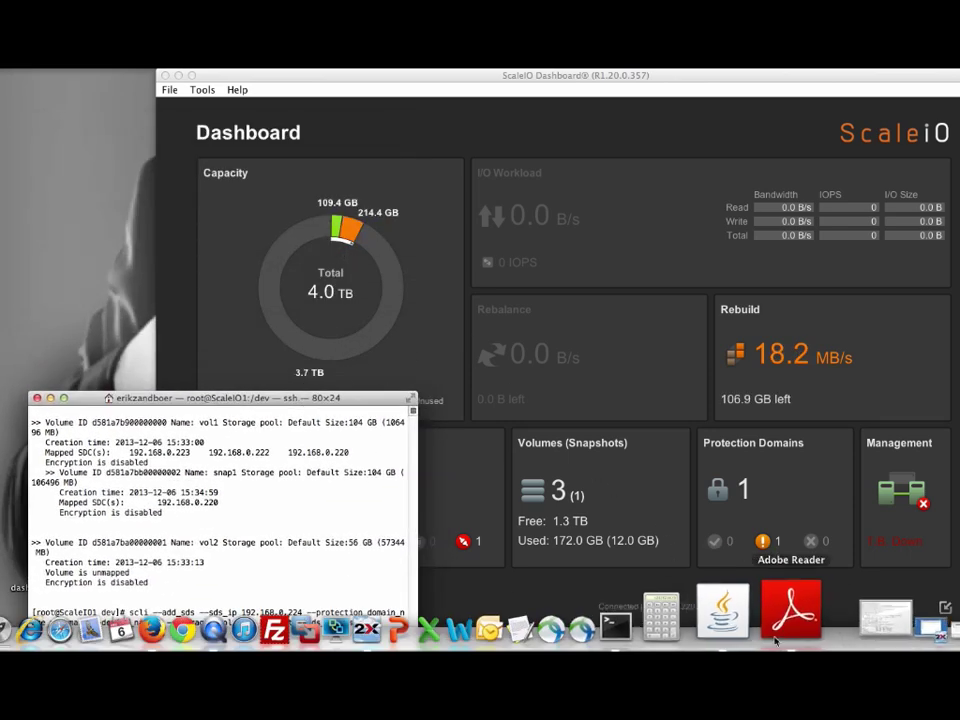
{"action": "left_click", "coordinate": [895, 618]}
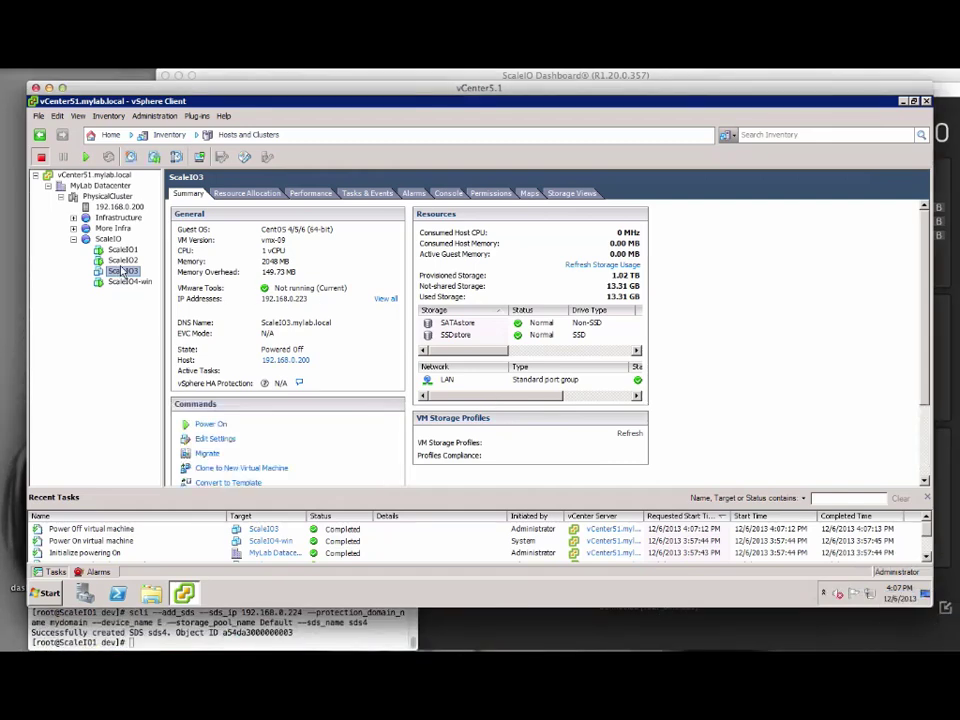
{"action": "left_click", "coordinate": [210, 424]}
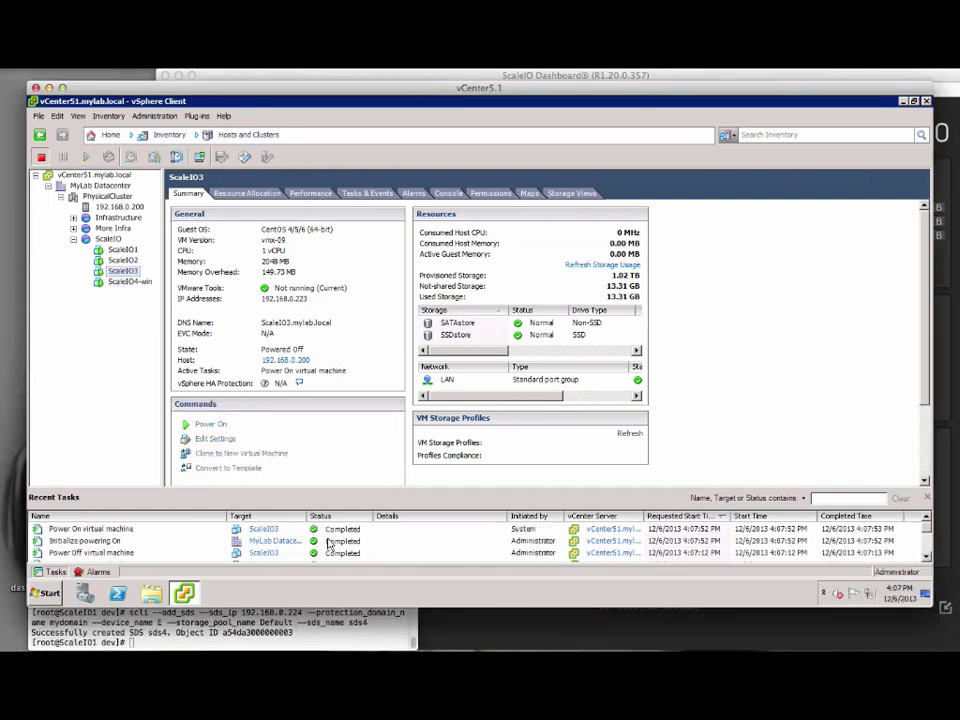
{"action": "left_click", "coordinate": [49, 89]}
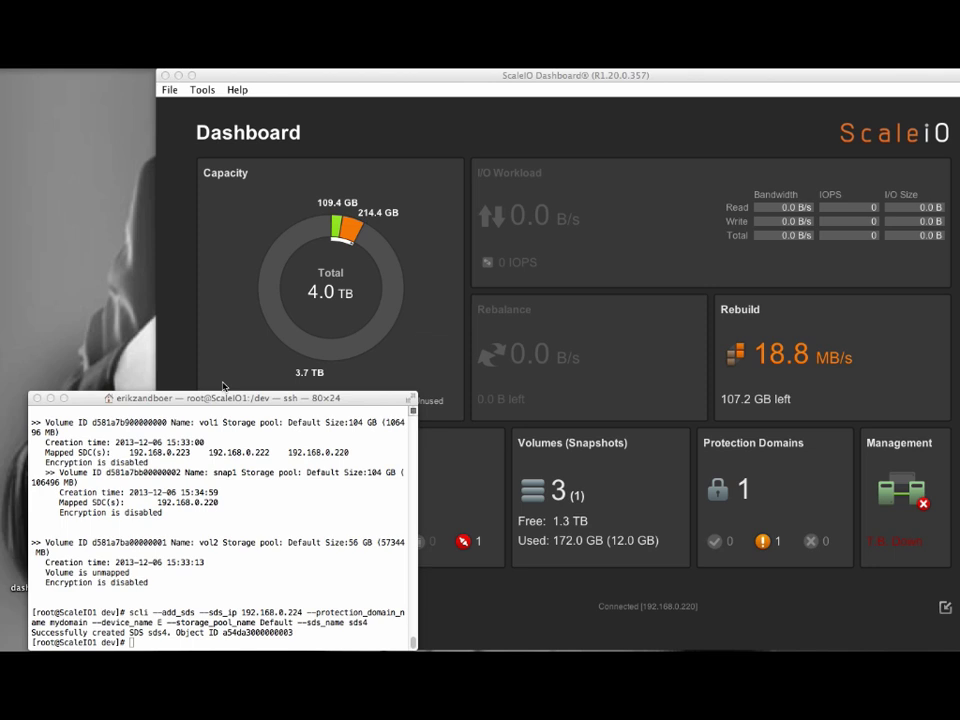
Bring the ScaleIO Dashboard forward and run scli --query_all_sdc to list the three connected SDCs.
{"action": "left_click", "coordinate": [223, 386]}
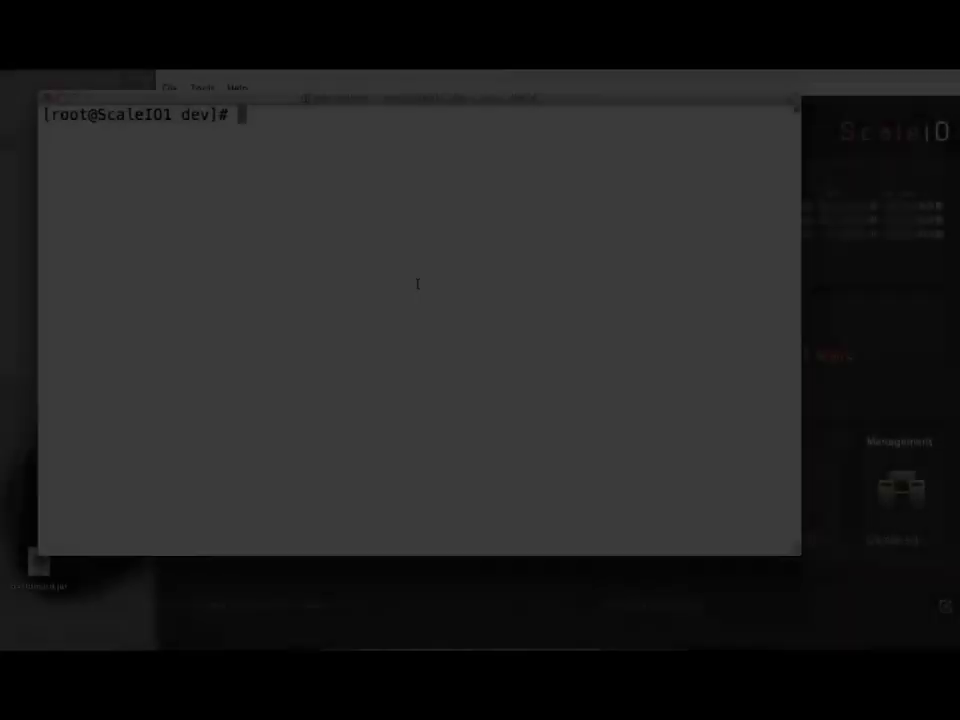
{"action": "type", "text": "scli --query_all_sdc"}
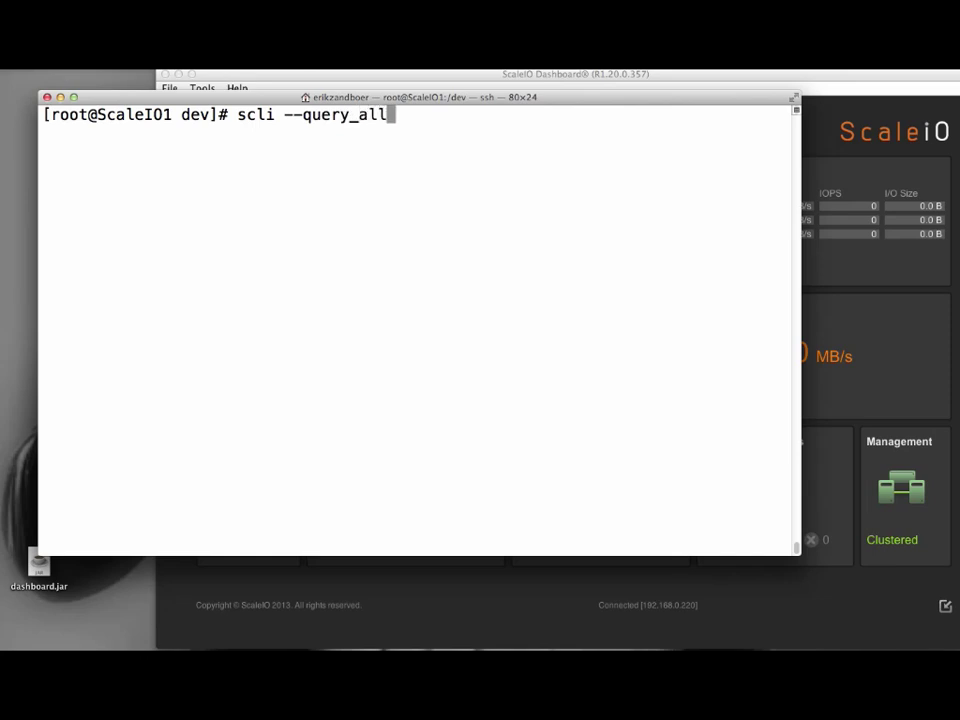
{"action": "key", "text": "Return"}
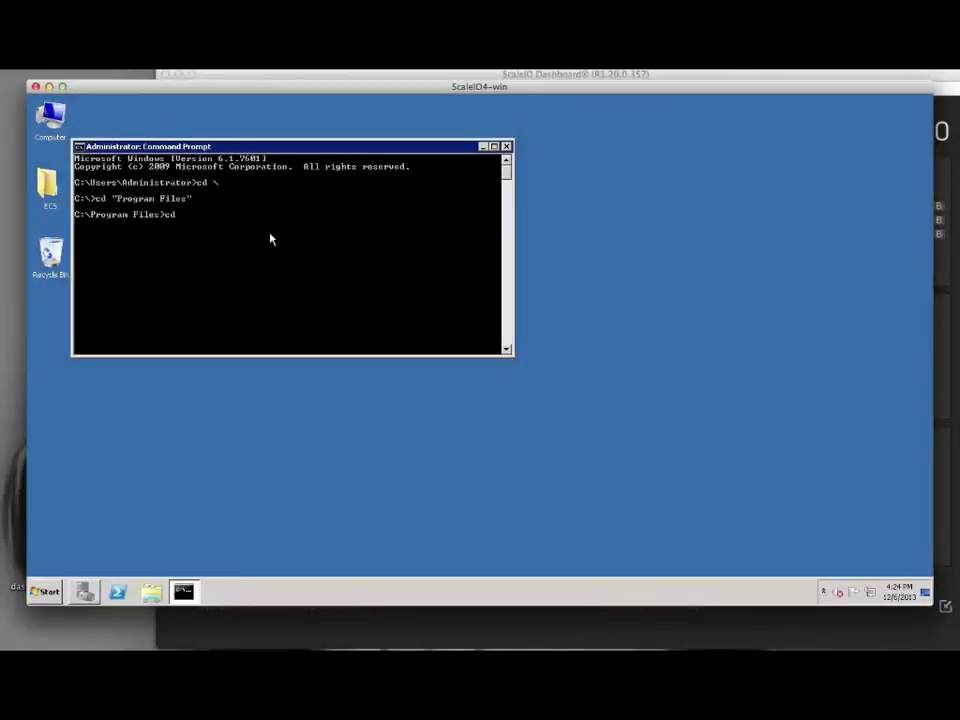
Change into C:\Program Files\scaleio\ecs\SDC\bin and list its files.
{"action": "type", "text": "scaleio"}
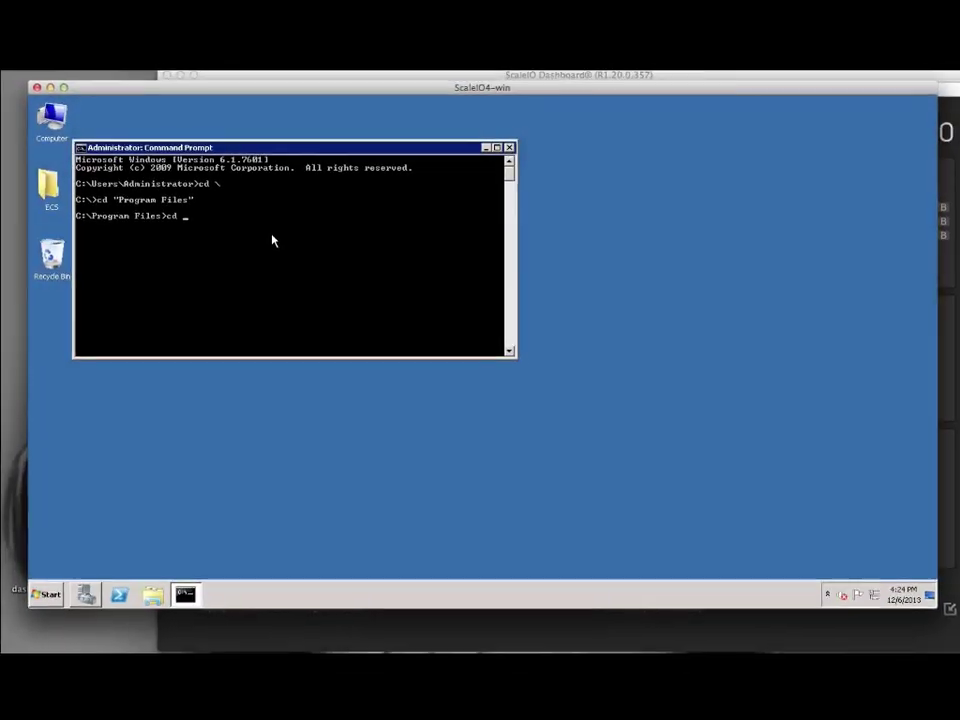
{"action": "key", "text": "Return"}
{"action": "type", "text": "cd ecs"}
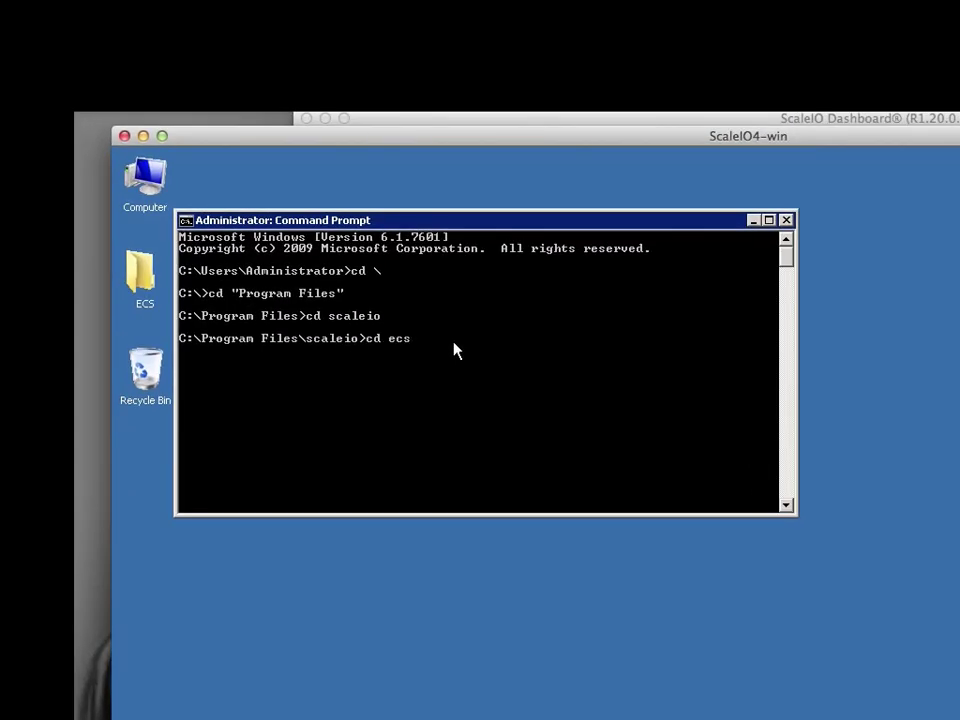
{"action": "key", "text": "Return"}
{"action": "type", "text": "cd sdc"}
{"action": "key", "text": "Return"}
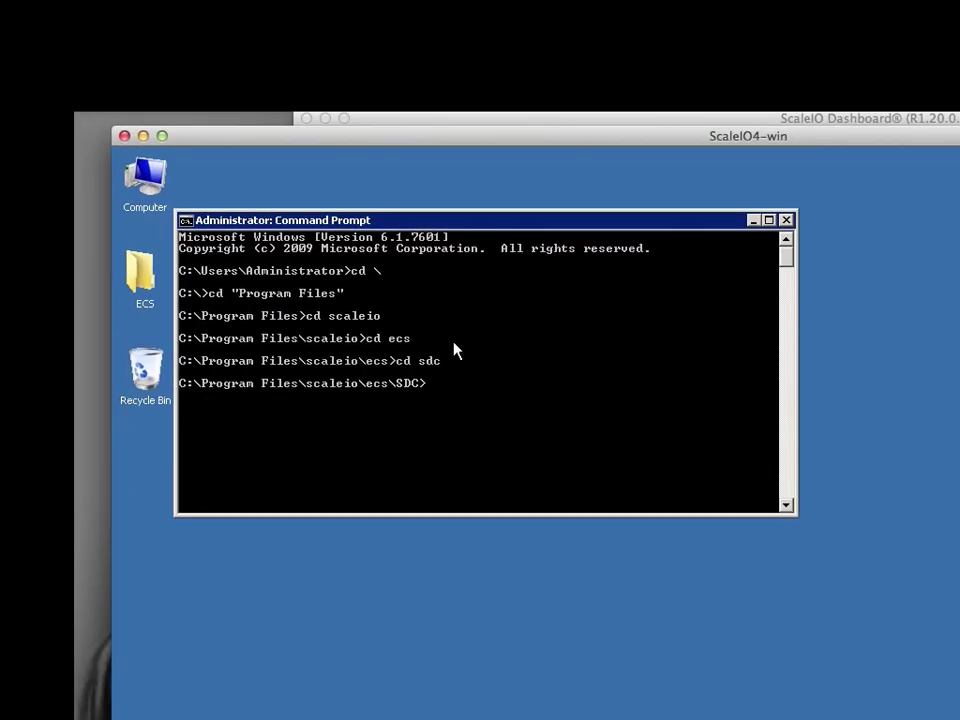
{"action": "type", "text": "cd bin"}
{"action": "key", "text": "Return"}
{"action": "type", "text": "dir"}
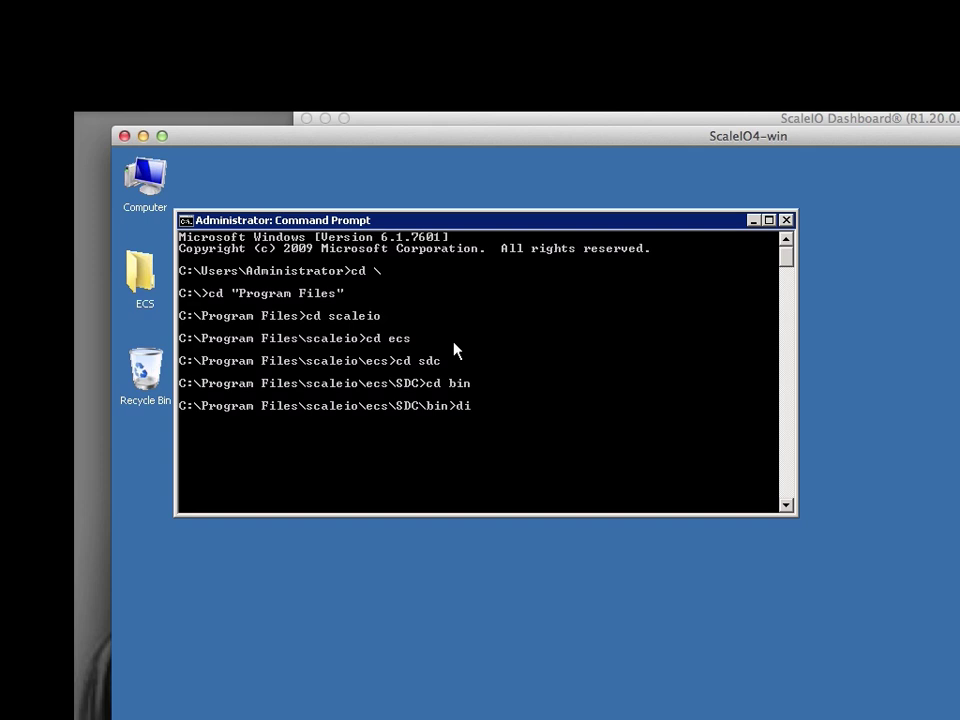
{"action": "key", "text": "Return"}
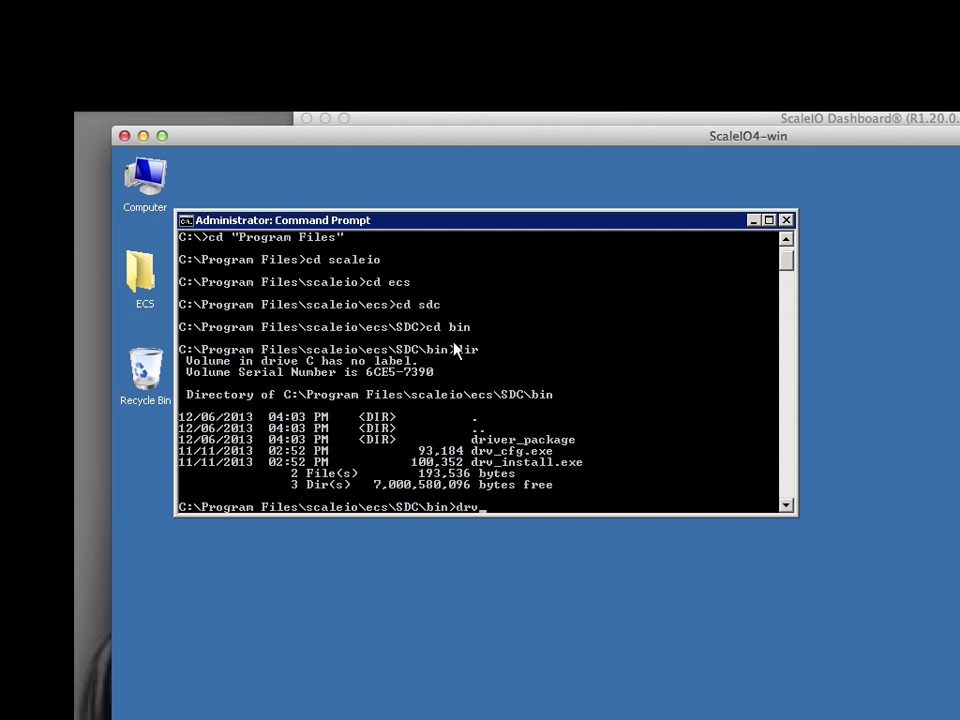
Run drv_cfg.exe --add_mdm to link the SDC to MDM 192.168.0.220.
{"action": "type", "text": "drv"}
{"action": "key", "text": "Tab"}
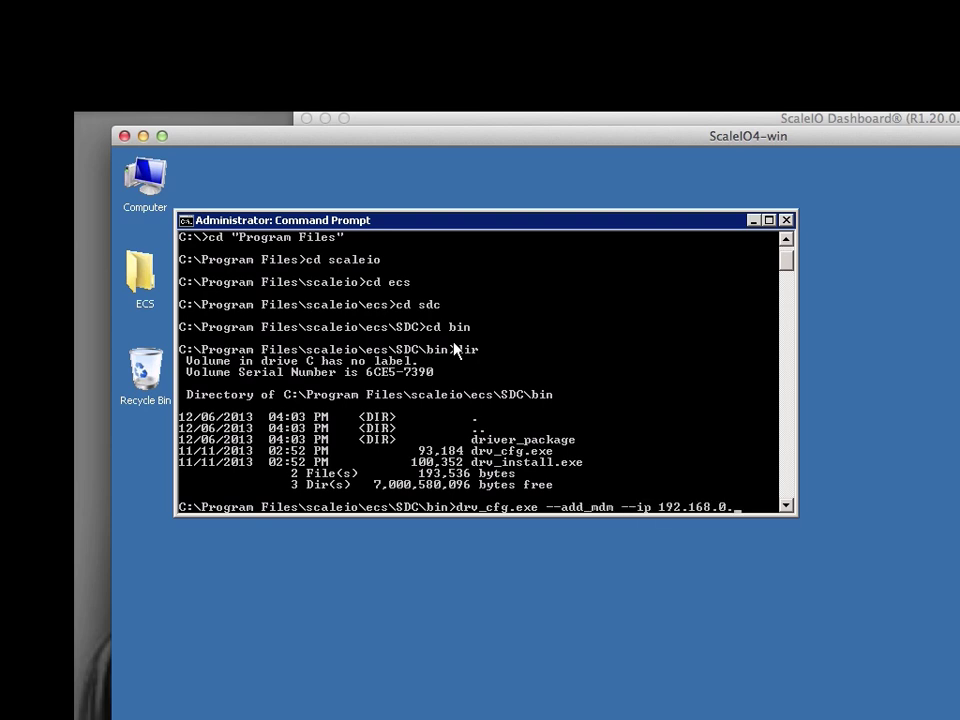
{"action": "key", "text": "Return"}
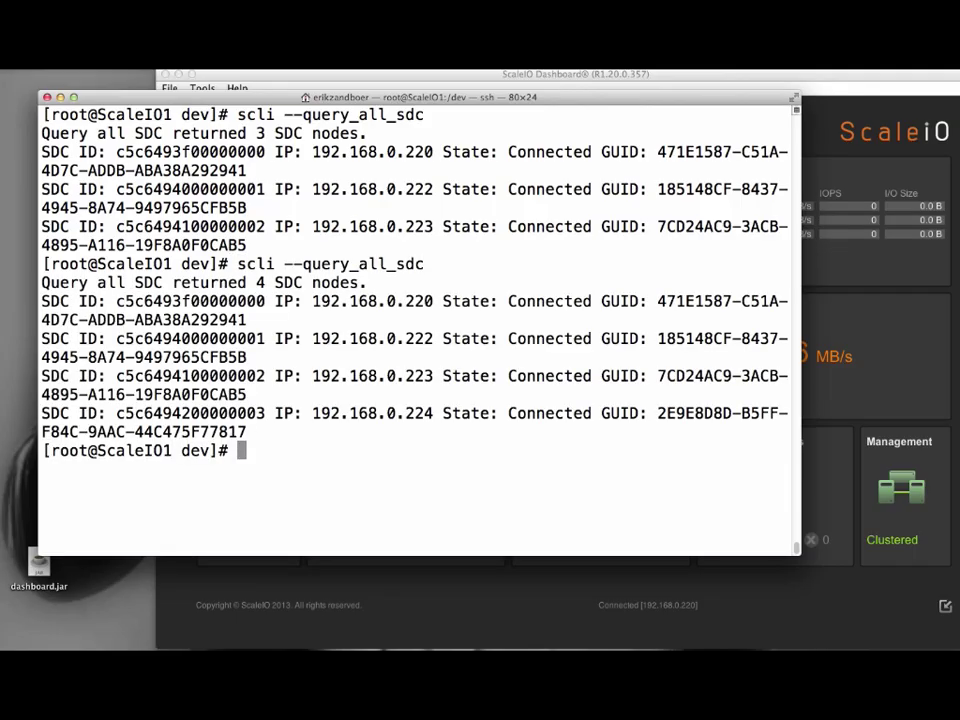
Map vol2 to the SDC at 192.168.0.224 with scli --map_volume_to_sdc.
{"action": "type", "text": "scli --map_vol"}
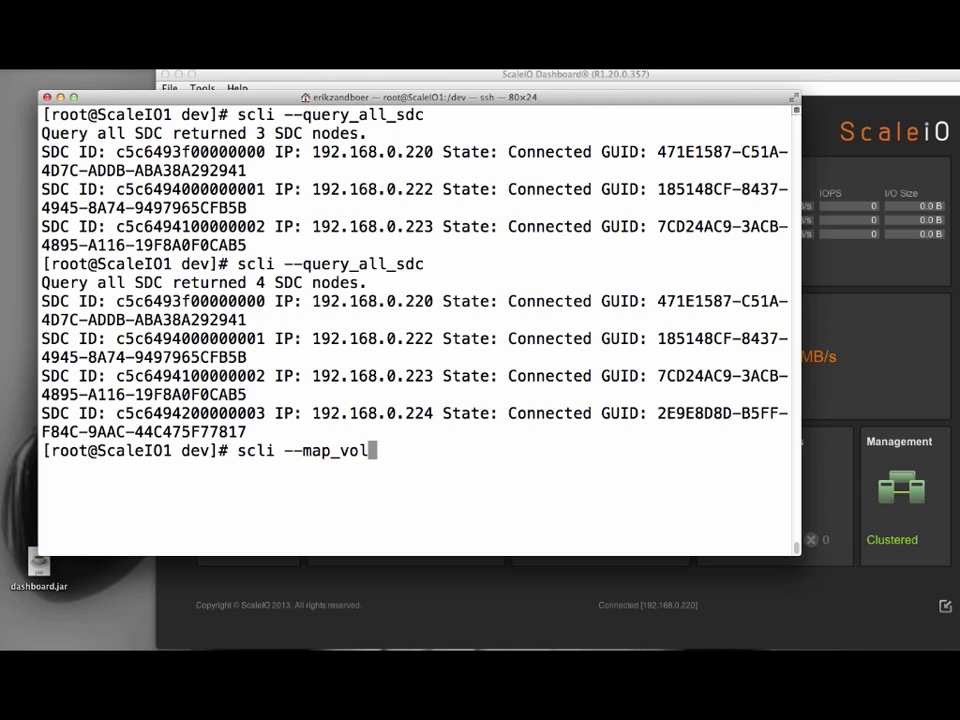
{"action": "type", "text": "ume_to_sdc --volu"}
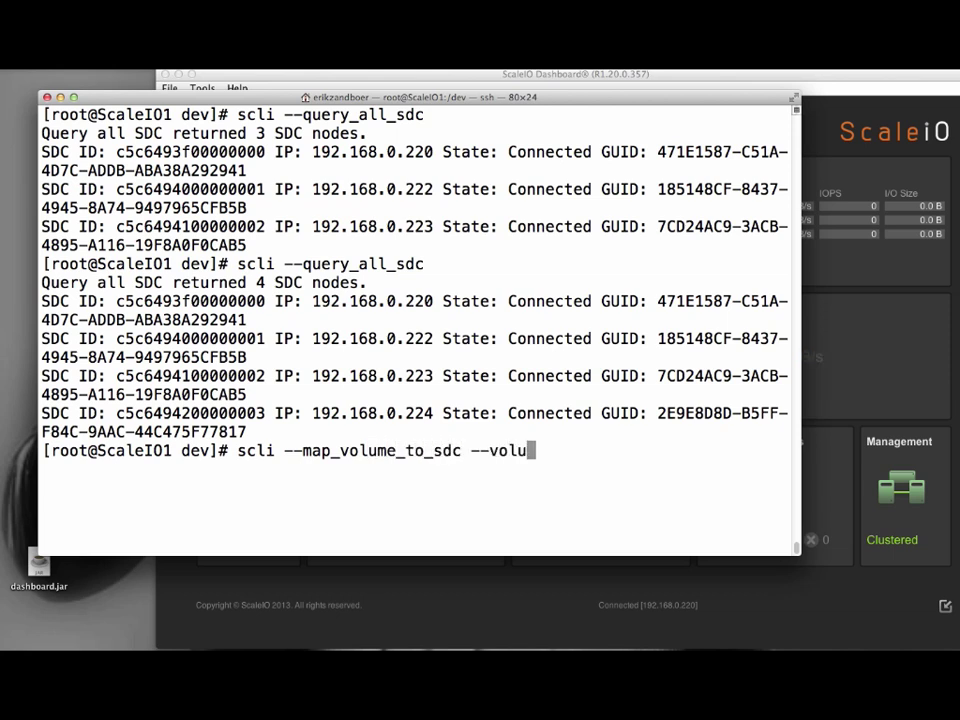
{"action": "type", "text": "me_name vol2 -"}
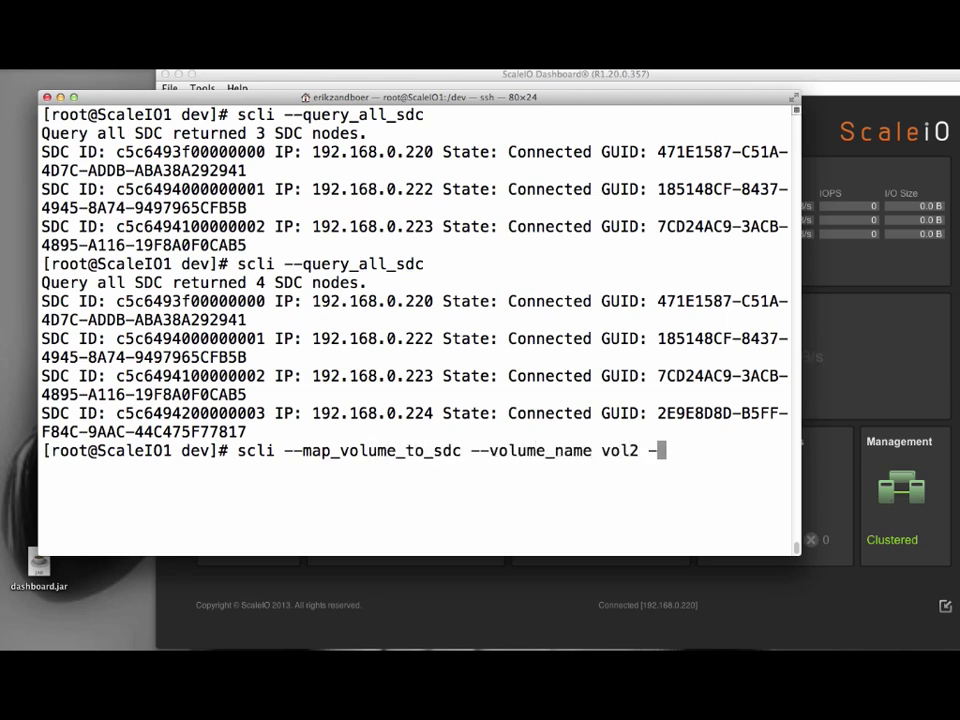
{"action": "type", "text": "-sdc_ip 192.168.0."}
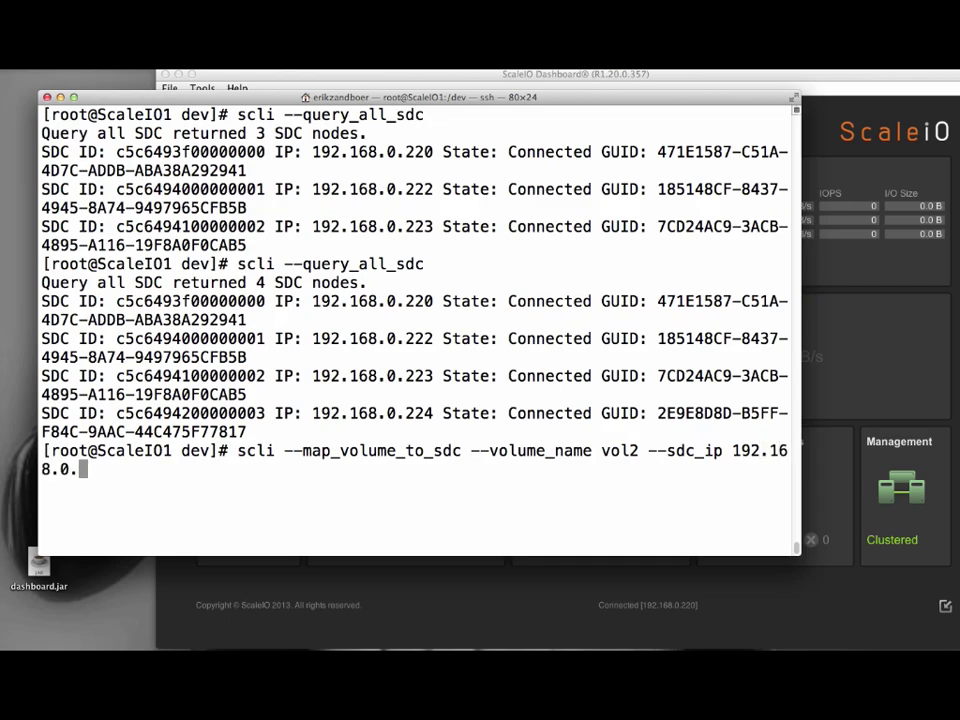
{"action": "type", "text": "224"}
{"action": "key", "text": "Return"}
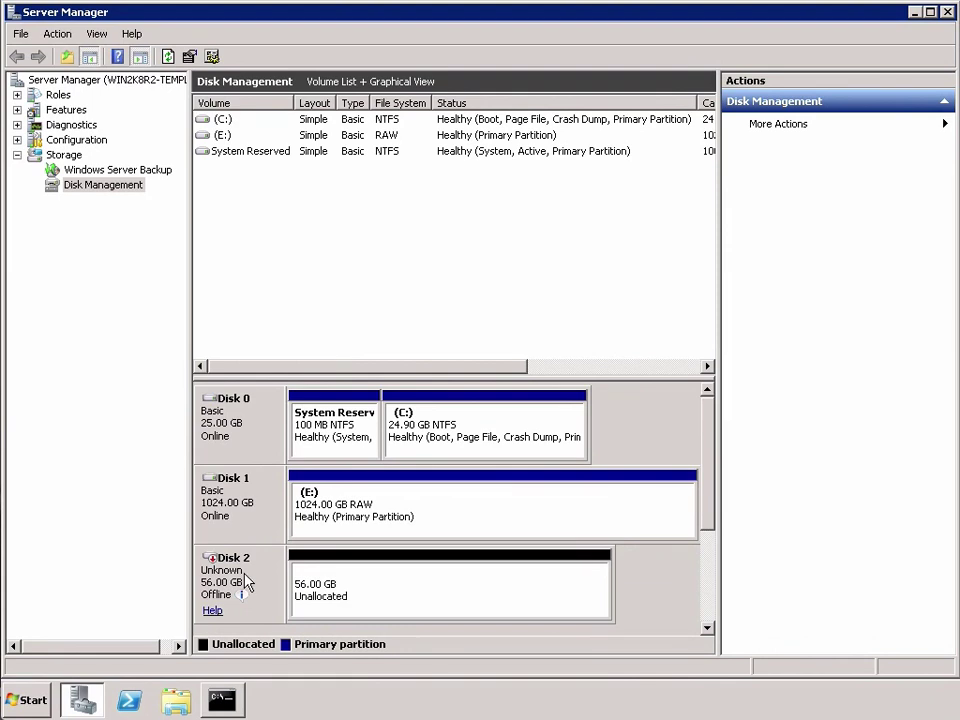
Bring the 56 GB Disk 2 online and initialize it.
{"action": "right_click", "coordinate": [201, 507]}
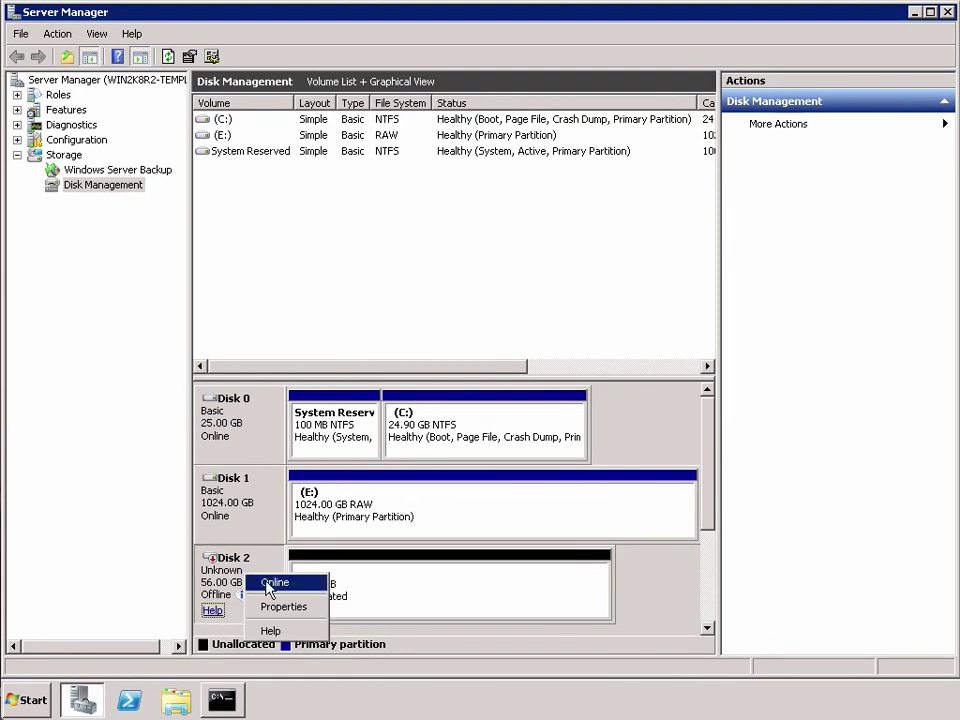
{"action": "left_click", "coordinate": [266, 582]}
{"action": "right_click", "coordinate": [254, 590]}
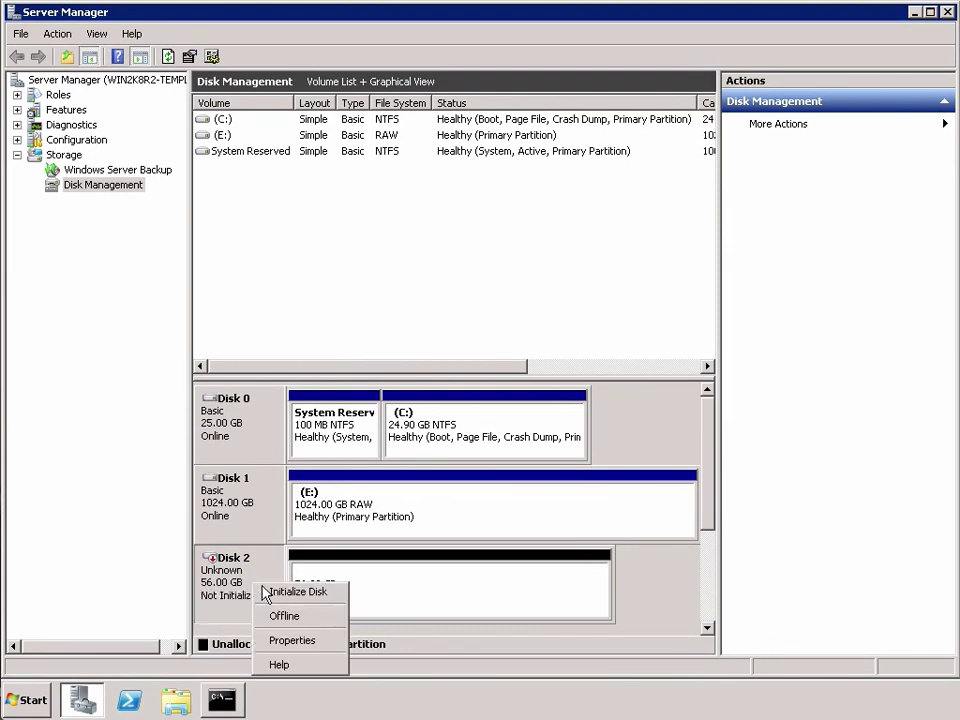
{"action": "left_click", "coordinate": [268, 591]}
{"action": "left_click", "coordinate": [546, 452]}
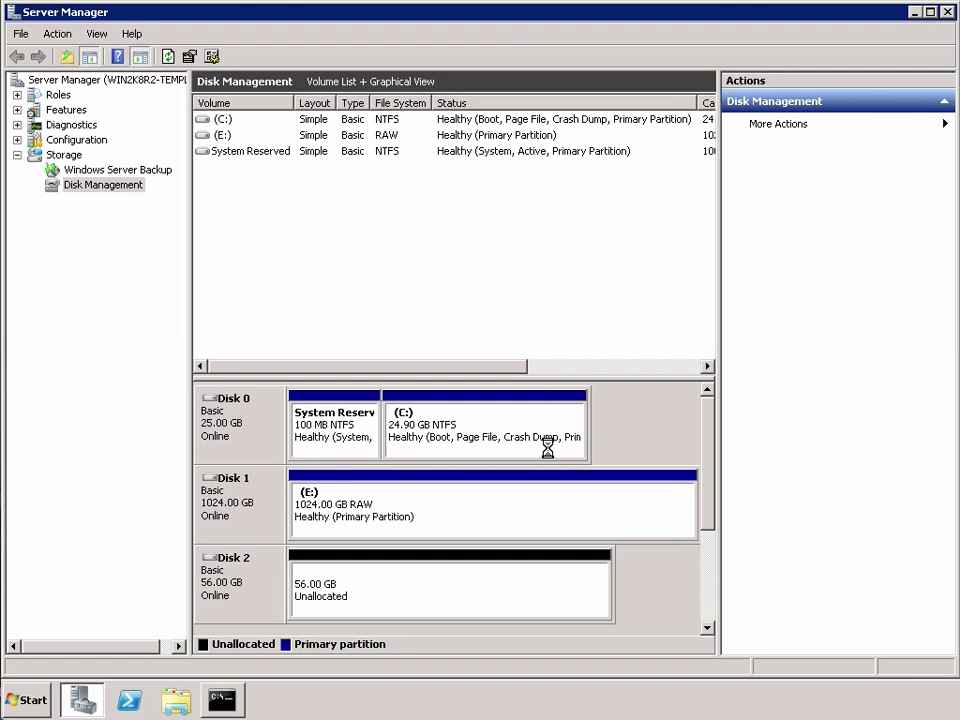
Create a full 57341 MB NTFS simple volume on drive F labelled ScaleIO-volume.
{"action": "right_click", "coordinate": [385, 593]}
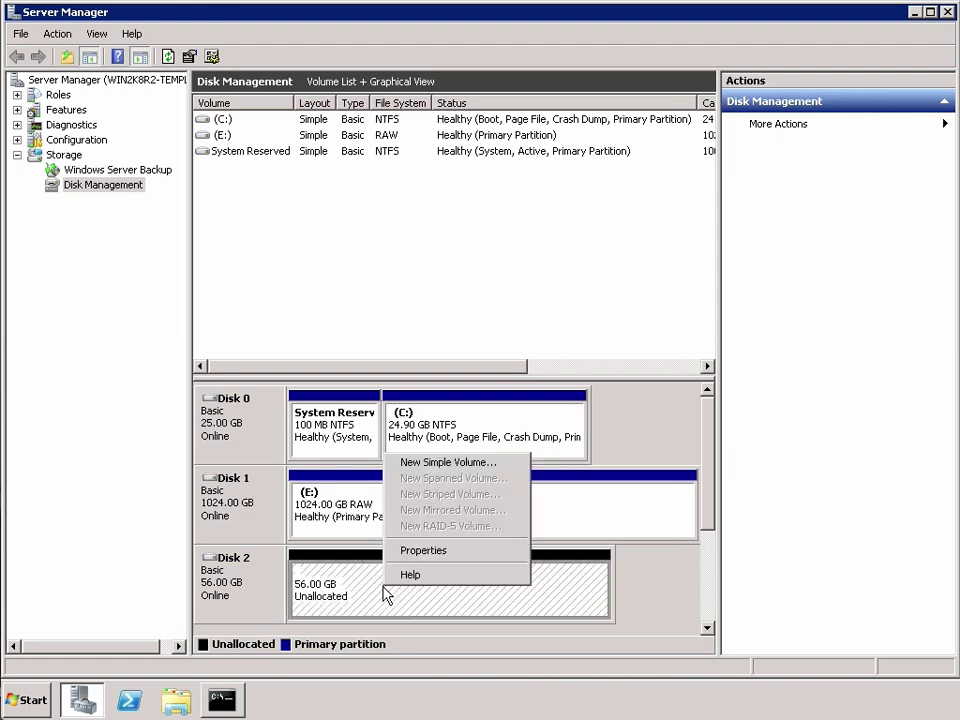
{"action": "left_click", "coordinate": [420, 464]}
{"action": "left_click", "coordinate": [547, 449]}
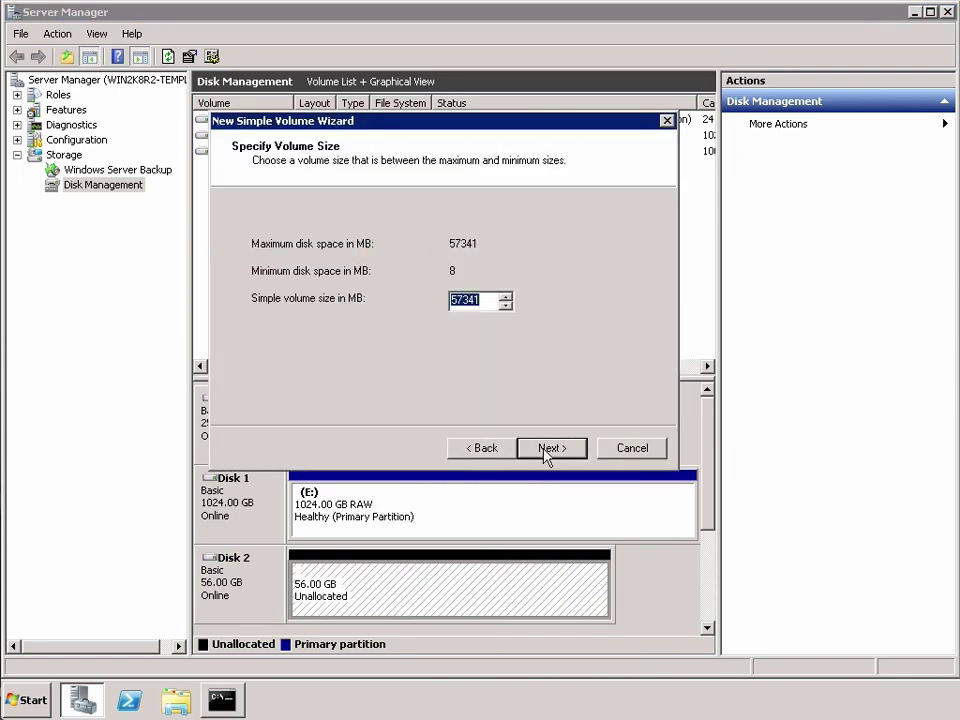
{"action": "left_click", "coordinate": [547, 449]}
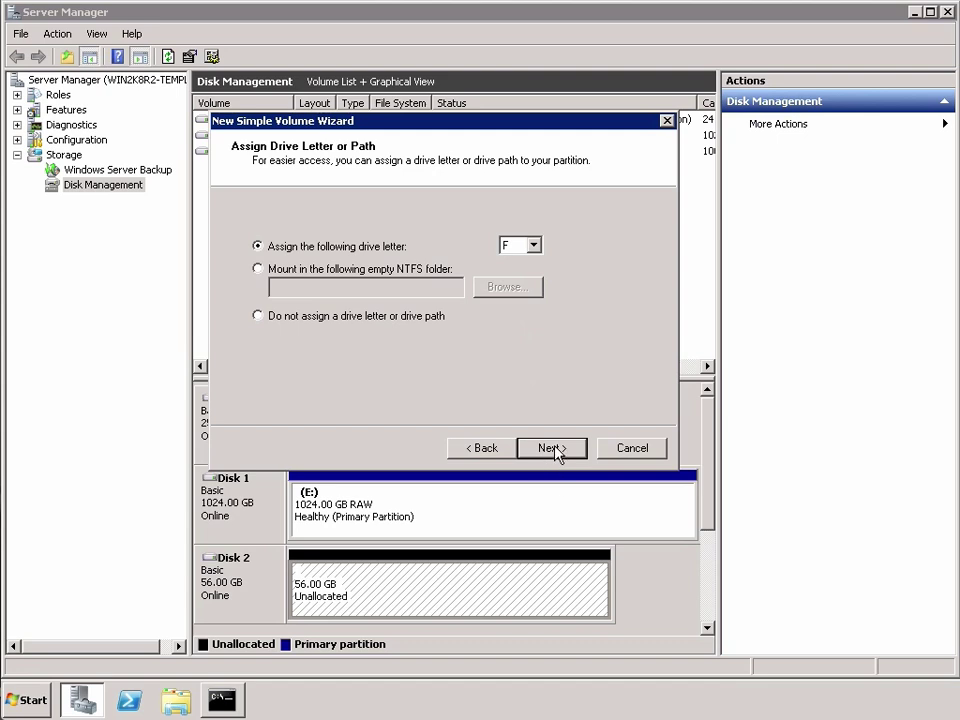
{"action": "left_click", "coordinate": [552, 449]}
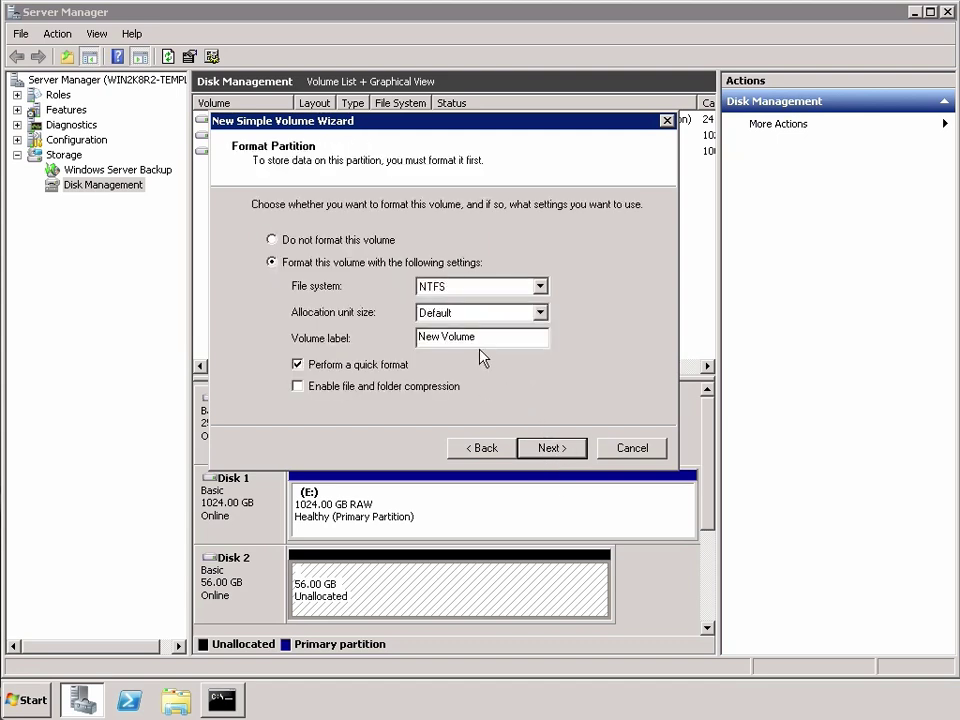
{"action": "left_click_drag", "start_coordinate": [476, 337], "coordinate": [419, 337]}
{"action": "type", "text": "ScaleIO-volume"}
{"action": "left_click", "coordinate": [551, 450]}
{"action": "left_click", "coordinate": [552, 449]}
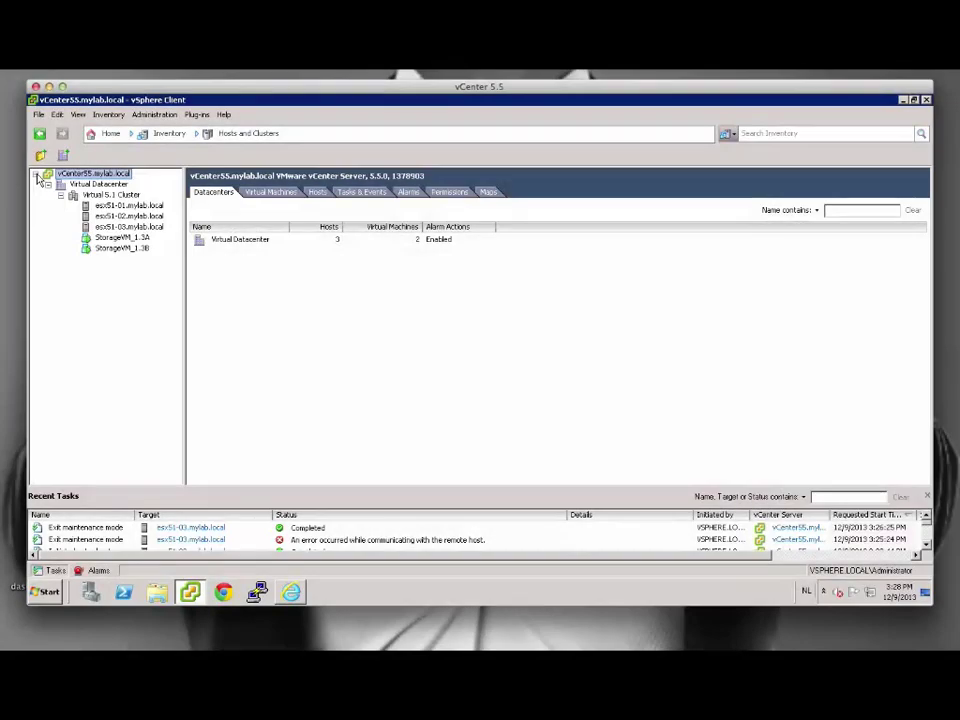
Review esx51-01's esx51-01-localSATA datastore, then the StorageVM_1.3A and StorageVM_1.3B summaries.
{"action": "left_click", "coordinate": [110, 205]}
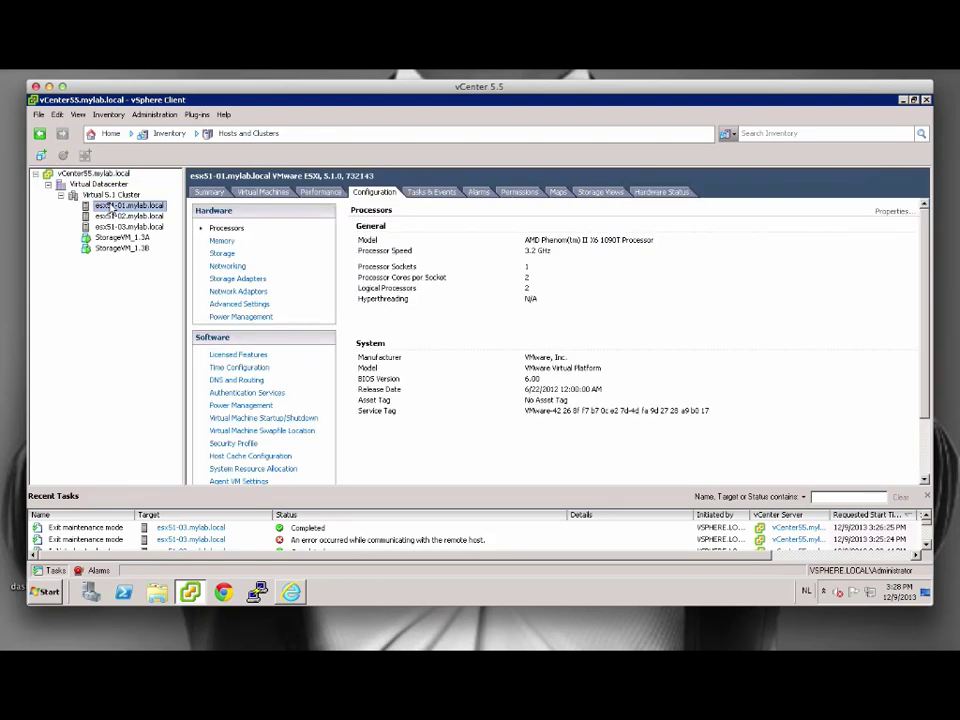
{"action": "left_click", "coordinate": [222, 254]}
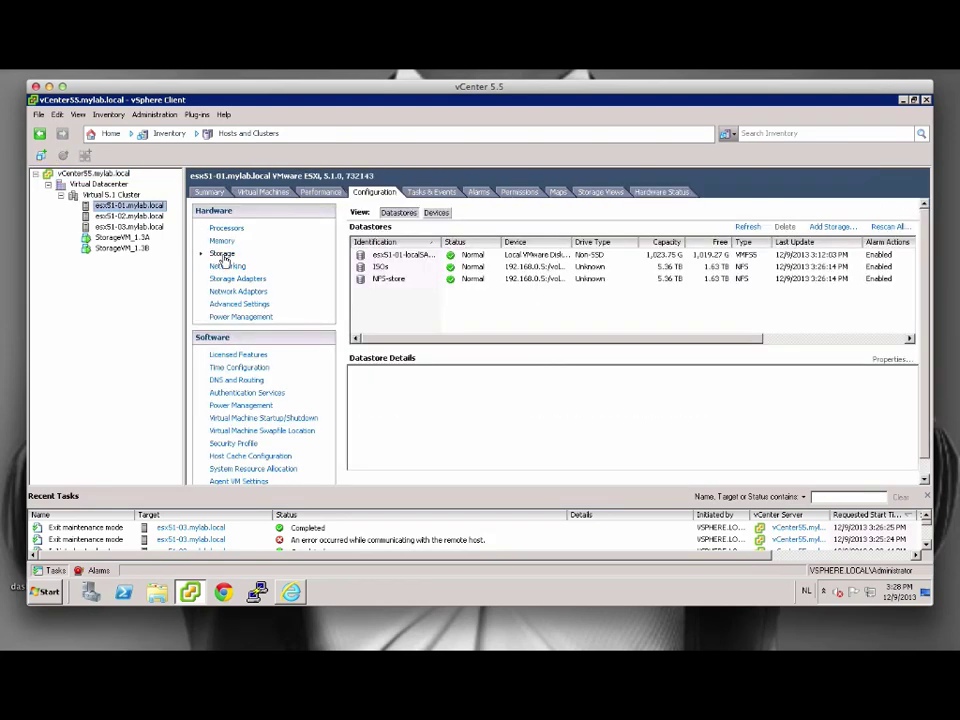
{"action": "left_click_drag", "start_coordinate": [436, 244], "coordinate": [458, 247]}
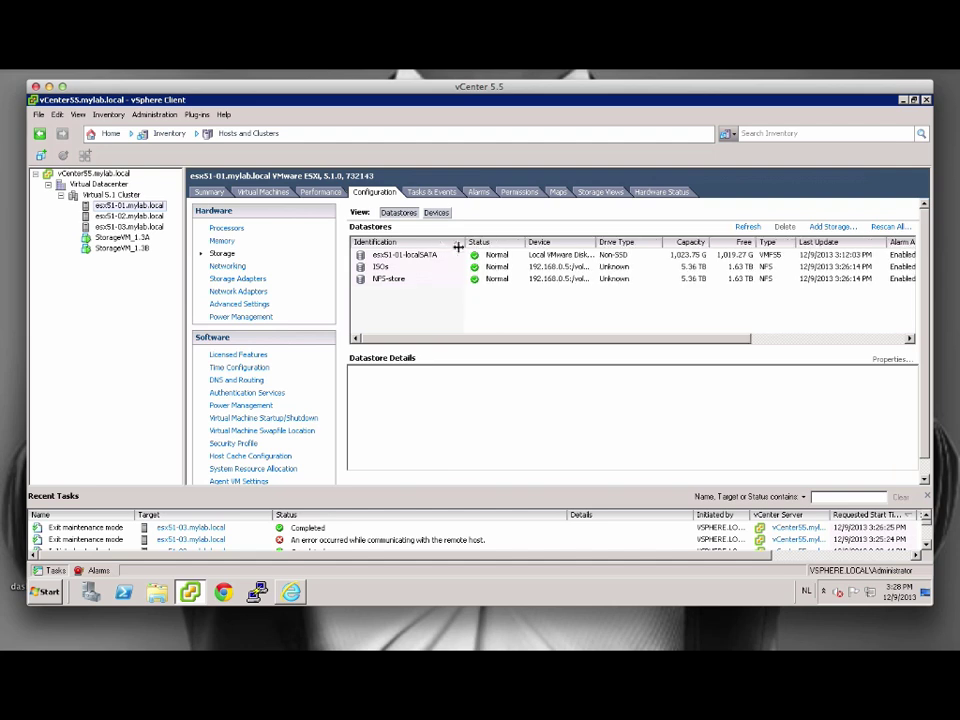
{"action": "left_click", "coordinate": [455, 255]}
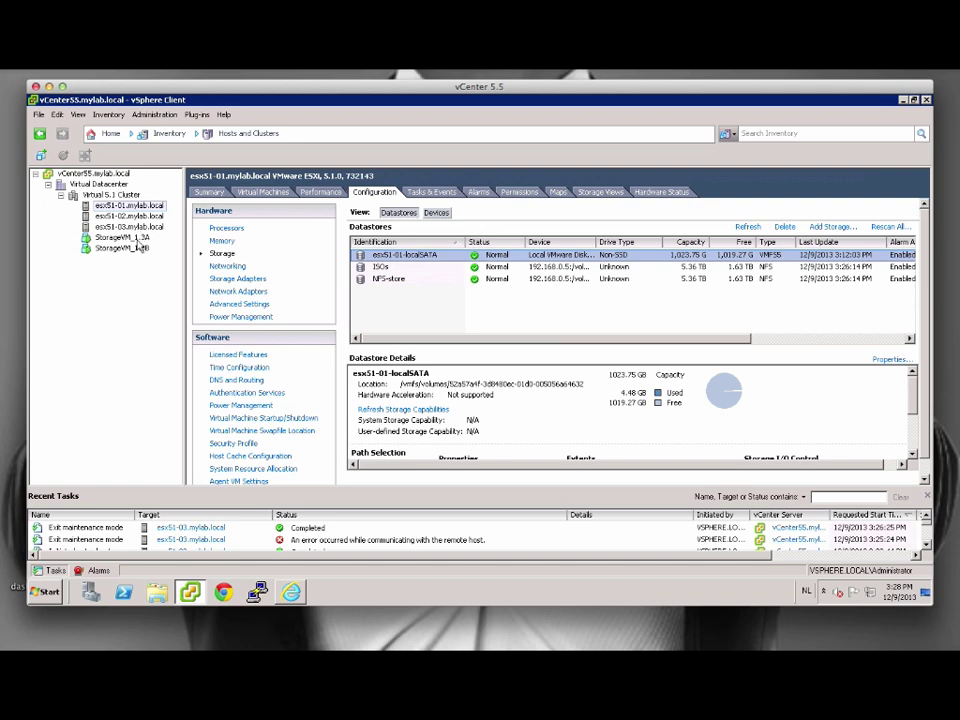
{"action": "left_click", "coordinate": [138, 239]}
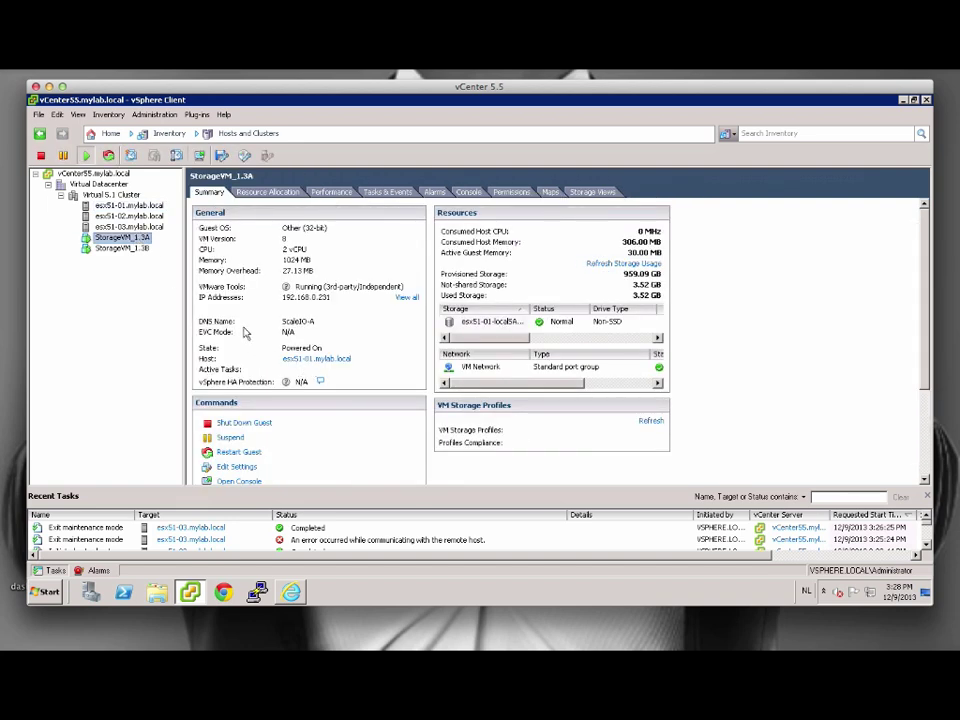
{"action": "left_click", "coordinate": [122, 248]}
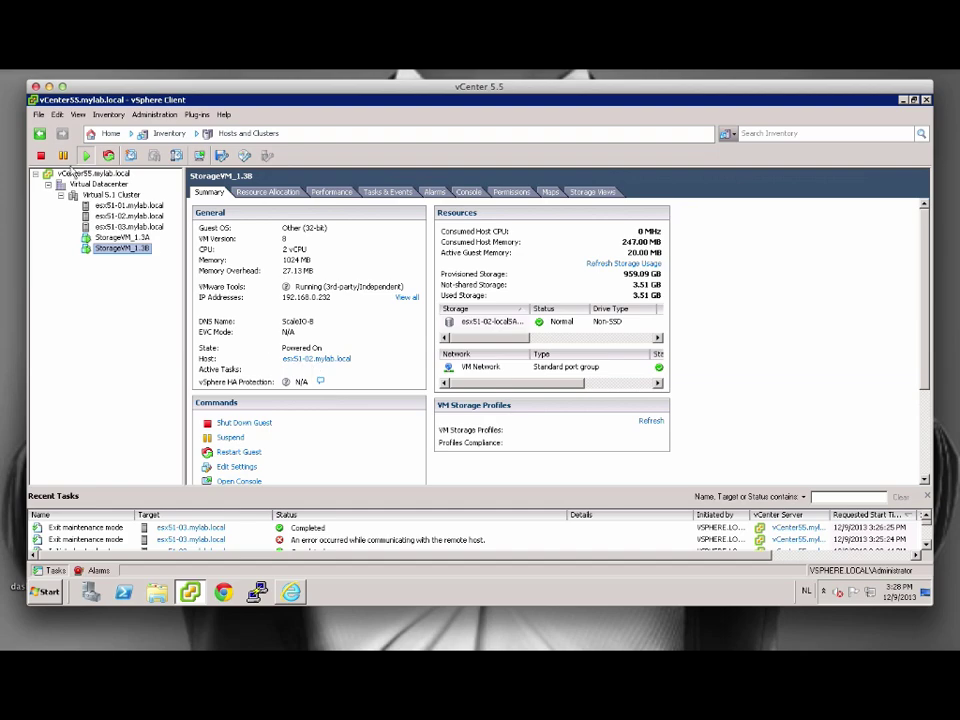
Start the Deploy OVF Template wizard and name the new VM StorageVM_1.3C.
{"action": "left_click", "coordinate": [38, 114]}
{"action": "left_click", "coordinate": [68, 150]}
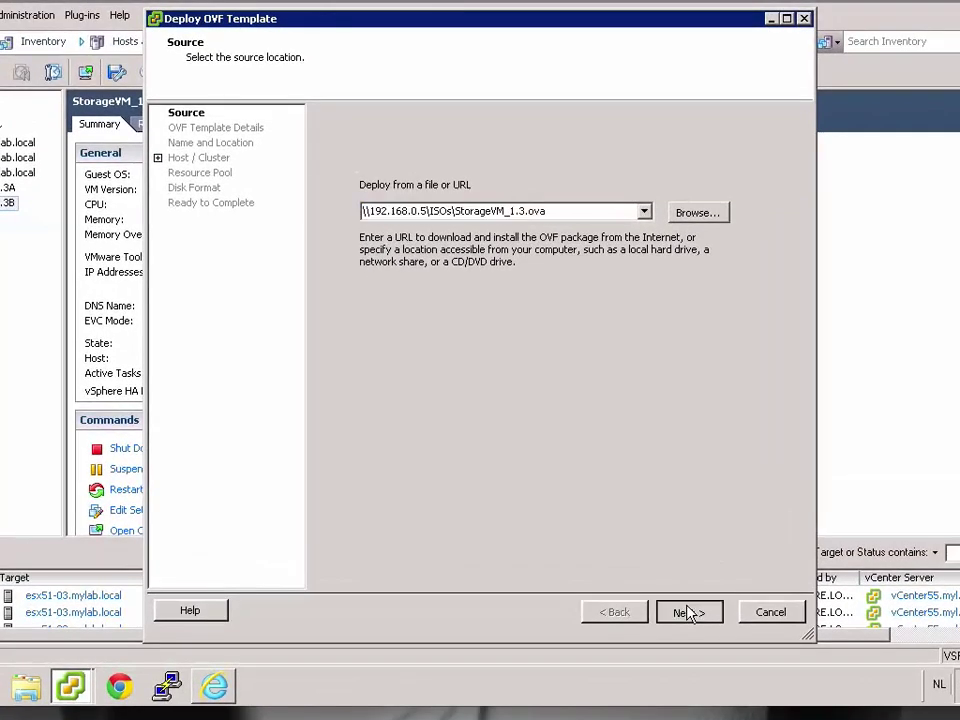
{"action": "left_click", "coordinate": [688, 612]}
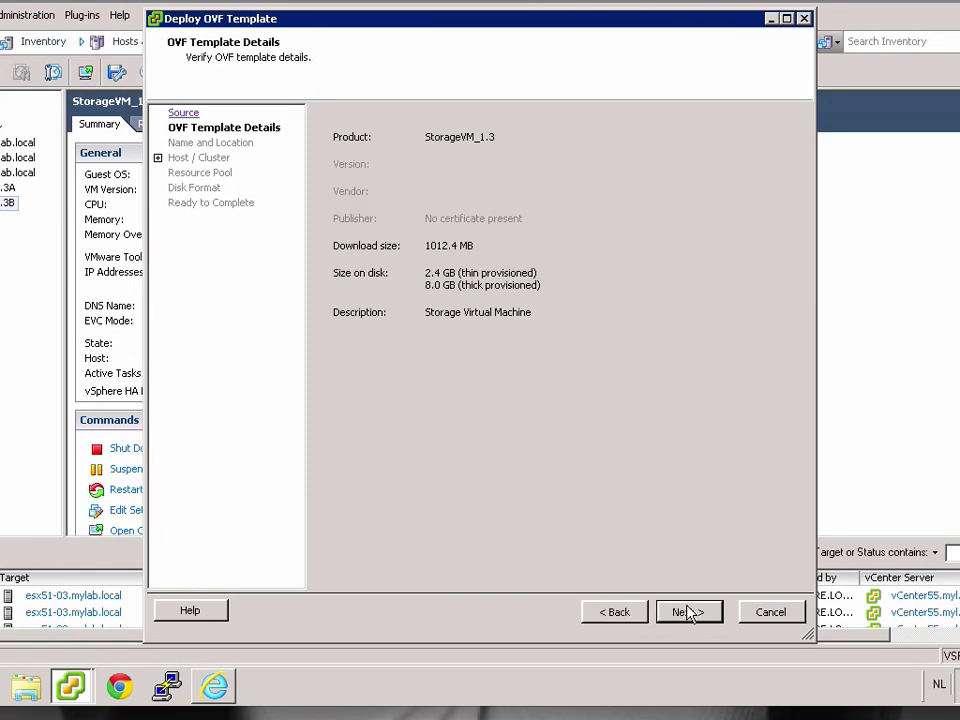
{"action": "left_click", "coordinate": [687, 611]}
{"action": "left_click", "coordinate": [401, 133]}
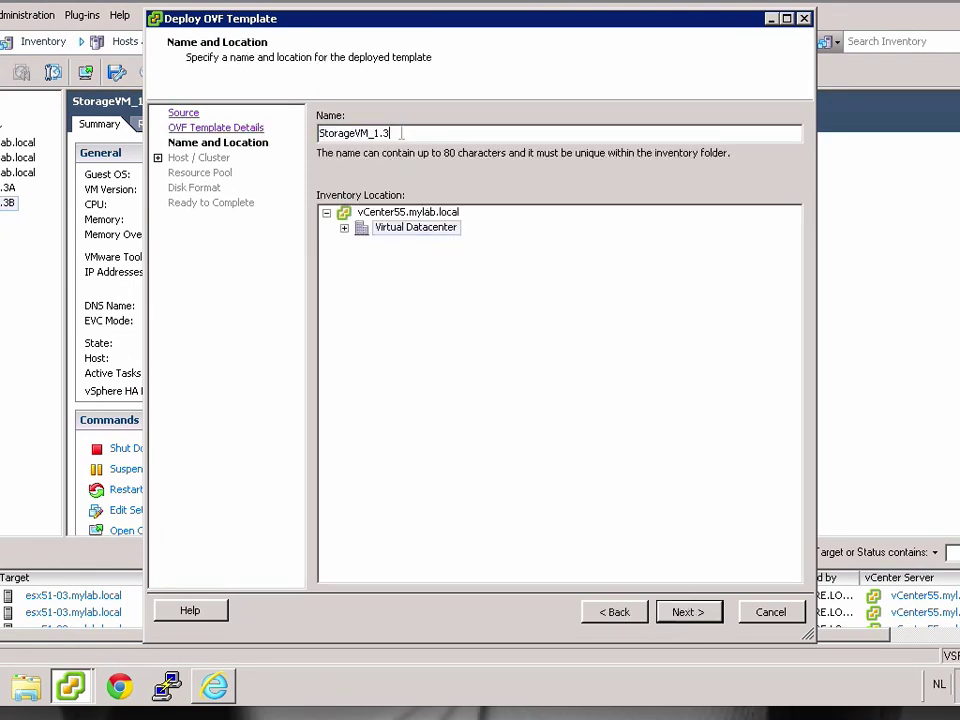
{"action": "left_click", "coordinate": [706, 615]}
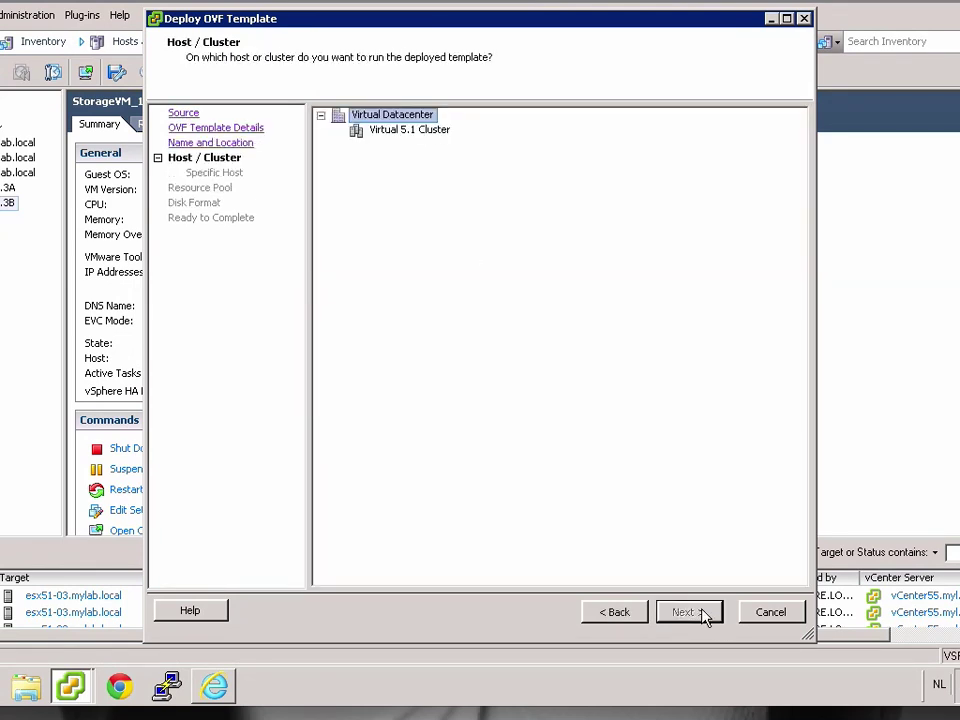
Target Virtual 5.1 Cluster, host esx51-03 and its localSATA datastore, then start deployment.
{"action": "left_click", "coordinate": [362, 132]}
{"action": "left_click", "coordinate": [684, 612]}
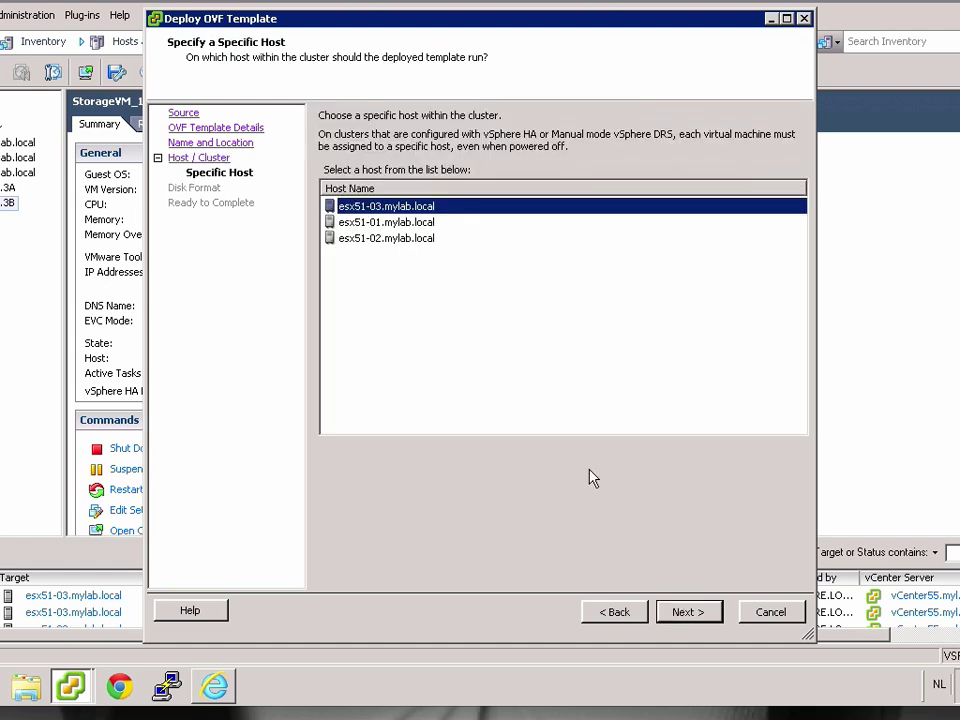
{"action": "left_click", "coordinate": [680, 612]}
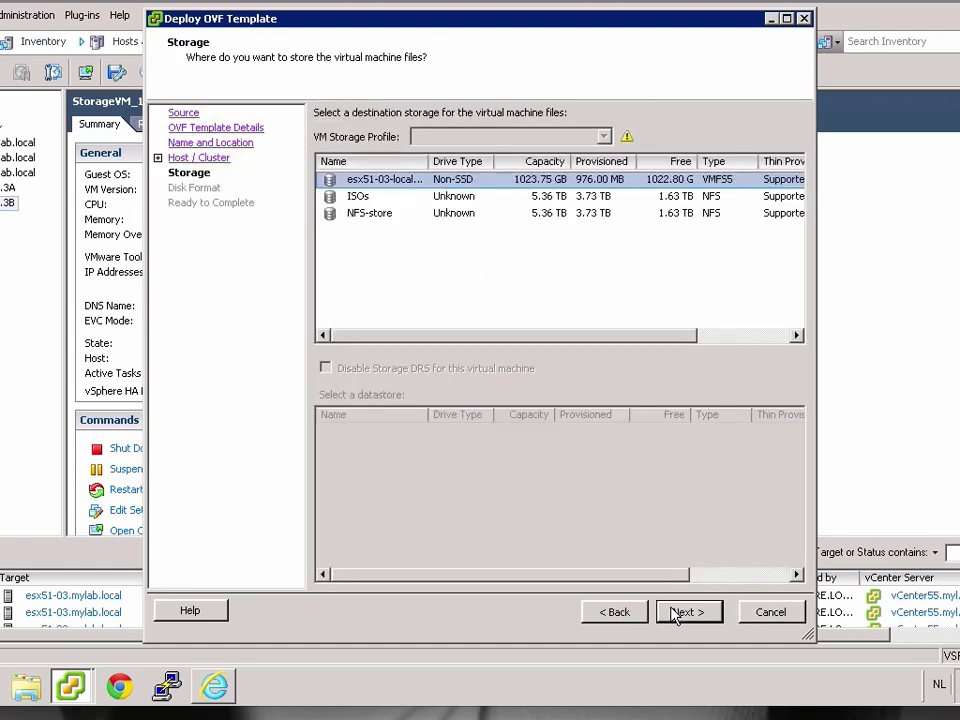
{"action": "left_click", "coordinate": [675, 614]}
{"action": "left_click", "coordinate": [675, 614]}
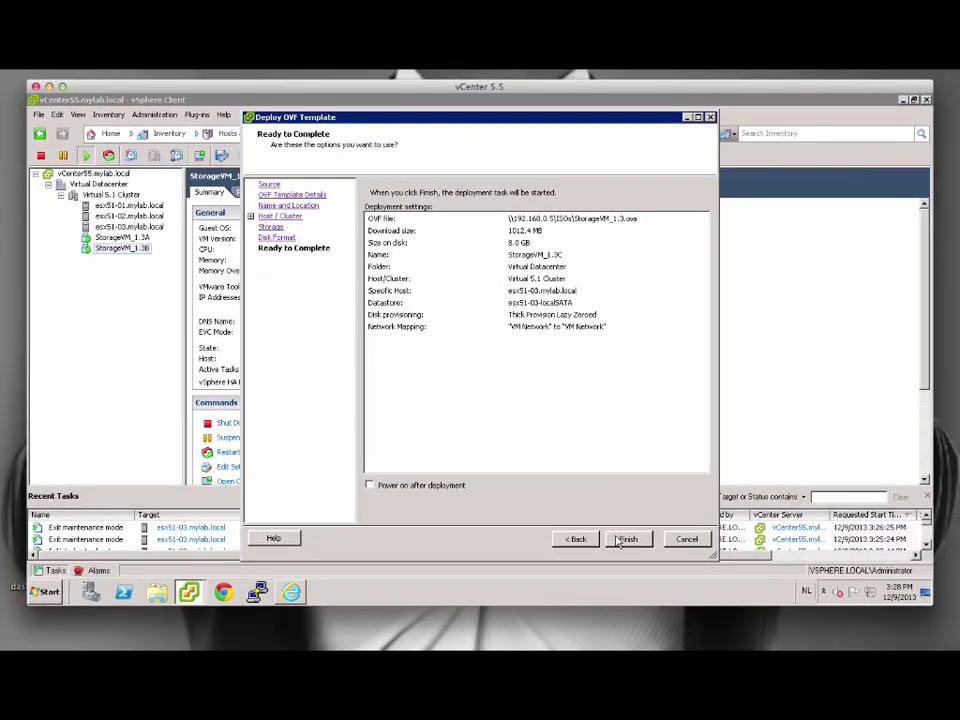
{"action": "left_click", "coordinate": [625, 539]}
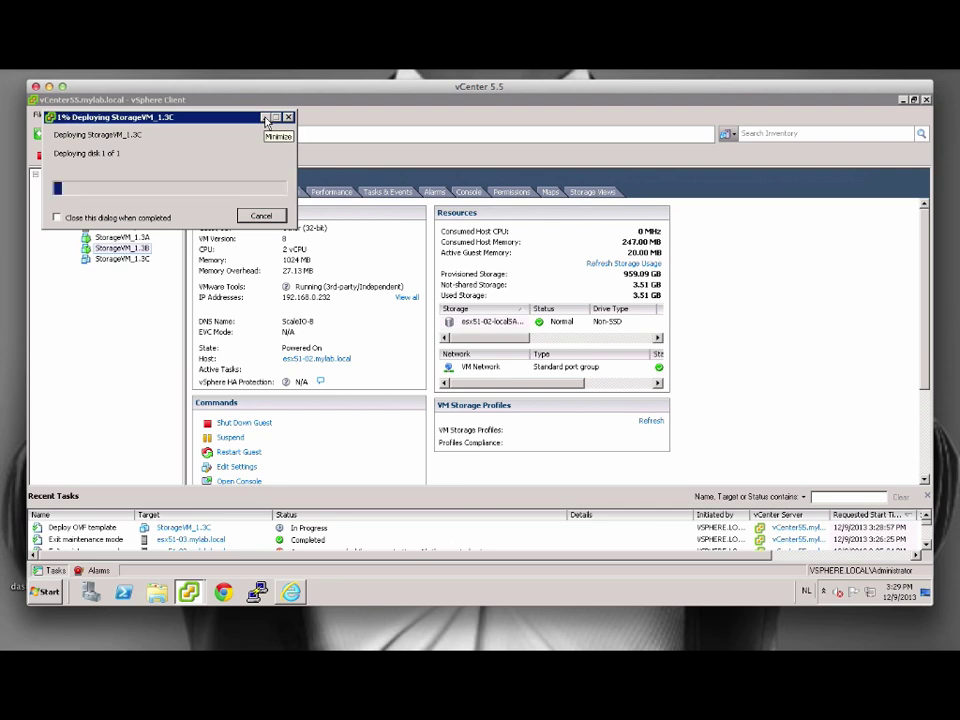
{"action": "left_click", "coordinate": [265, 118]}
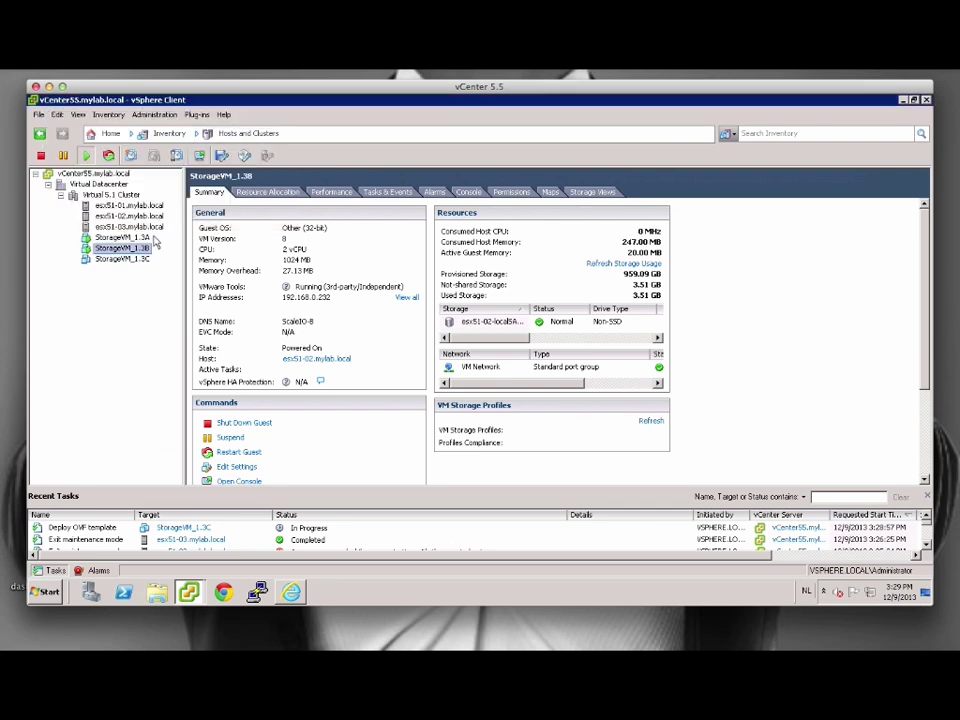
{"action": "left_click", "coordinate": [140, 238]}
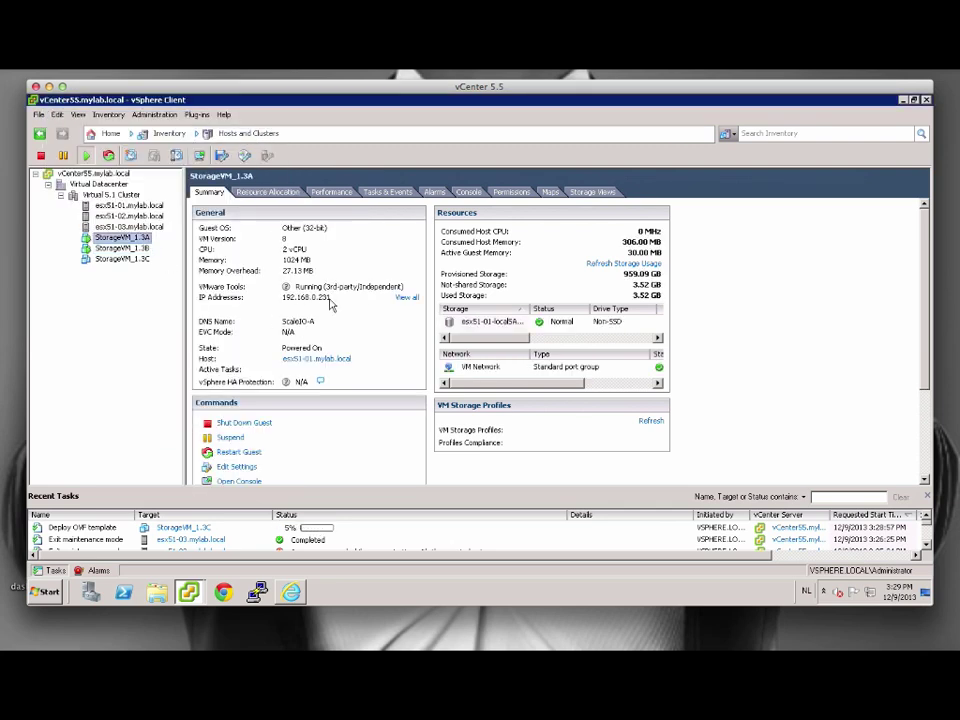
In the ScaleIO-A SSH session, move into /opt/scaleio/siinstall/ECS and list its files.
{"action": "left_click", "coordinate": [878, 627]}
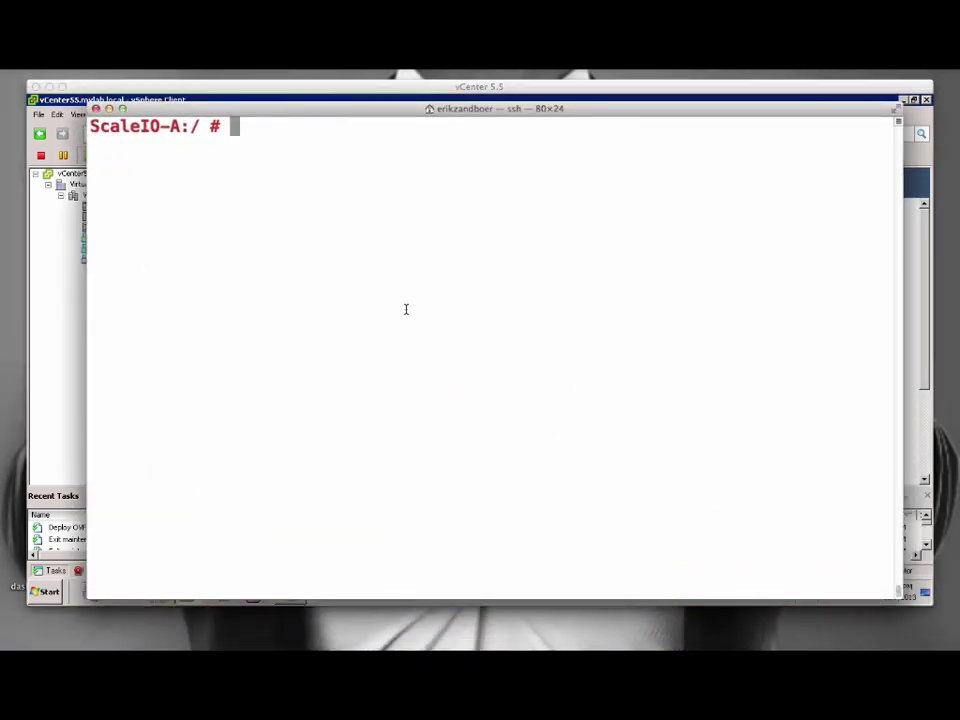
{"action": "type", "text": "cd /opt/scaleio/siinstall/"}
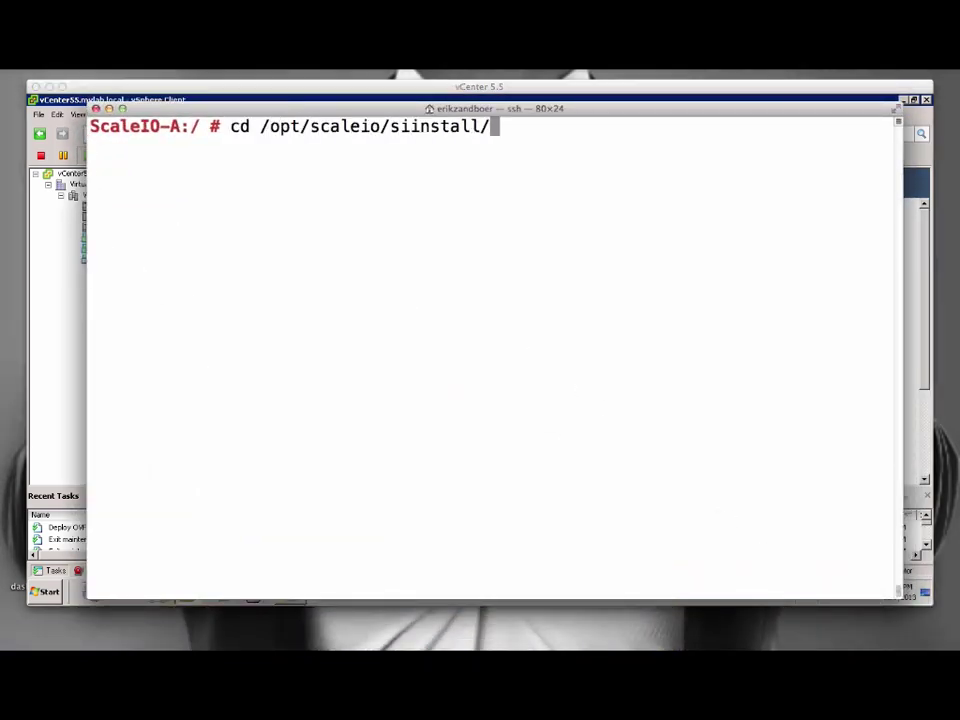
{"action": "key", "text": "Return"}
{"action": "type", "text": "ls"}
{"action": "key", "text": "Return"}
{"action": "type", "text": "cd ECS"}
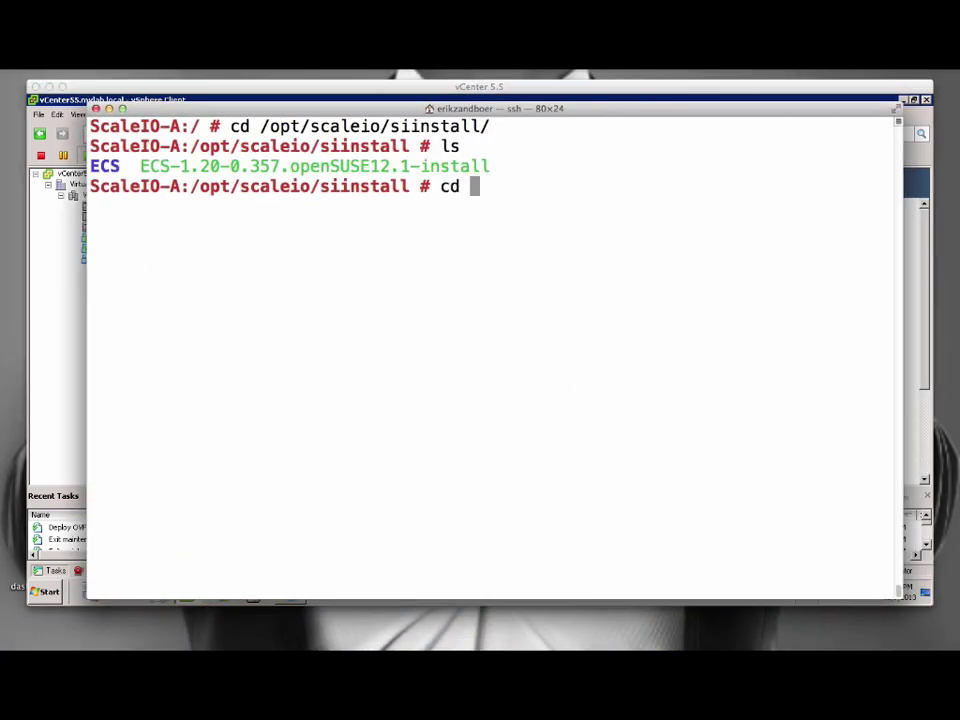
{"action": "key", "text": "Return"}
{"action": "type", "text": "ls"}
{"action": "key", "text": "Return"}
Launch ./install.py --make_config --vm and submit the password encryption string.
{"action": "type", "text": "./in"}
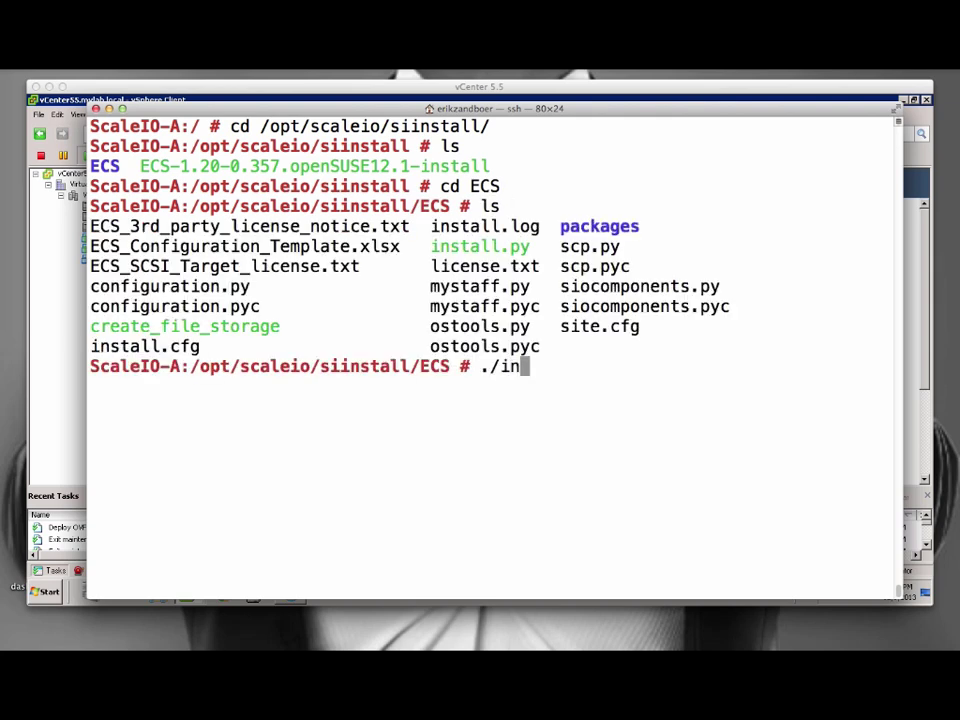
{"action": "type", "text": "stall.py --make_config --vm"}
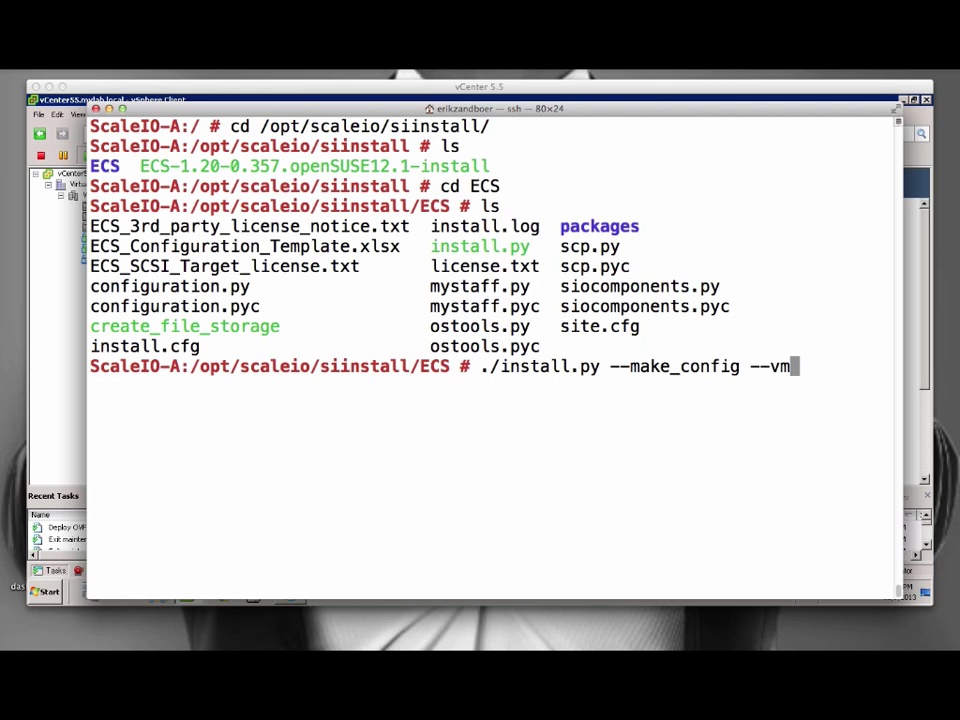
{"action": "key", "text": "Return"}
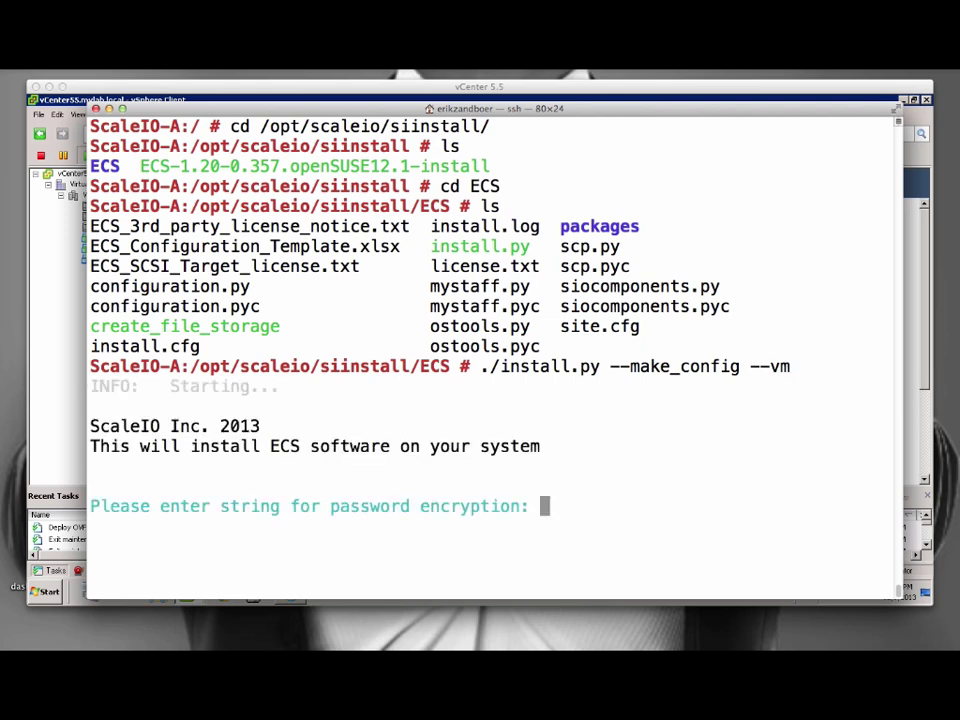
{"action": "key", "text": "Return"}
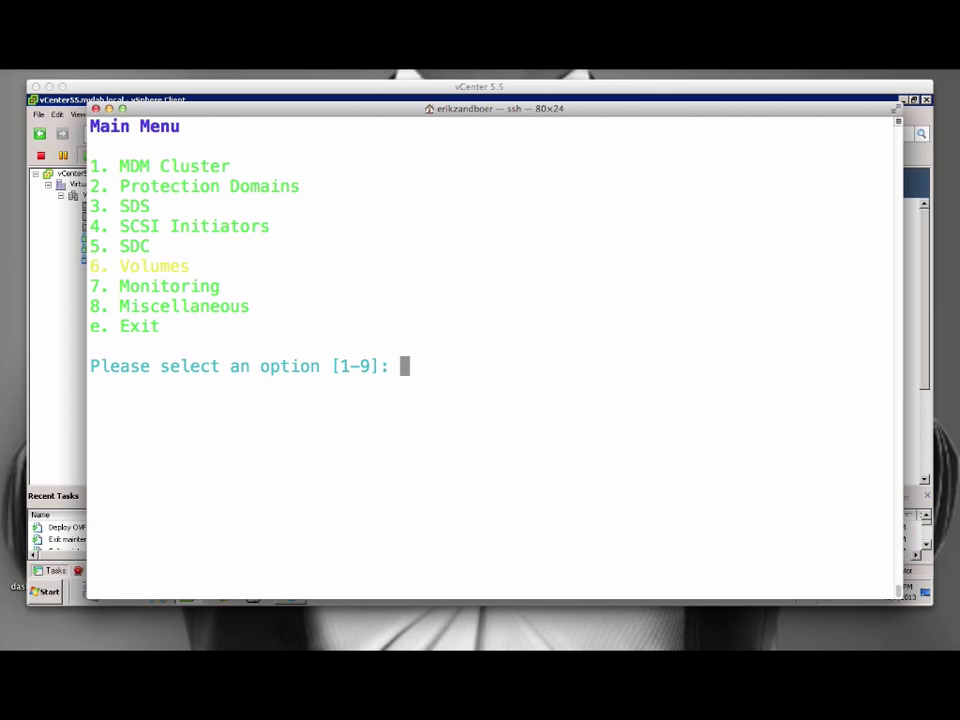
{"action": "left_click_drag", "start_coordinate": [114, 226], "coordinate": [270, 228]}
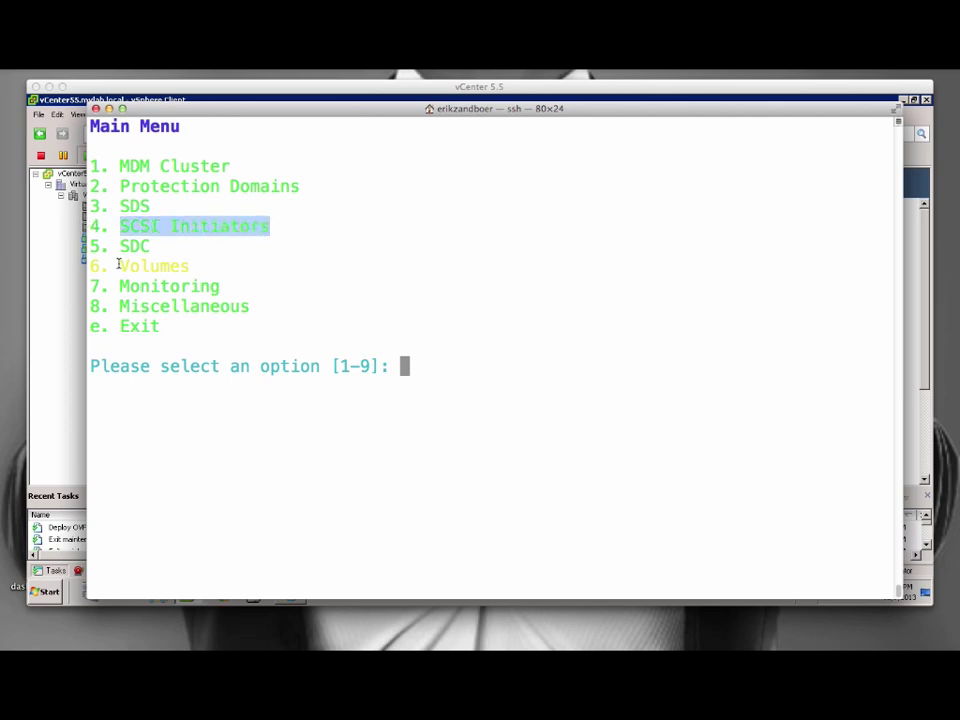
{"action": "left_click_drag", "start_coordinate": [118, 263], "coordinate": [187, 265]}
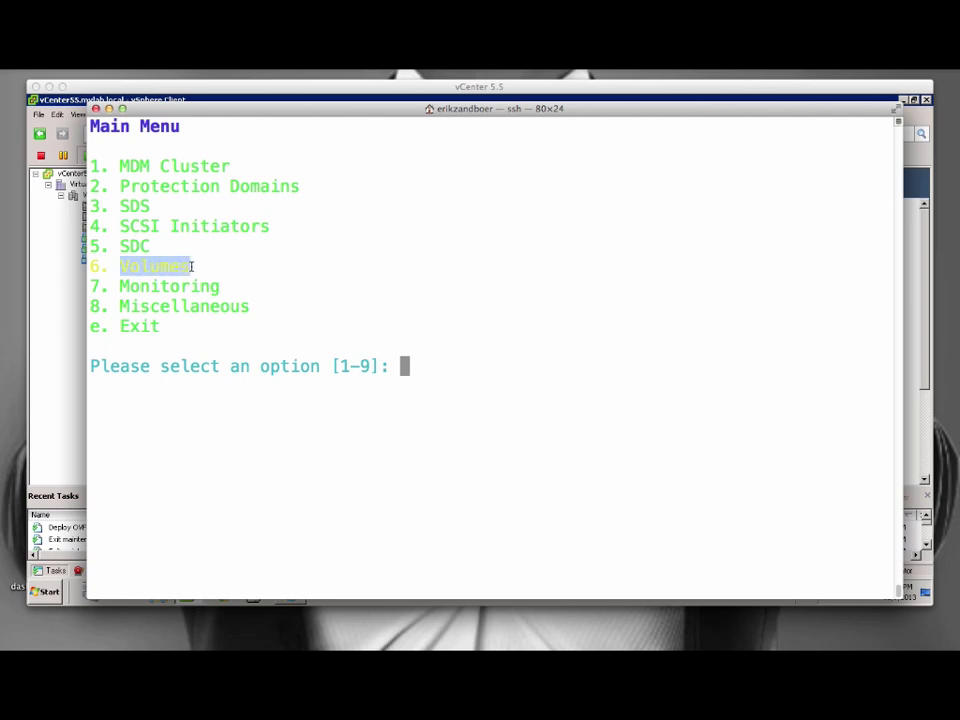
{"action": "left_click", "coordinate": [397, 335]}
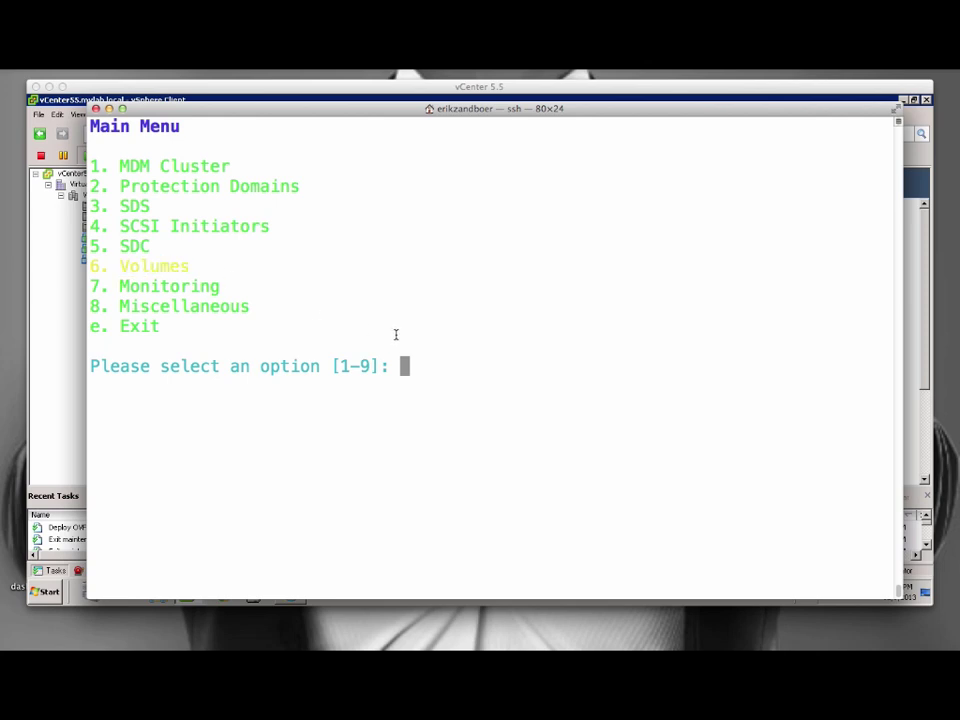
In SCSI Initiators, review existing initiators, then add a new initiator named init3.
{"action": "type", "text": "4"}
{"action": "key", "text": "Return"}
{"action": "type", "text": "1"}
{"action": "key", "text": "Return"}
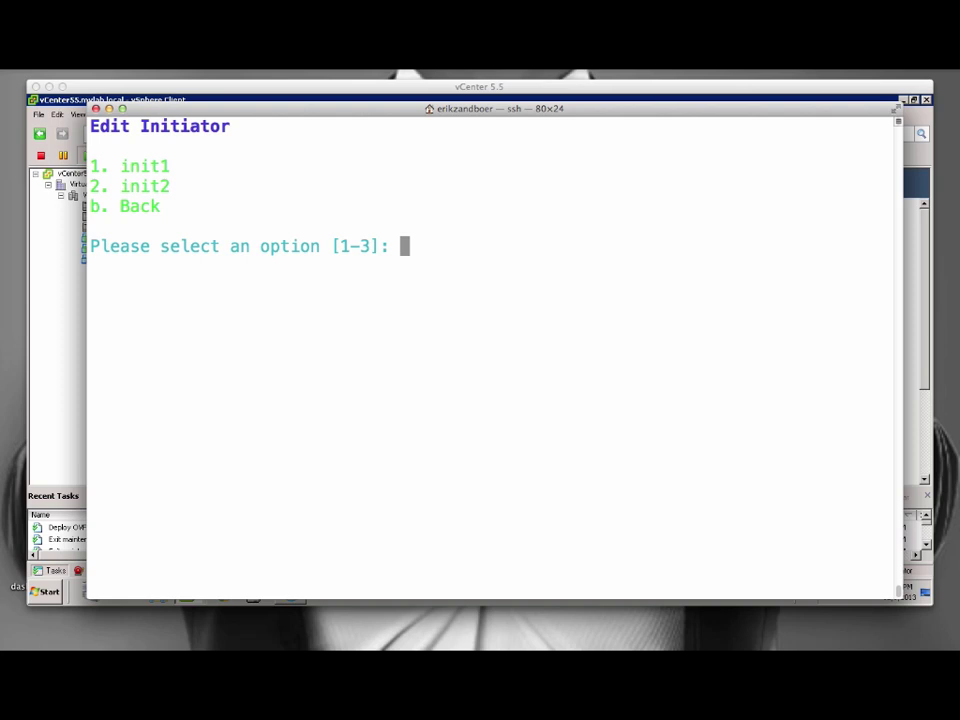
{"action": "type", "text": "b"}
{"action": "key", "text": "Return"}
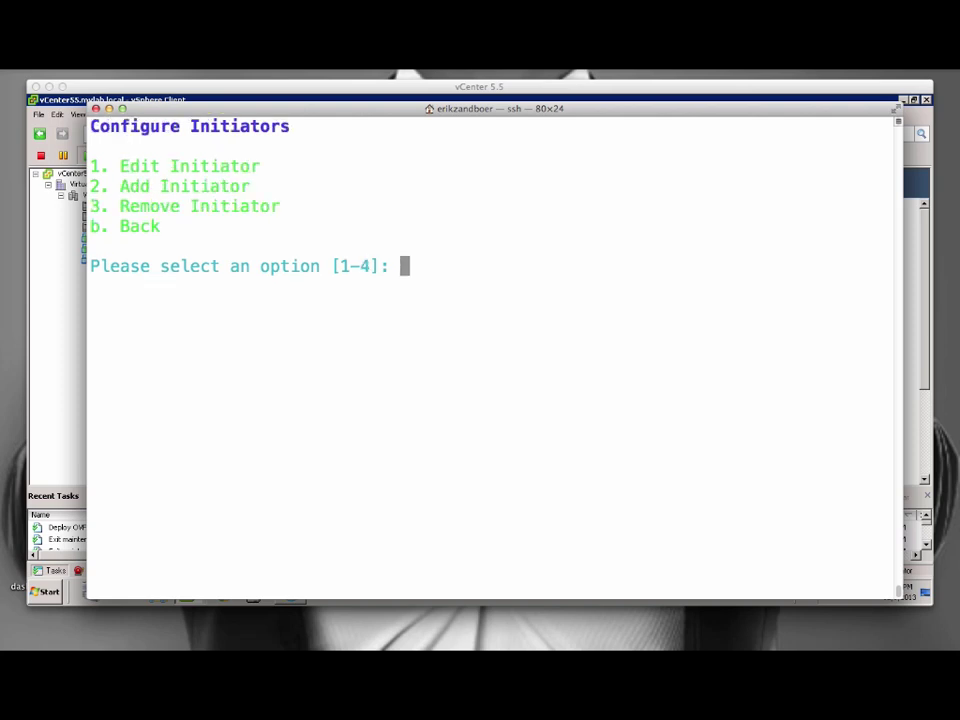
{"action": "type", "text": "2"}
{"action": "key", "text": "Return"}
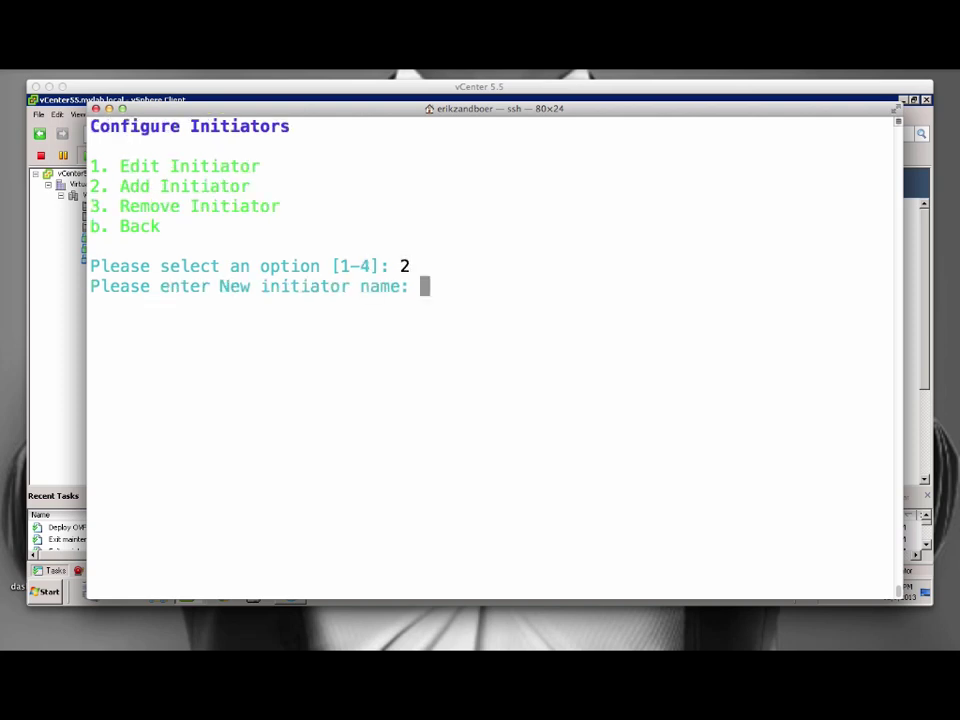
{"action": "type", "text": "init3"}
{"action": "key", "text": "Return"}
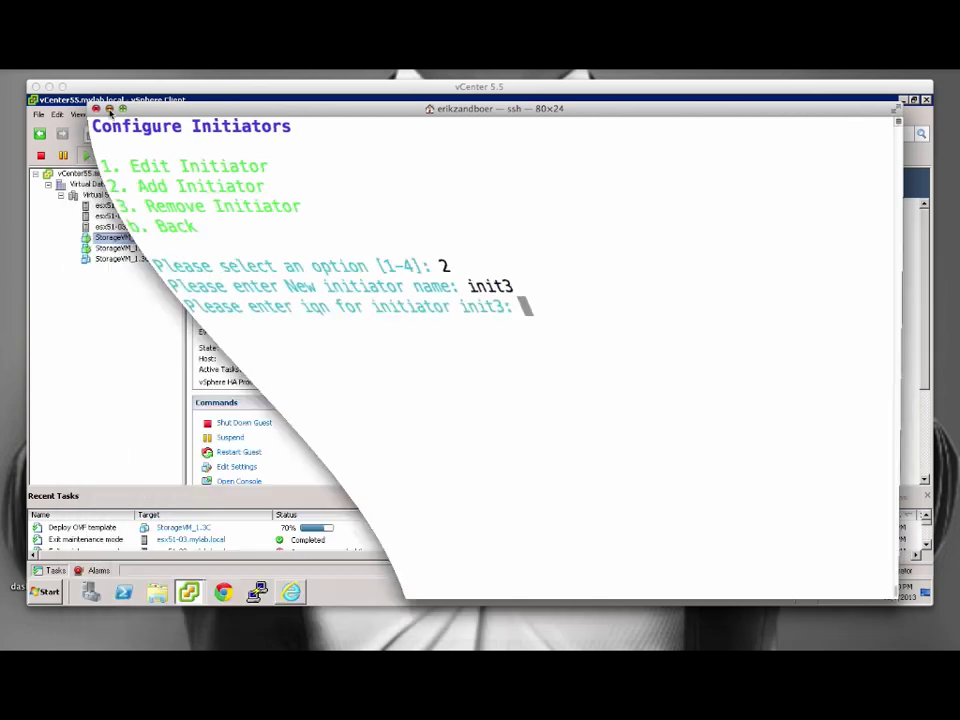
Add a Software iSCSI Adapter to host esx51-03.mylab.local.
{"action": "left_click", "coordinate": [127, 226]}
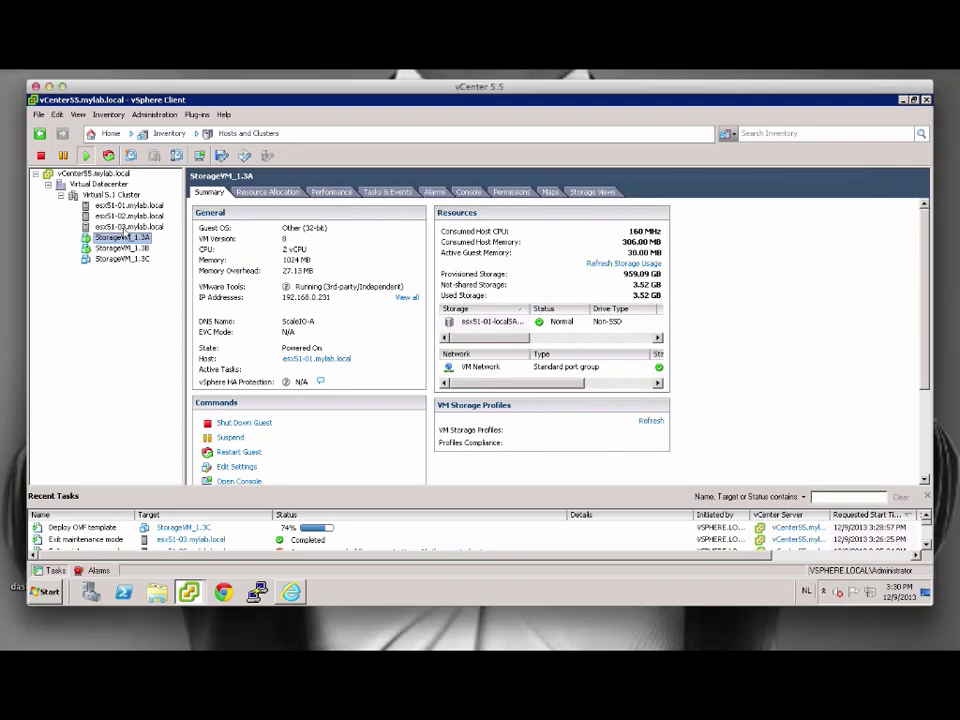
{"action": "left_click", "coordinate": [240, 279]}
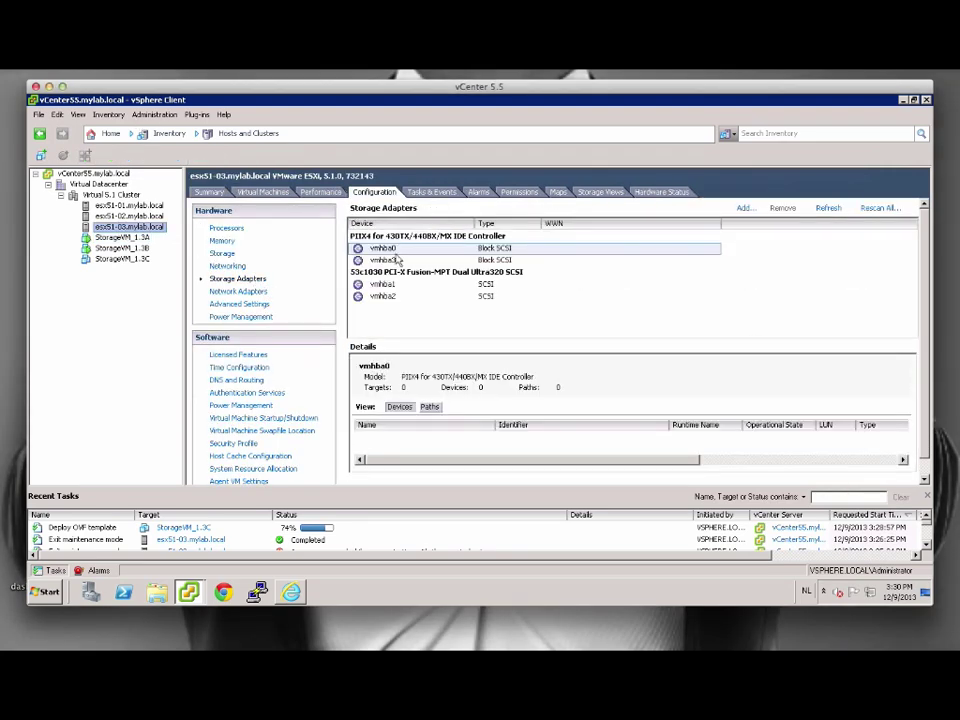
{"action": "left_click", "coordinate": [743, 208]}
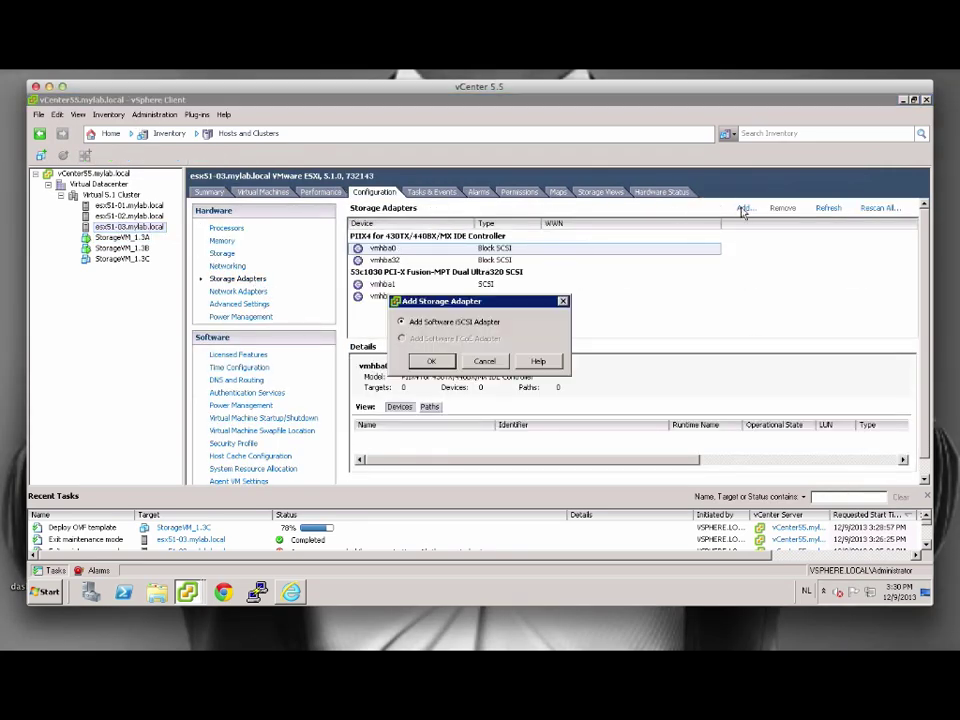
{"action": "left_click", "coordinate": [431, 361]}
{"action": "left_click", "coordinate": [531, 388]}
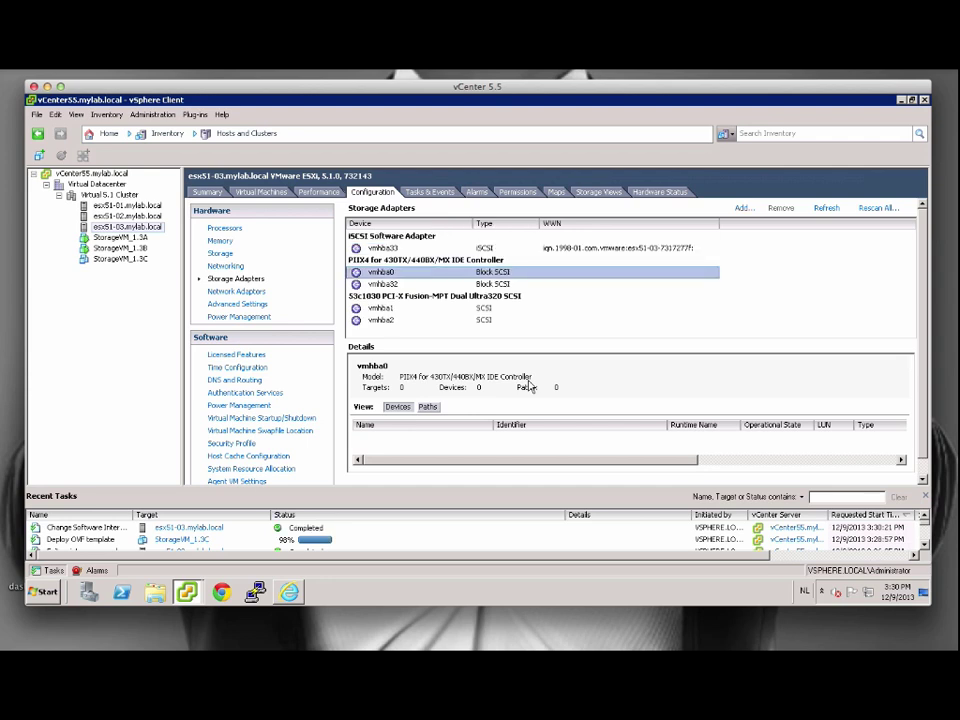
Copy the IQN of the new vmhba33 iSCSI adapter from its properties.
{"action": "left_click", "coordinate": [590, 248]}
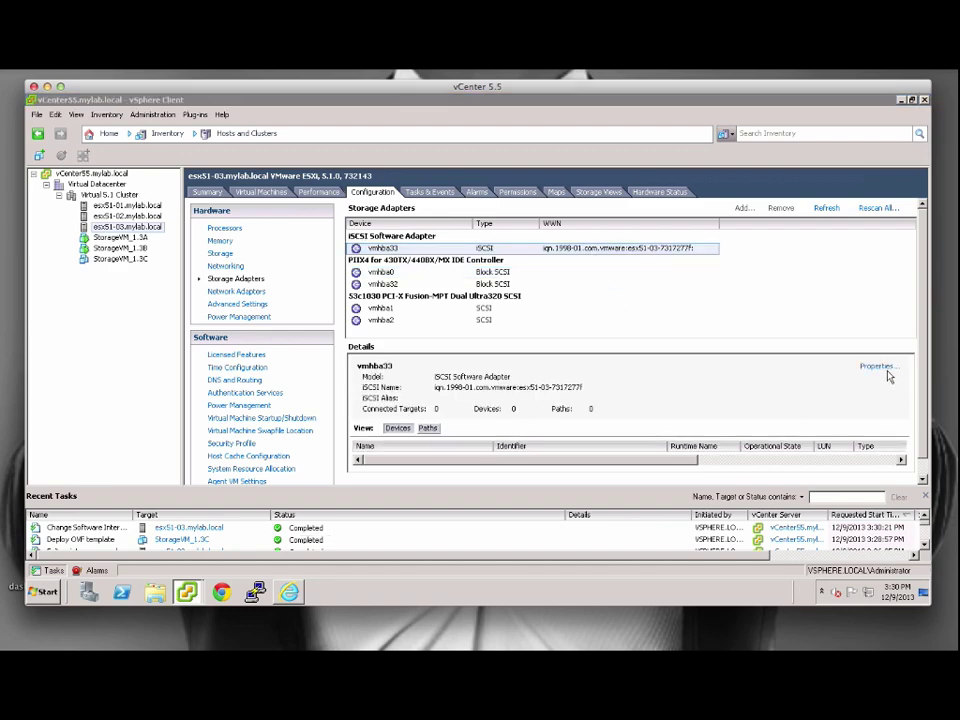
{"action": "left_click", "coordinate": [884, 368]}
{"action": "left_click_drag", "start_coordinate": [563, 189], "coordinate": [382, 195]}
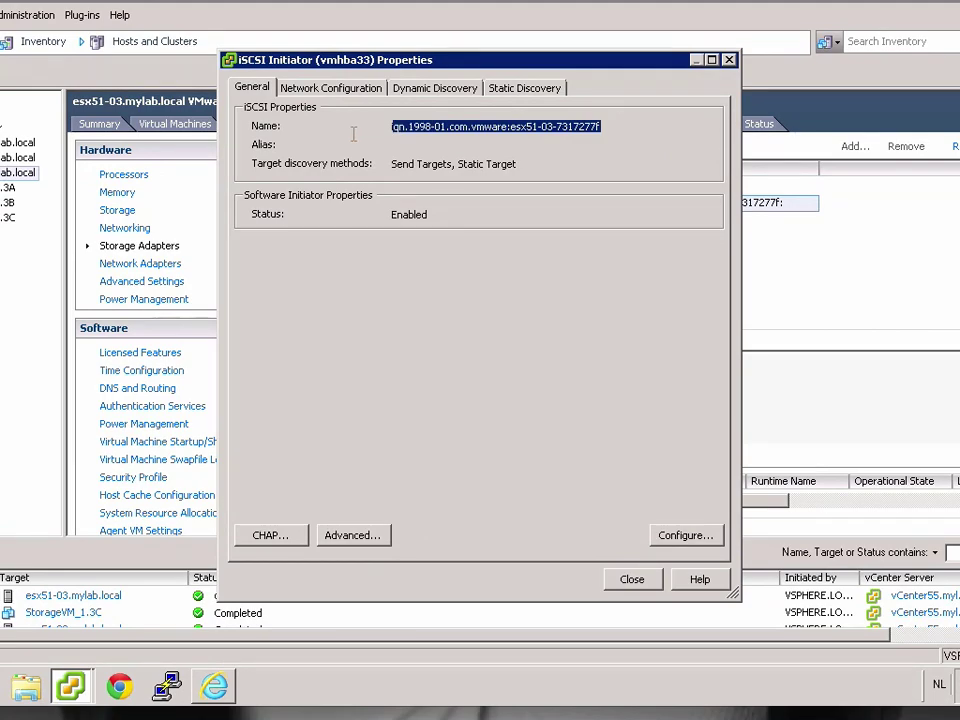
{"action": "right_click", "coordinate": [443, 133]}
{"action": "left_click", "coordinate": [471, 179]}
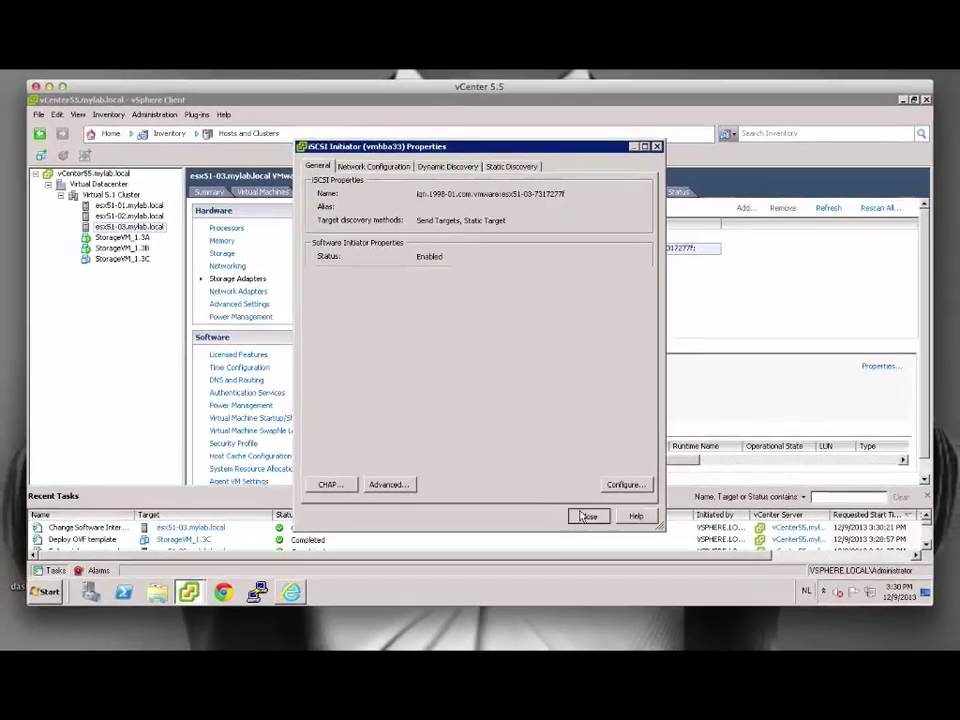
{"action": "left_click", "coordinate": [588, 516]}
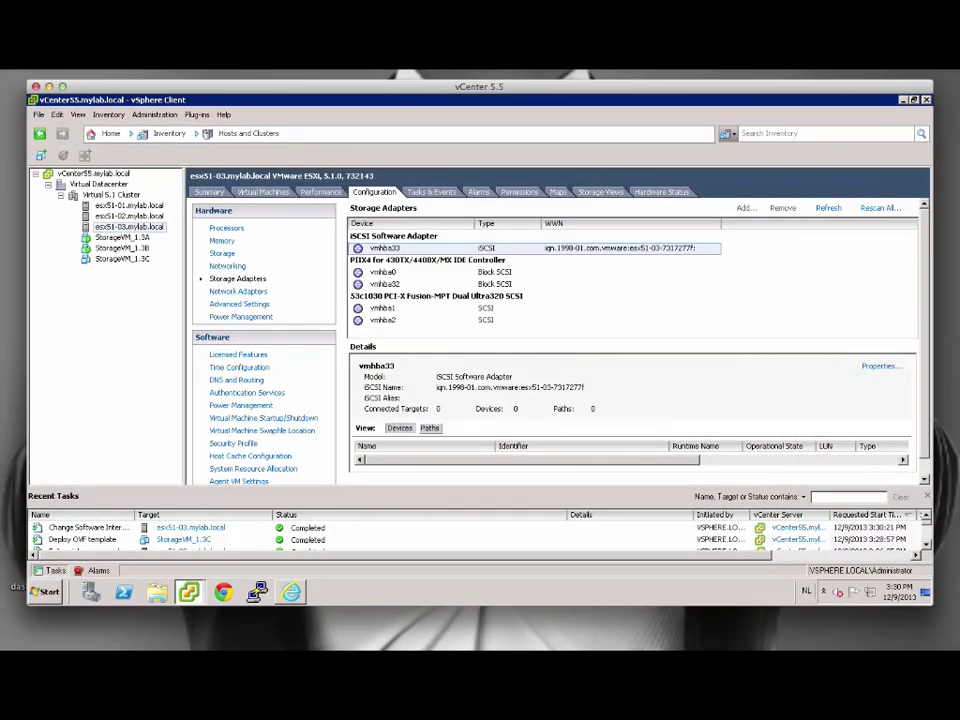
Paste the copied IQN to register init3 and return to the main menu.
{"action": "left_click", "coordinate": [875, 622]}
{"action": "right_click", "coordinate": [476, 306]}
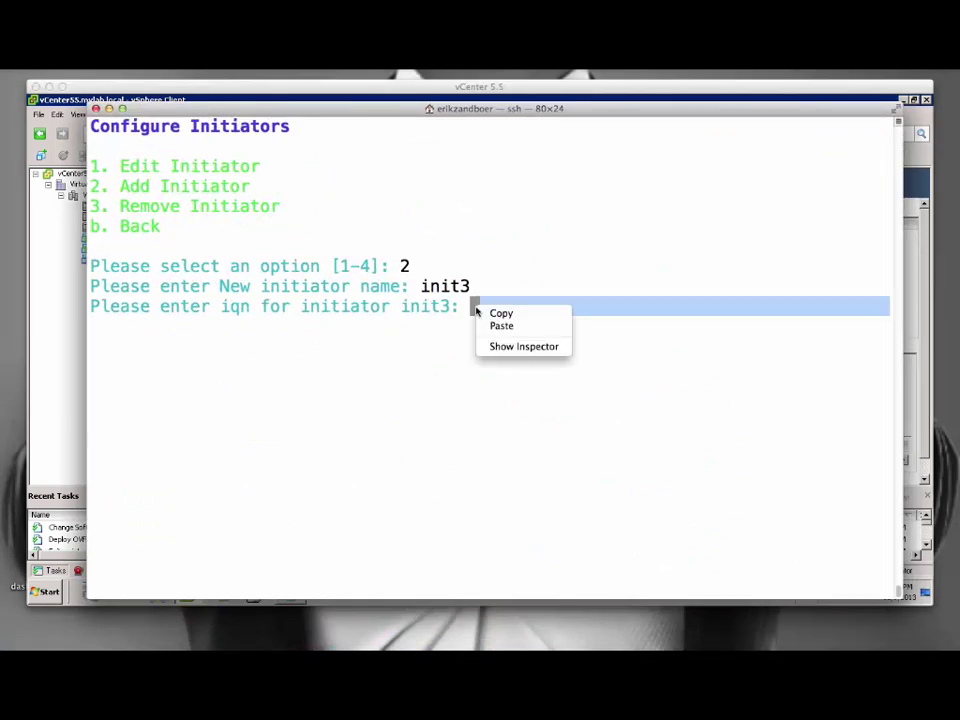
{"action": "left_click", "coordinate": [490, 325]}
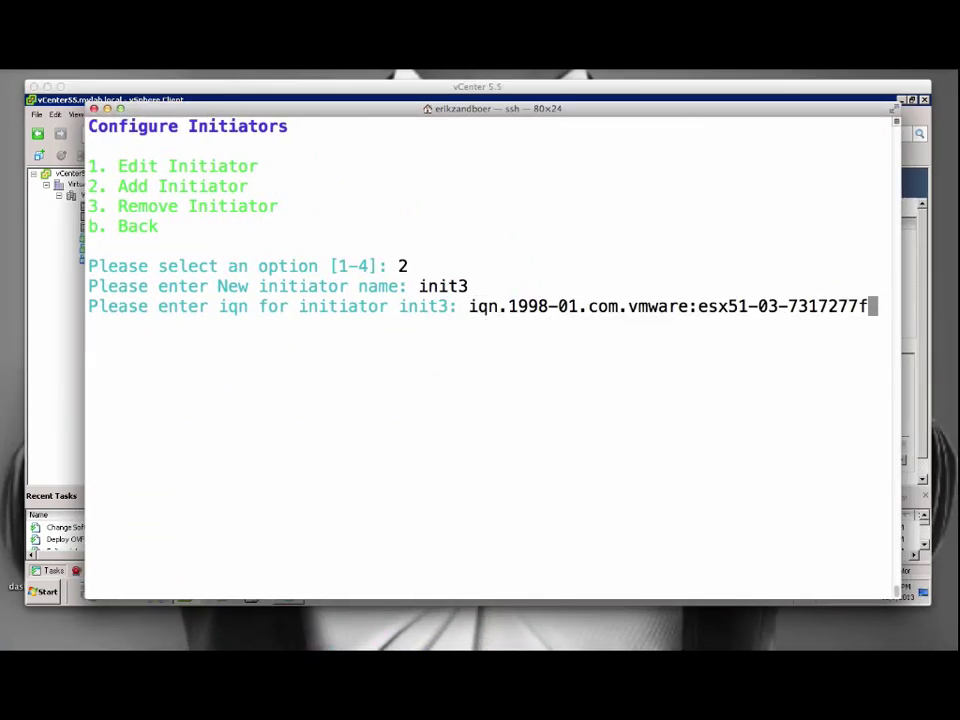
{"action": "key", "text": "Return"}
{"action": "type", "text": "b"}
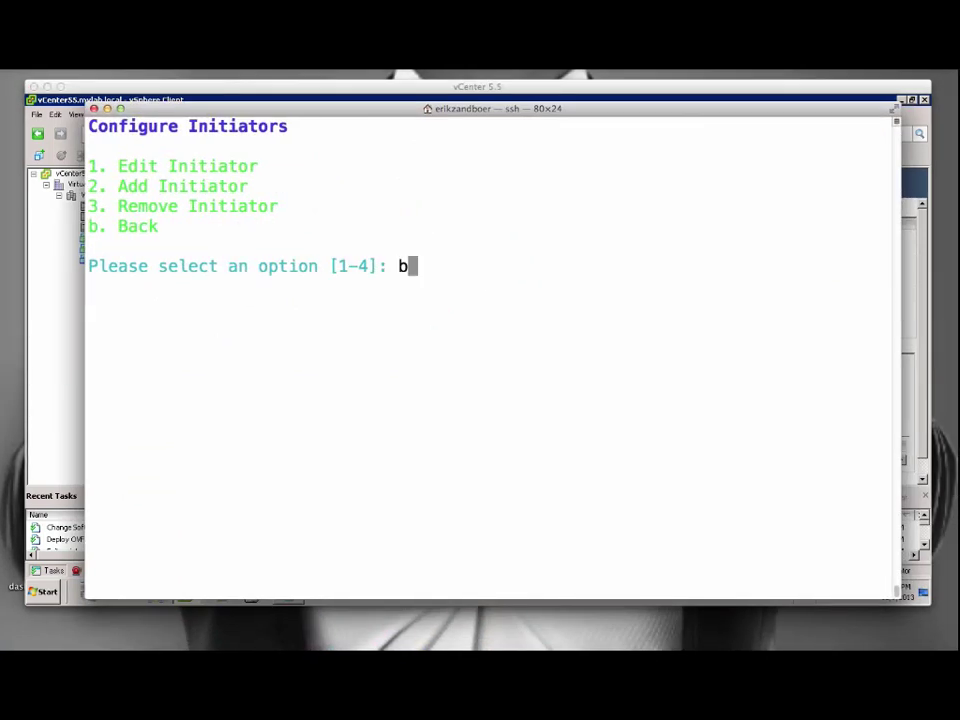
{"action": "key", "text": "Return"}
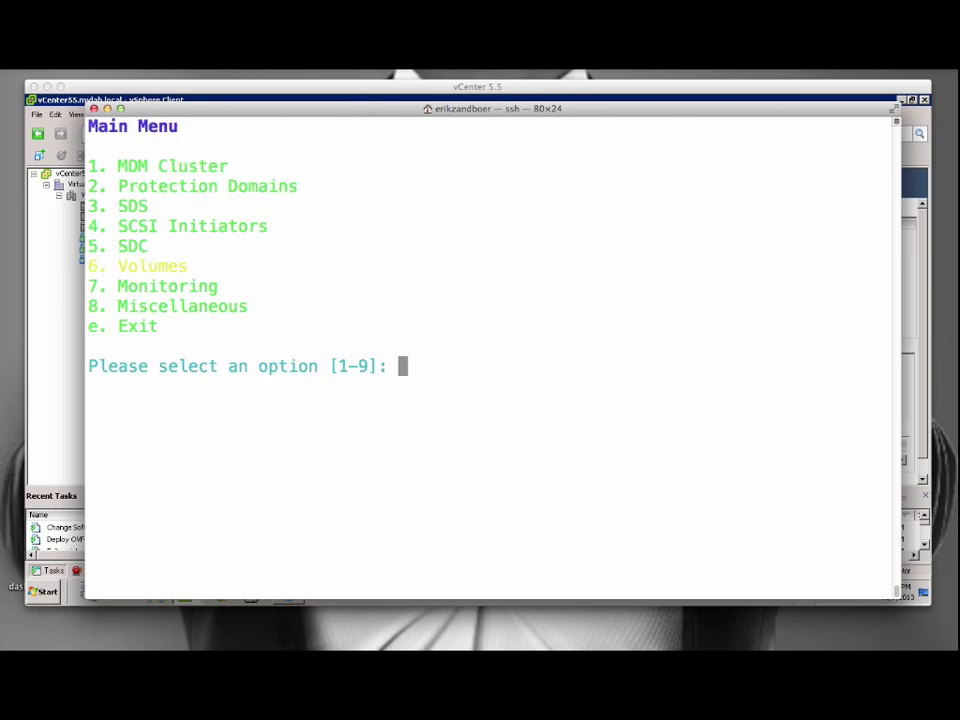
In the Volumes menu, add vol1 and open it for editing.
{"action": "type", "text": "6"}
{"action": "key", "text": "Return"}
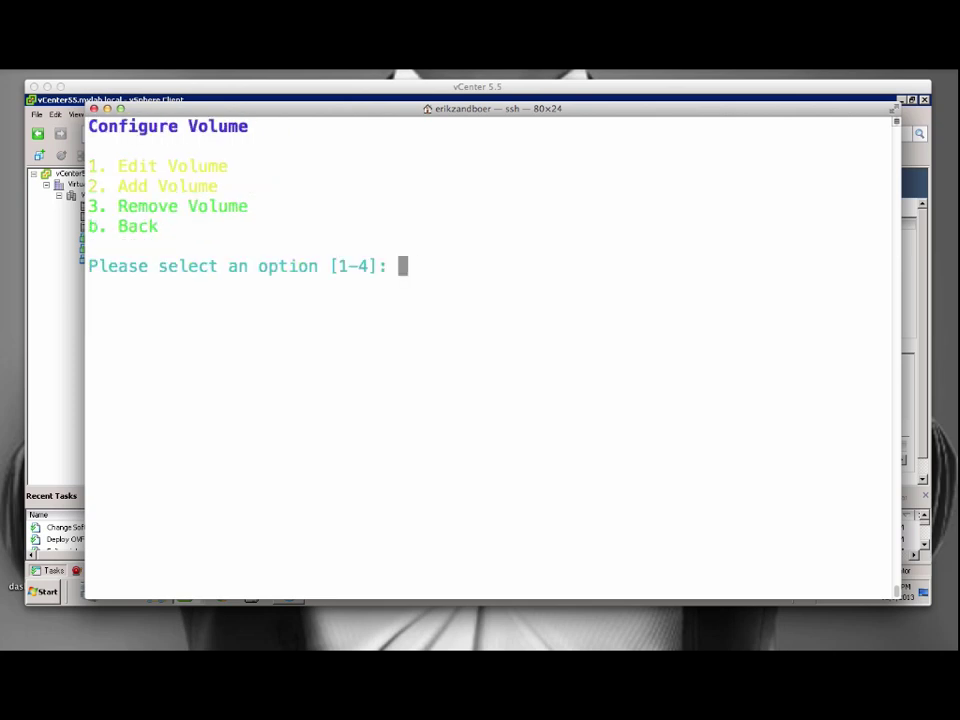
{"action": "type", "text": "2"}
{"action": "key", "text": "Return"}
{"action": "type", "text": "vol1"}
{"action": "key", "text": "Return"}
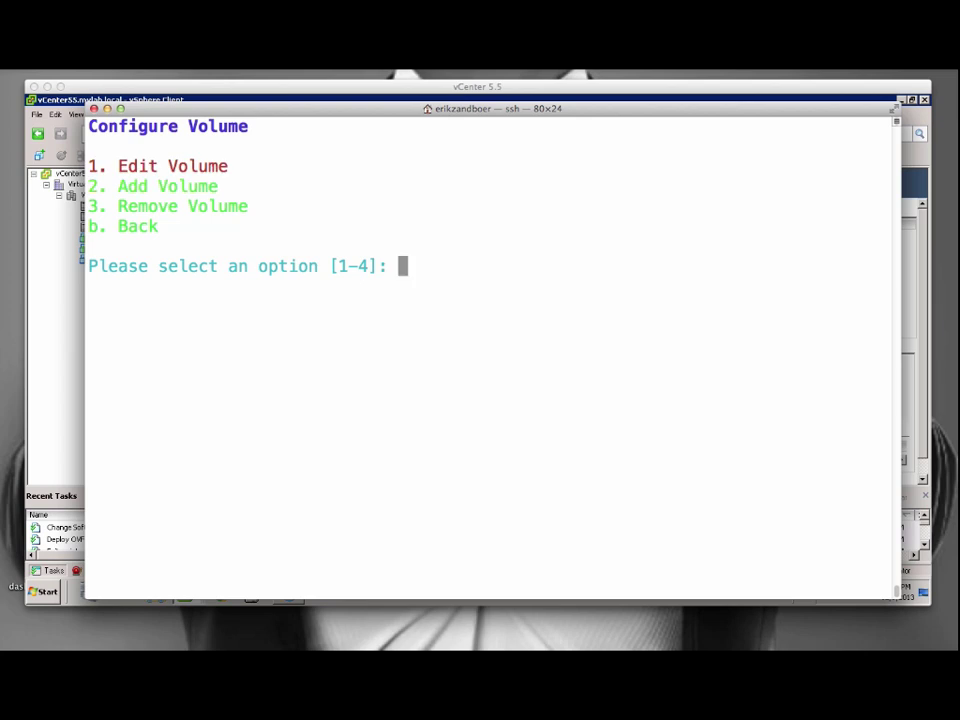
{"action": "type", "text": "1"}
{"action": "key", "text": "Return"}
{"action": "type", "text": "1"}
{"action": "key", "text": "Return"}
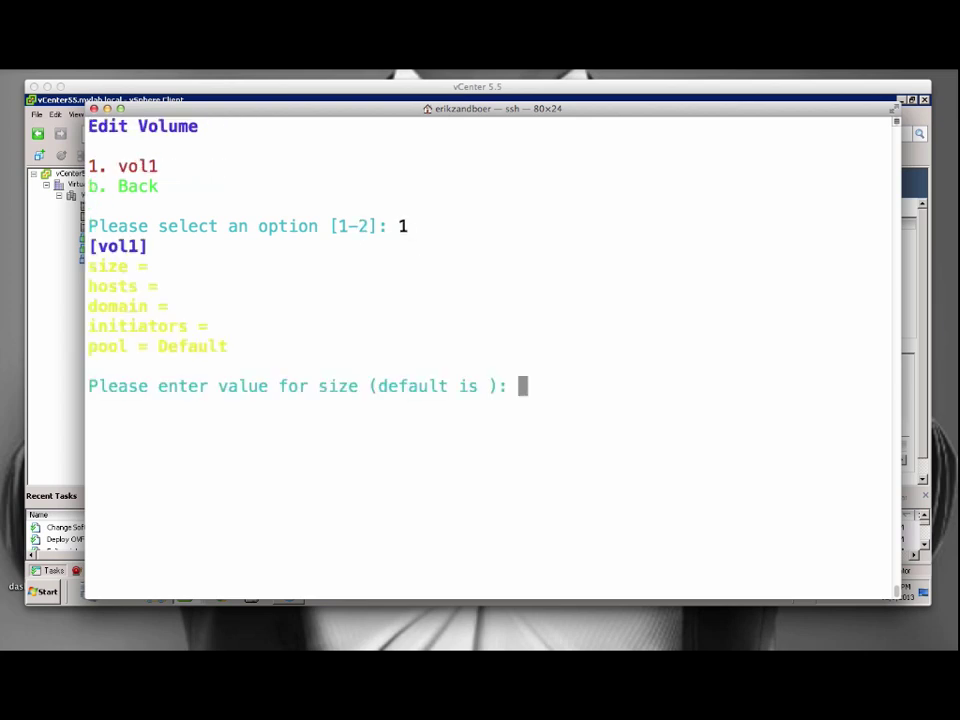
Give vol1 size 100, hosts sdc1;sdc2;sdc3, domain mydomain, initiators init1;init2;init3, Default pool.
{"action": "type", "text": "100"}
{"action": "key", "text": "Return"}
{"action": "type", "text": "sdc1"}
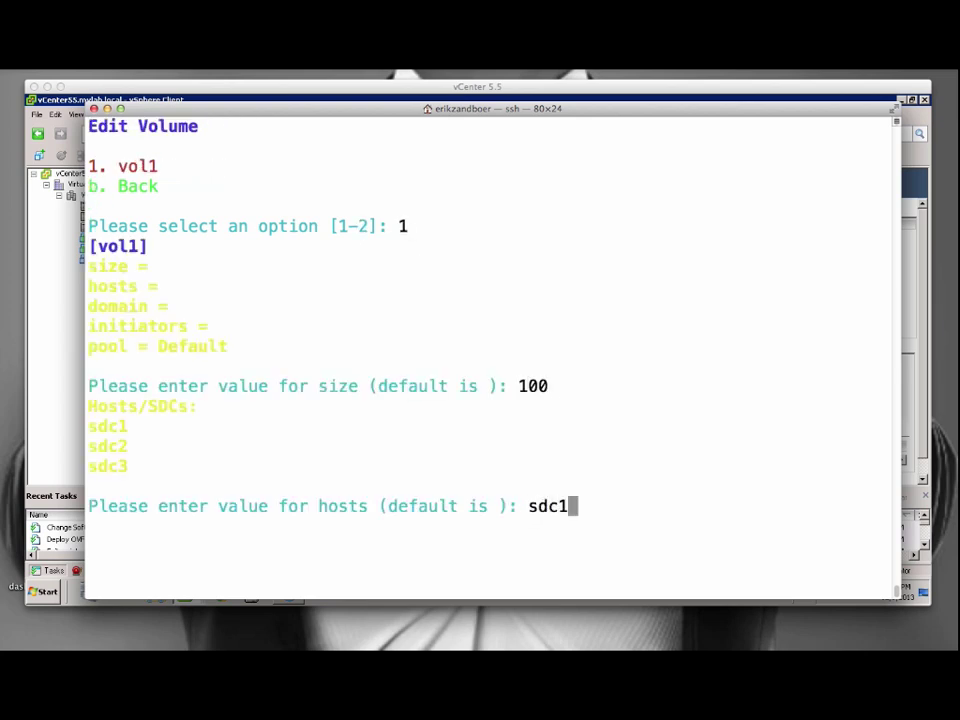
{"action": "type", "text": ";sdc2;sdc3"}
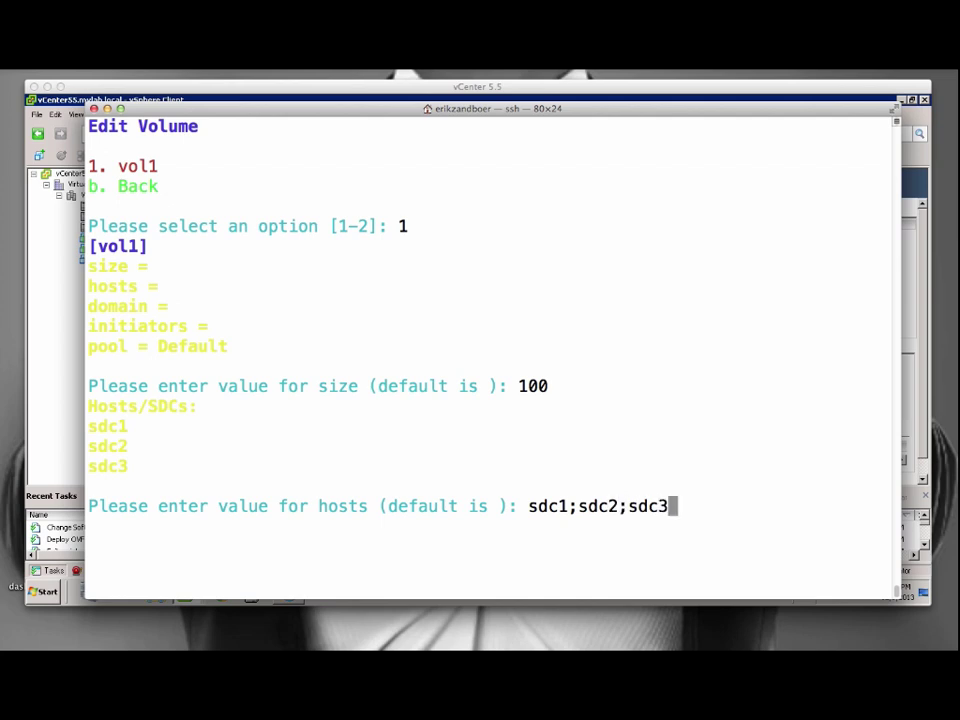
{"action": "key", "text": "Return"}
{"action": "type", "text": "mydomain"}
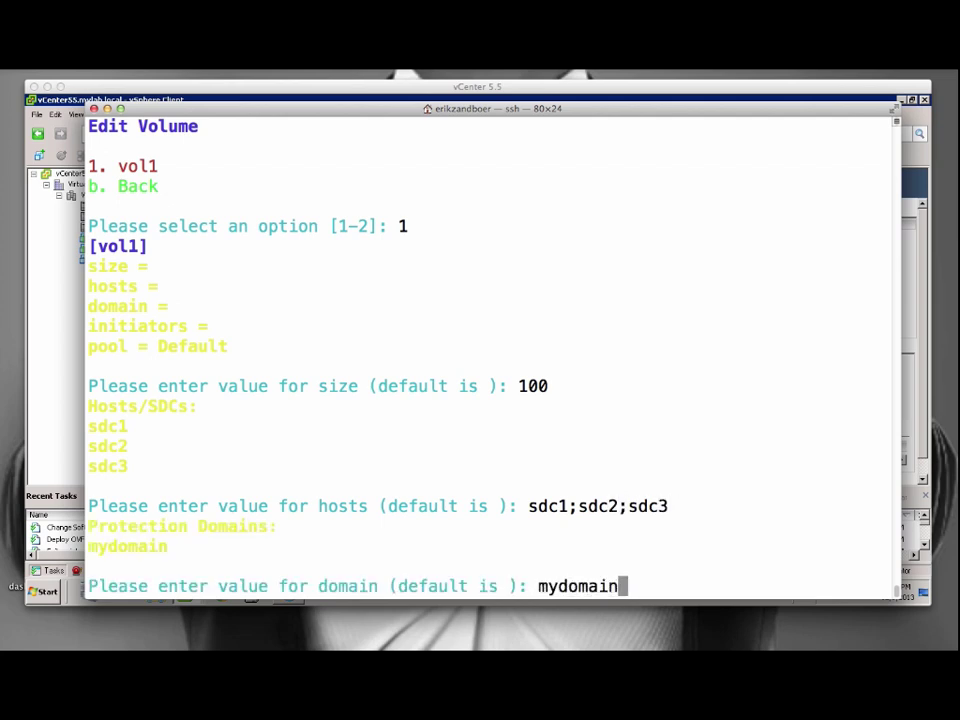
{"action": "key", "text": "Return"}
{"action": "type", "text": "i"}
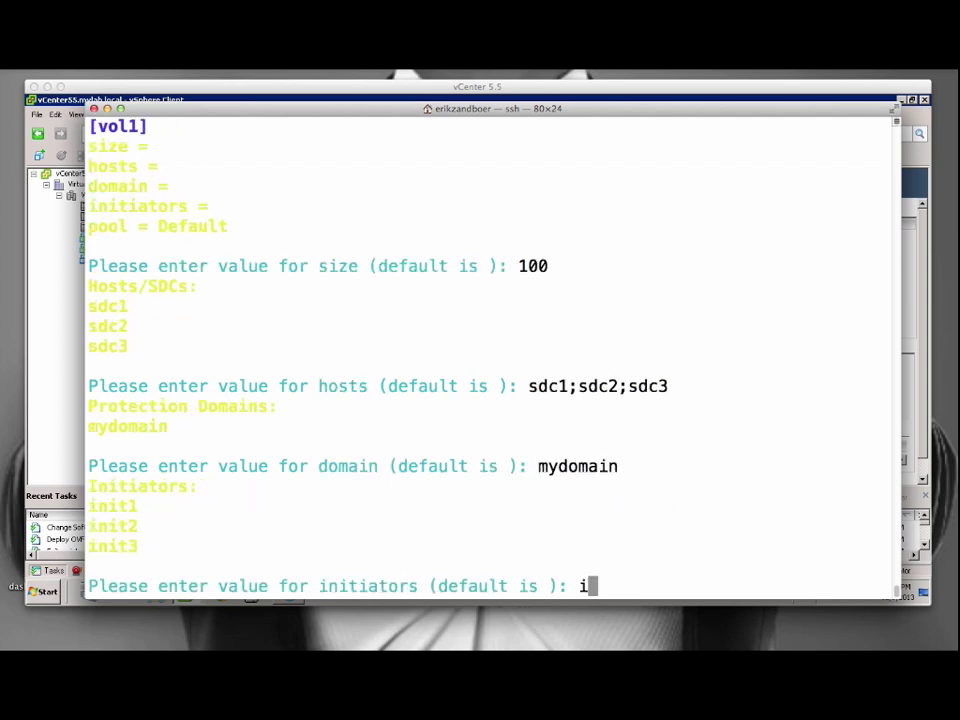
{"action": "type", "text": "nit1;init2;init3"}
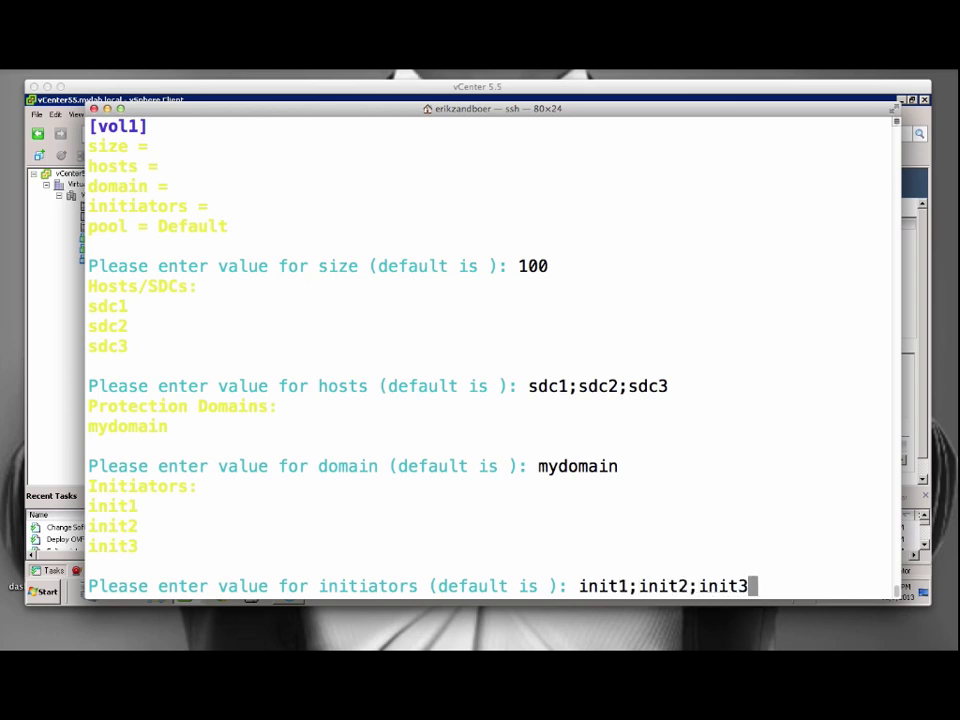
{"action": "key", "text": "Return"}
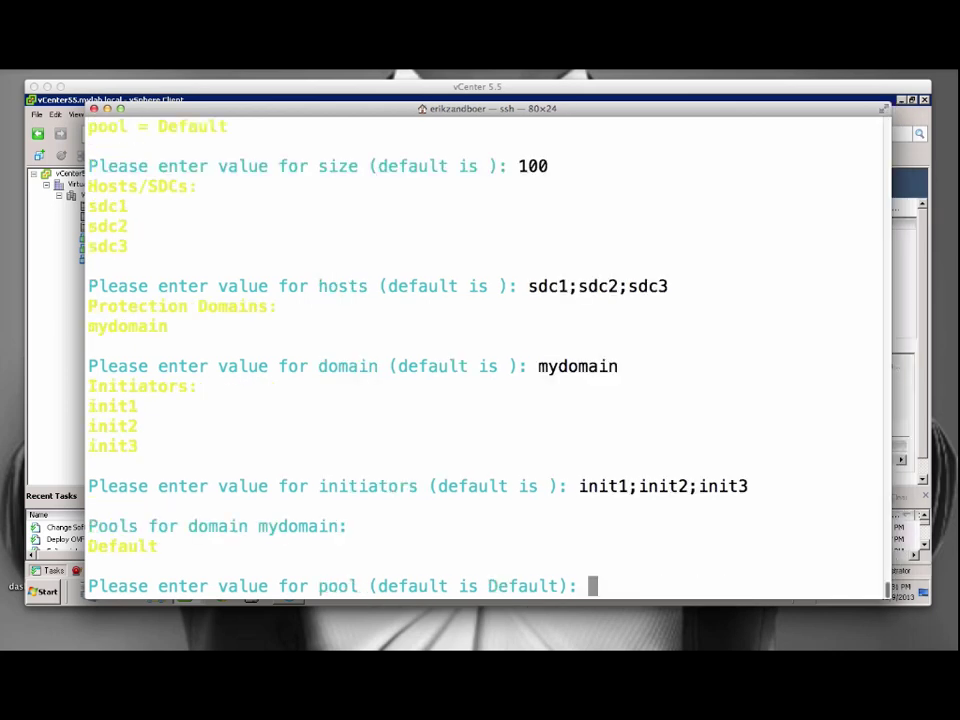
{"action": "key", "text": "Return"}
Back out to the main menu, exit the installer and save the configuration.
{"action": "type", "text": "b"}
{"action": "key", "text": "Return"}
{"action": "type", "text": "b"}
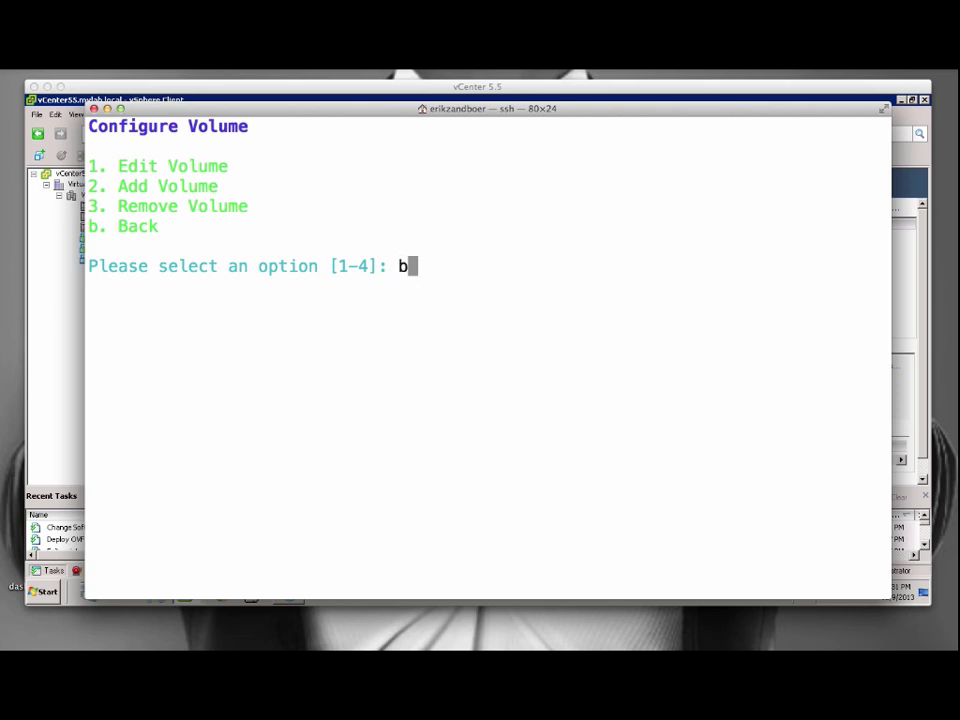
{"action": "key", "text": "Return"}
{"action": "type", "text": "e"}
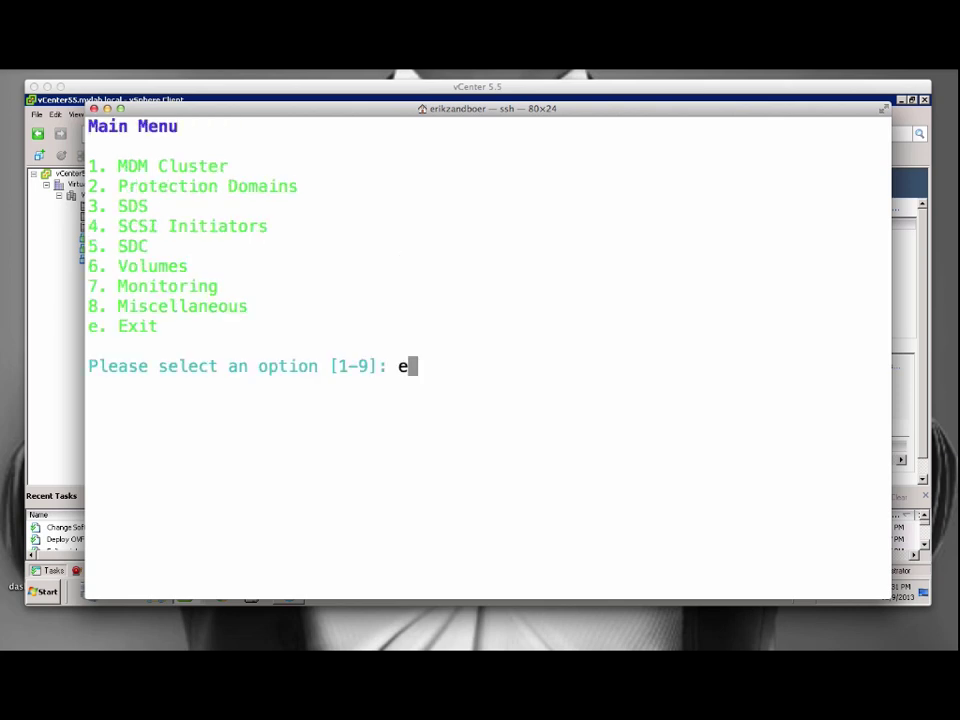
{"action": "key", "text": "Return"}
{"action": "type", "text": "y"}
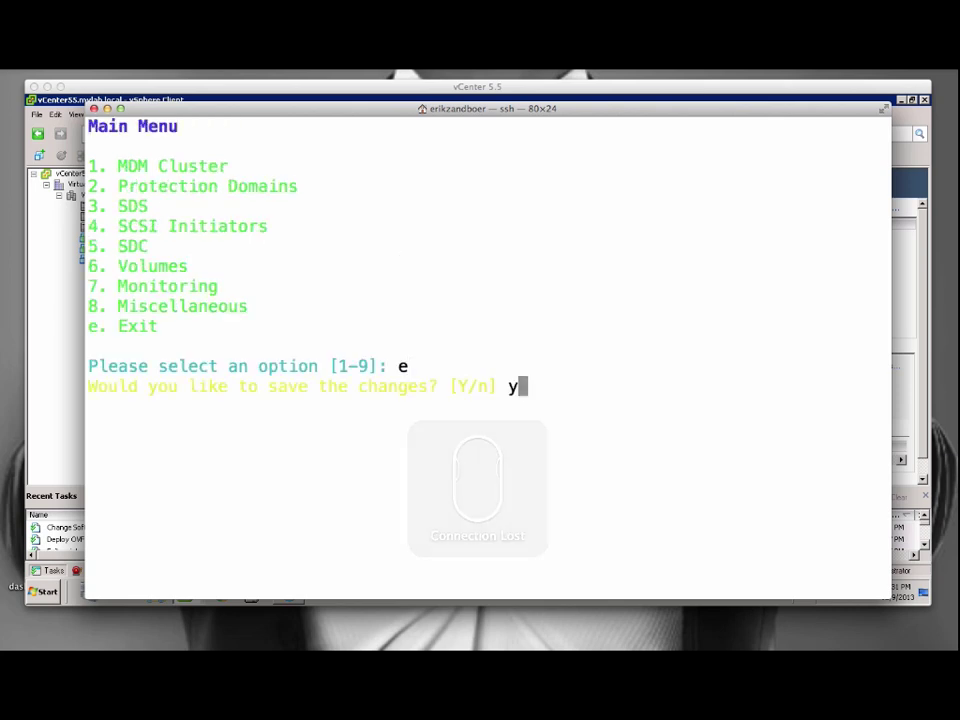
{"action": "key", "text": "Return"}
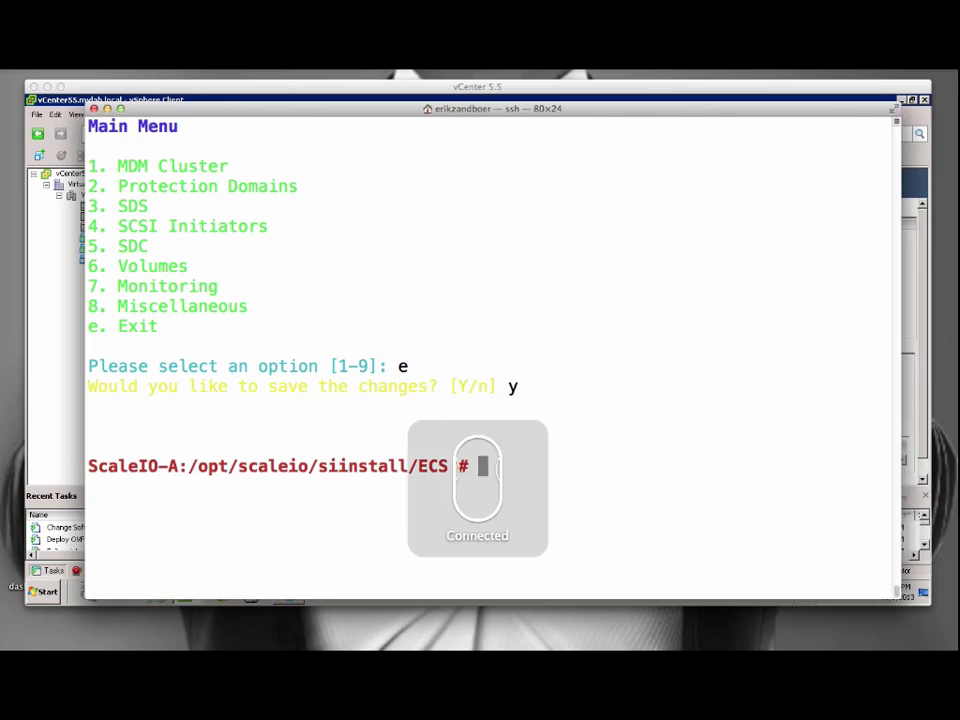
Power on StorageVM_1.3C and open its console window to watch it boot.
{"action": "left_click", "coordinate": [107, 109]}
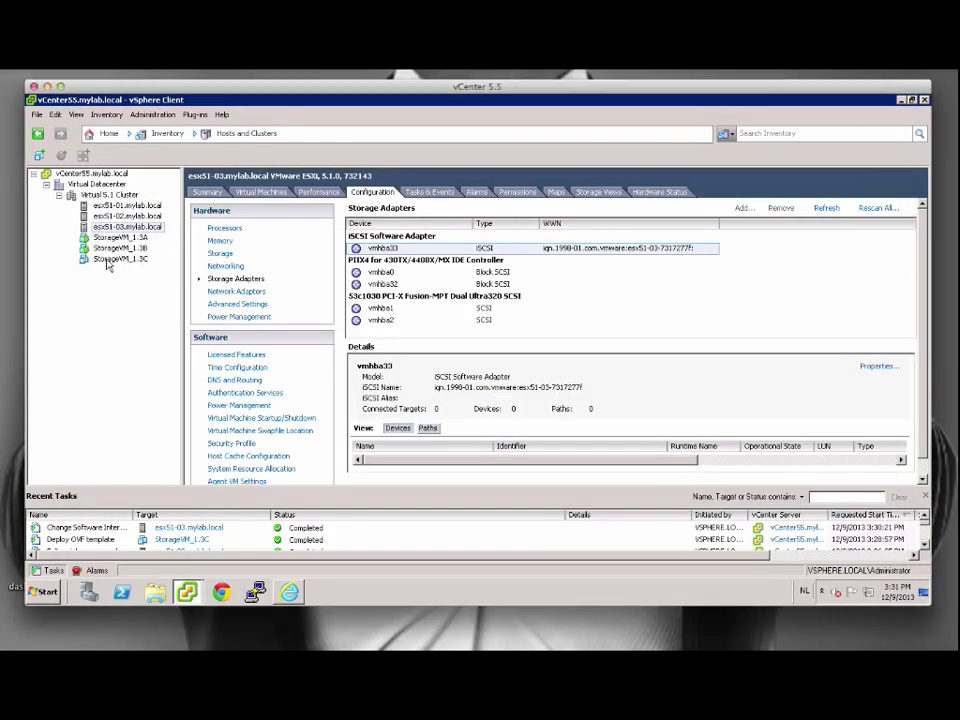
{"action": "left_click", "coordinate": [112, 260]}
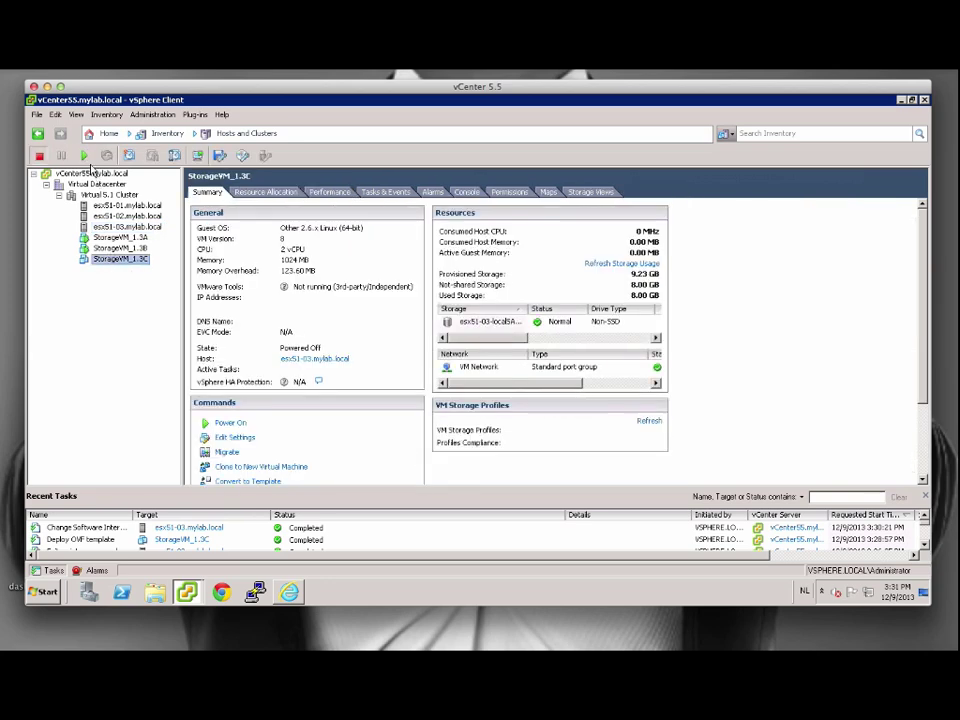
{"action": "left_click", "coordinate": [84, 155]}
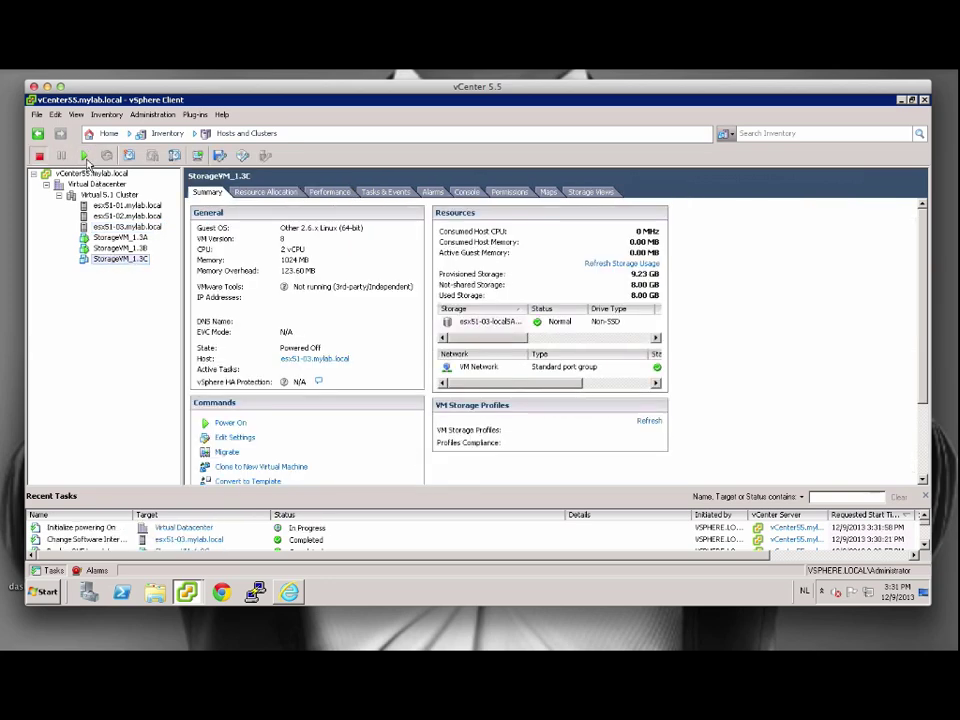
{"action": "left_click", "coordinate": [199, 156]}
{"action": "left_click_drag", "start_coordinate": [235, 190], "coordinate": [272, 120]}
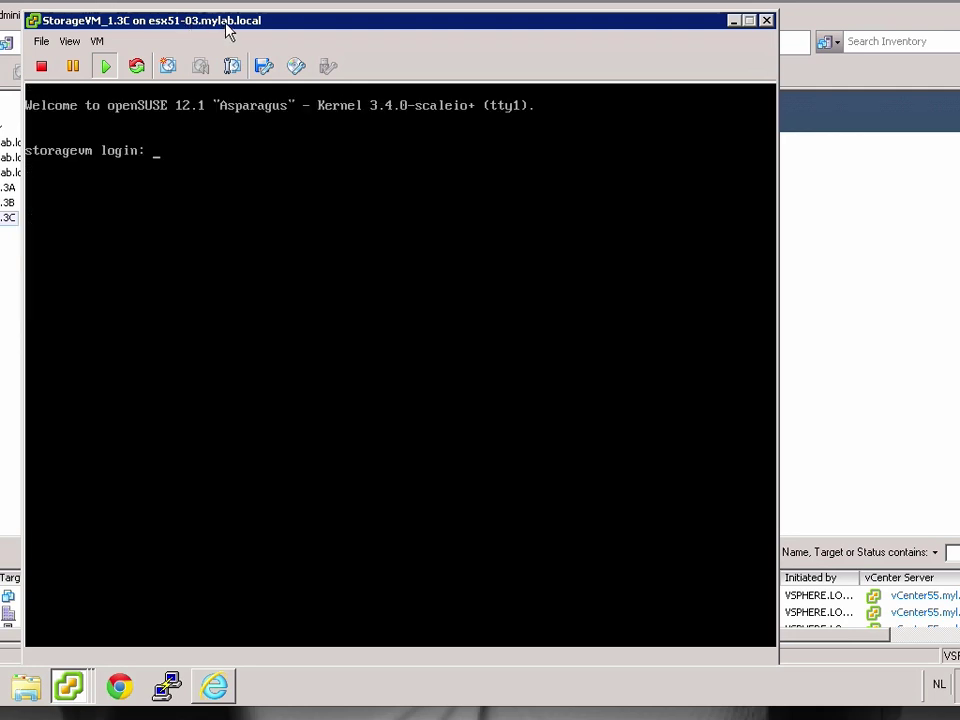
Log in to the storage VM console as root and set IP 192.168.0.233, mask 255.255.255.0, hostname ScaleIO-C.
{"action": "left_click", "coordinate": [230, 150]}
{"action": "type", "text": "root"}
{"action": "key", "text": "Return"}
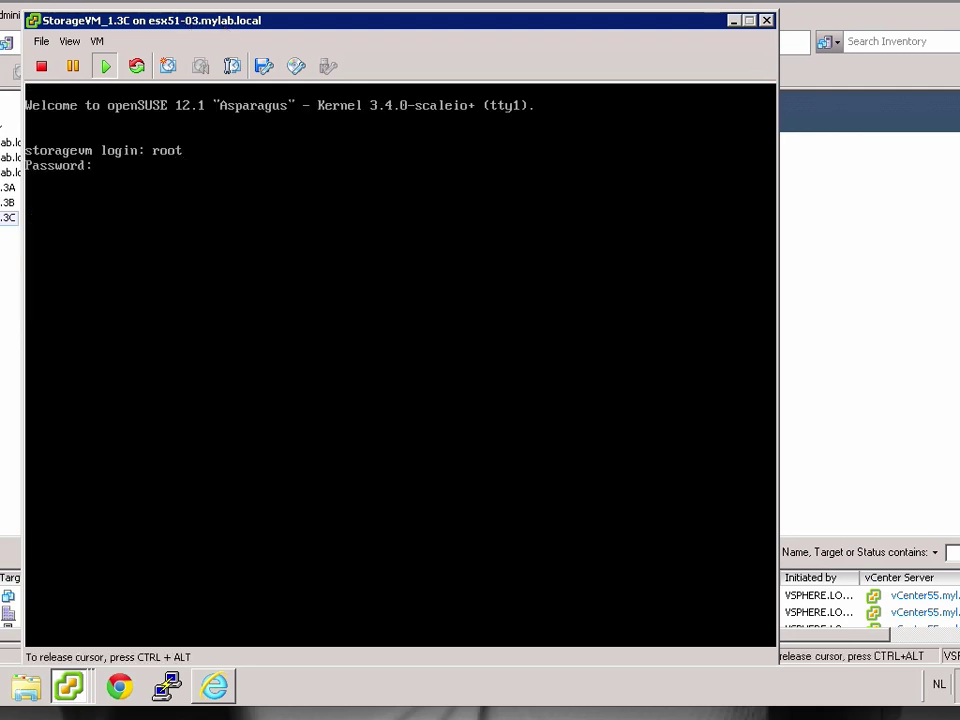
{"action": "key", "text": "Return"}
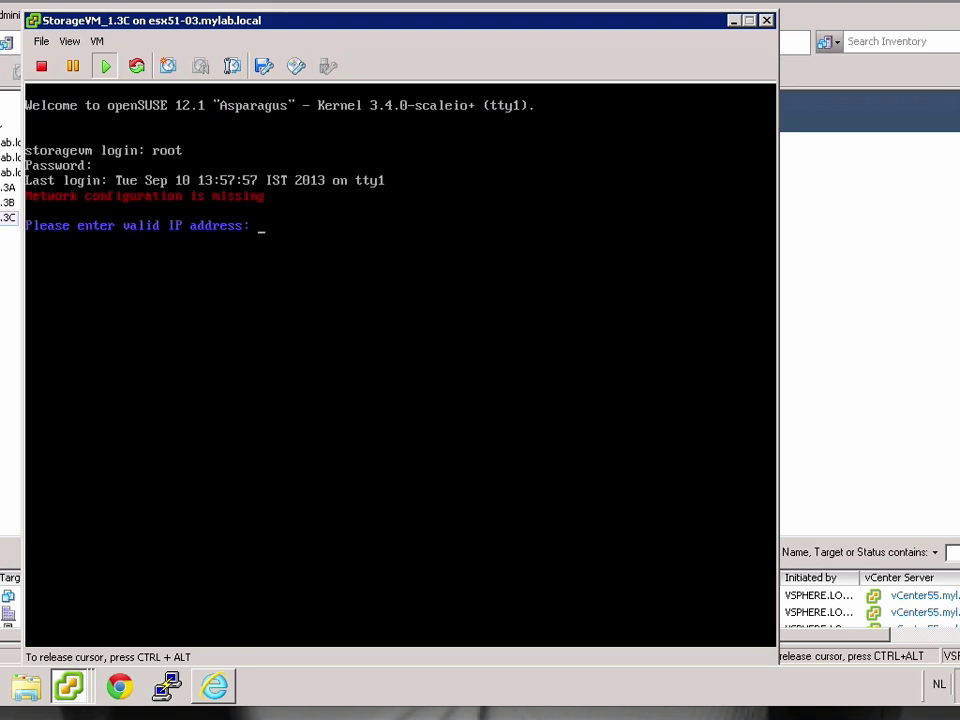
{"action": "type", "text": "192.168.0.23"}
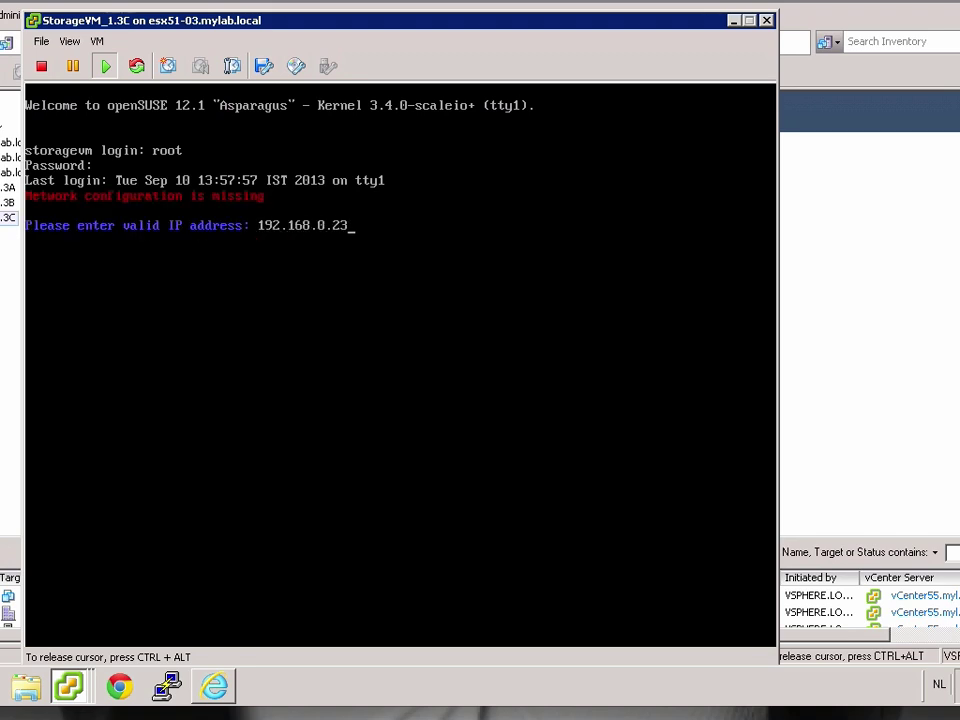
{"action": "type", "text": "255.255.255.0"}
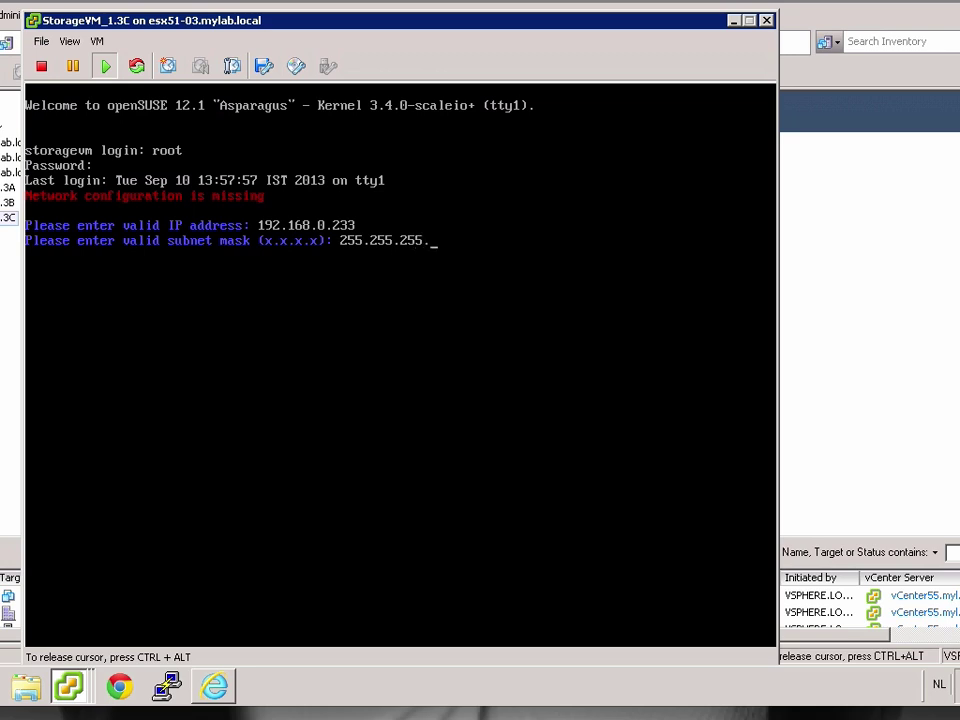
{"action": "key", "text": "Return"}
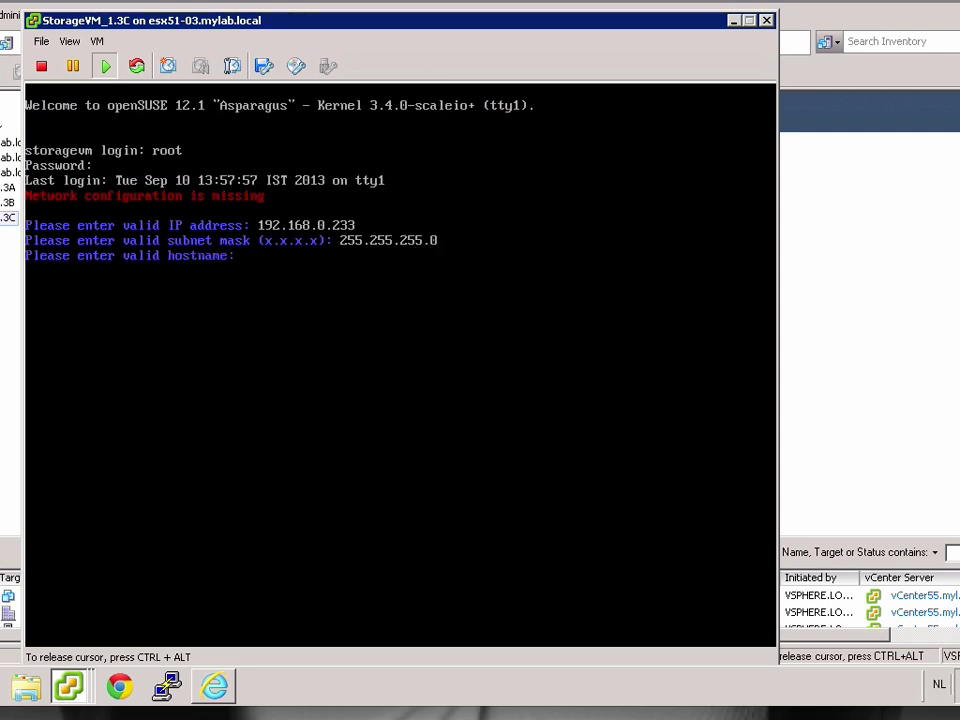
{"action": "type", "text": "ScaleIO-C"}
{"action": "key", "text": "Return"}
Set gateway 192.168.0.1 and primary DNS 192.168.0.205, leaving secondary DNS empty.
{"action": "type", "text": "192.168.0.1"}
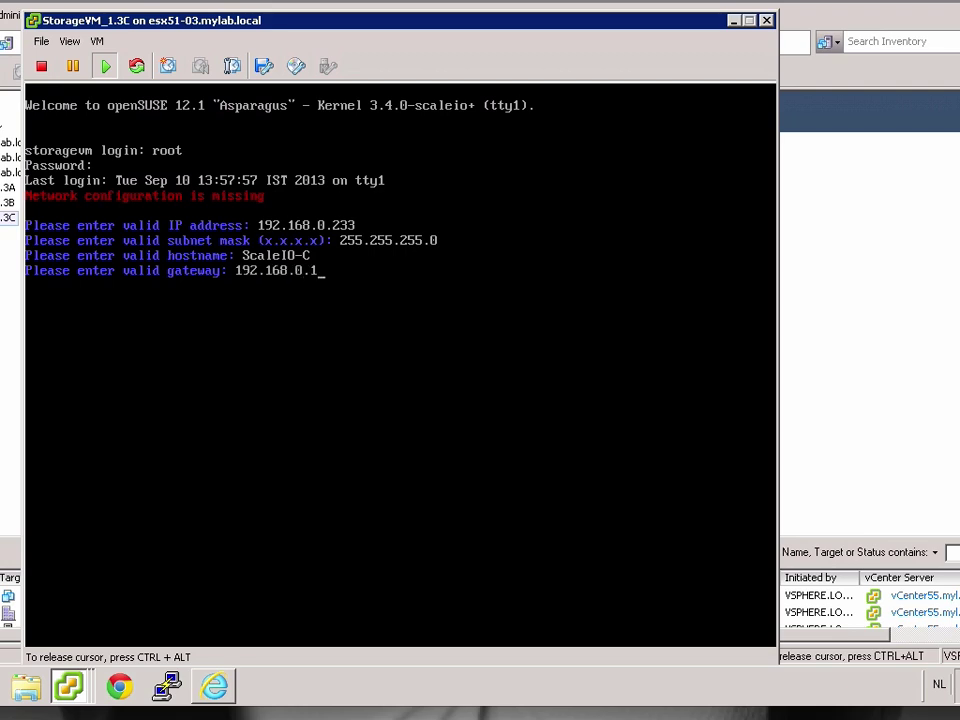
{"action": "key", "text": "Return"}
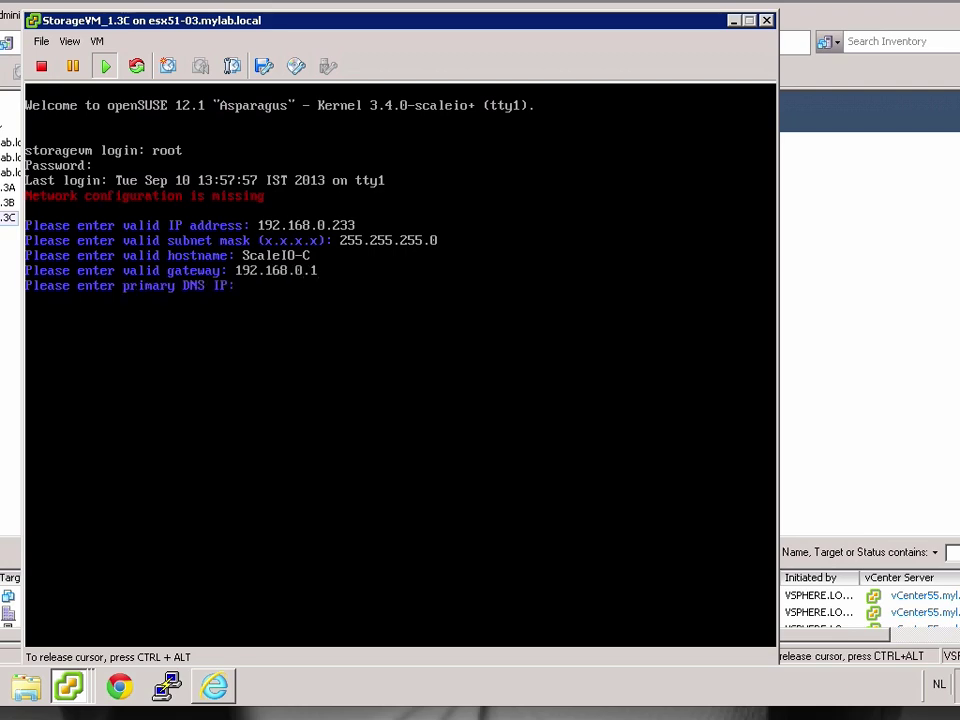
{"action": "type", "text": "192.168.0.205"}
{"action": "key", "text": "Return"}
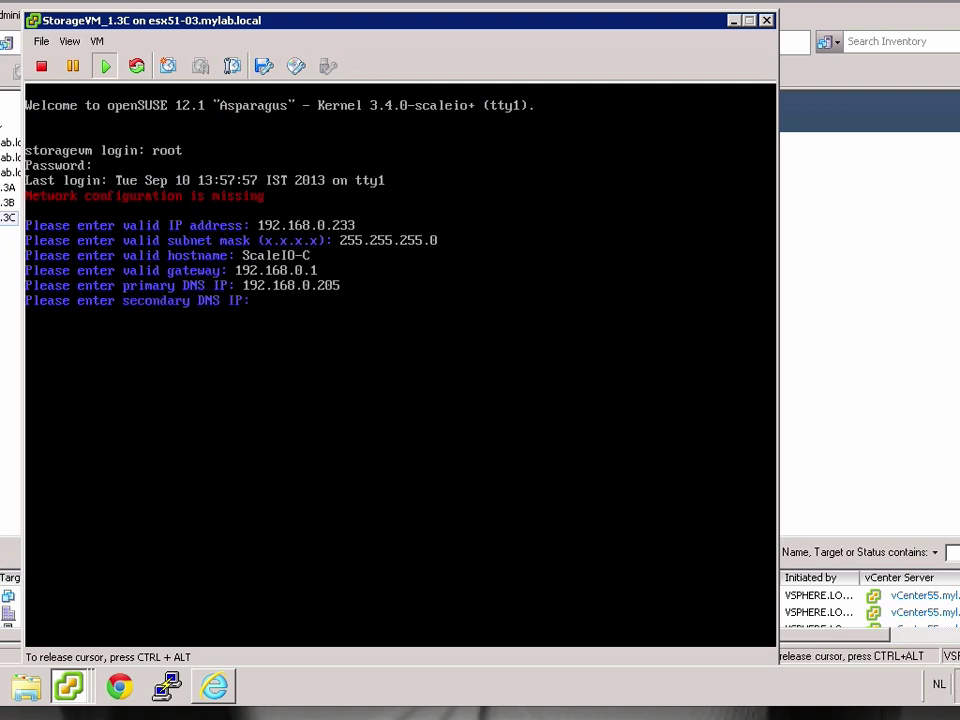
{"action": "key", "text": "Return"}
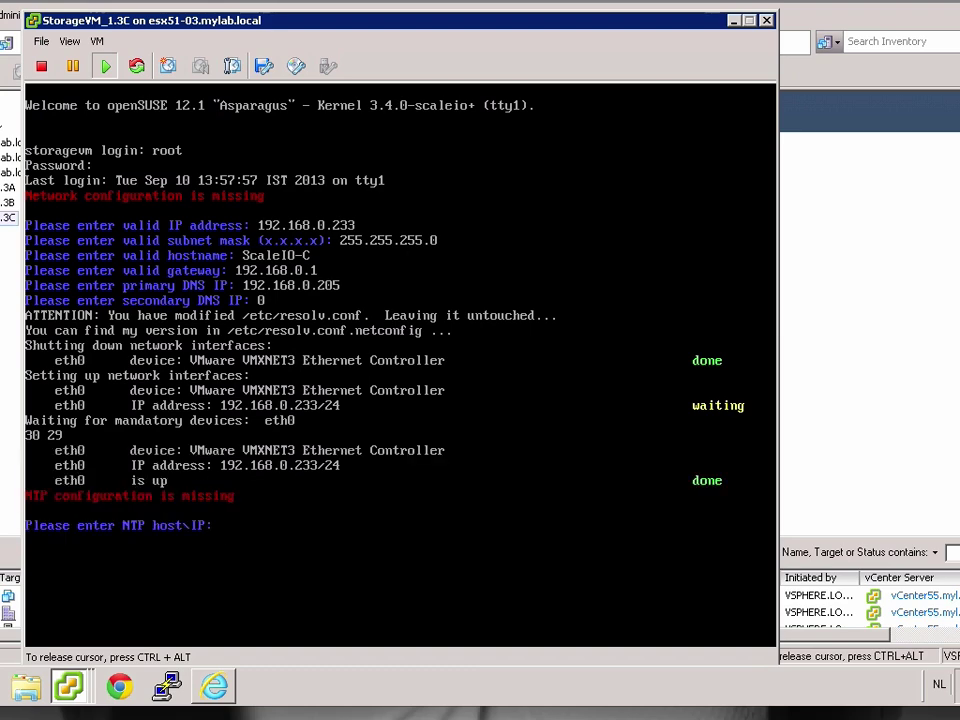
Set NTP server 192.168.0.205 and the Europe/Amsterdam time zone, then exit the console.
{"action": "type", "text": "192.168.0.205"}
{"action": "key", "text": "Return"}
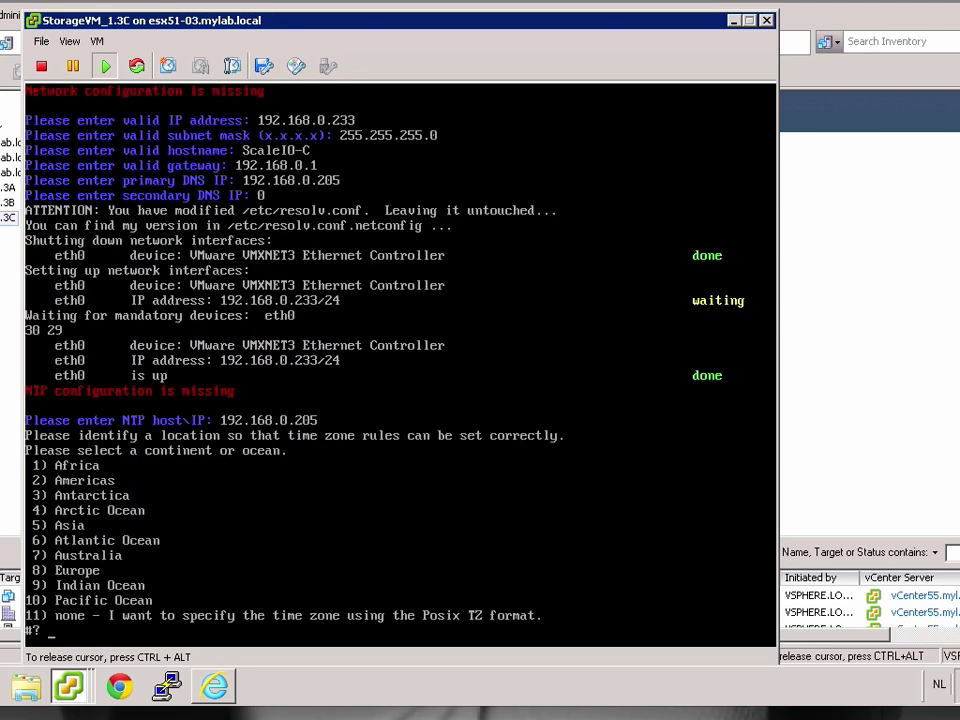
{"action": "type", "text": "8"}
{"action": "key", "text": "Return"}
{"action": "type", "text": "33"}
{"action": "key", "text": "Return"}
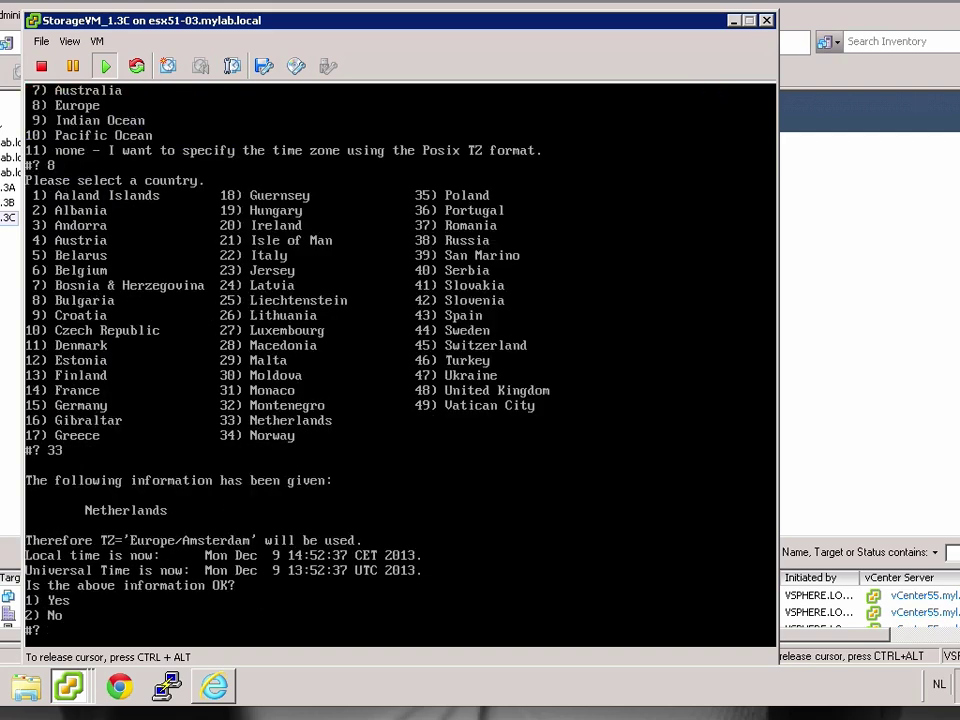
{"action": "type", "text": "1"}
{"action": "key", "text": "Return"}
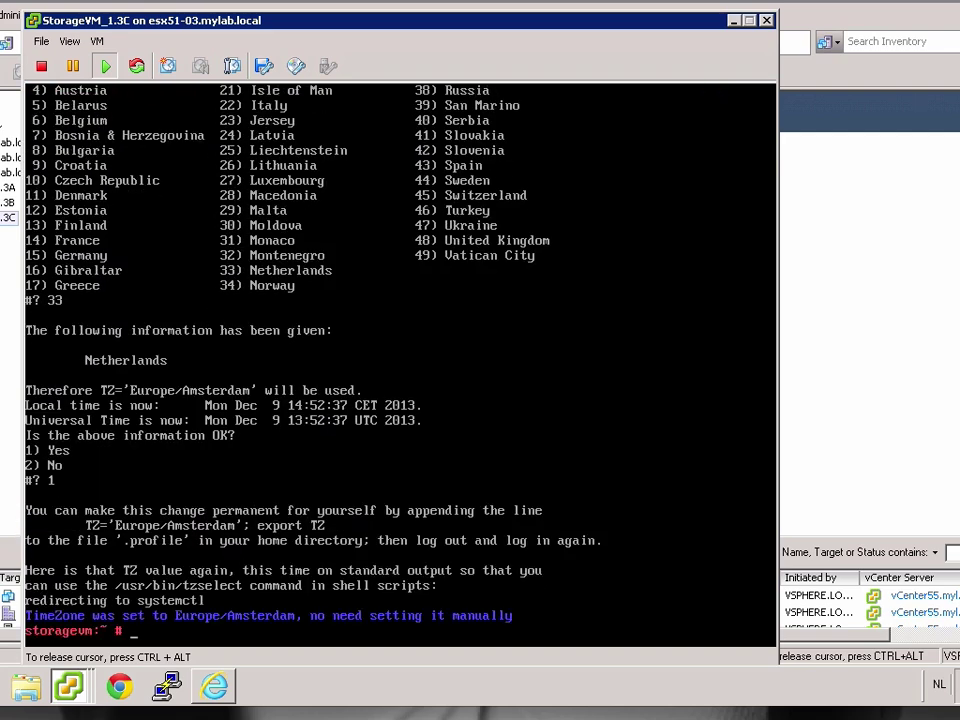
{"action": "type", "text": "exit"}
Run ./install.py --all --vm with the licence and --profile hdd, accepting the licence agreement.
{"action": "key", "text": "Return"}
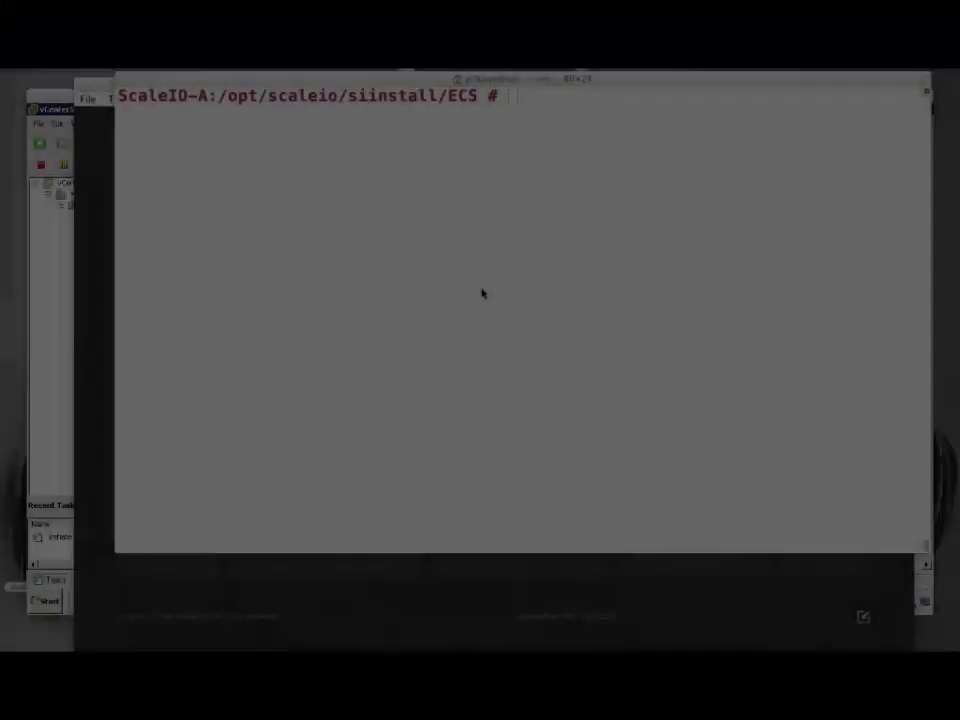
{"action": "key", "text": "super+v"}
{"action": "type", "text": "--pr"}
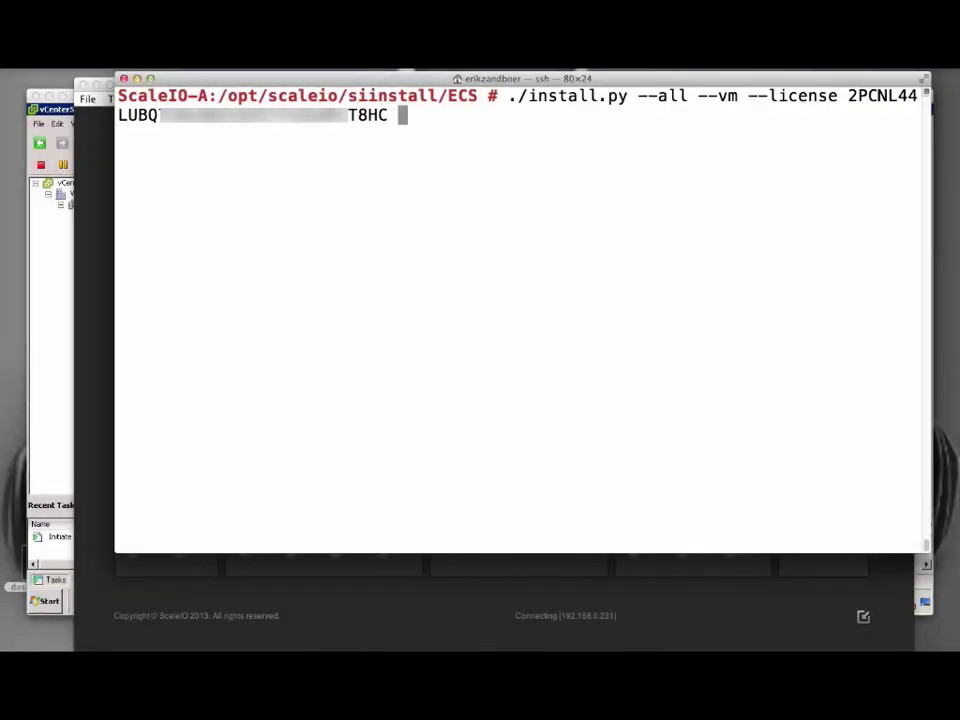
{"action": "type", "text": "ofile hdd"}
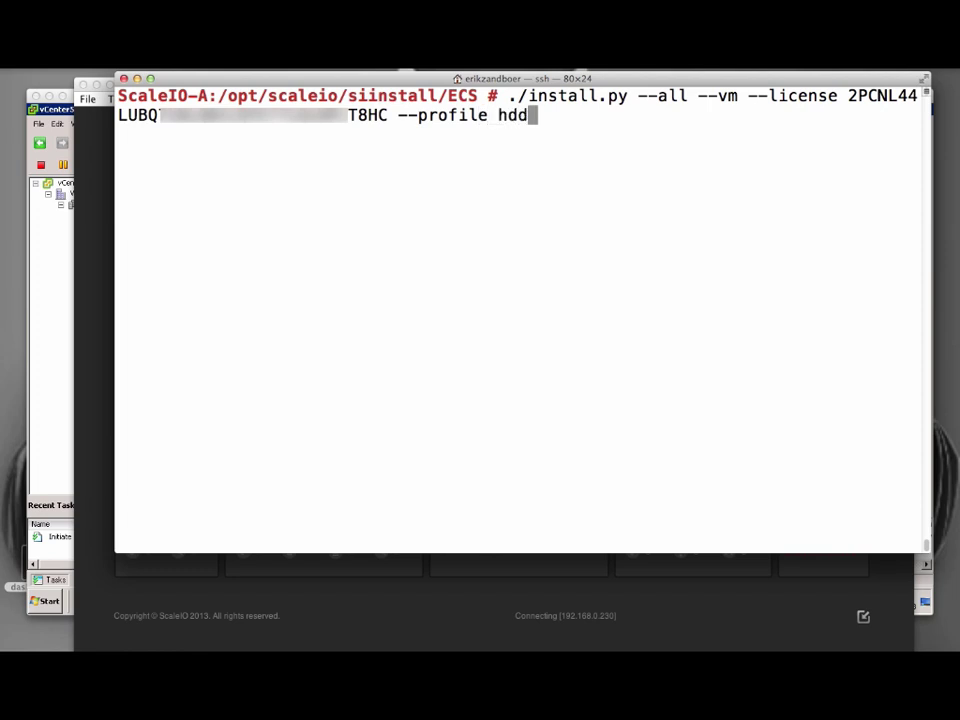
{"action": "key", "text": "Return"}
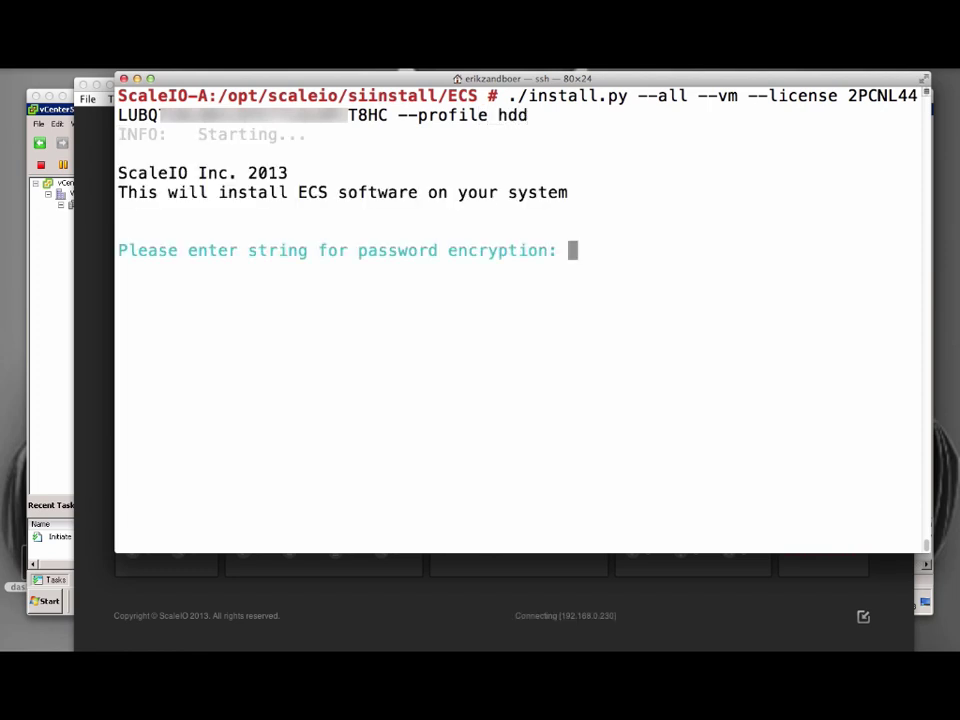
{"action": "key", "text": "Return"}
{"action": "type", "text": "y"}
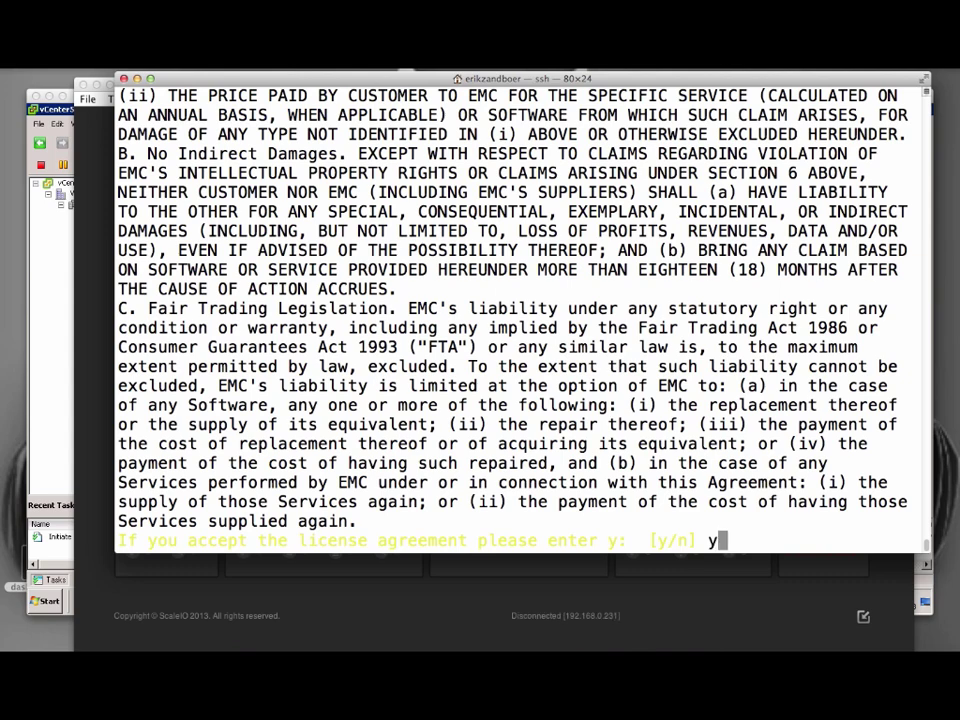
{"action": "key", "text": "Return"}
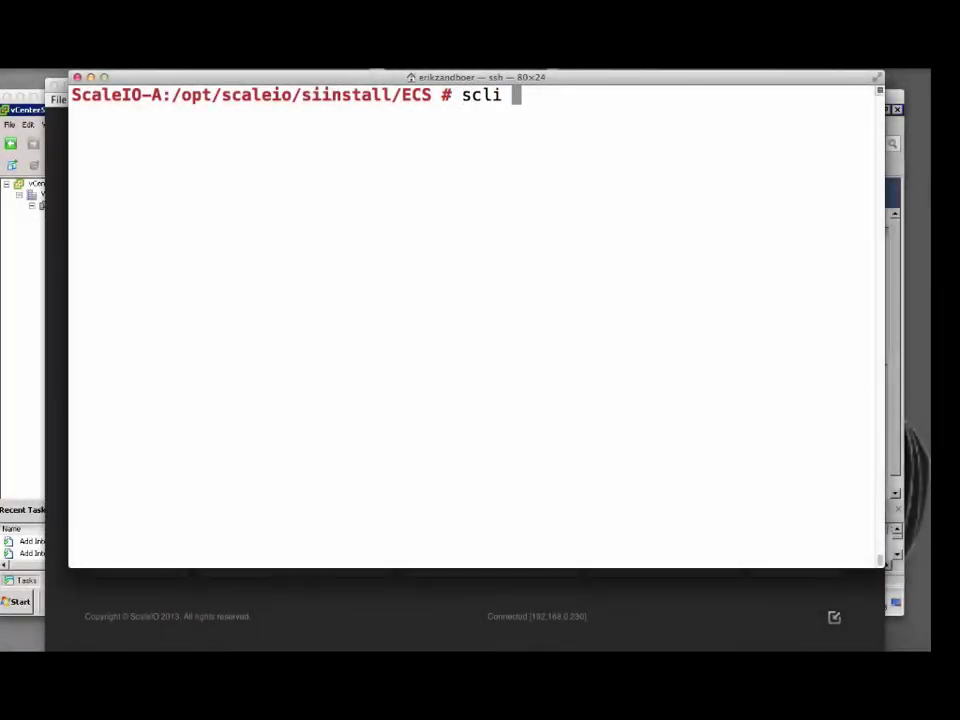
Run scli --query_all_volumes to confirm vol1 is mapped to three SDCs, then minimize the terminal.
{"action": "type", "text": "all_volumes"}
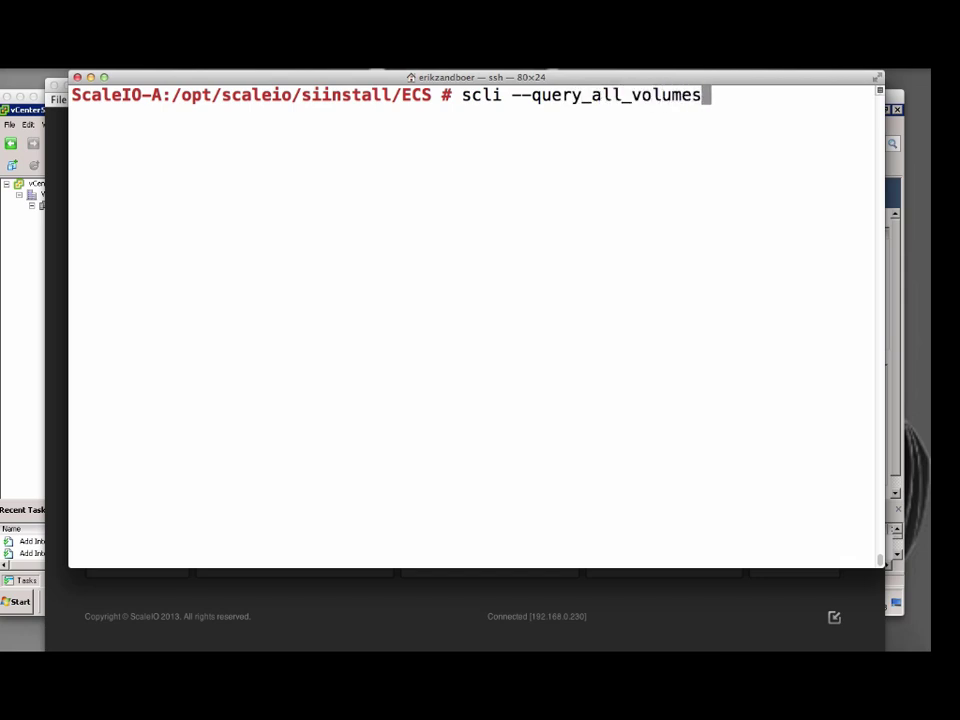
{"action": "key", "text": "Return"}
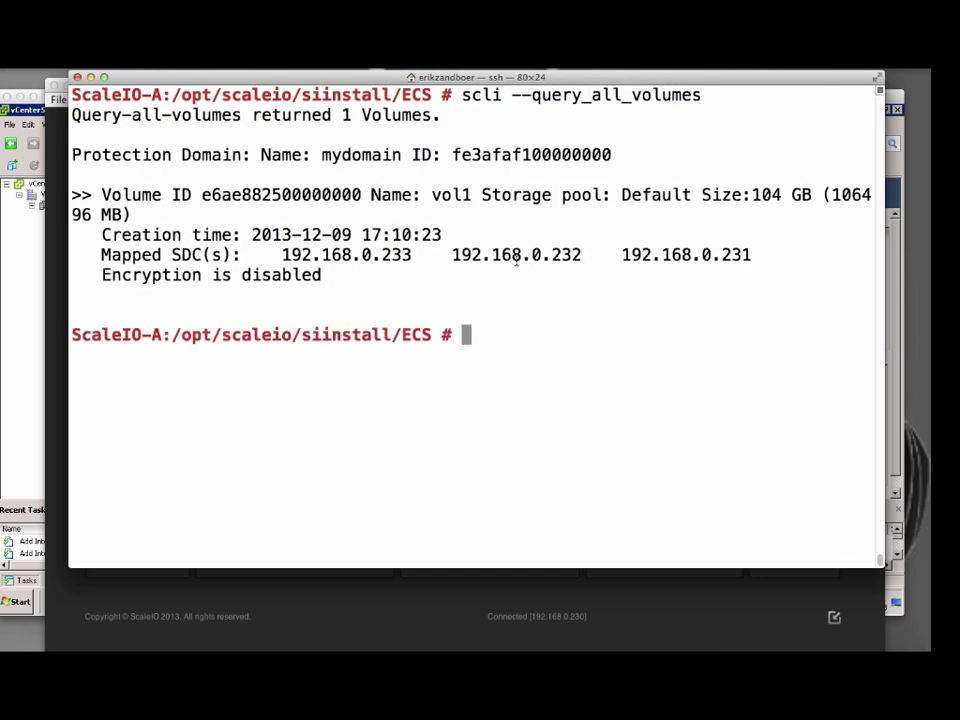
{"action": "left_click_drag", "start_coordinate": [773, 256], "coordinate": [102, 256]}
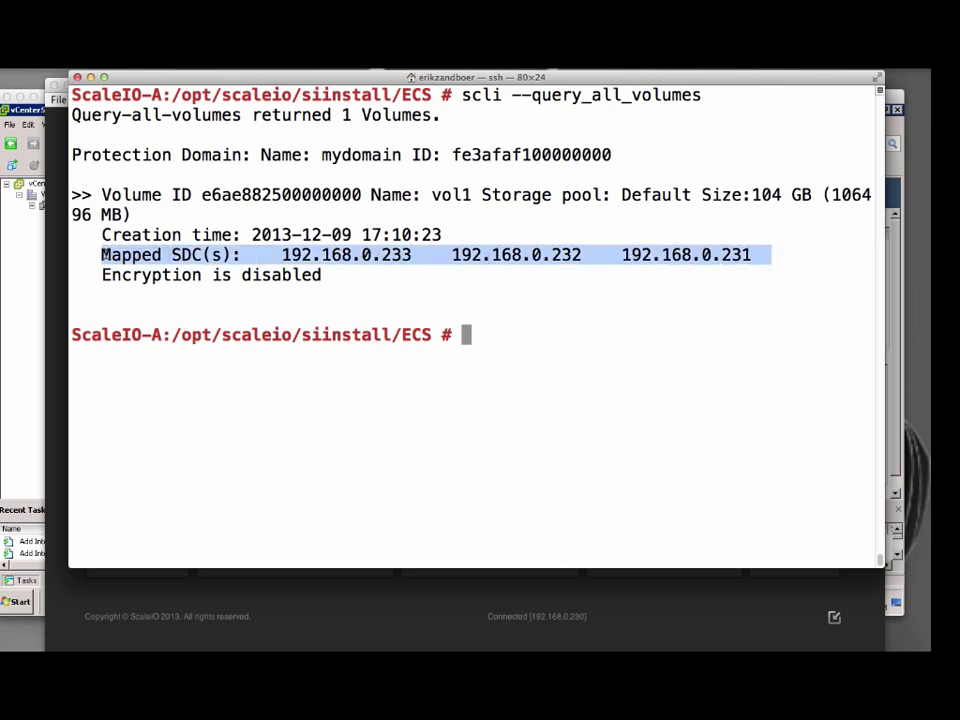
{"action": "left_click", "coordinate": [90, 77]}
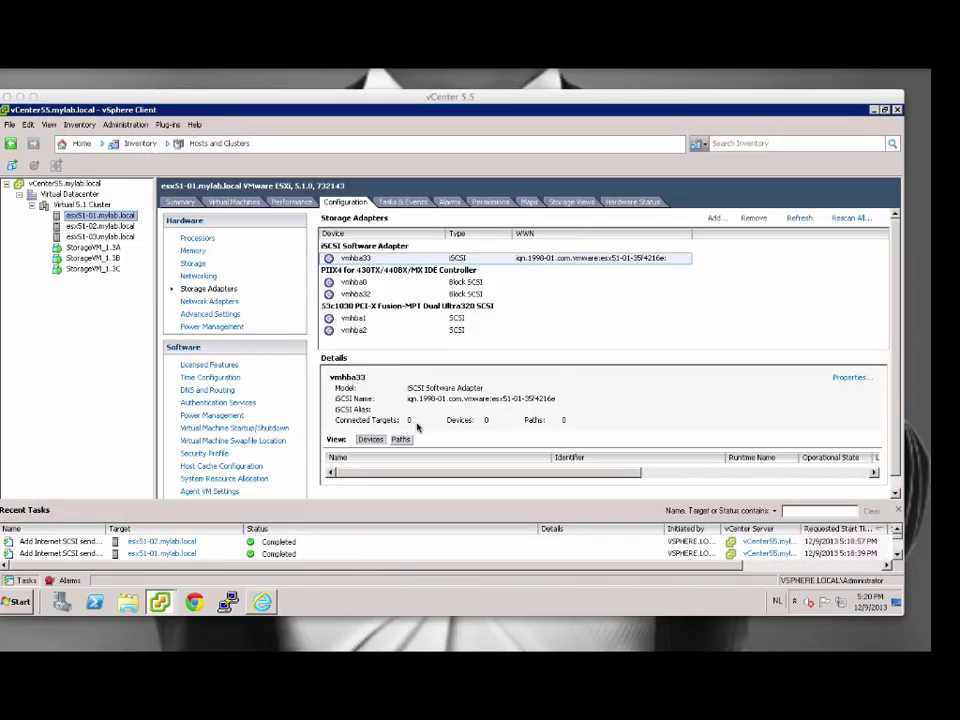
Rescan esx51-01's vmhba33 iSCSI adapter and enlarge the details pane to view its devices.
{"action": "right_click", "coordinate": [566, 264]}
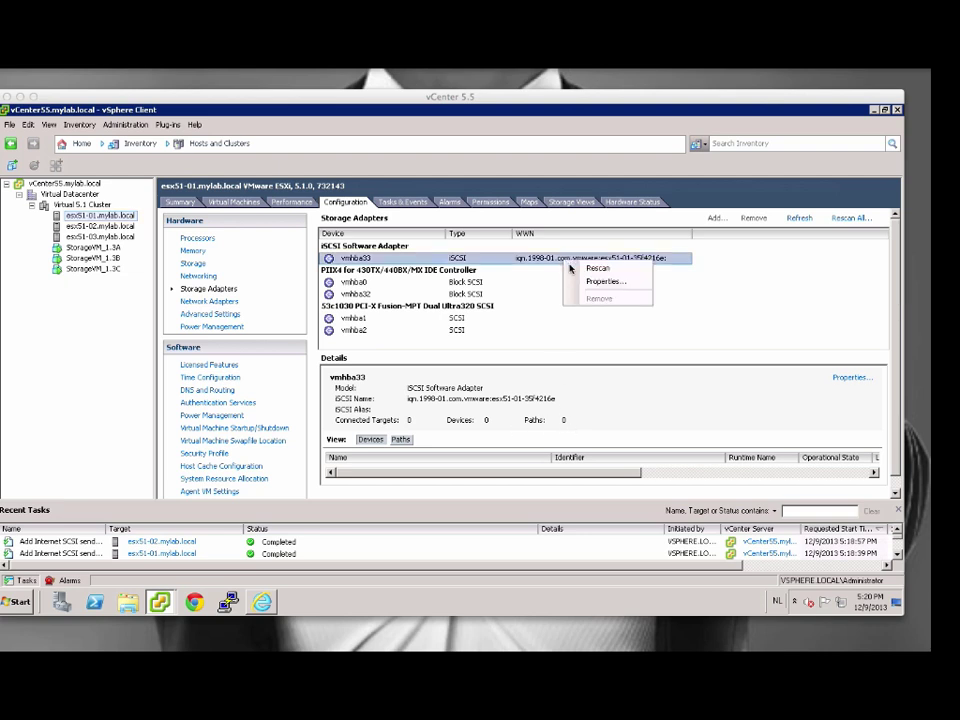
{"action": "left_click", "coordinate": [591, 268]}
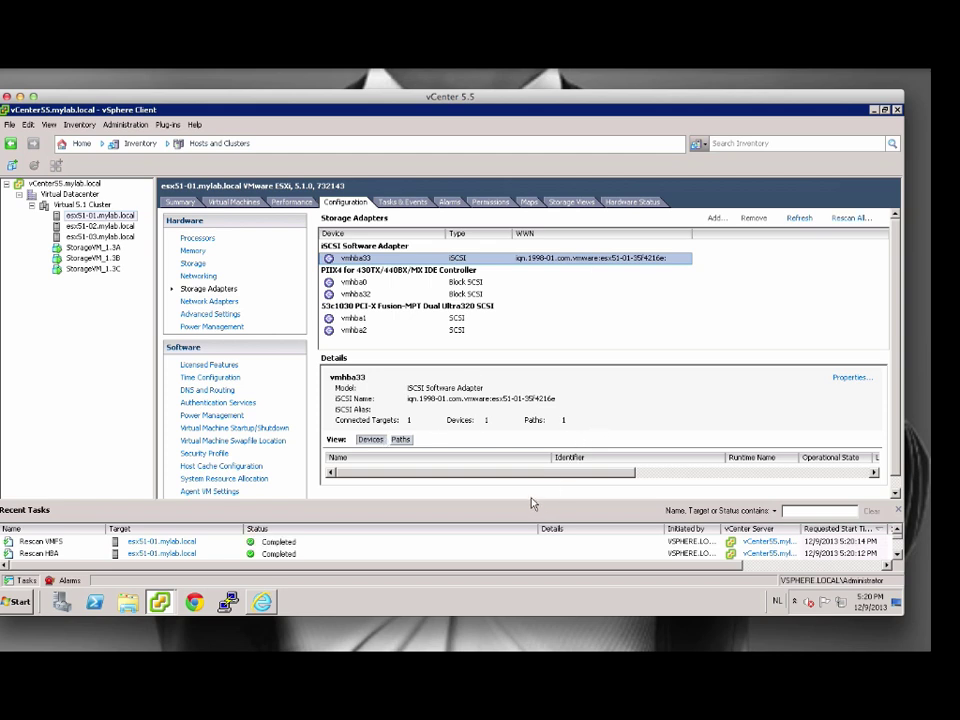
{"action": "left_click_drag", "start_coordinate": [532, 505], "coordinate": [531, 539]}
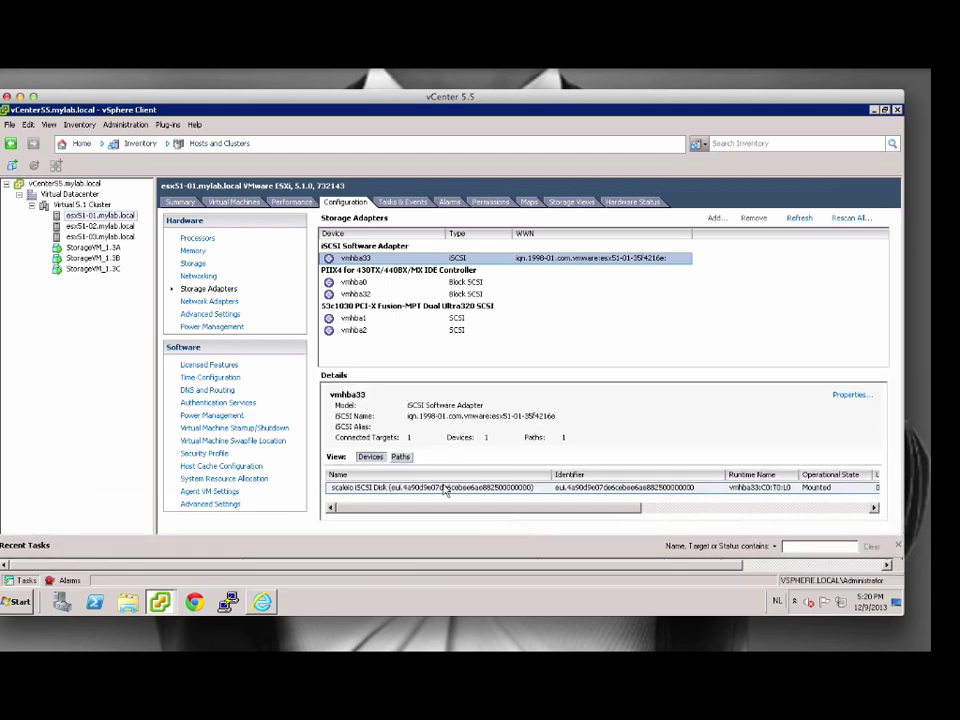
{"action": "scroll", "coordinate": [722, 512], "scroll_direction": "right", "scroll_amount": 5}
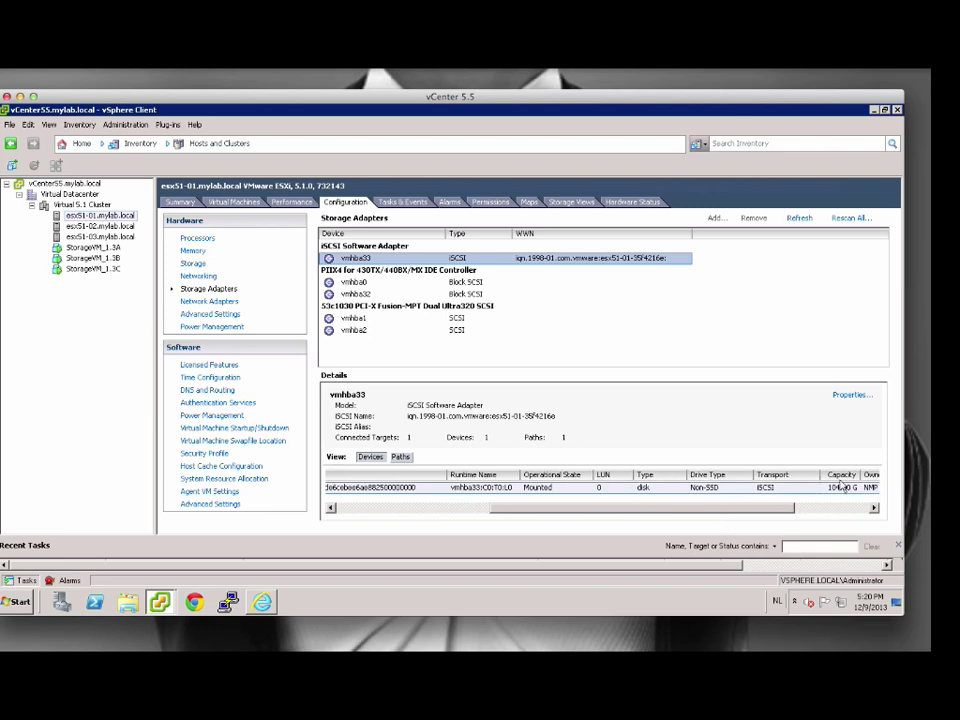
{"action": "left_click_drag", "start_coordinate": [660, 510], "coordinate": [476, 510]}
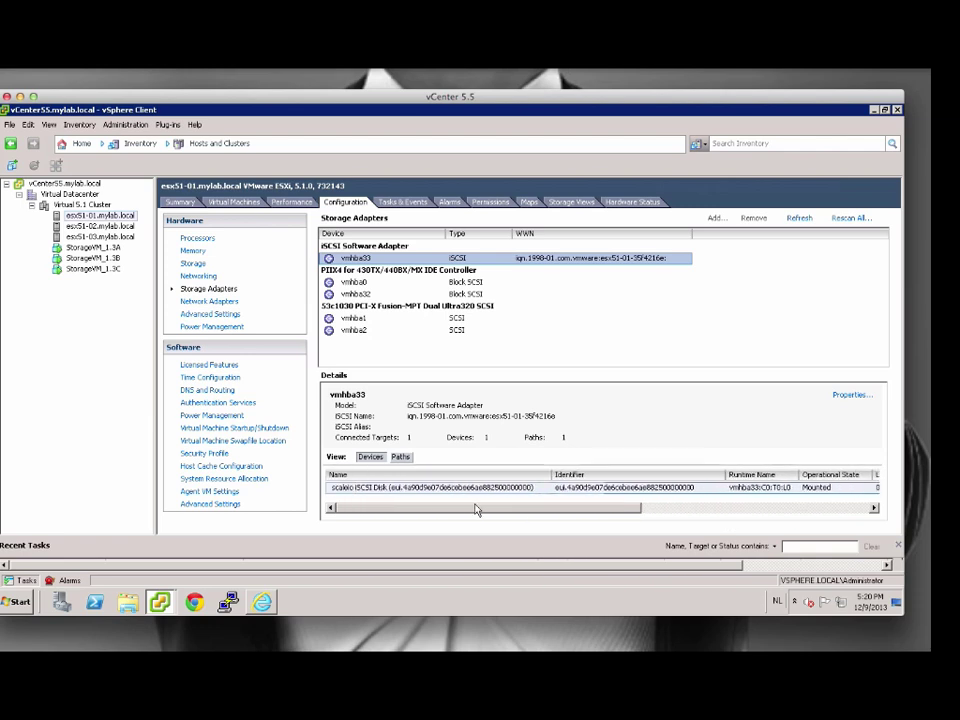
Rescan the vmhba33 iSCSI adapters on esx51-02 and esx51-03, then check Recent Tasks.
{"action": "left_click", "coordinate": [100, 226]}
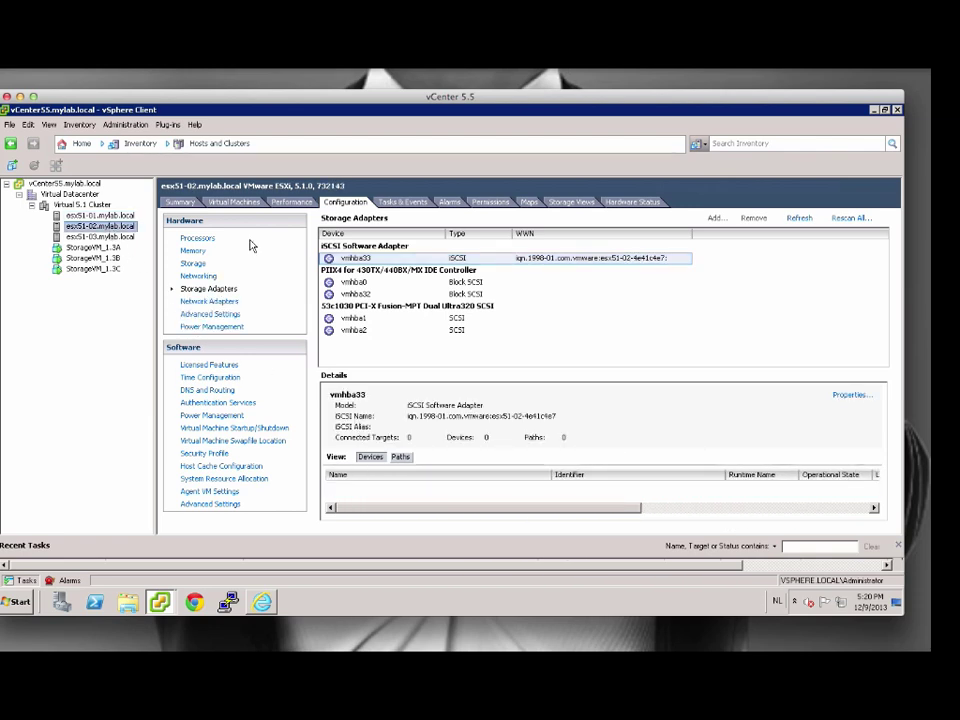
{"action": "left_click", "coordinate": [514, 262]}
{"action": "right_click", "coordinate": [510, 263]}
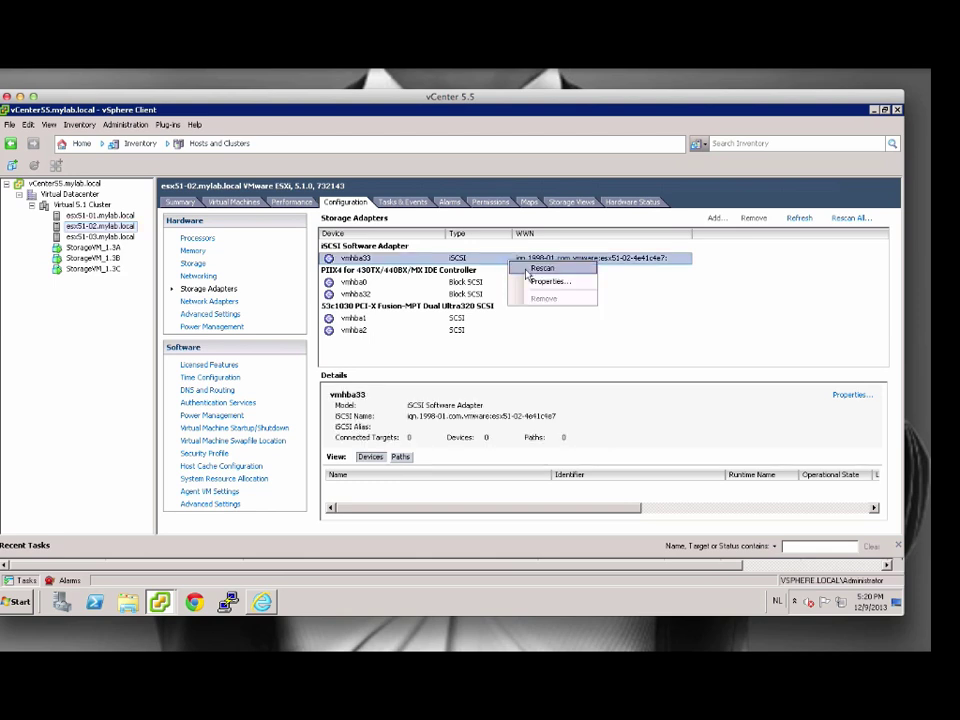
{"action": "left_click", "coordinate": [533, 275]}
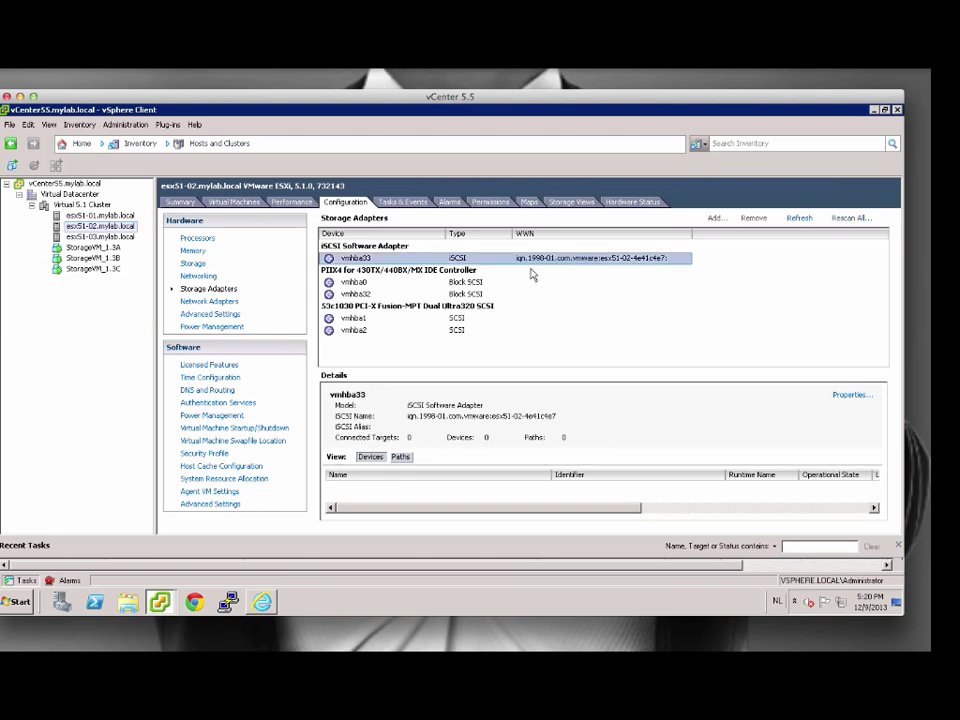
{"action": "left_click", "coordinate": [100, 236]}
{"action": "right_click", "coordinate": [487, 258]}
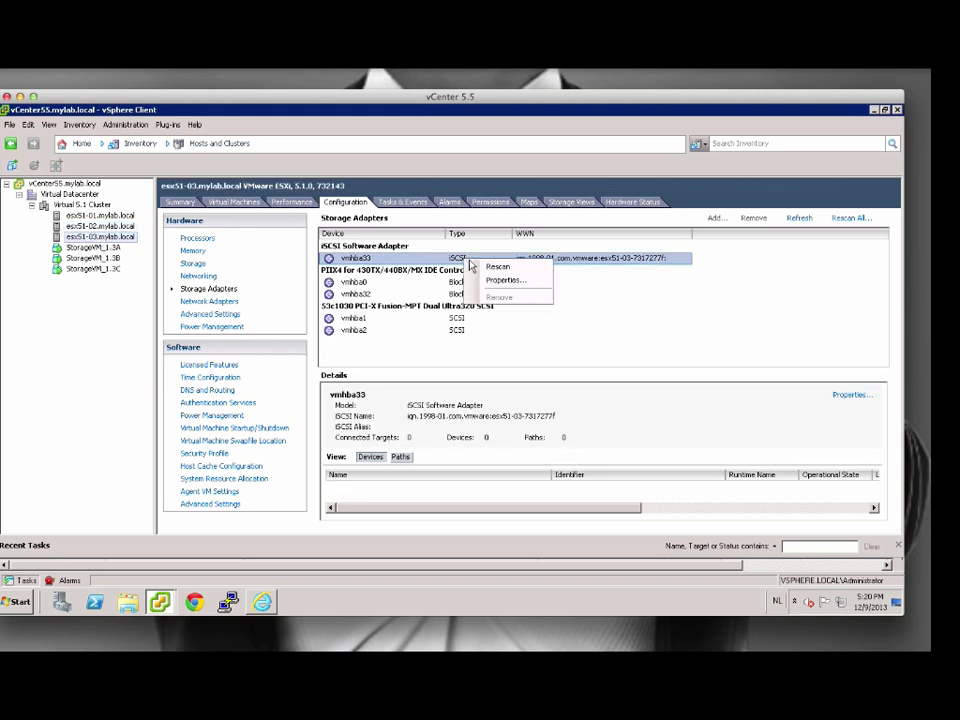
{"action": "left_click", "coordinate": [484, 268]}
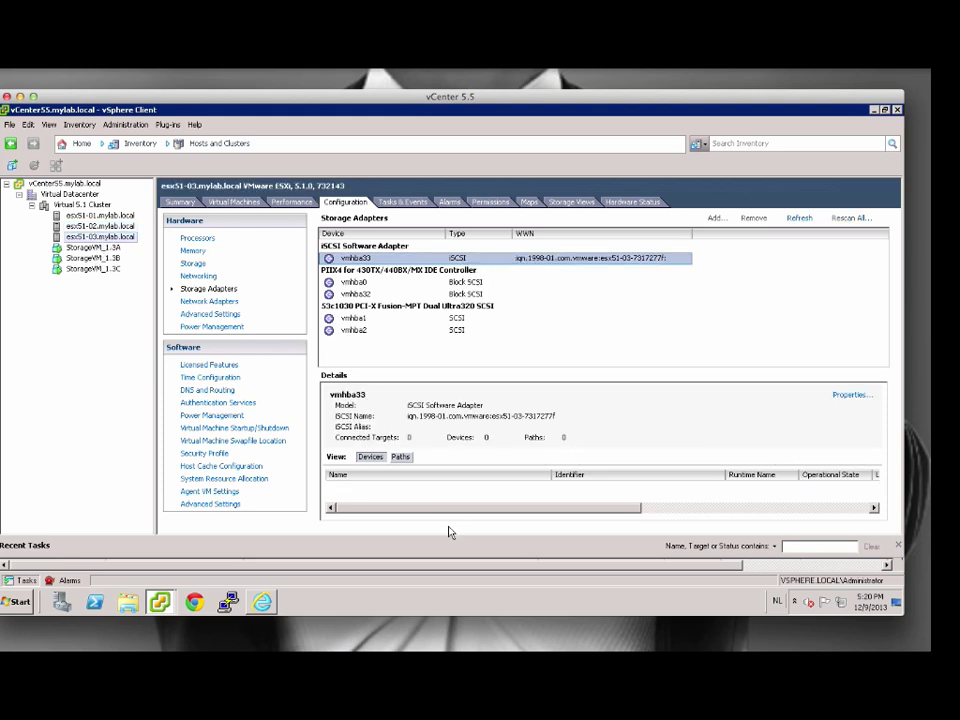
{"action": "left_click_drag", "start_coordinate": [443, 538], "coordinate": [443, 503]}
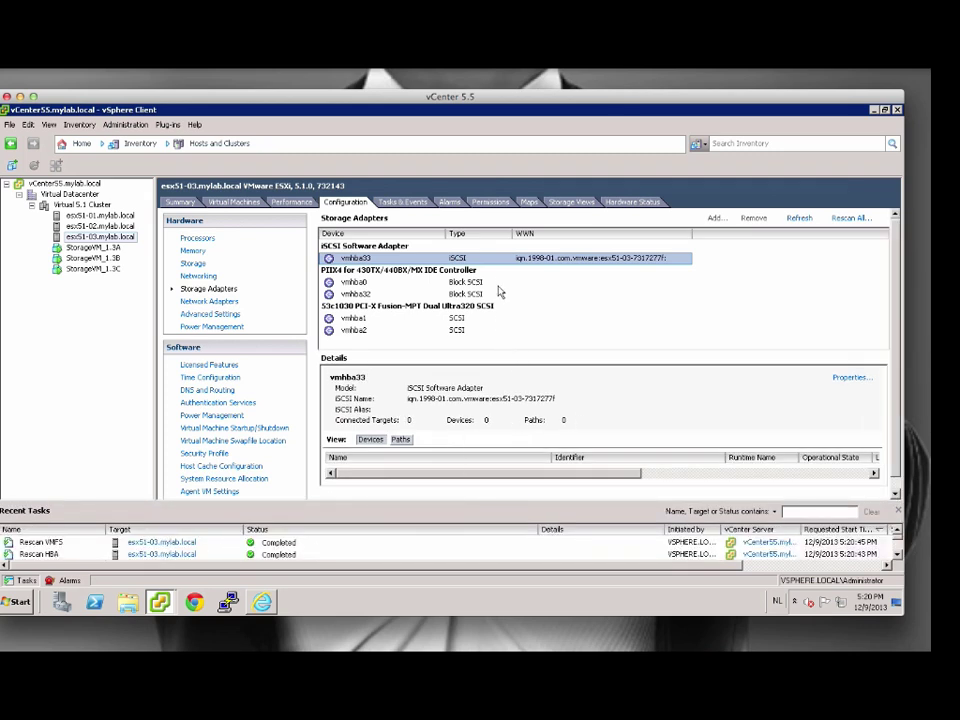
Add dynamic discovery send target 192.168.0.233:3260 to esx51-03's vmhba33 and accept the rescan.
{"action": "left_click", "coordinate": [862, 382]}
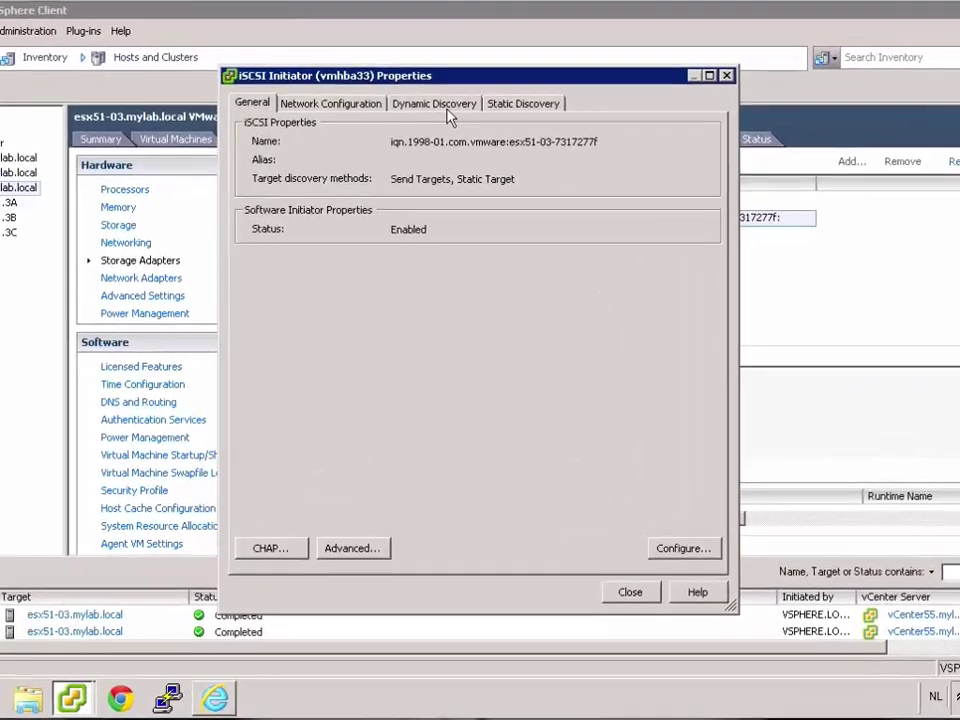
{"action": "left_click", "coordinate": [425, 179]}
{"action": "left_click", "coordinate": [555, 557]}
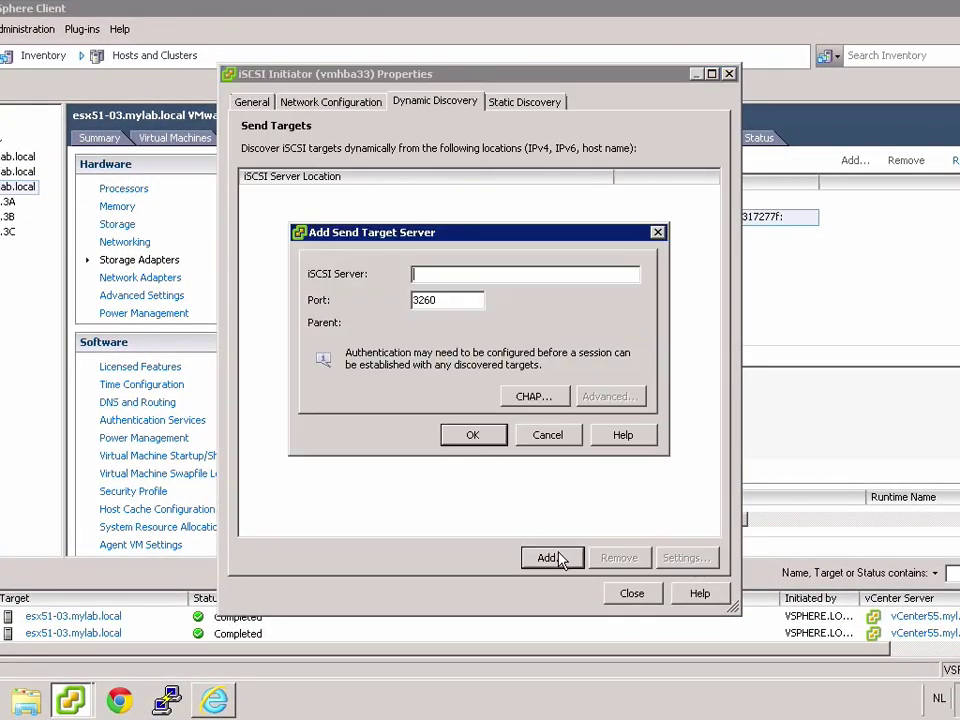
{"action": "type", "text": "192.168.0.233"}
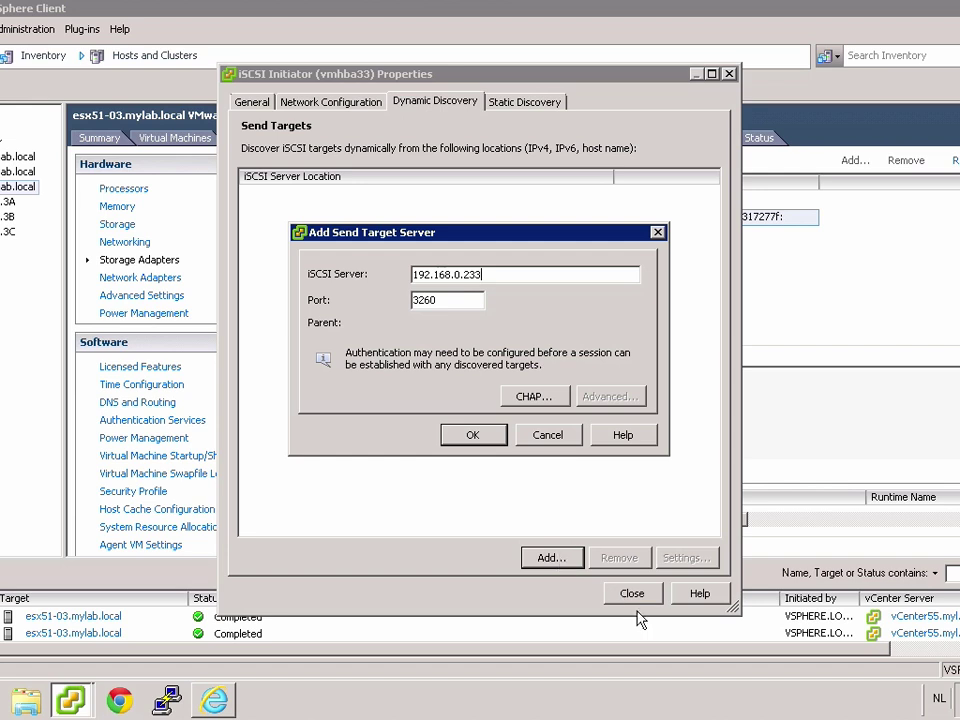
{"action": "left_click", "coordinate": [482, 436]}
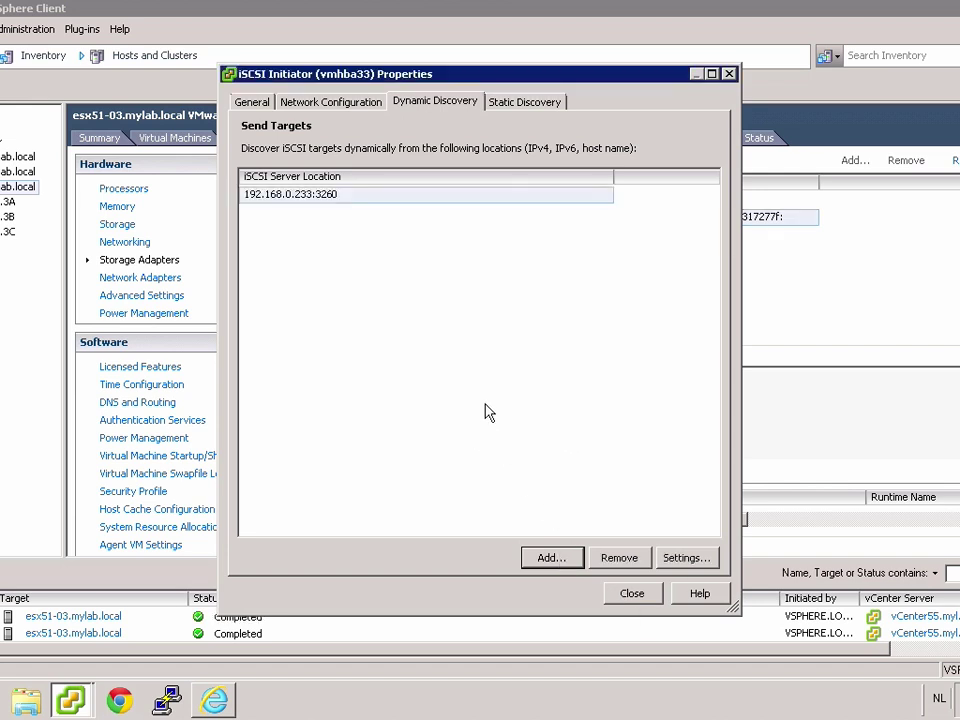
{"action": "left_click", "coordinate": [510, 102]}
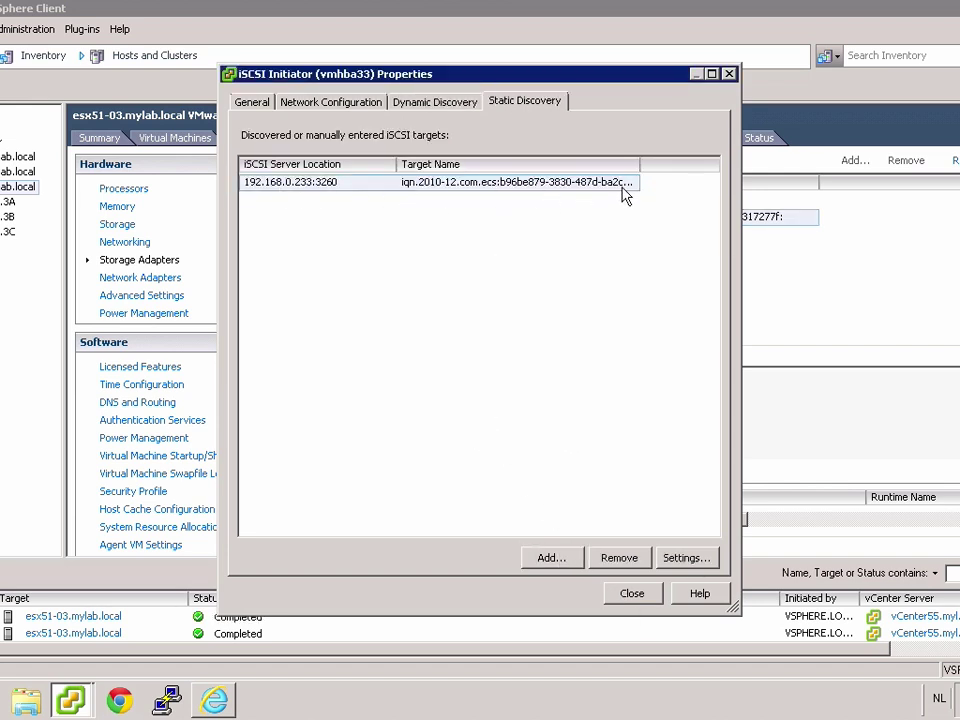
{"action": "left_click", "coordinate": [632, 593]}
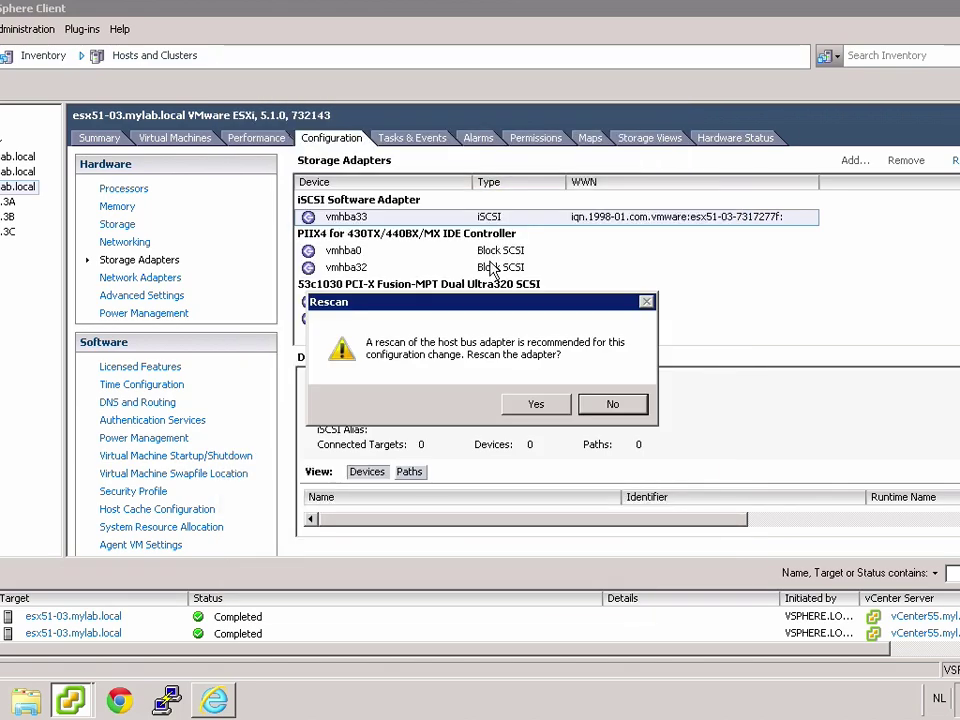
{"action": "left_click", "coordinate": [533, 404]}
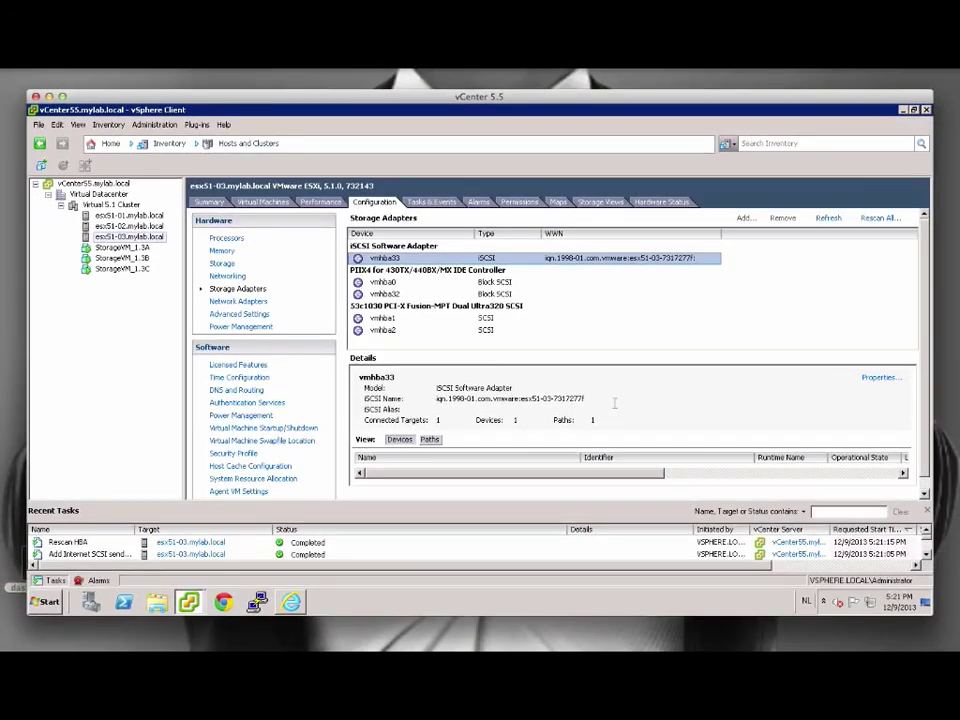
{"action": "left_click_drag", "start_coordinate": [597, 511], "coordinate": [598, 542]}
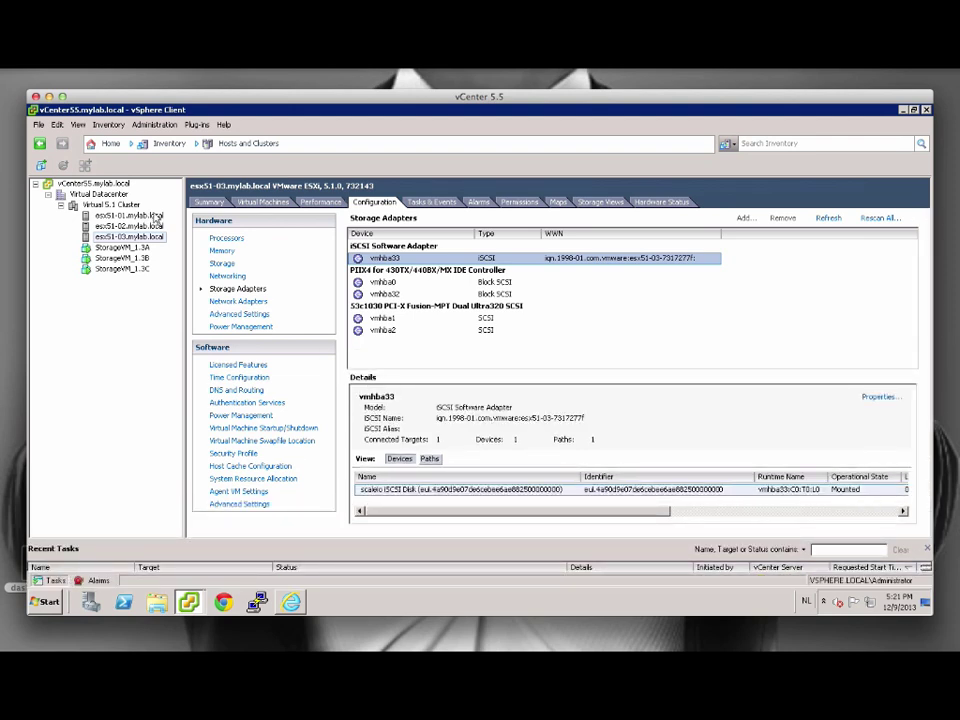
Add a VMFS datastore on esx51-03 using the full 104 GB scaleio iSCSI disk.
{"action": "left_click", "coordinate": [224, 264]}
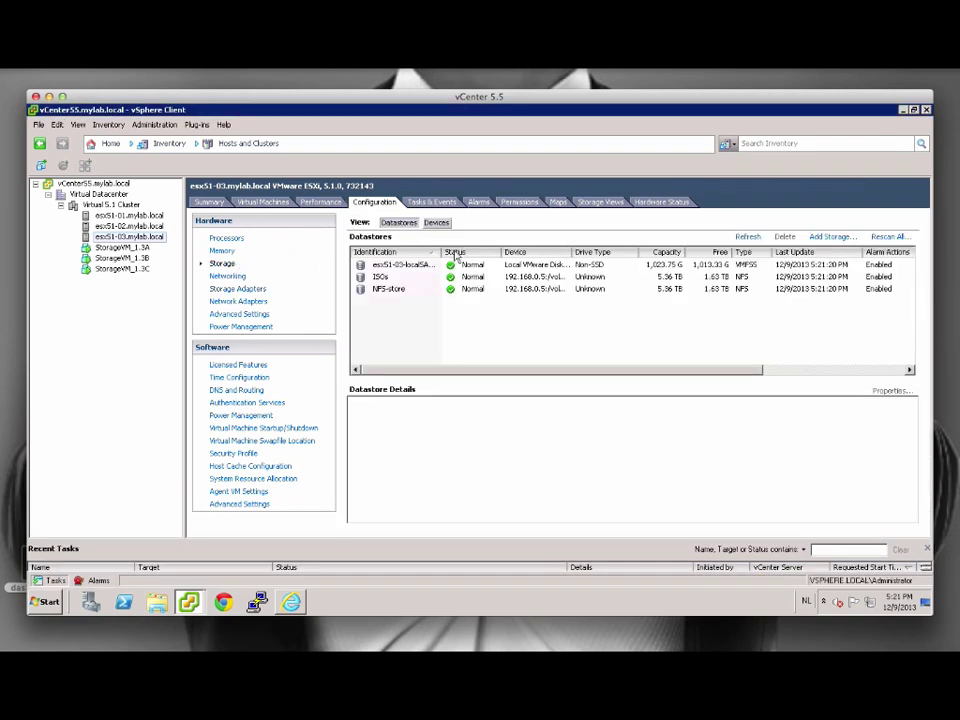
{"action": "left_click", "coordinate": [836, 239]}
{"action": "left_click", "coordinate": [626, 513]}
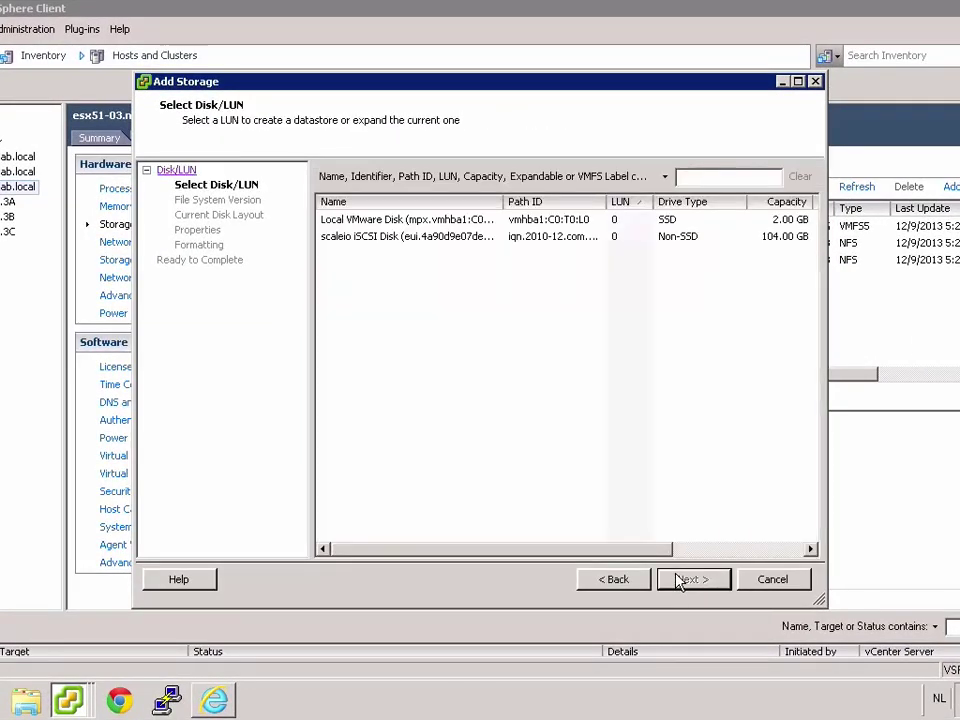
{"action": "left_click", "coordinate": [548, 238]}
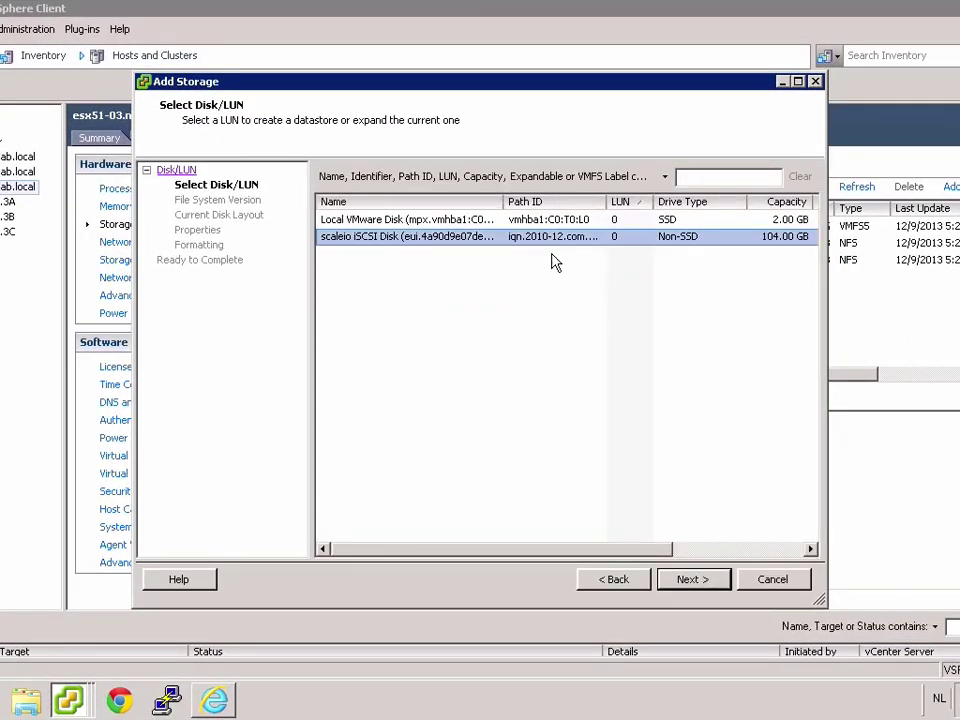
{"action": "left_click", "coordinate": [697, 581]}
{"action": "left_click", "coordinate": [688, 583]}
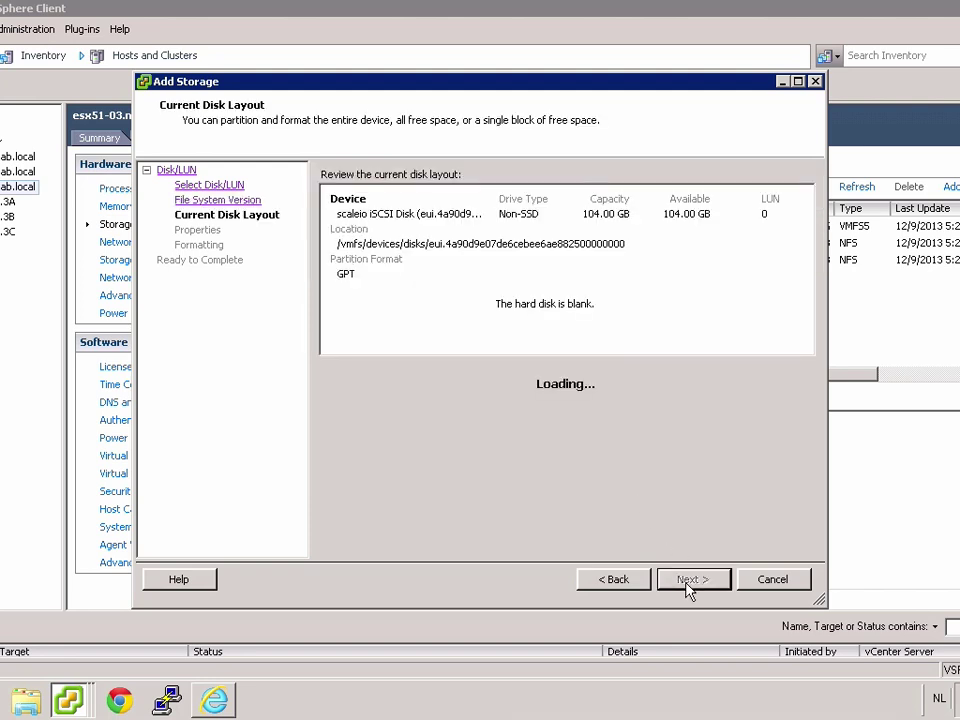
{"action": "left_click", "coordinate": [690, 584]}
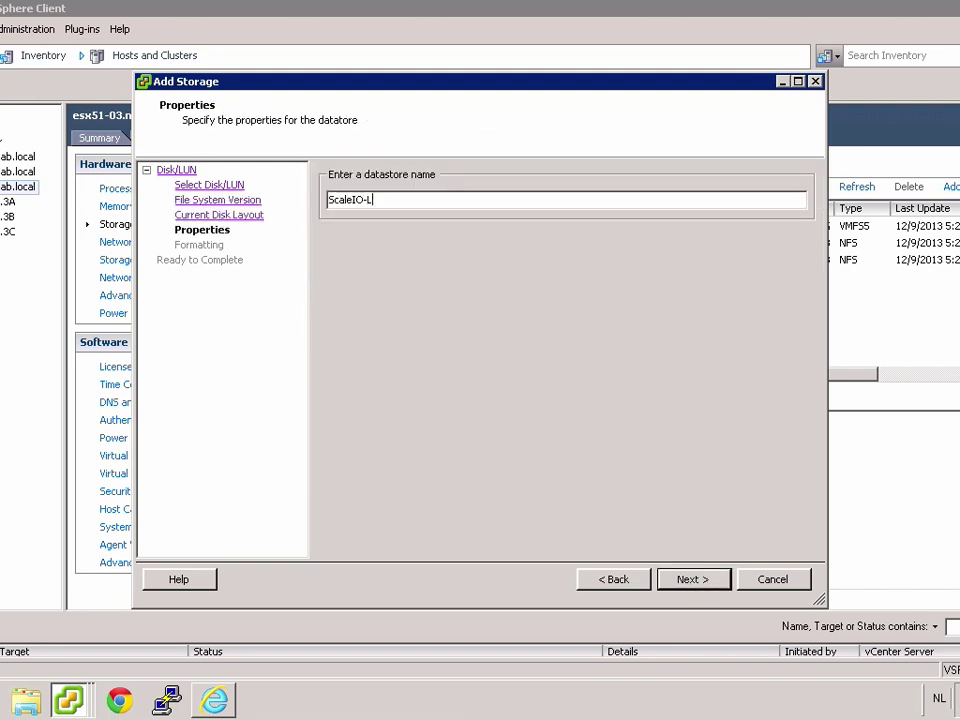
{"action": "left_click", "coordinate": [705, 587]}
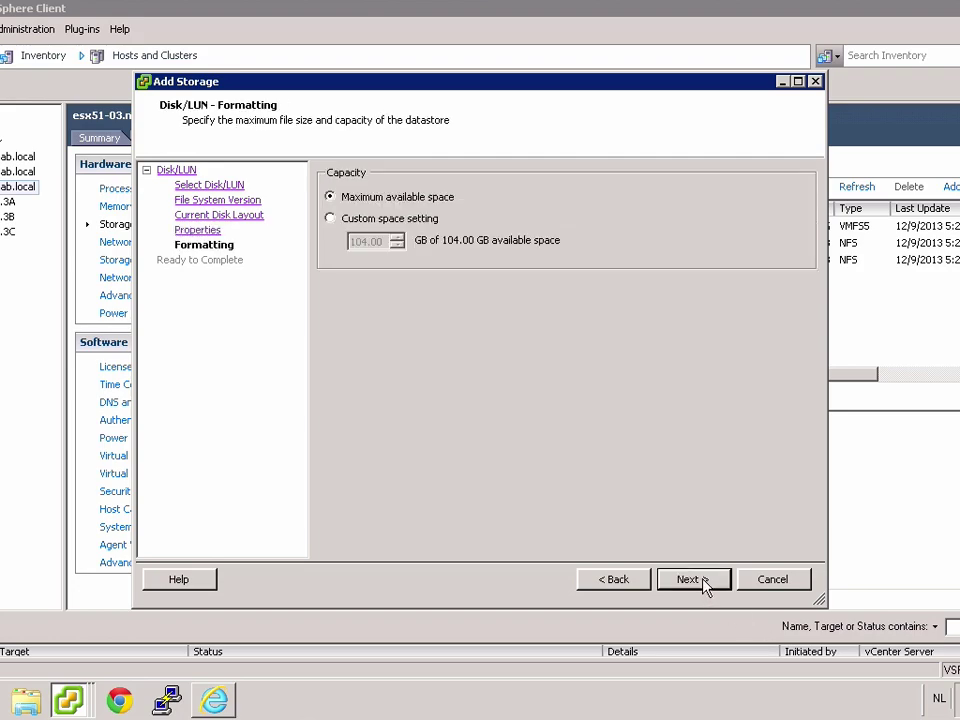
{"action": "left_click", "coordinate": [706, 584]}
{"action": "left_click", "coordinate": [701, 584]}
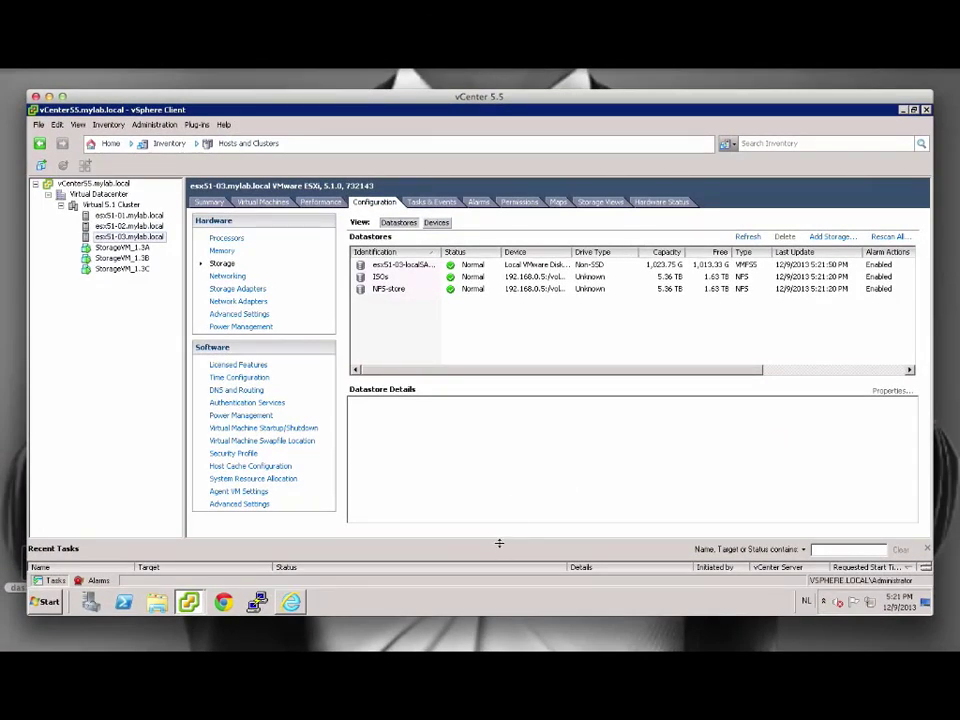
{"action": "left_click_drag", "start_coordinate": [499, 543], "coordinate": [497, 484]}
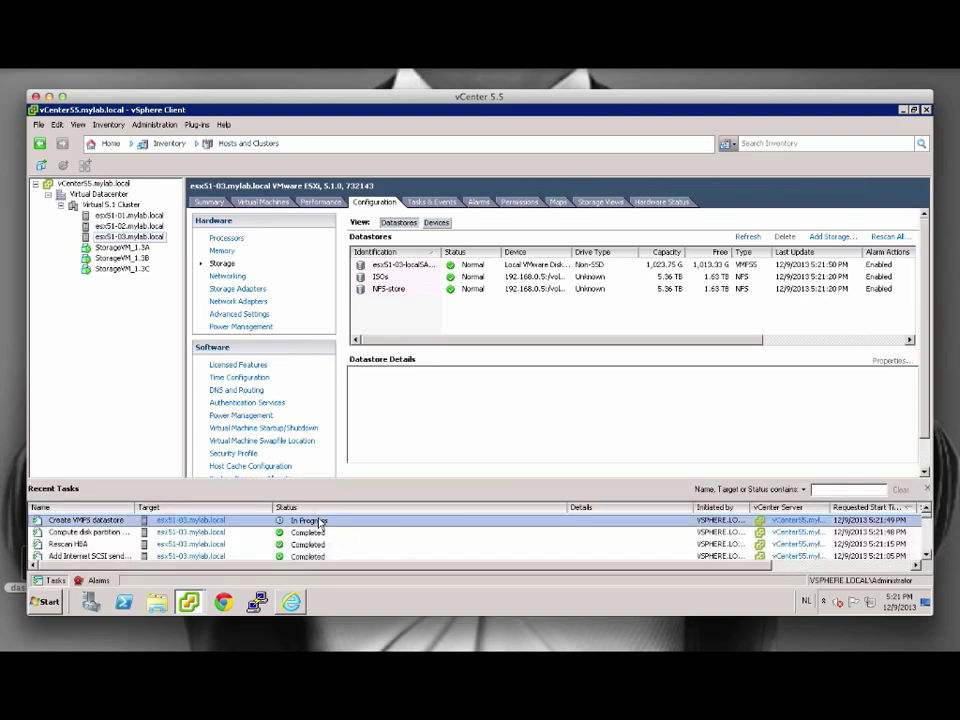